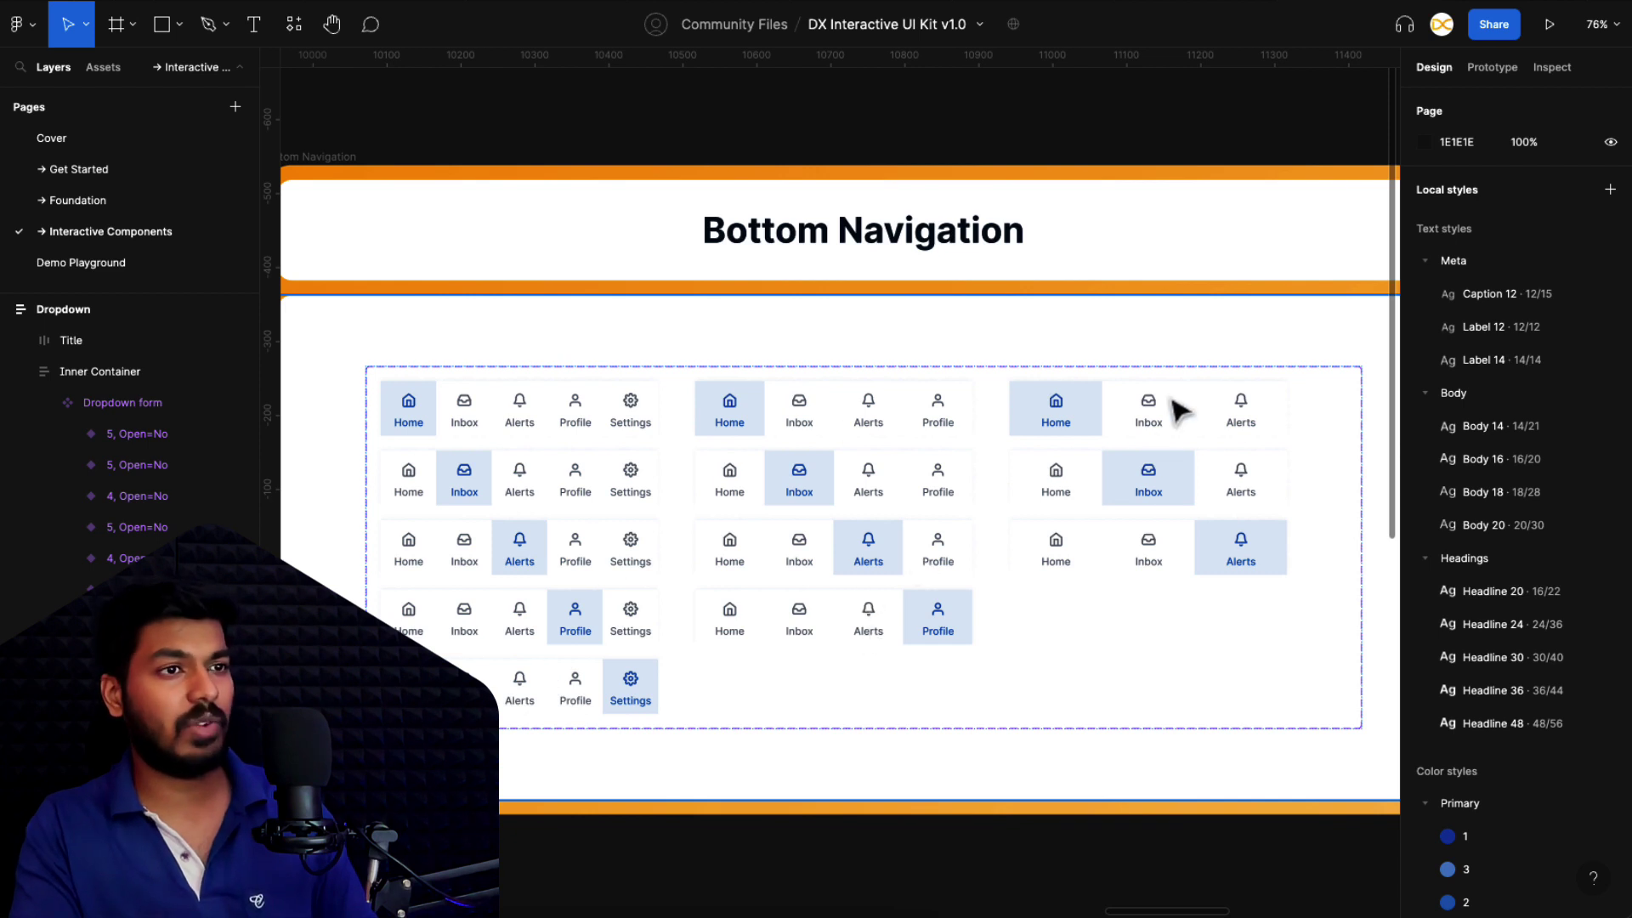
Step: On the Demo Playground page, place the Bottom Navigation component in the iPhone 8 - 1 frame and centre it horizontally and vertically
click(139, 268)
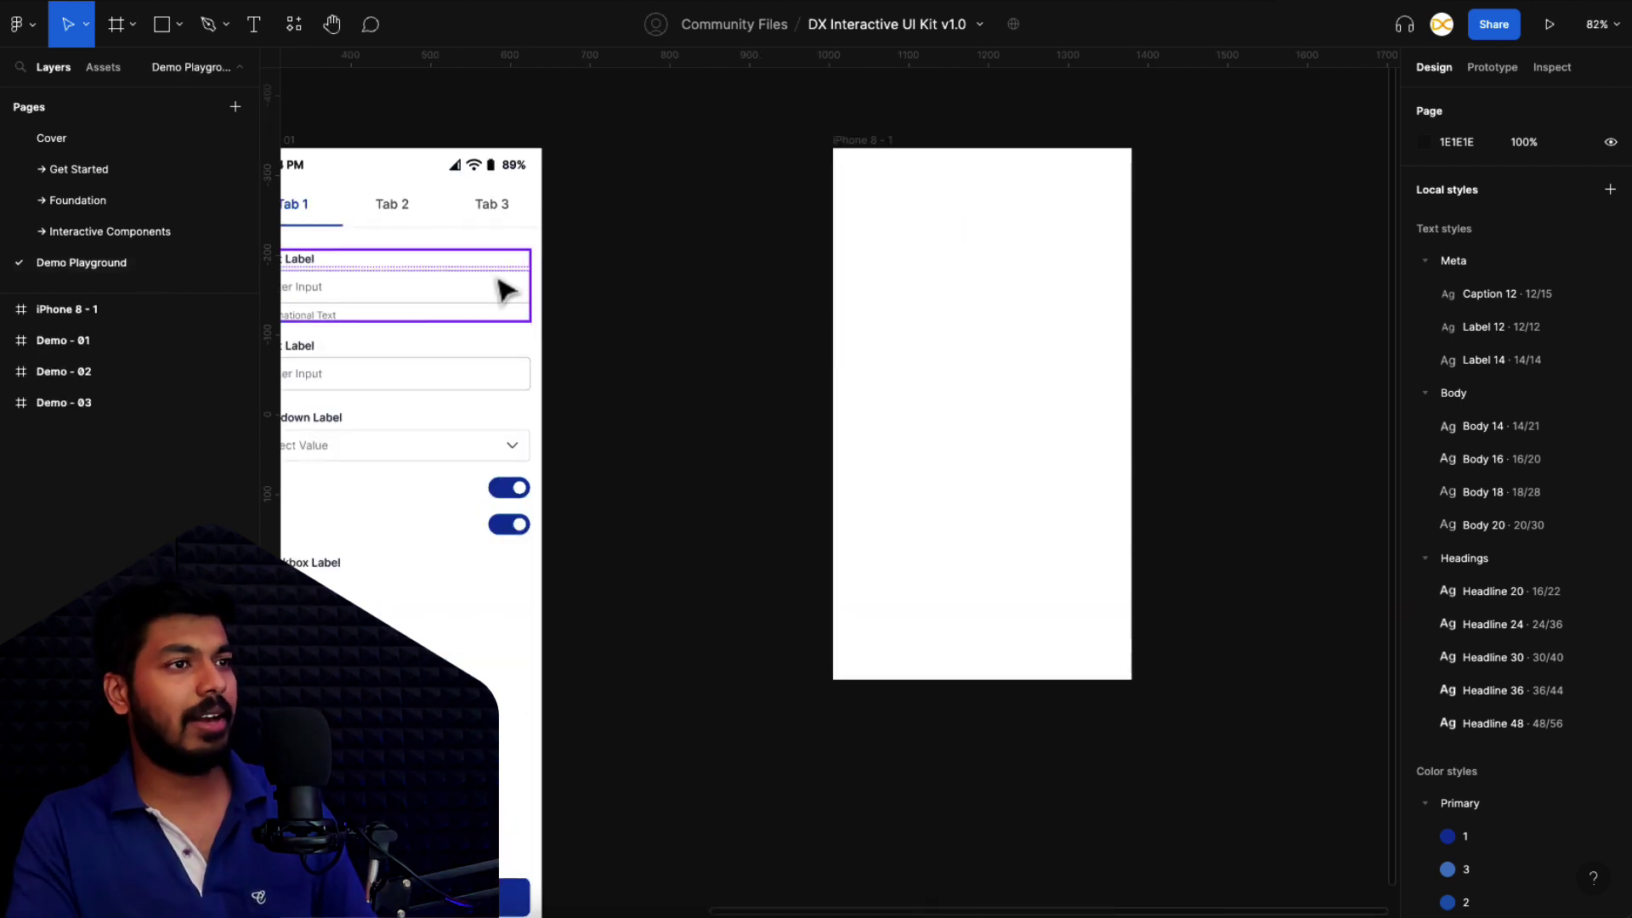
click(101, 73)
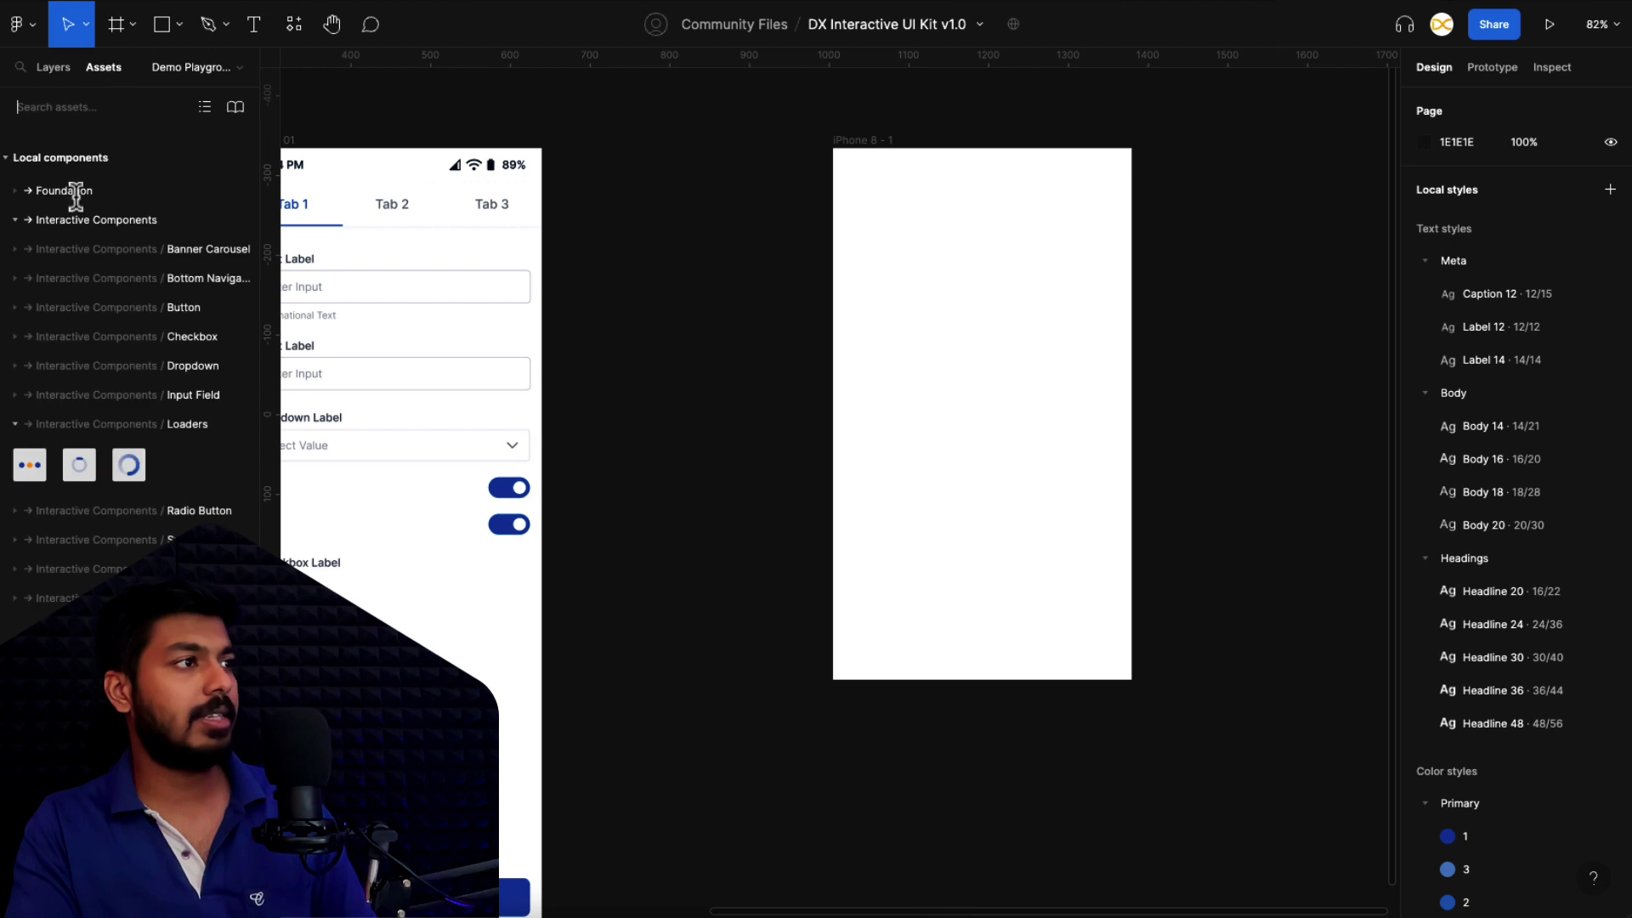
click(14, 283)
drag(128, 334, 1057, 303)
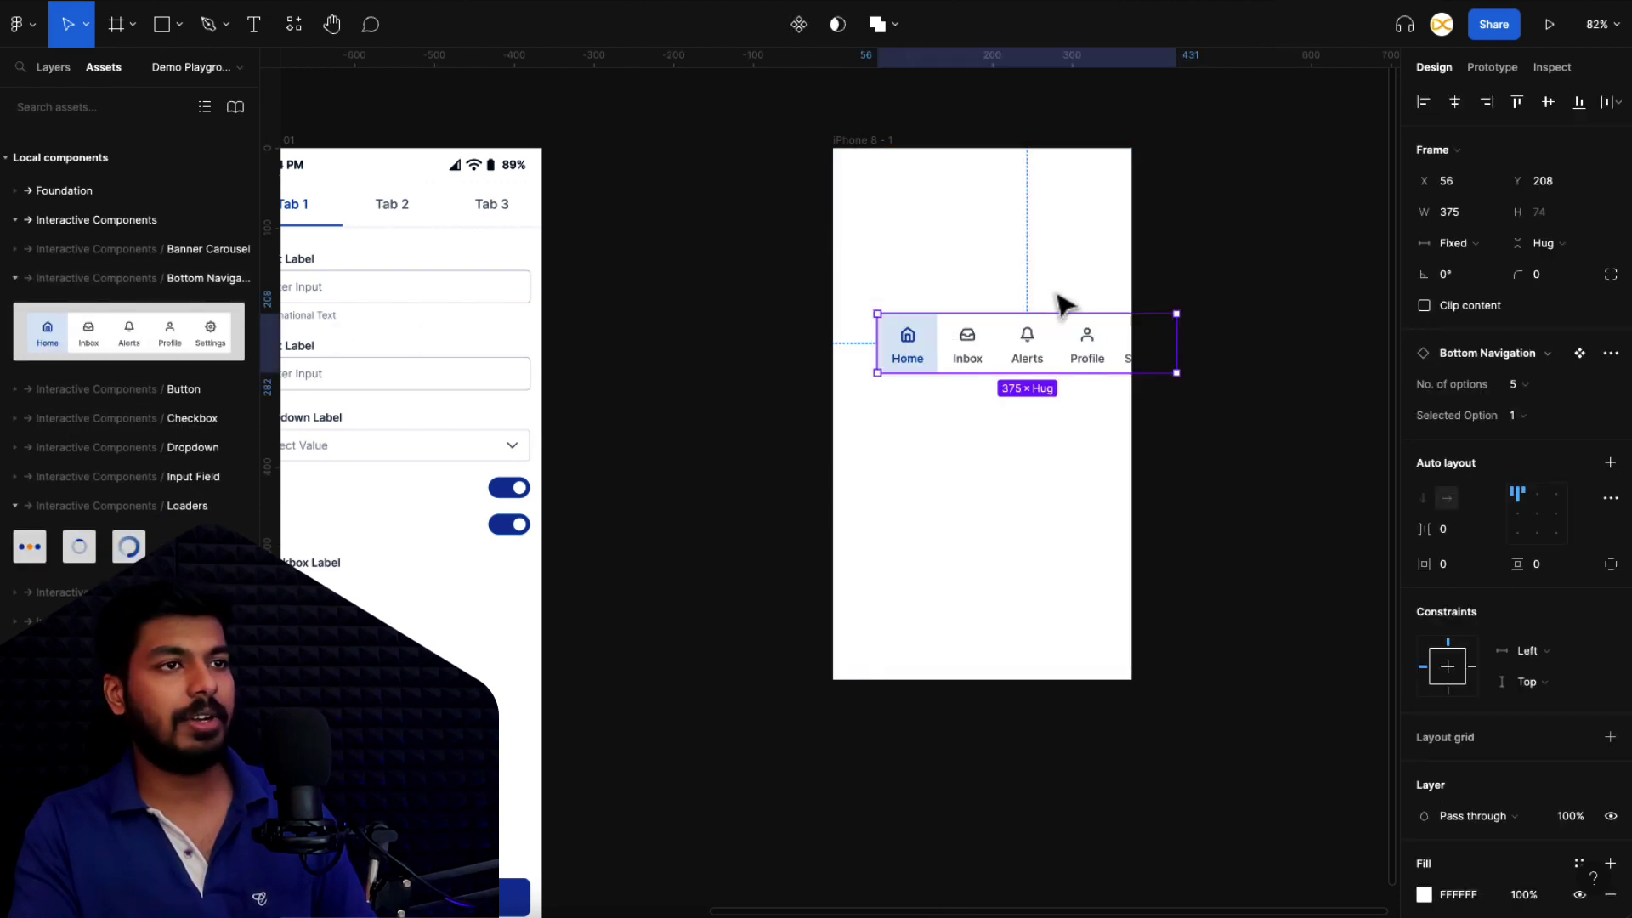
click(1461, 111)
click(1549, 103)
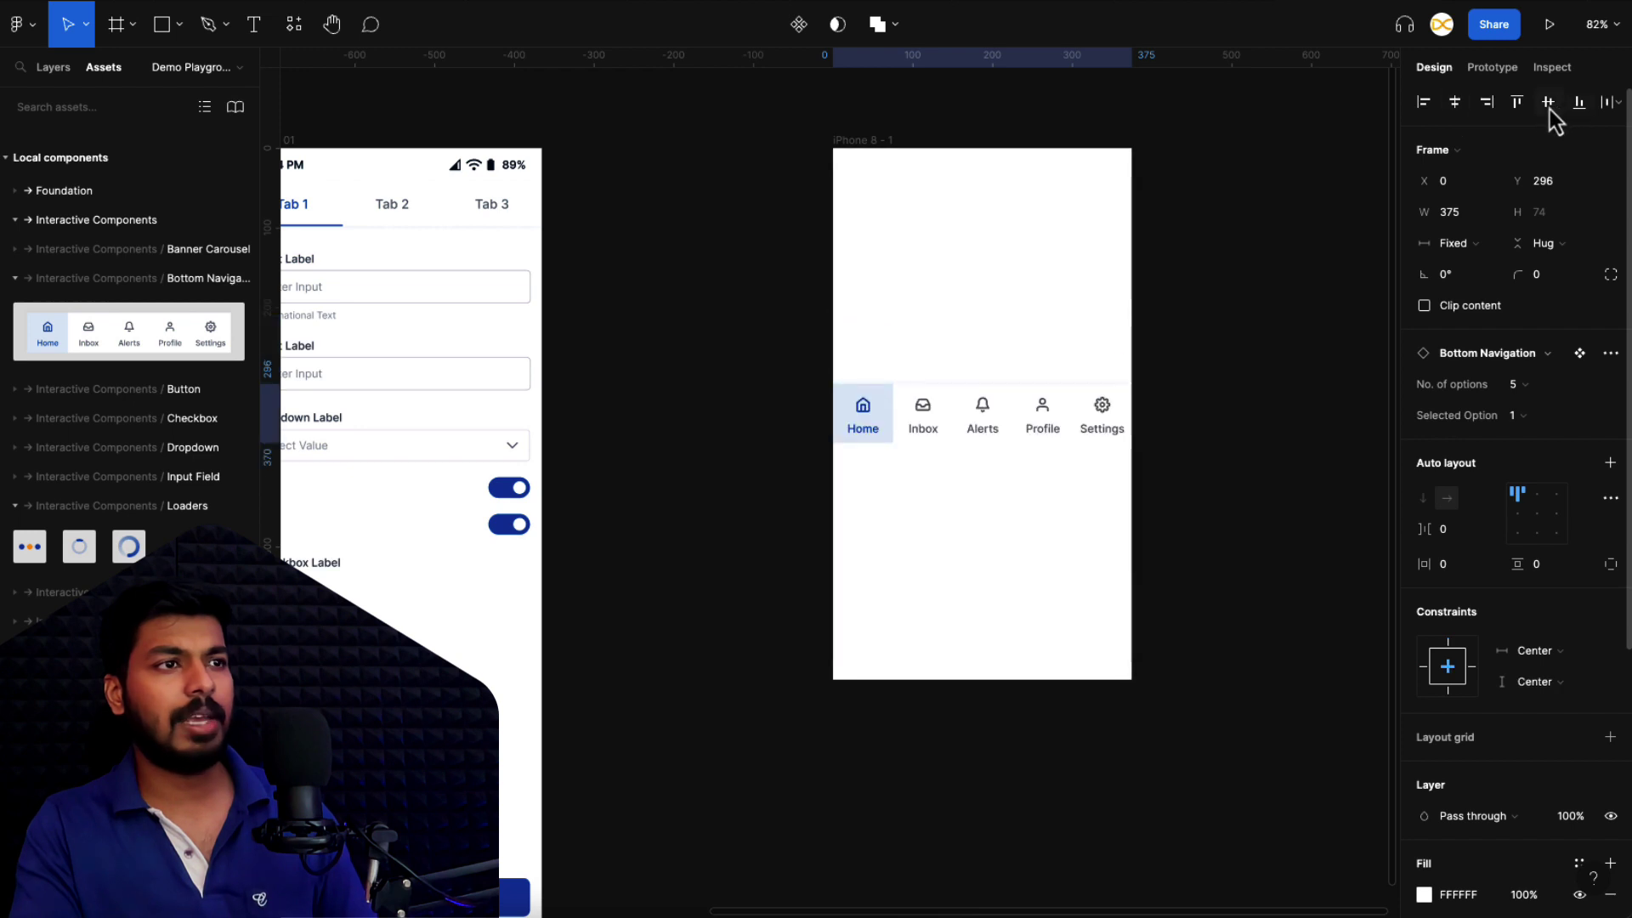
click(1181, 425)
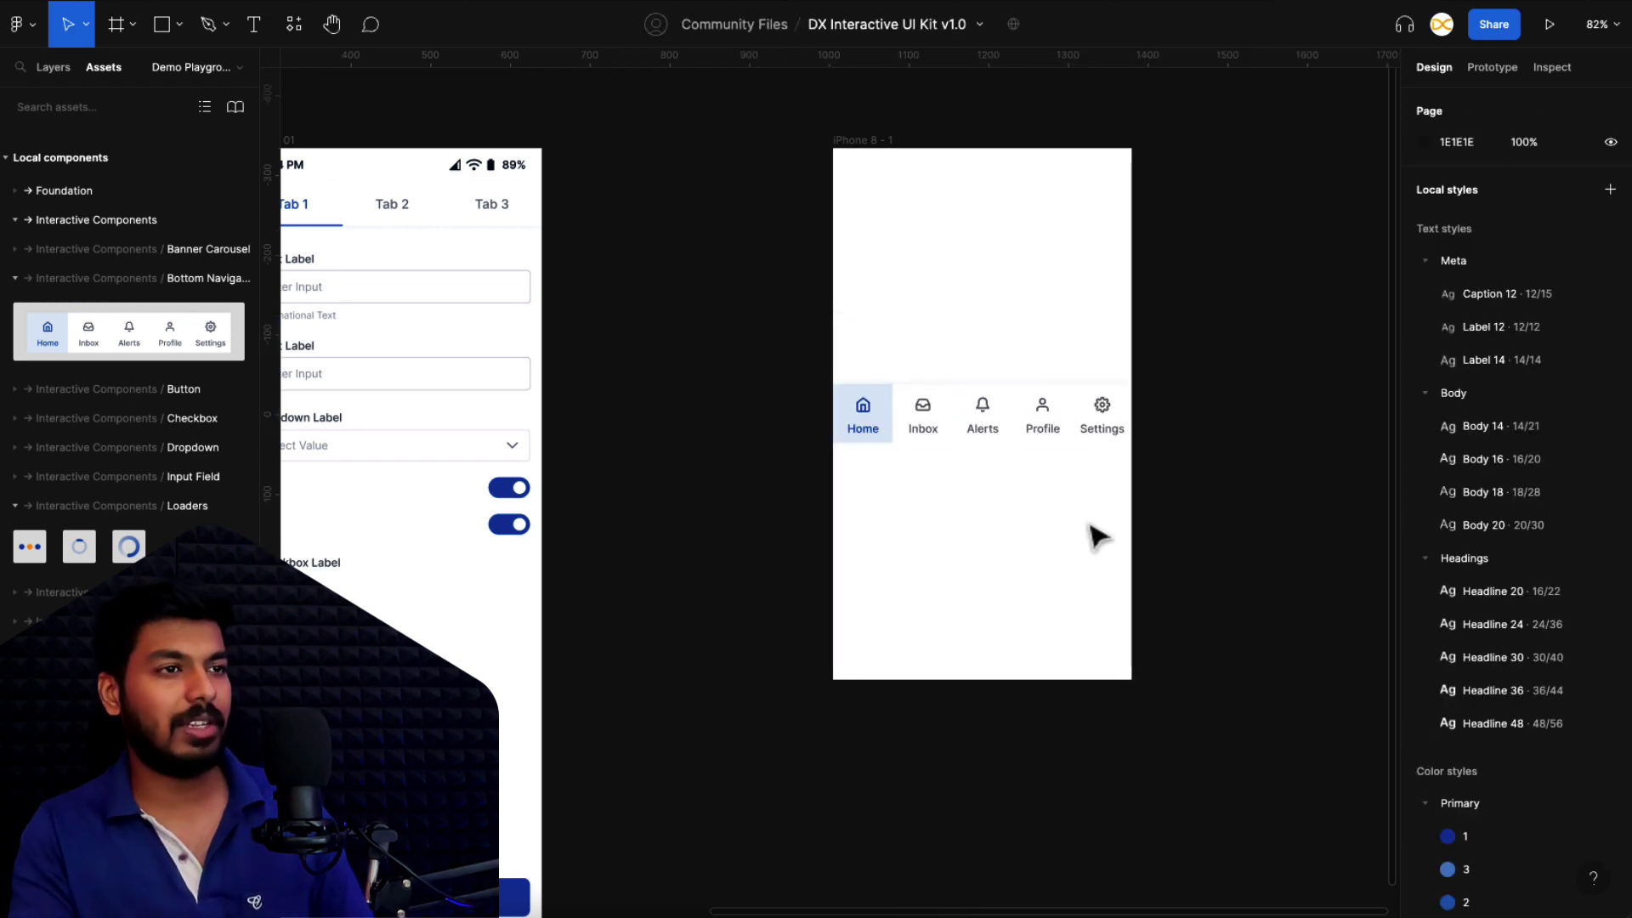
Step: Try different option counts on the placed bottom navigation and leave its No. of options at 3
click(958, 432)
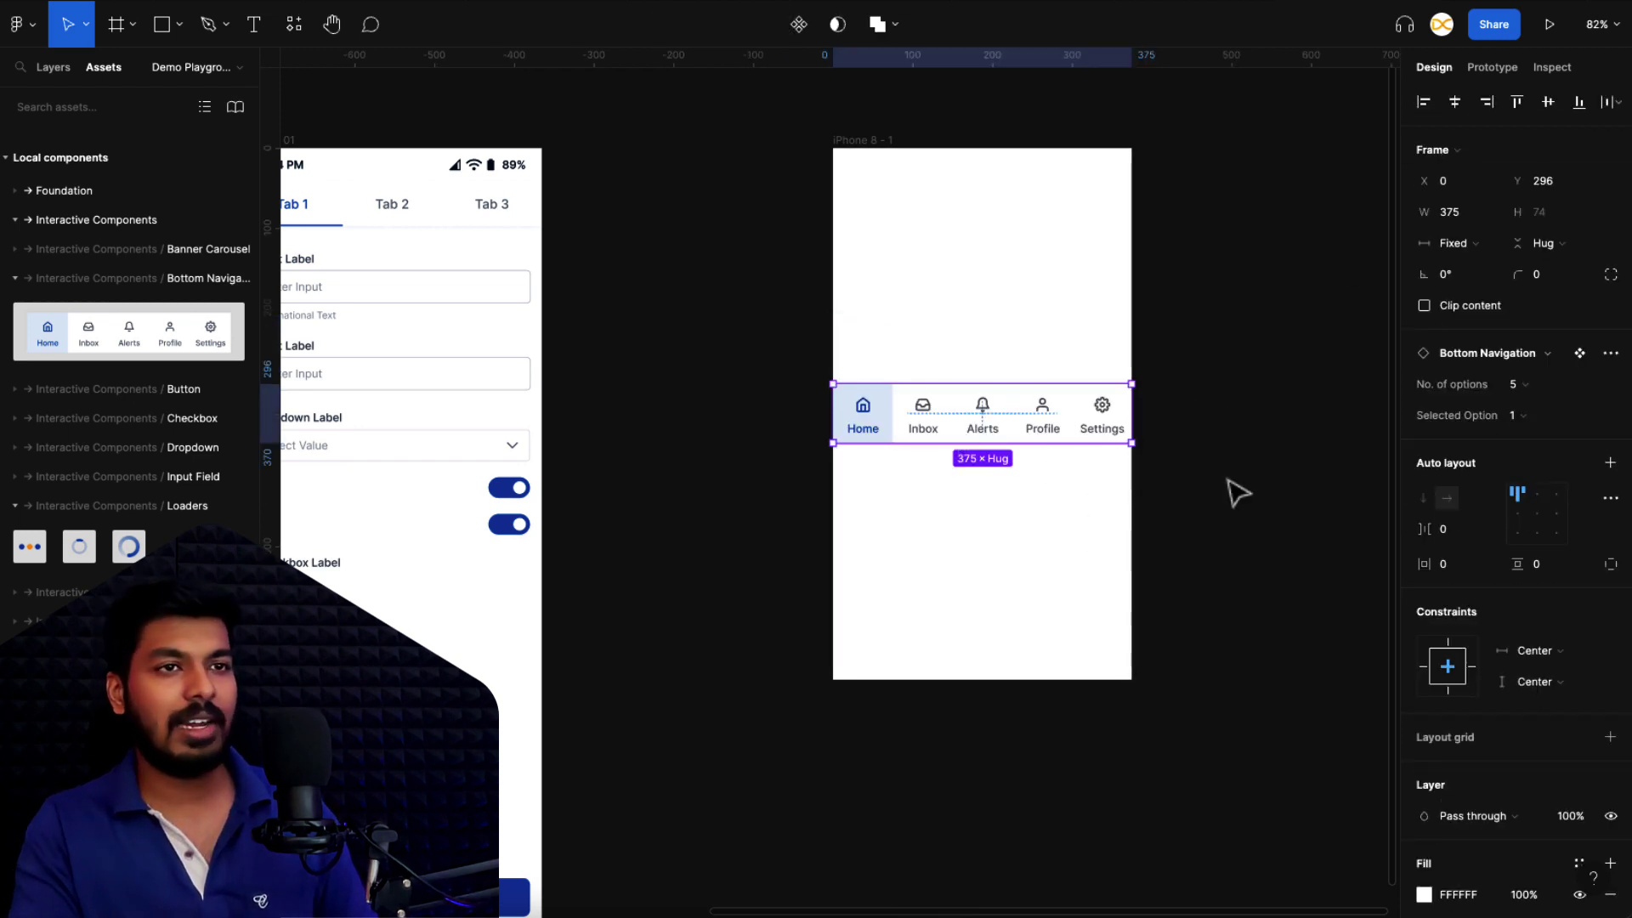
click(1514, 387)
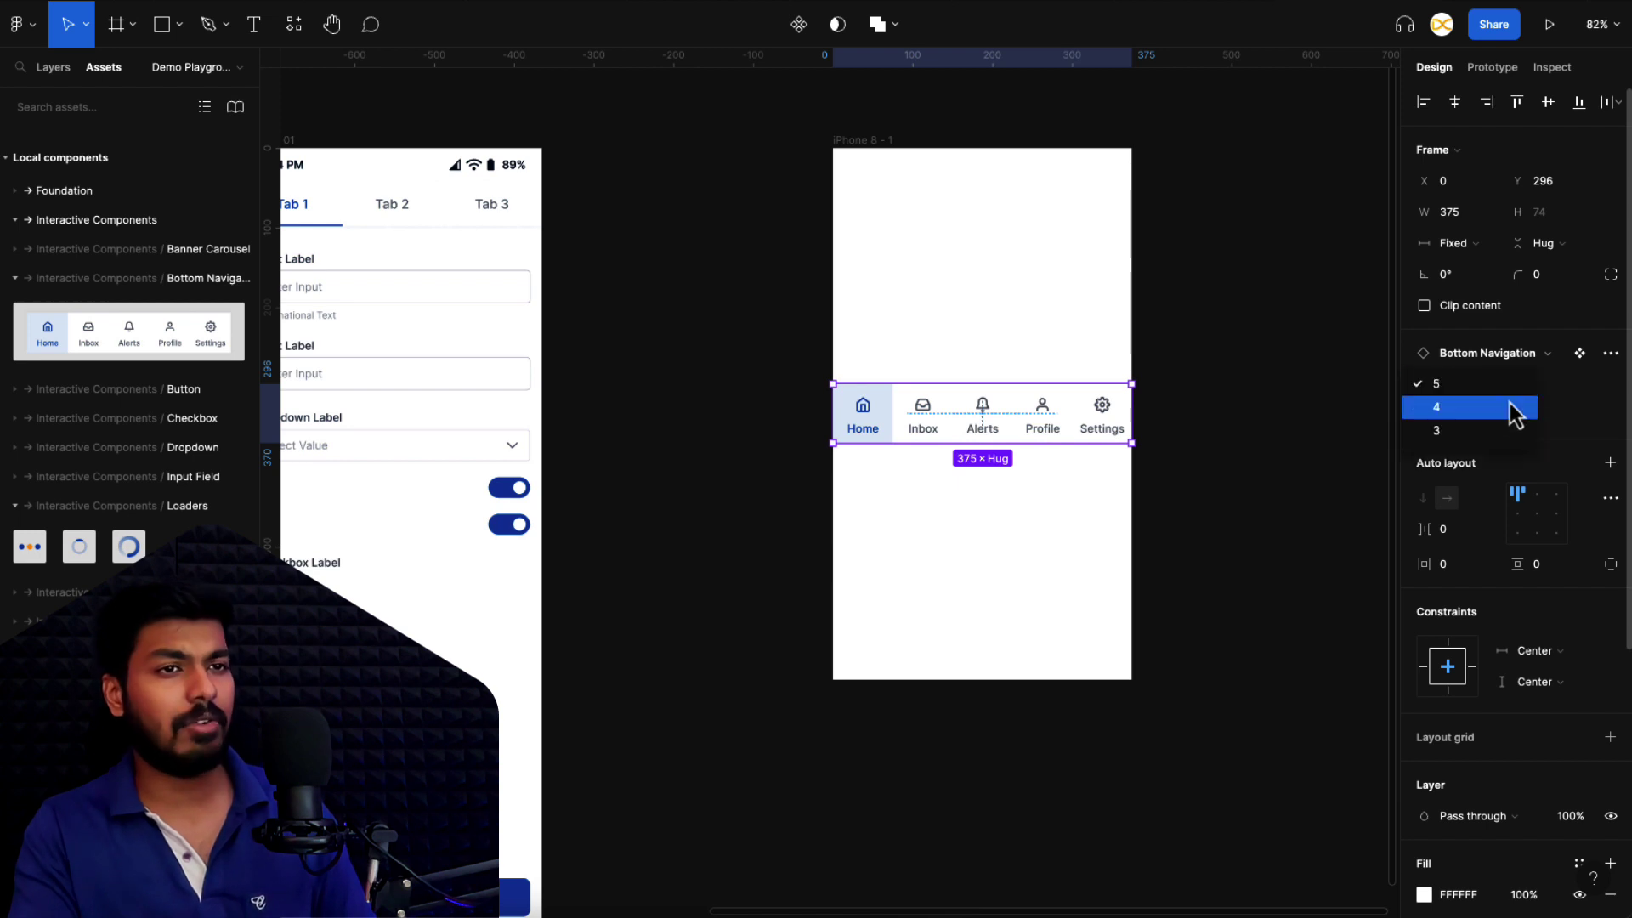
click(1470, 425)
click(1521, 391)
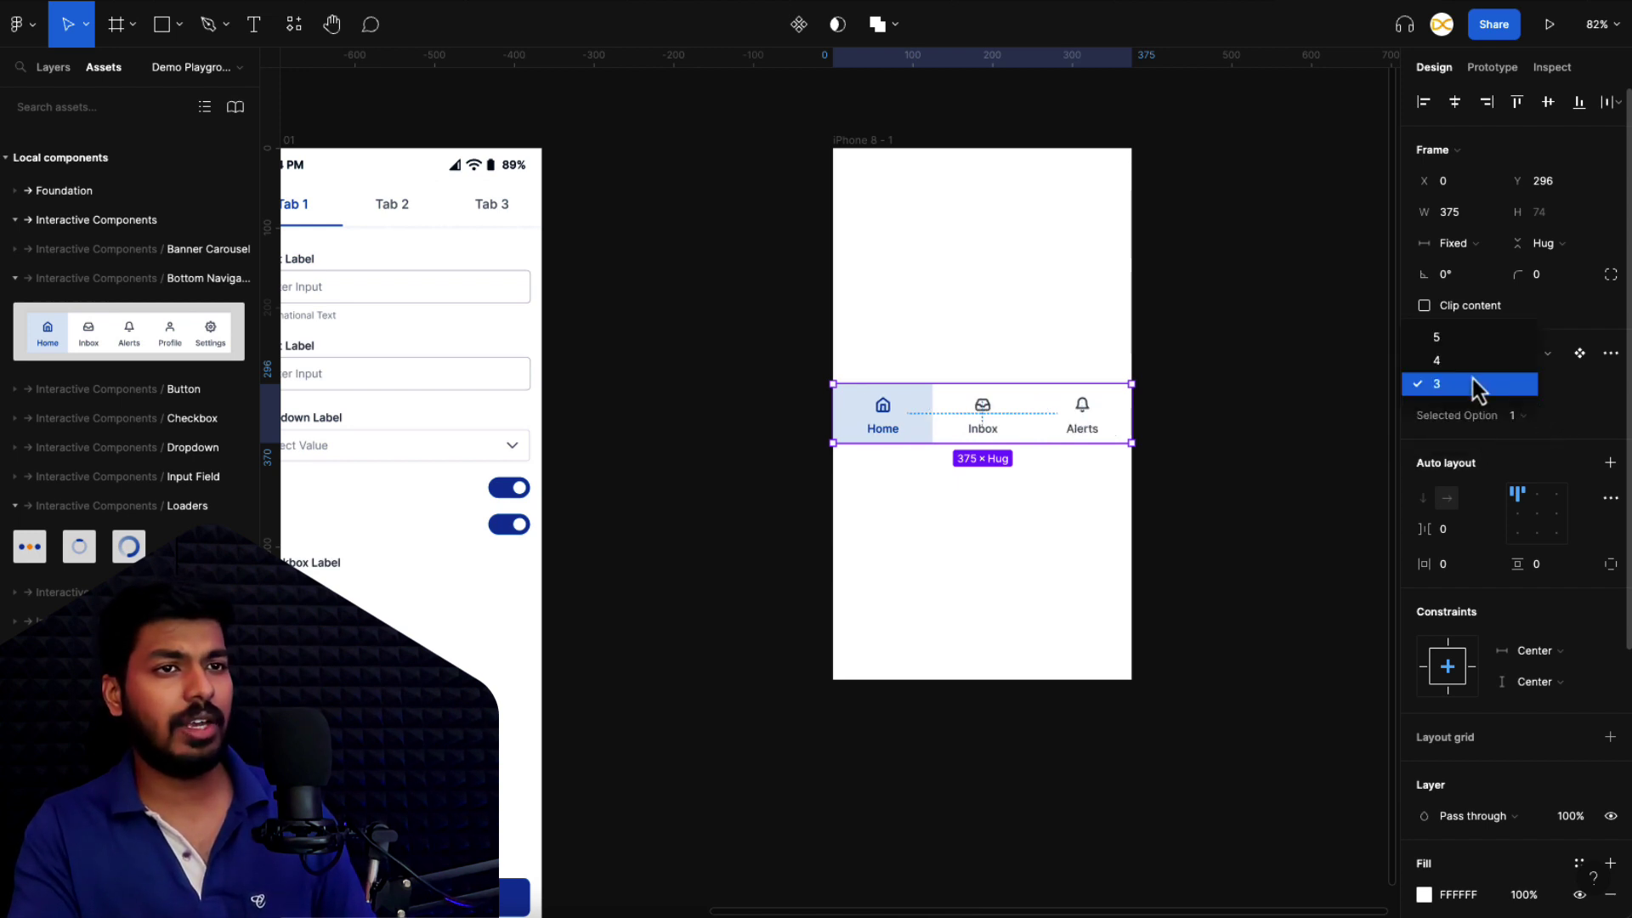
click(1471, 371)
click(1514, 387)
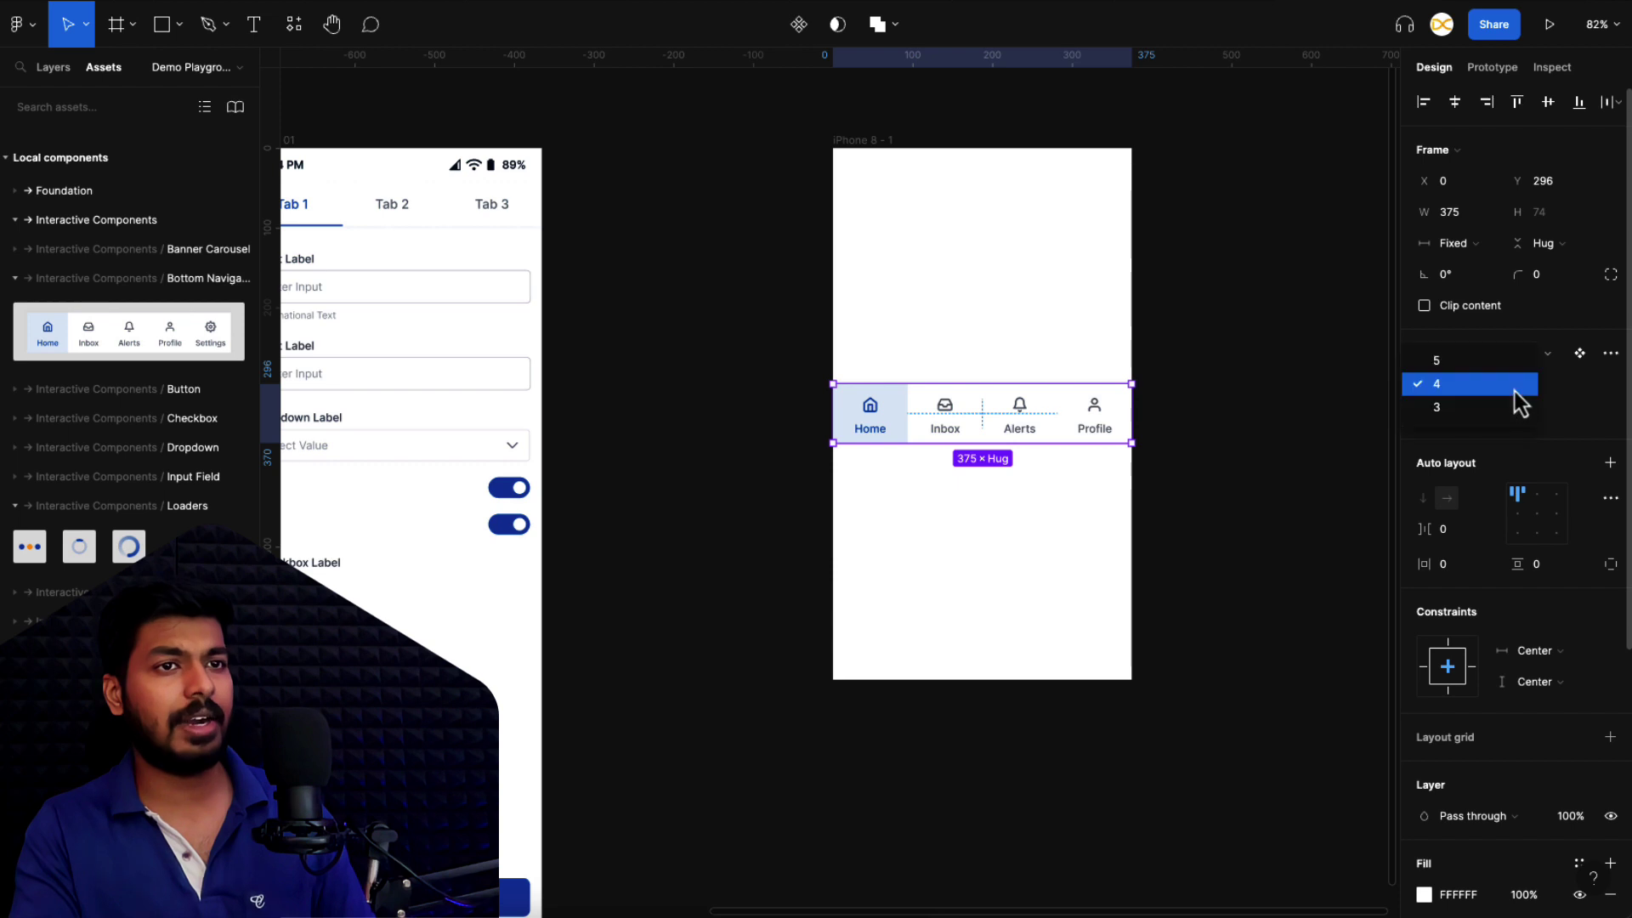
click(1484, 416)
Step: Try Selected Option 3 on the bottom navigation, then set it to 2 so Inbox is highlighted
click(1518, 420)
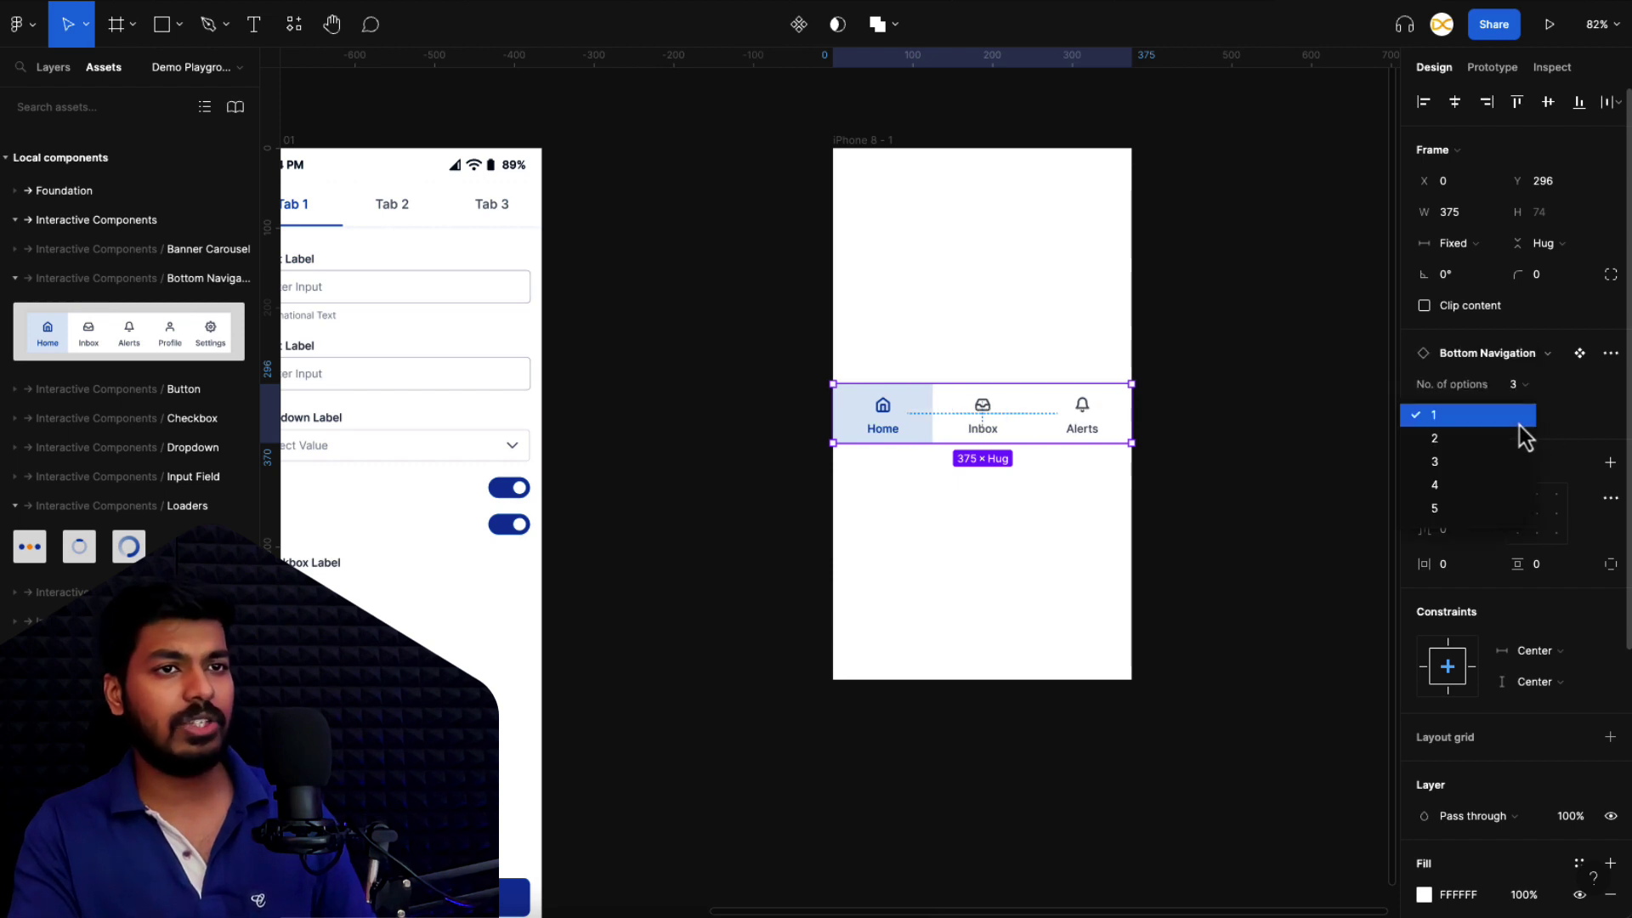
click(1471, 476)
click(1523, 420)
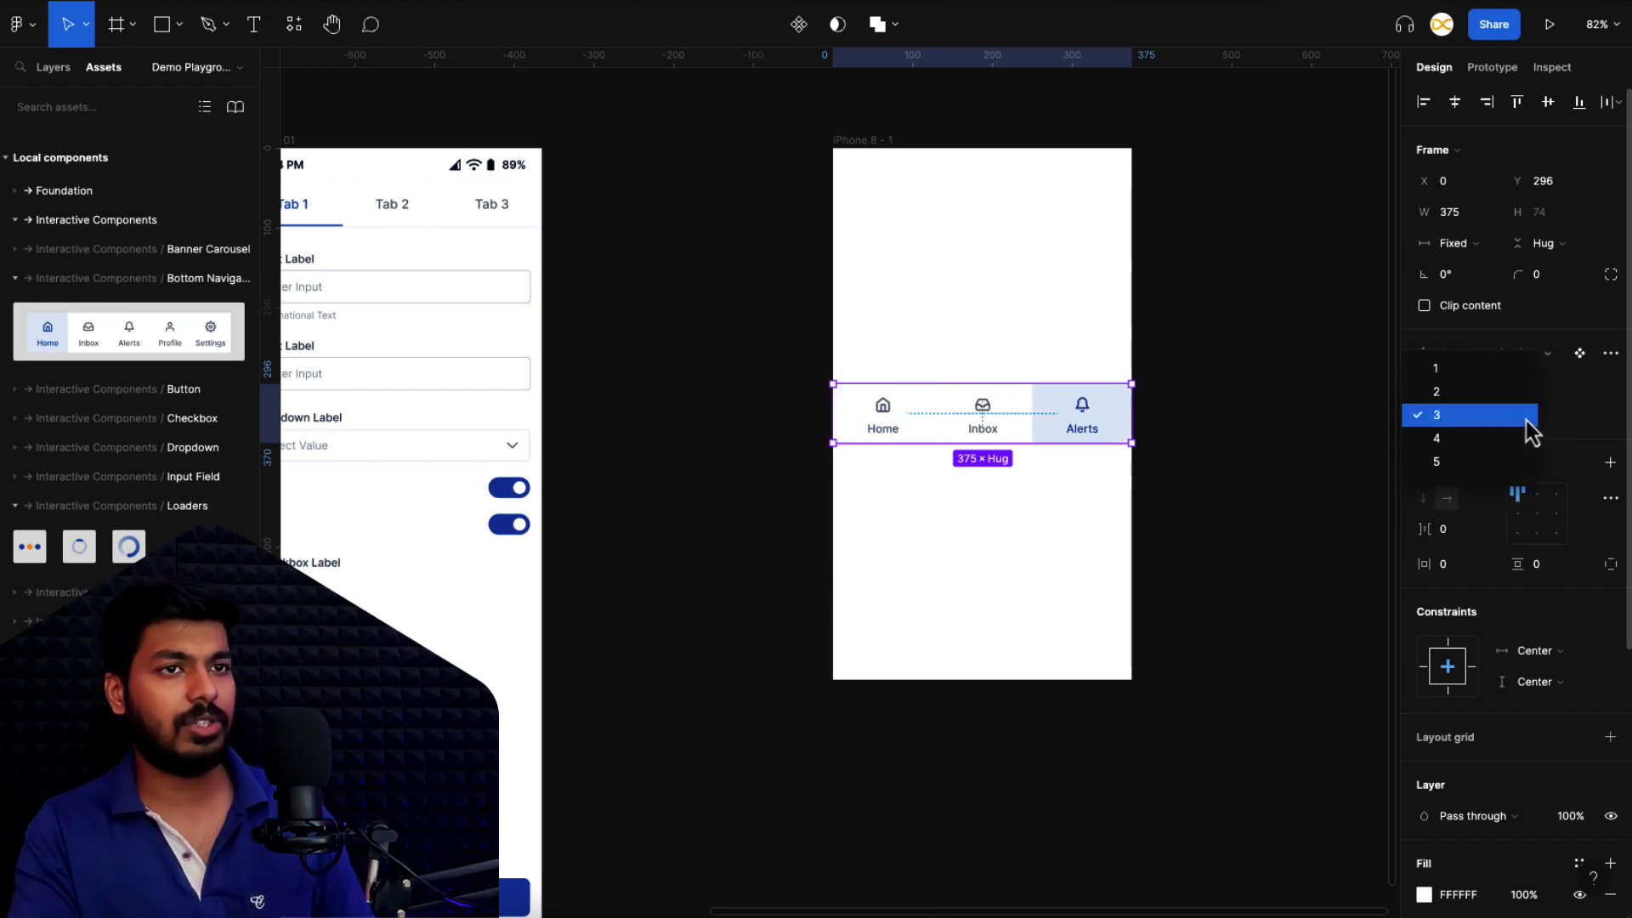
click(1471, 399)
click(1220, 457)
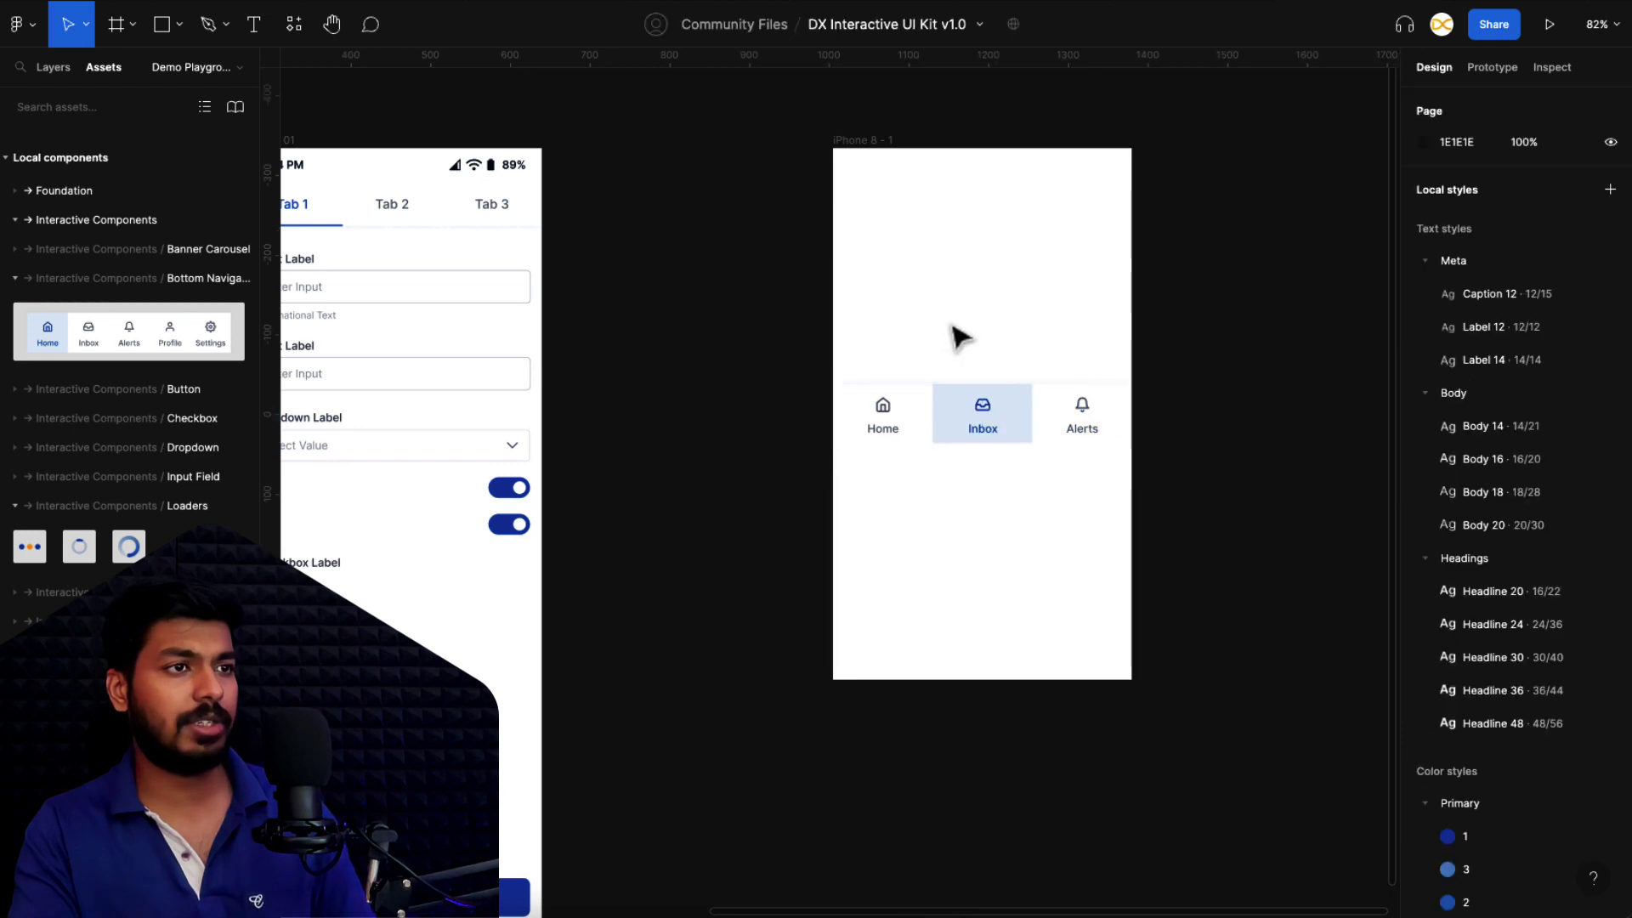
Step: Duplicate the bottom navigation, move the copy above the original to about Y 161, and set its No. of options to 5
click(982, 410)
key(ctrl+d)
drag(1003, 425, 1003, 317)
click(1518, 387)
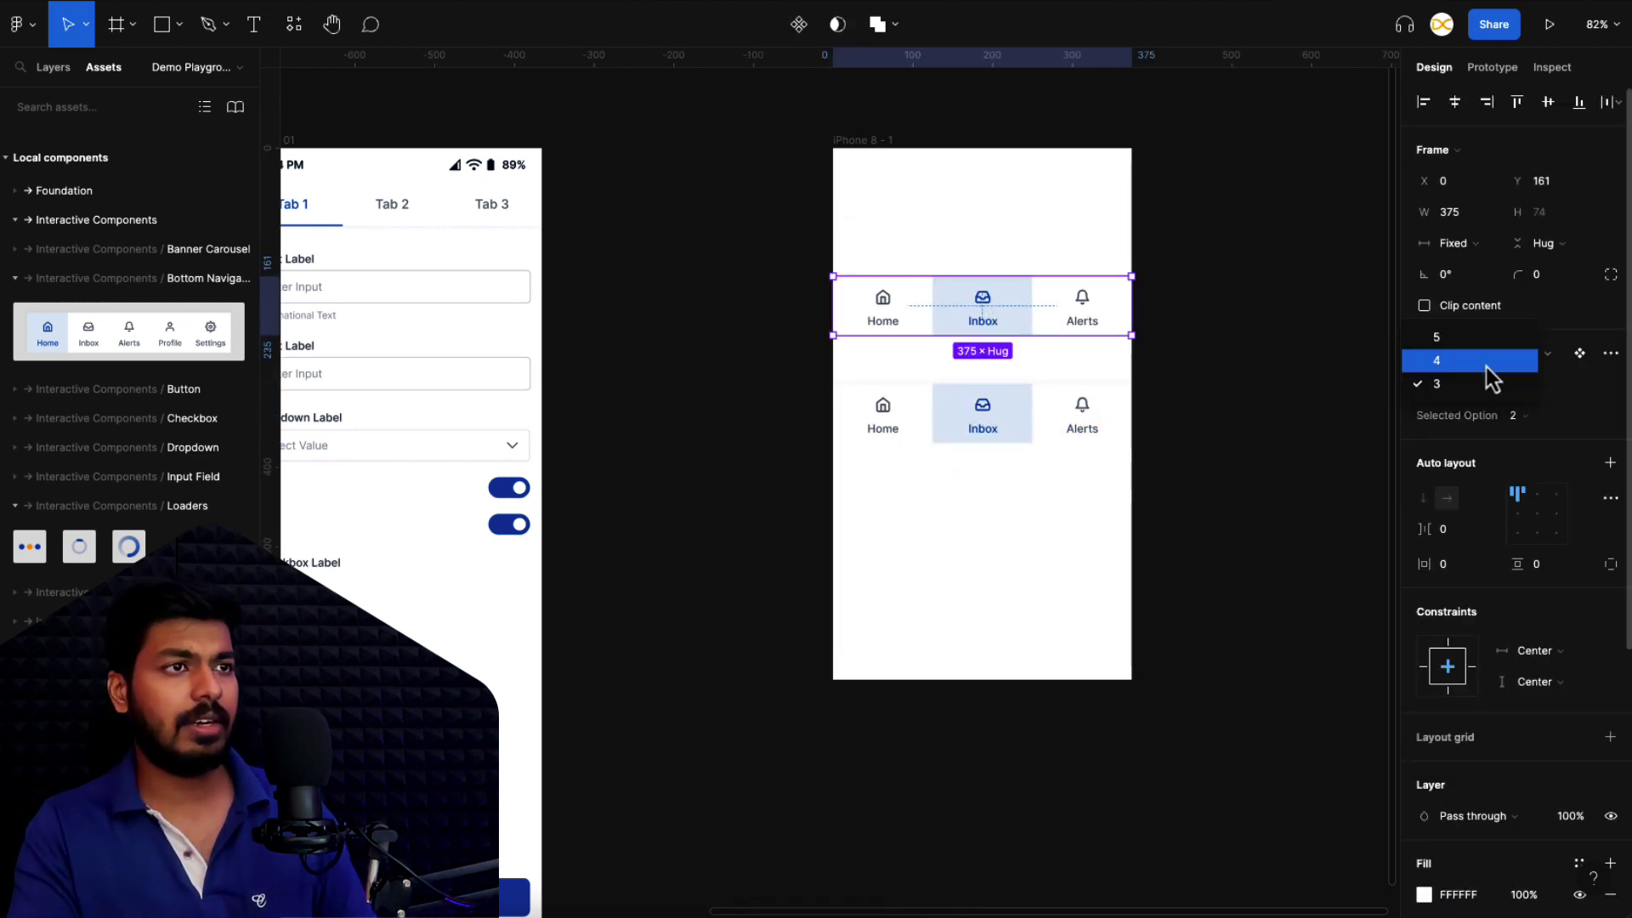
click(1486, 365)
click(1521, 386)
click(1490, 360)
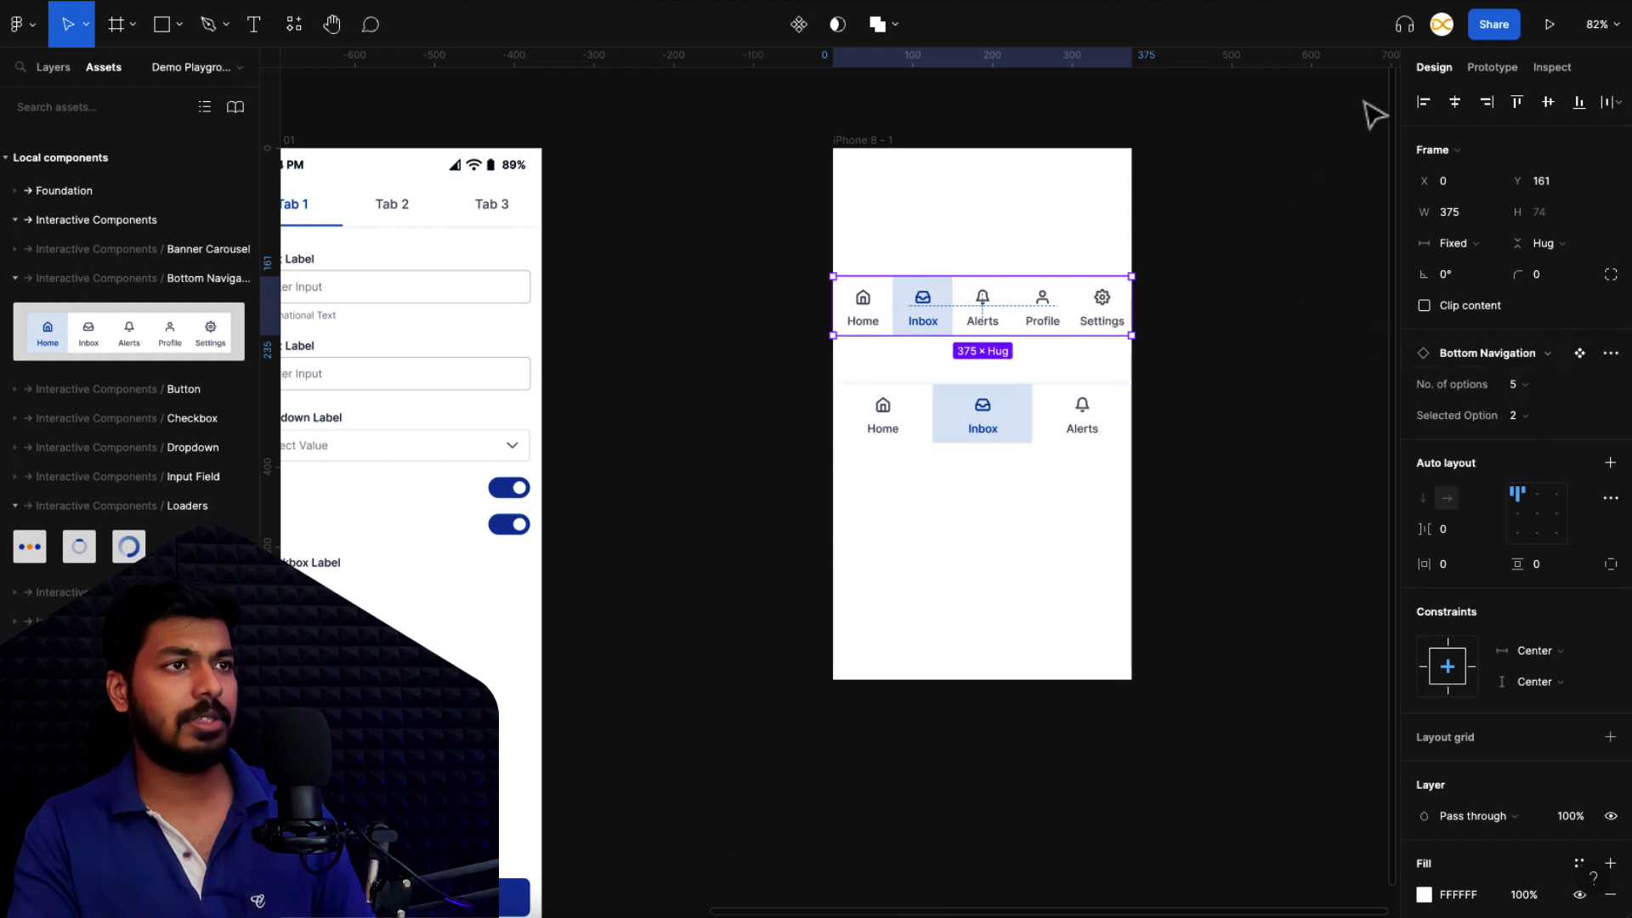
Step: Preview the prototype and test switching between menu items in both the five-option and three-option navigation bars
click(1549, 24)
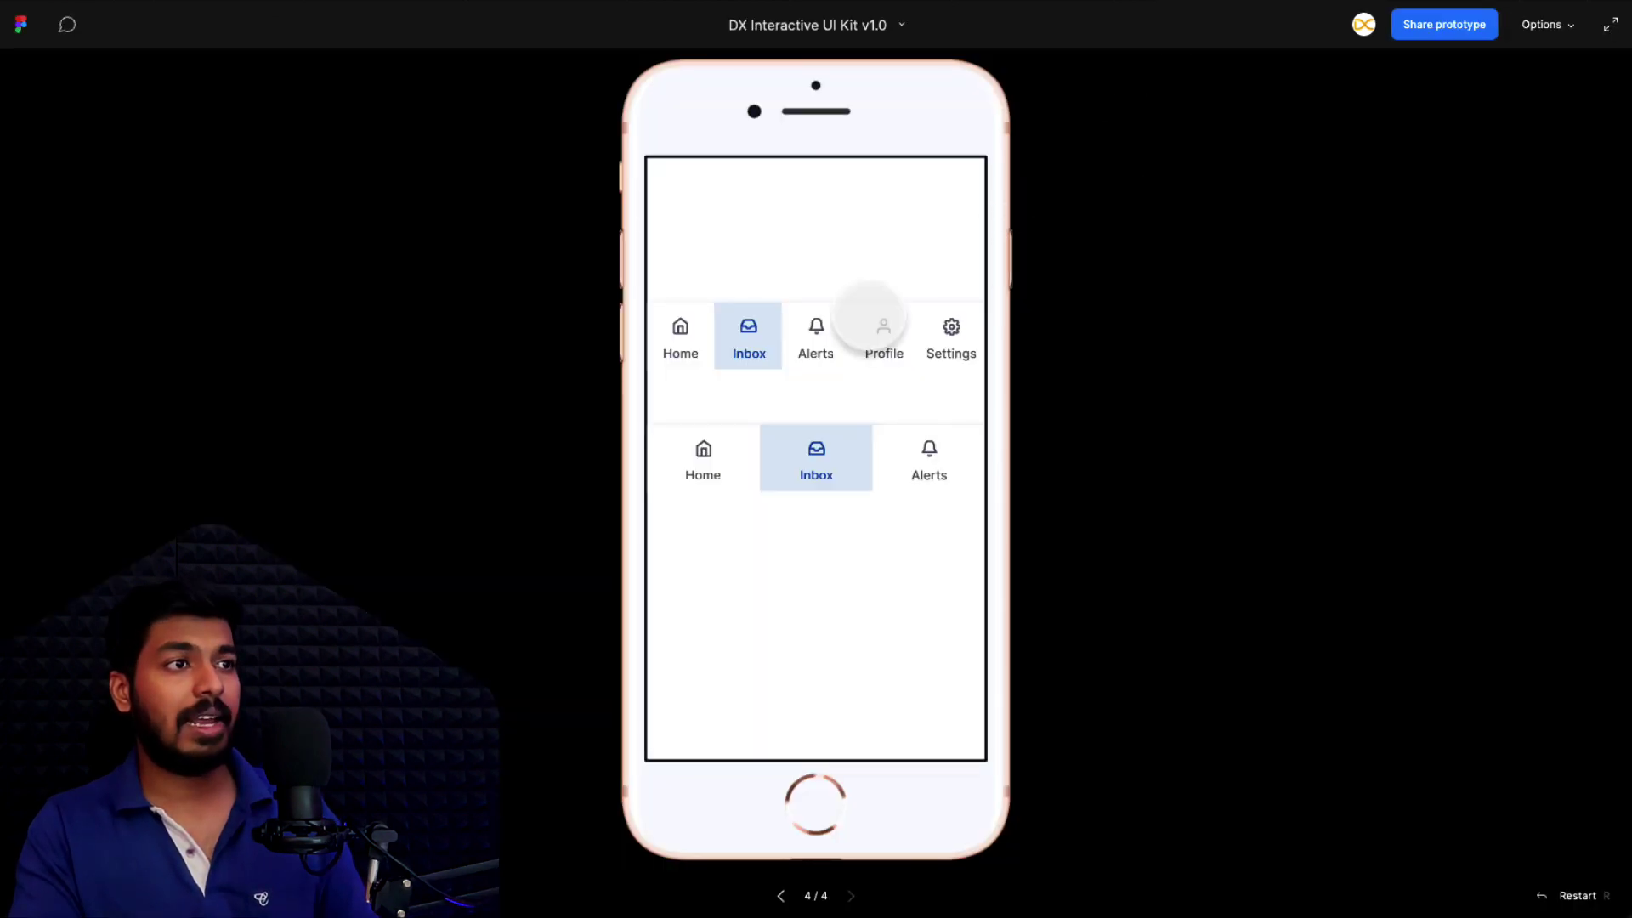
click(818, 340)
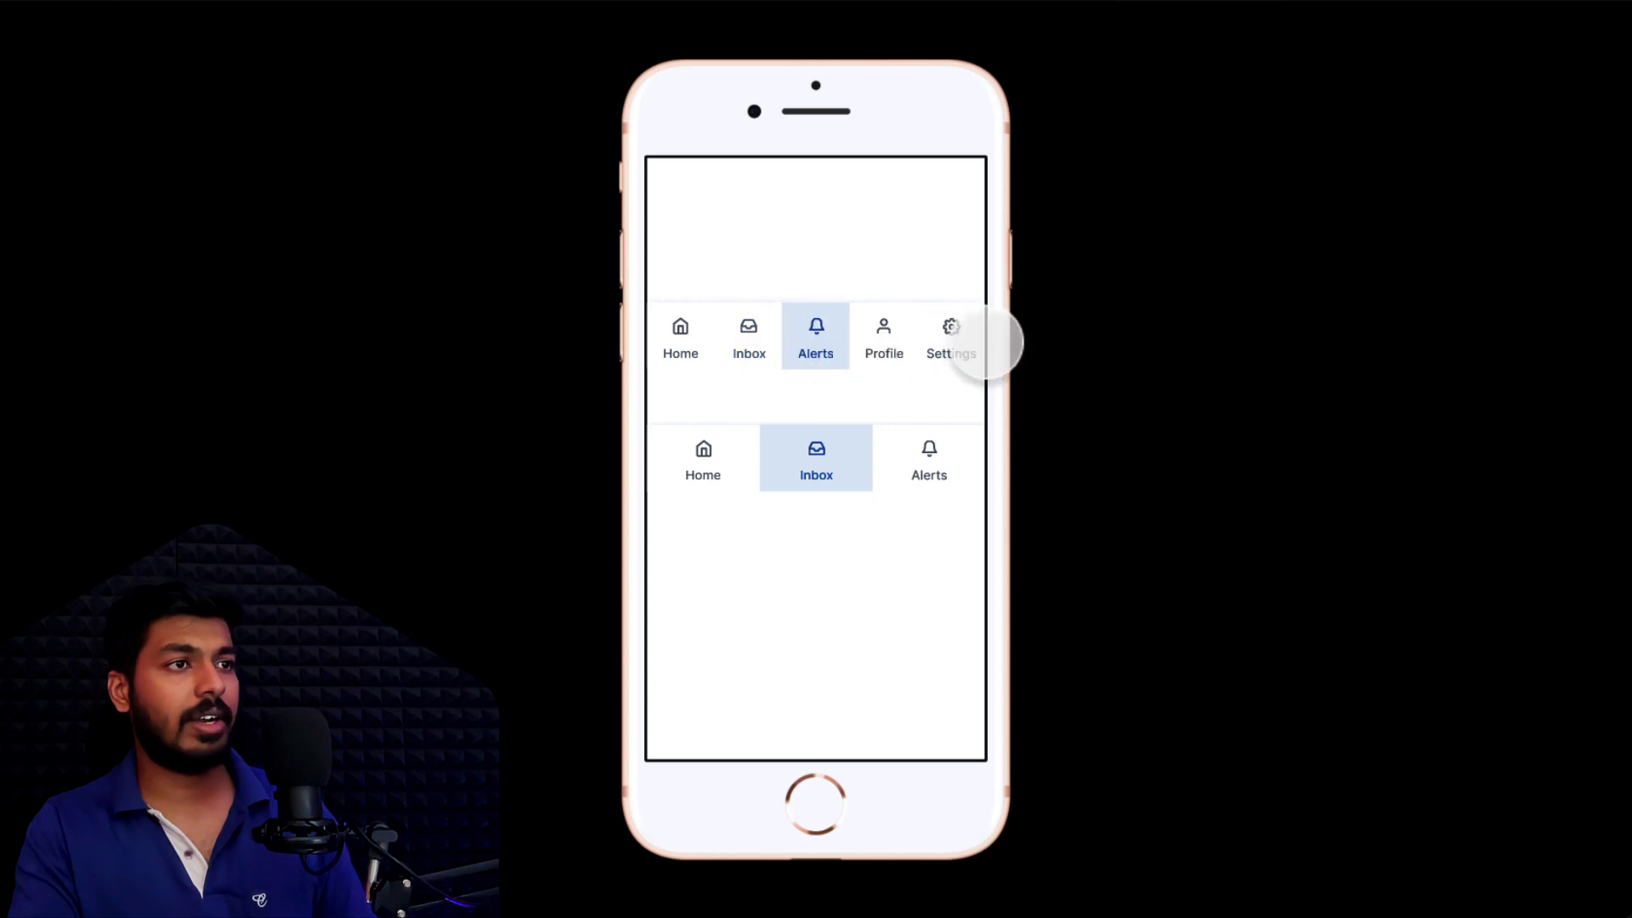
click(951, 338)
click(676, 344)
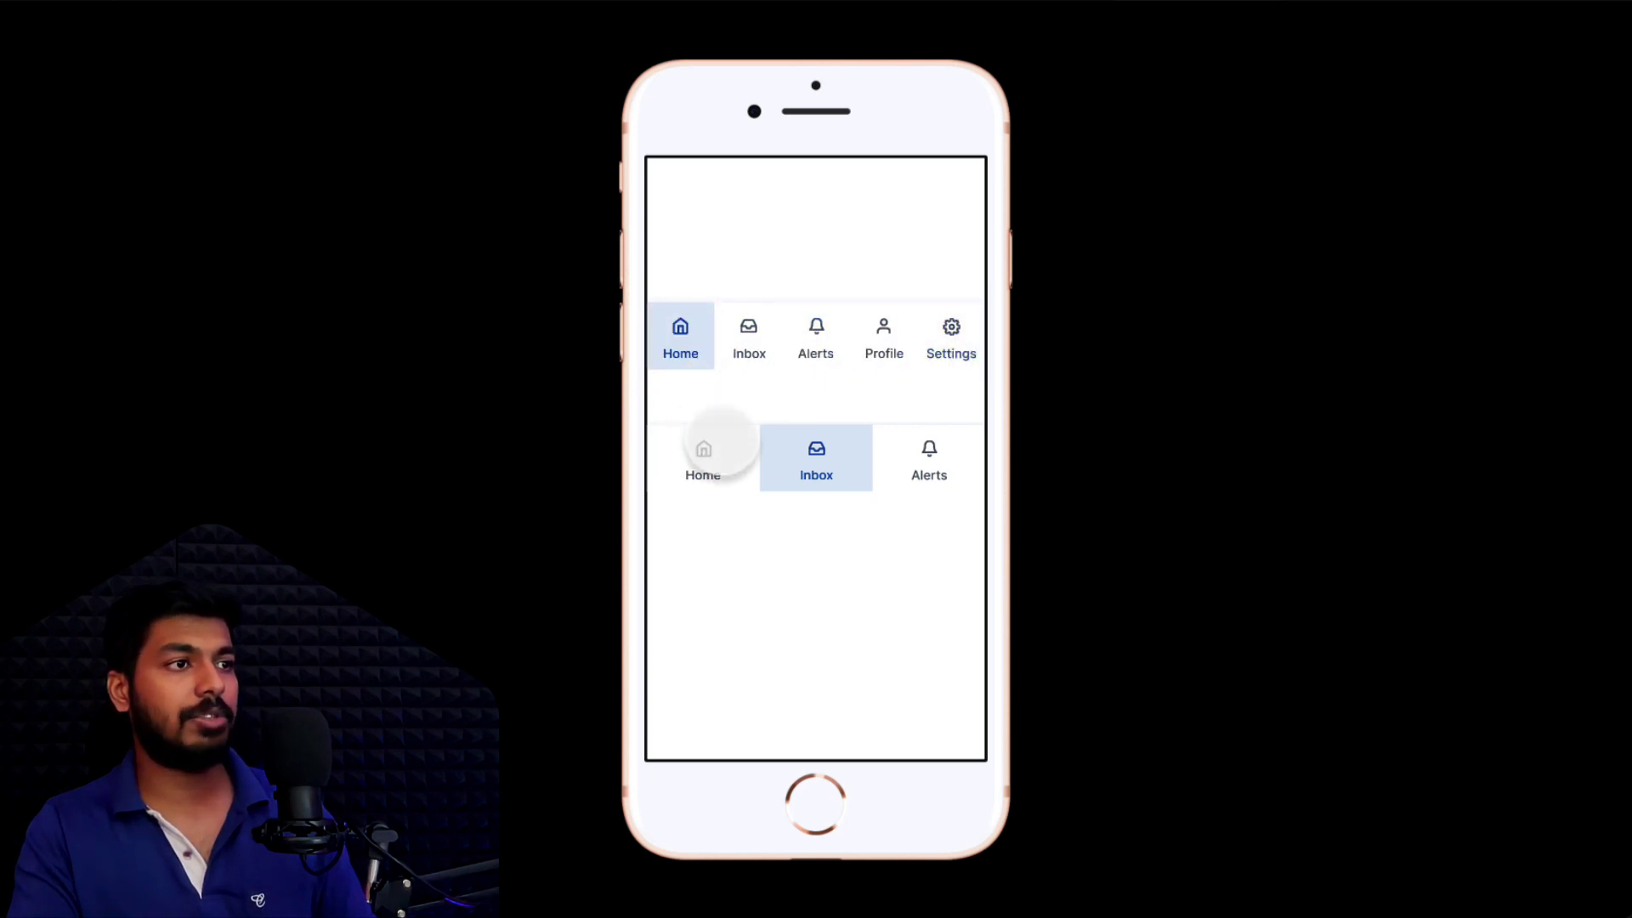
click(710, 455)
click(923, 459)
click(814, 344)
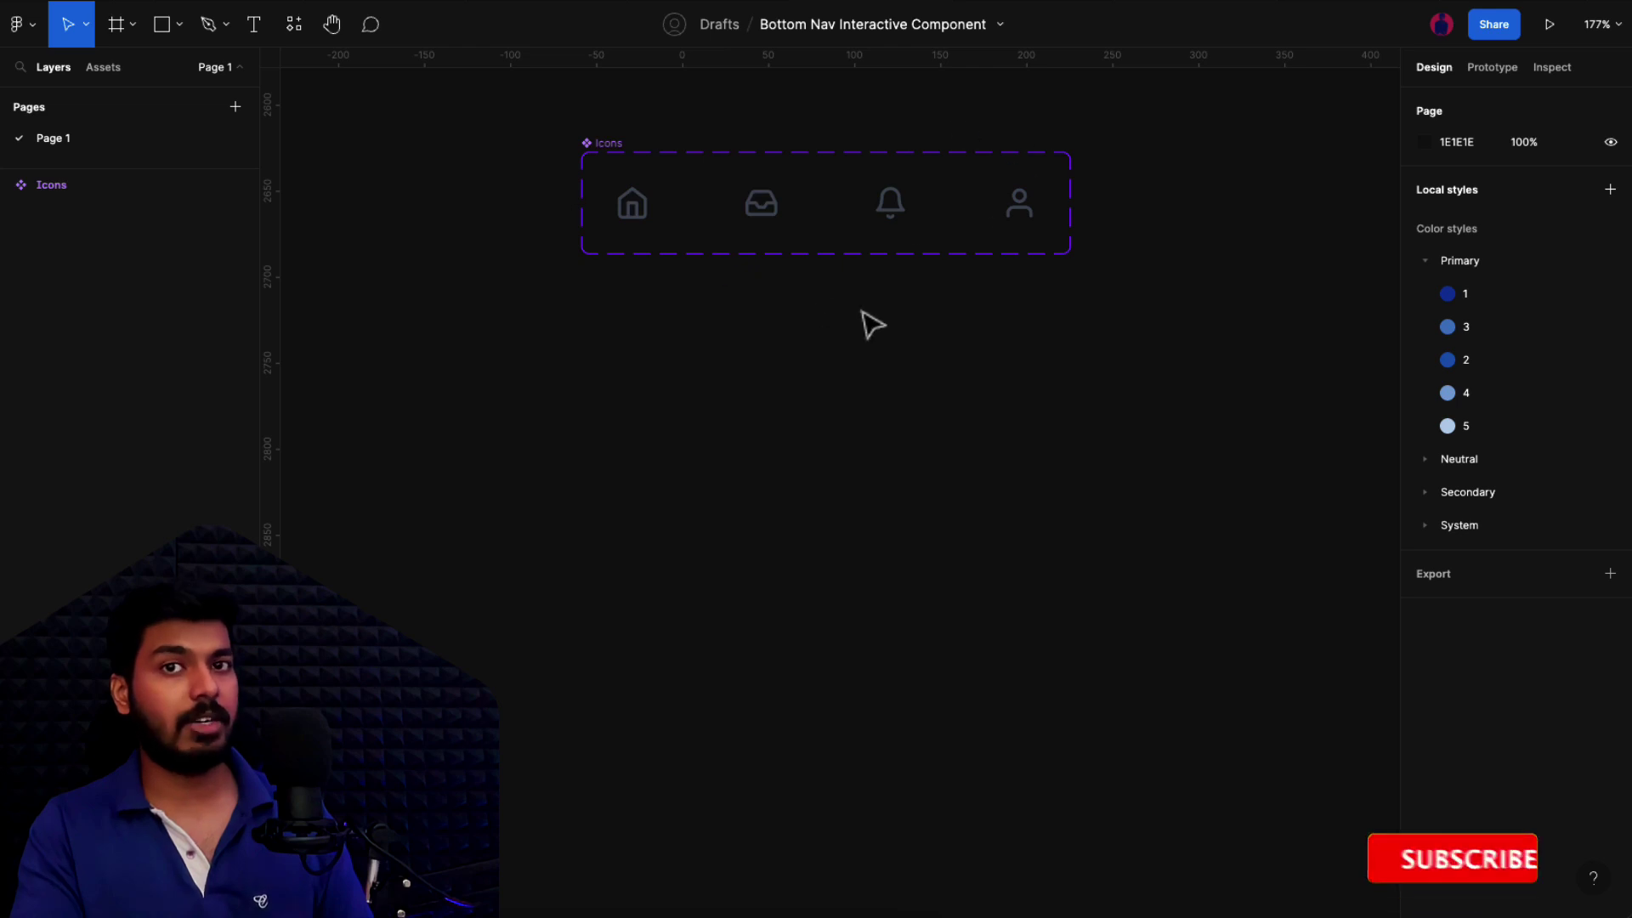
Step: In the Bottom Nav Interactive Component file, draw a square frame below the icons and paste the navigation reference image near its upper edge
scroll(740, 390, down, 1)
key(f)
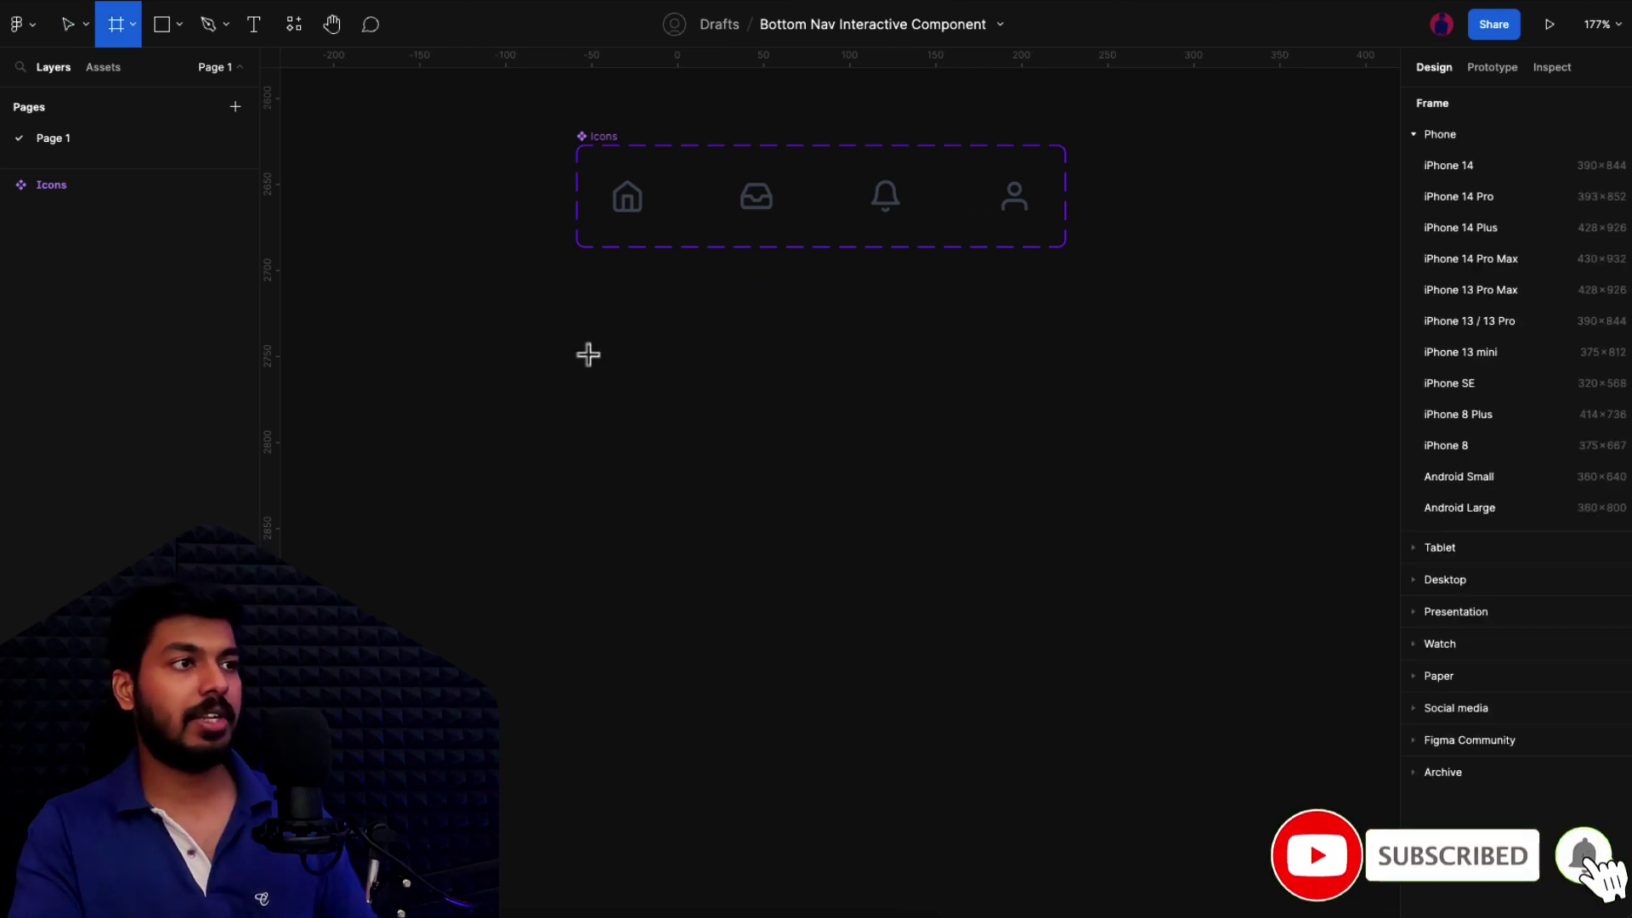
mouse_move(588, 353)
mouse_down()
mouse_move(1097, 645)
mouse_move(1149, 557)
mouse_up()
key(ctrl+v)
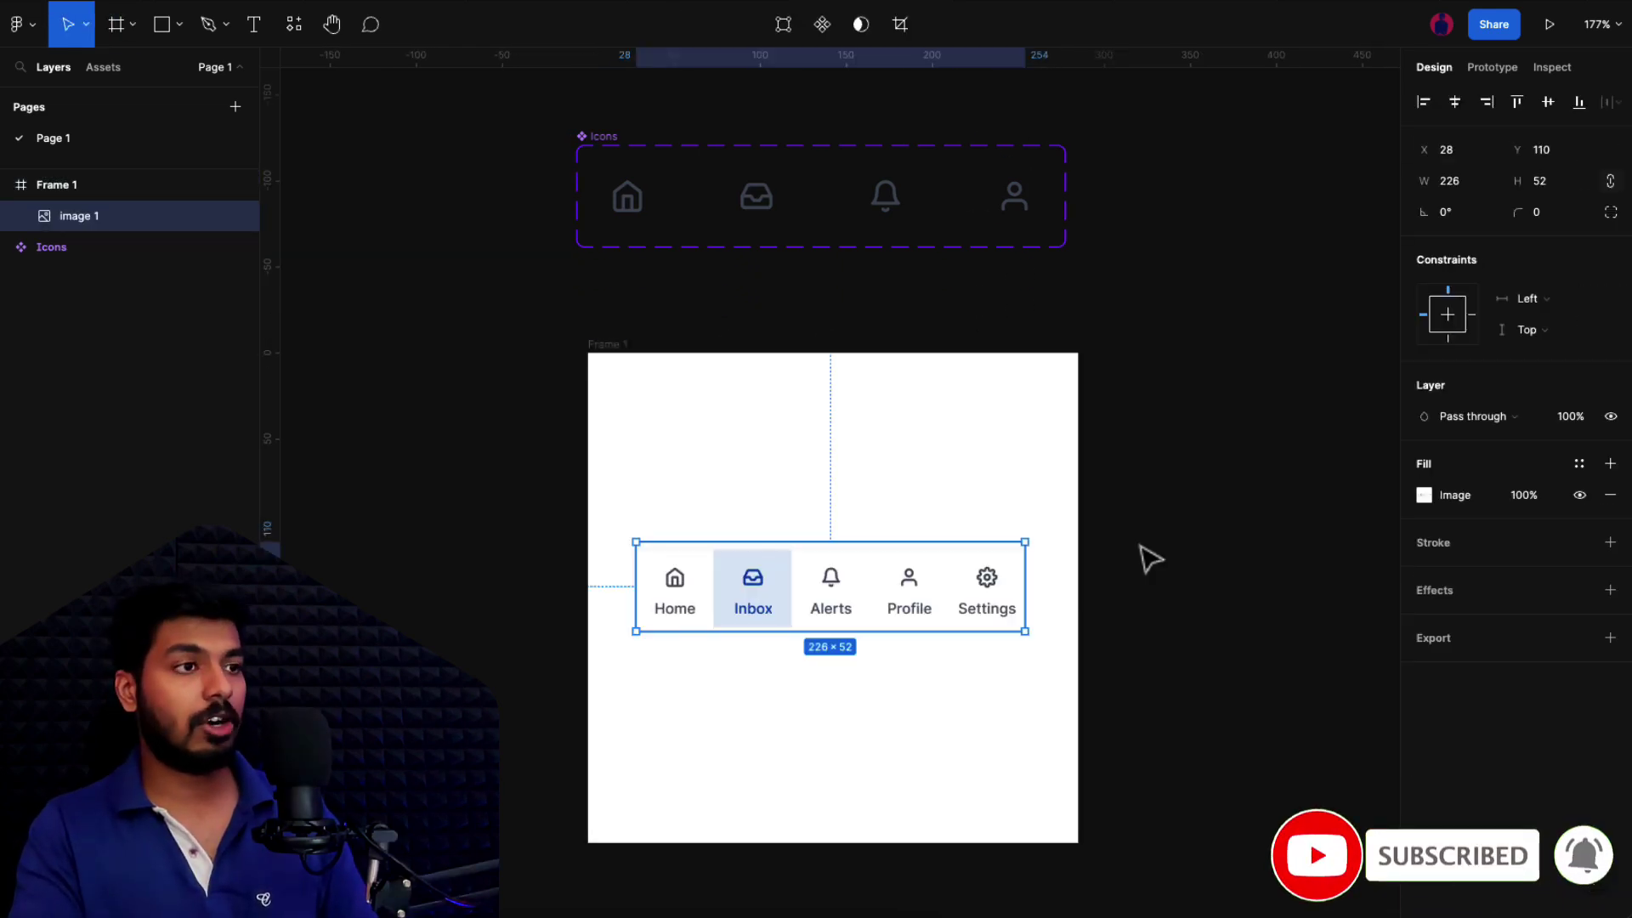
drag(895, 615, 904, 456)
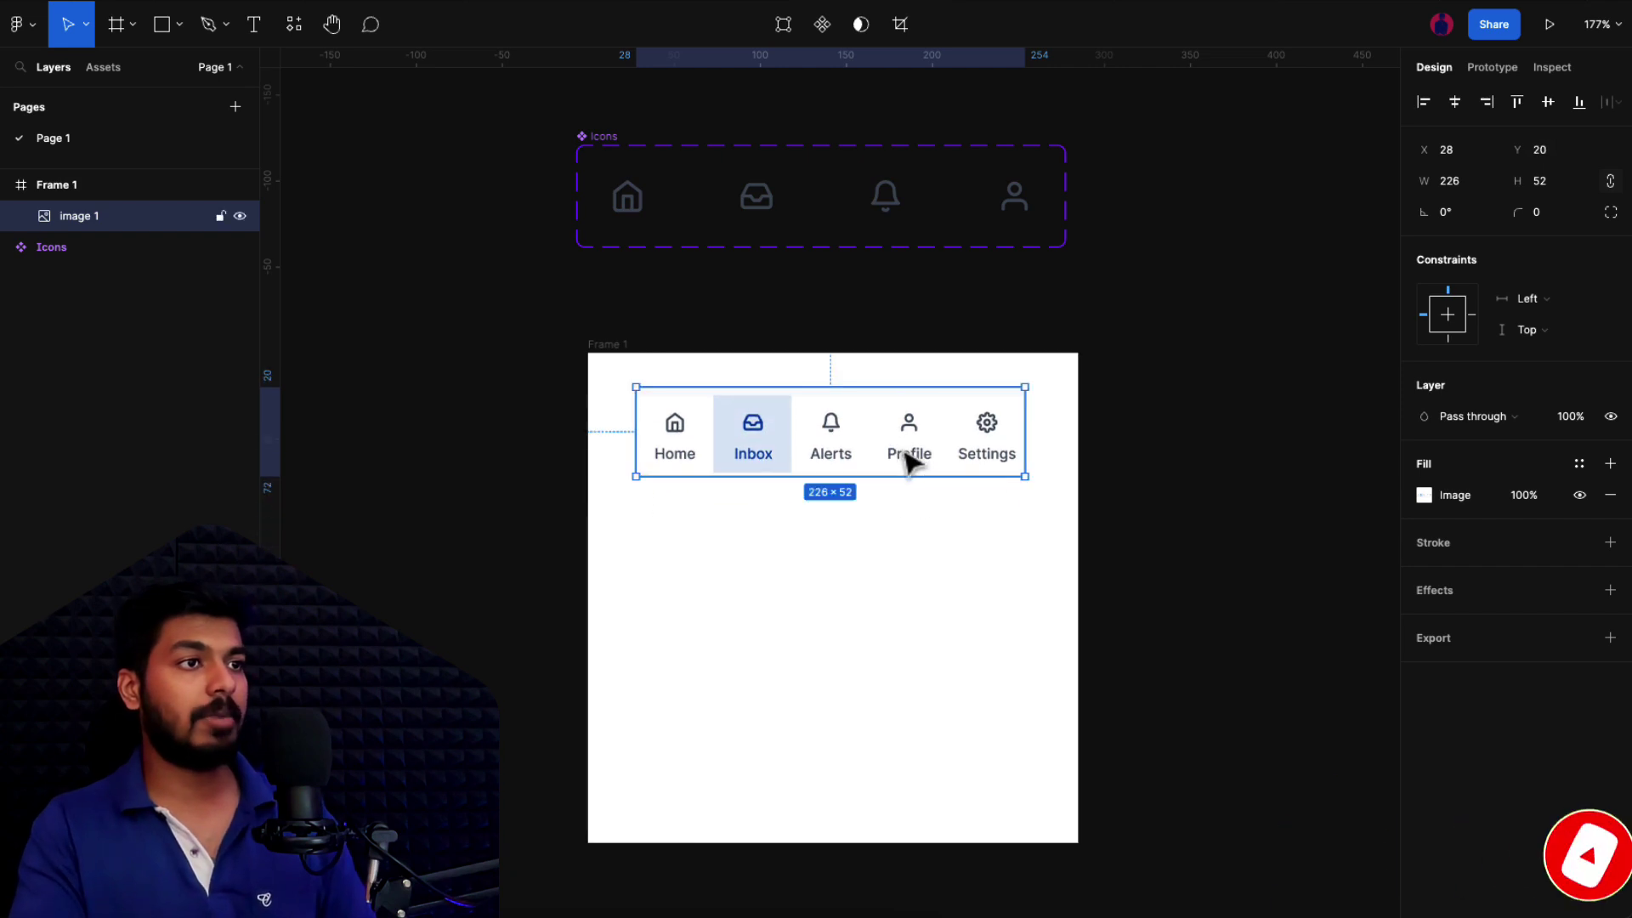
click(875, 553)
Step: Place an instance of the Icons component with the home icon below the reference image, at about X 56, Y 117
scroll(769, 569, up, 2)
scroll(769, 569, down, 1)
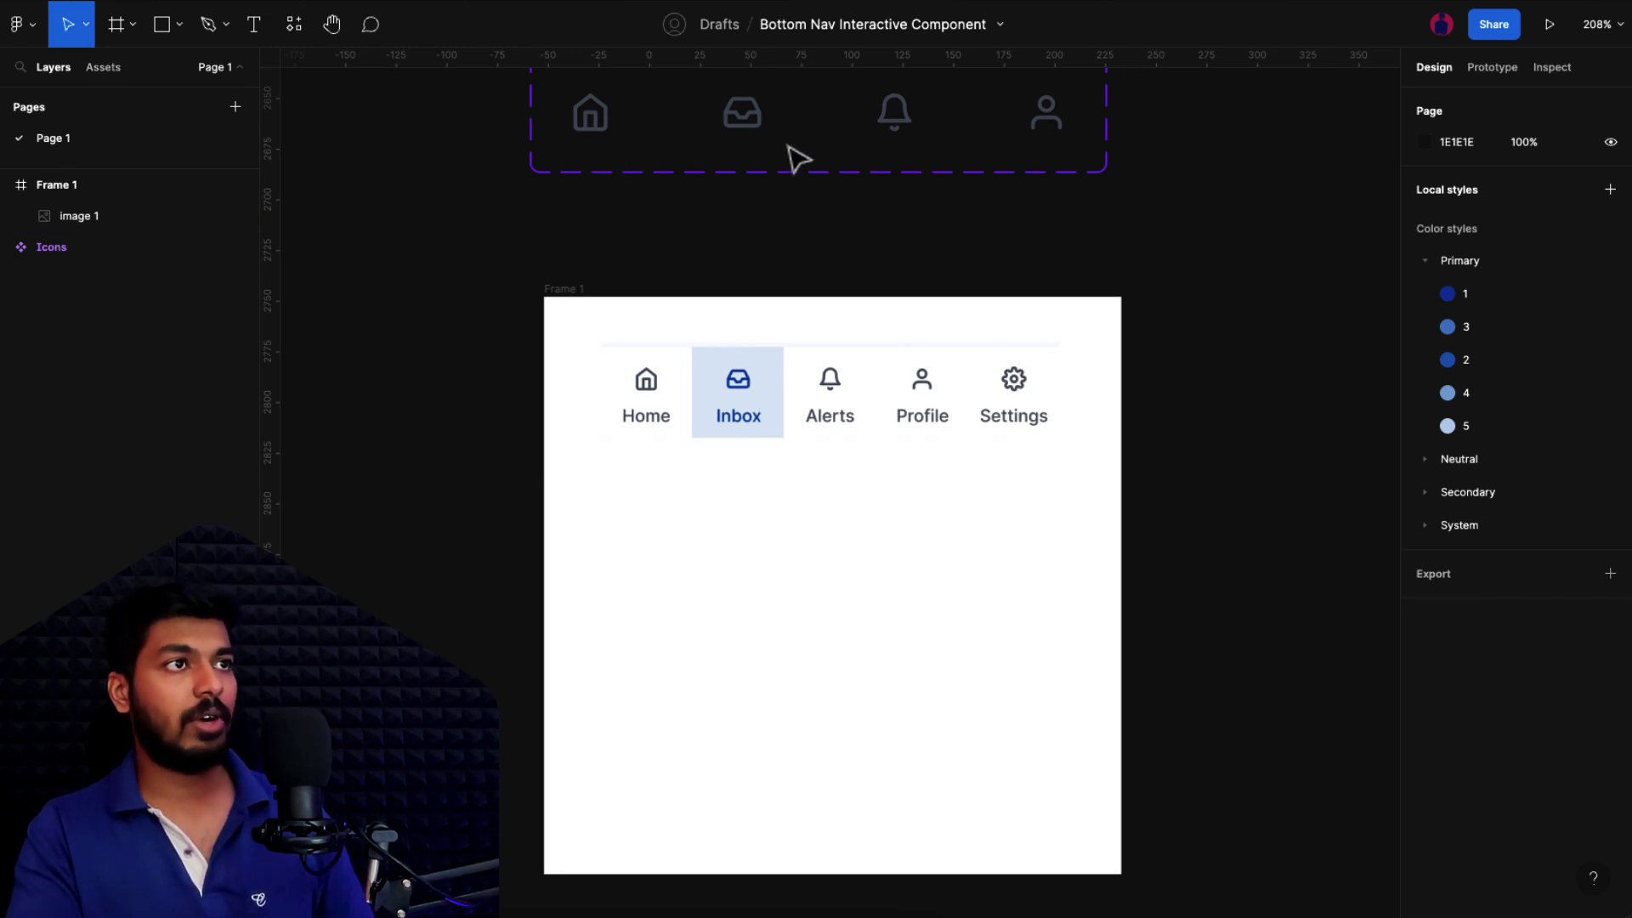
click(104, 67)
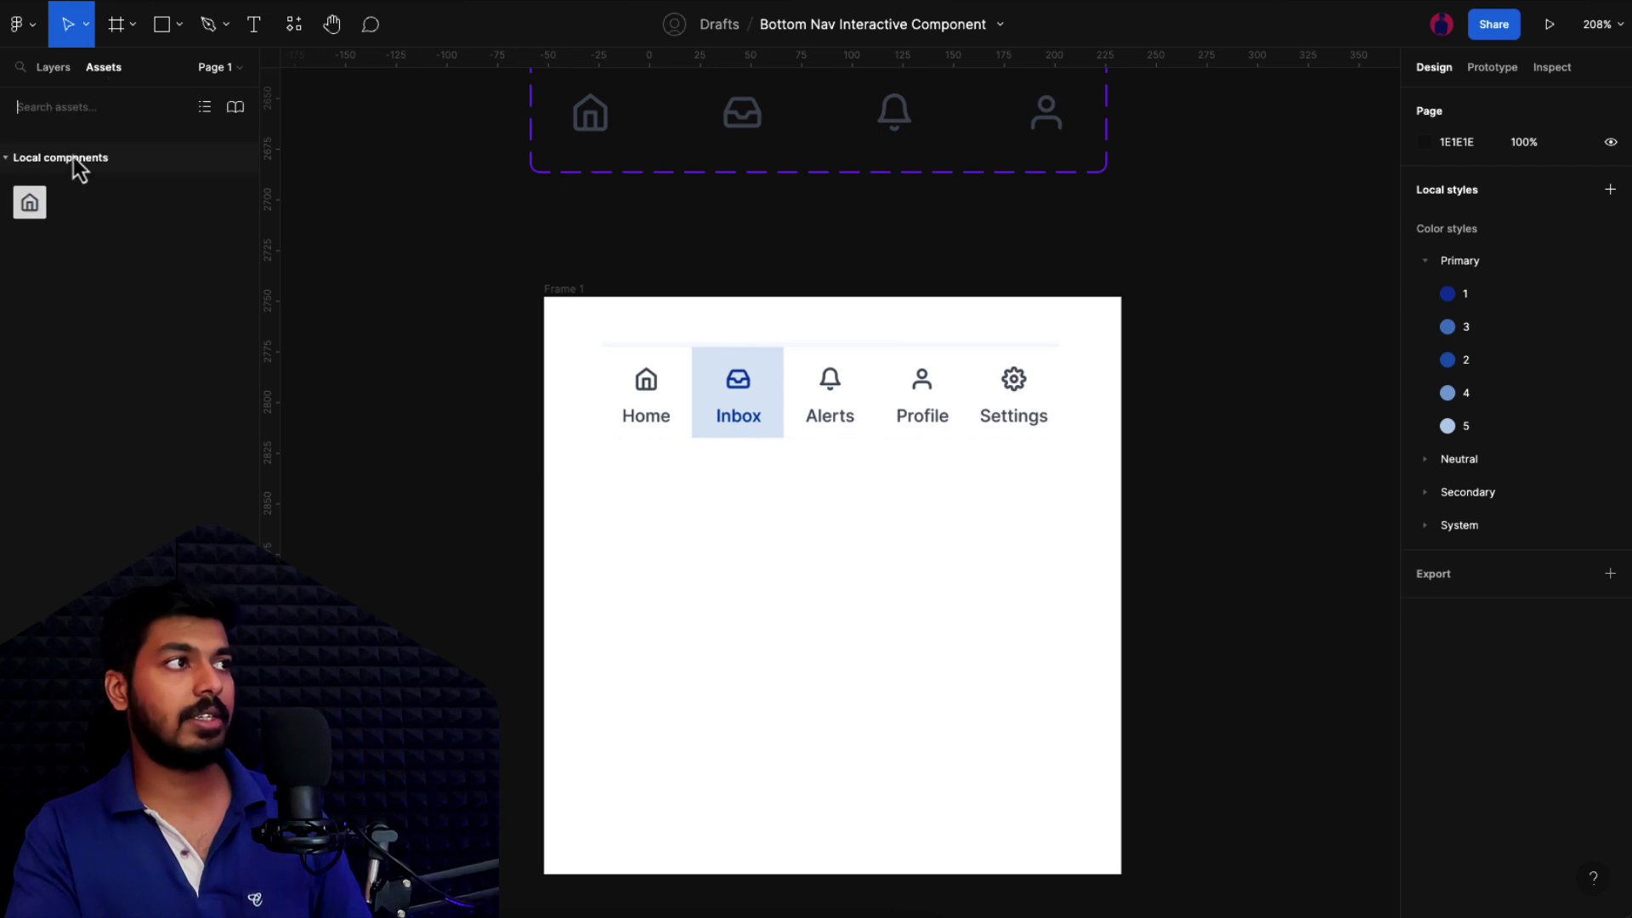
drag(32, 210, 677, 563)
click(730, 600)
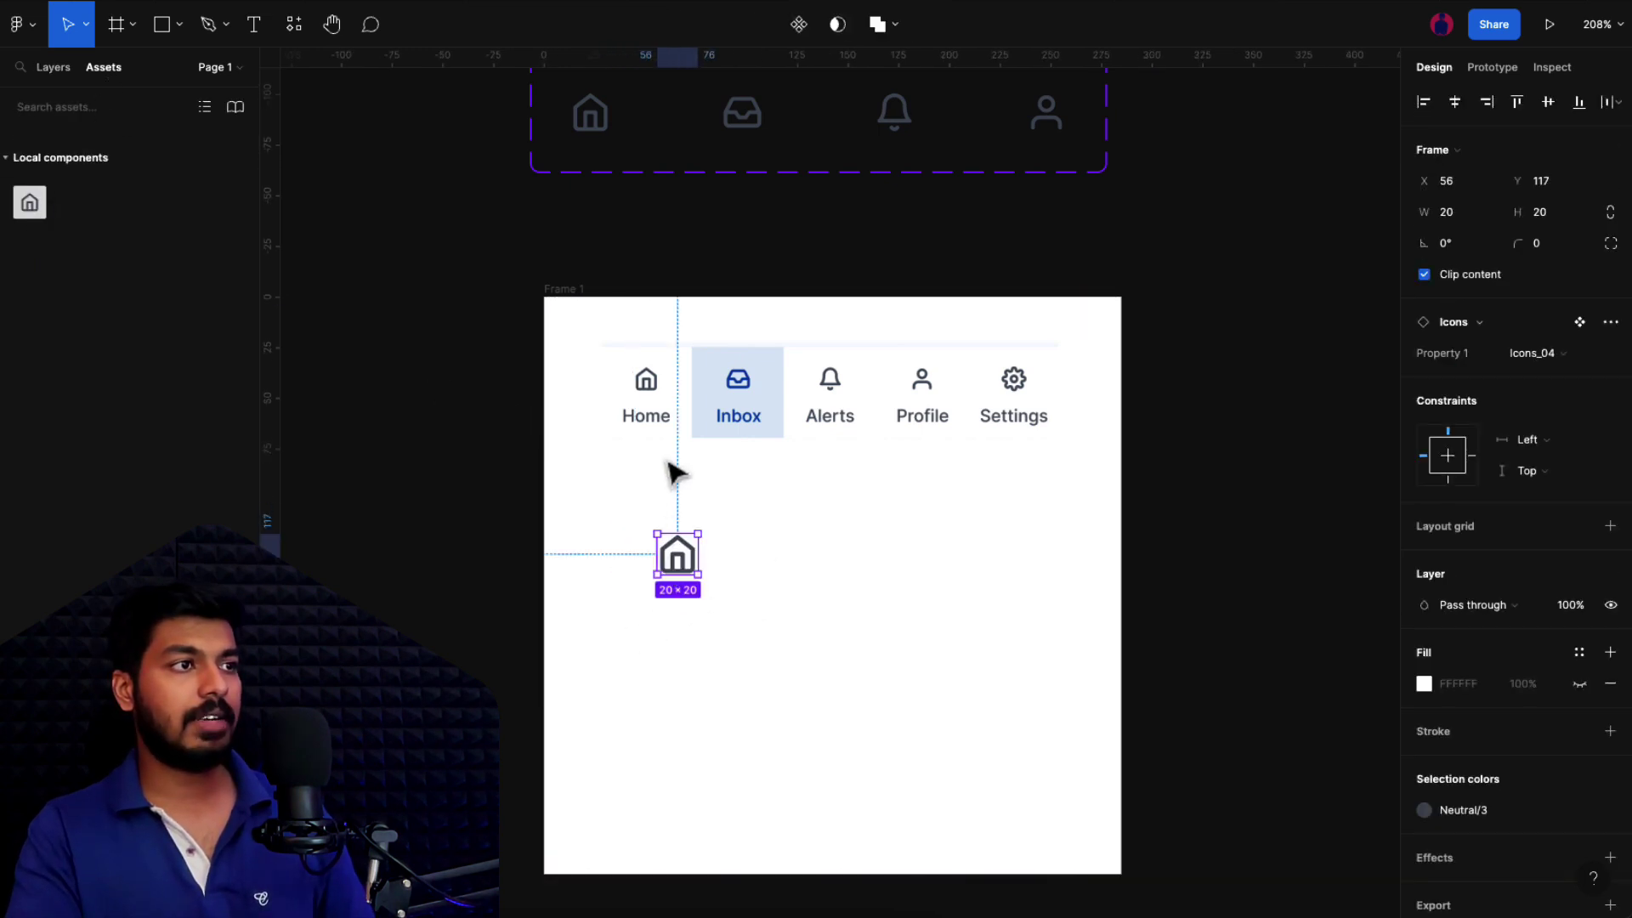
Step: Add the text label "Menu 1" and position it centred directly beneath the home icon
key(t)
click(653, 618)
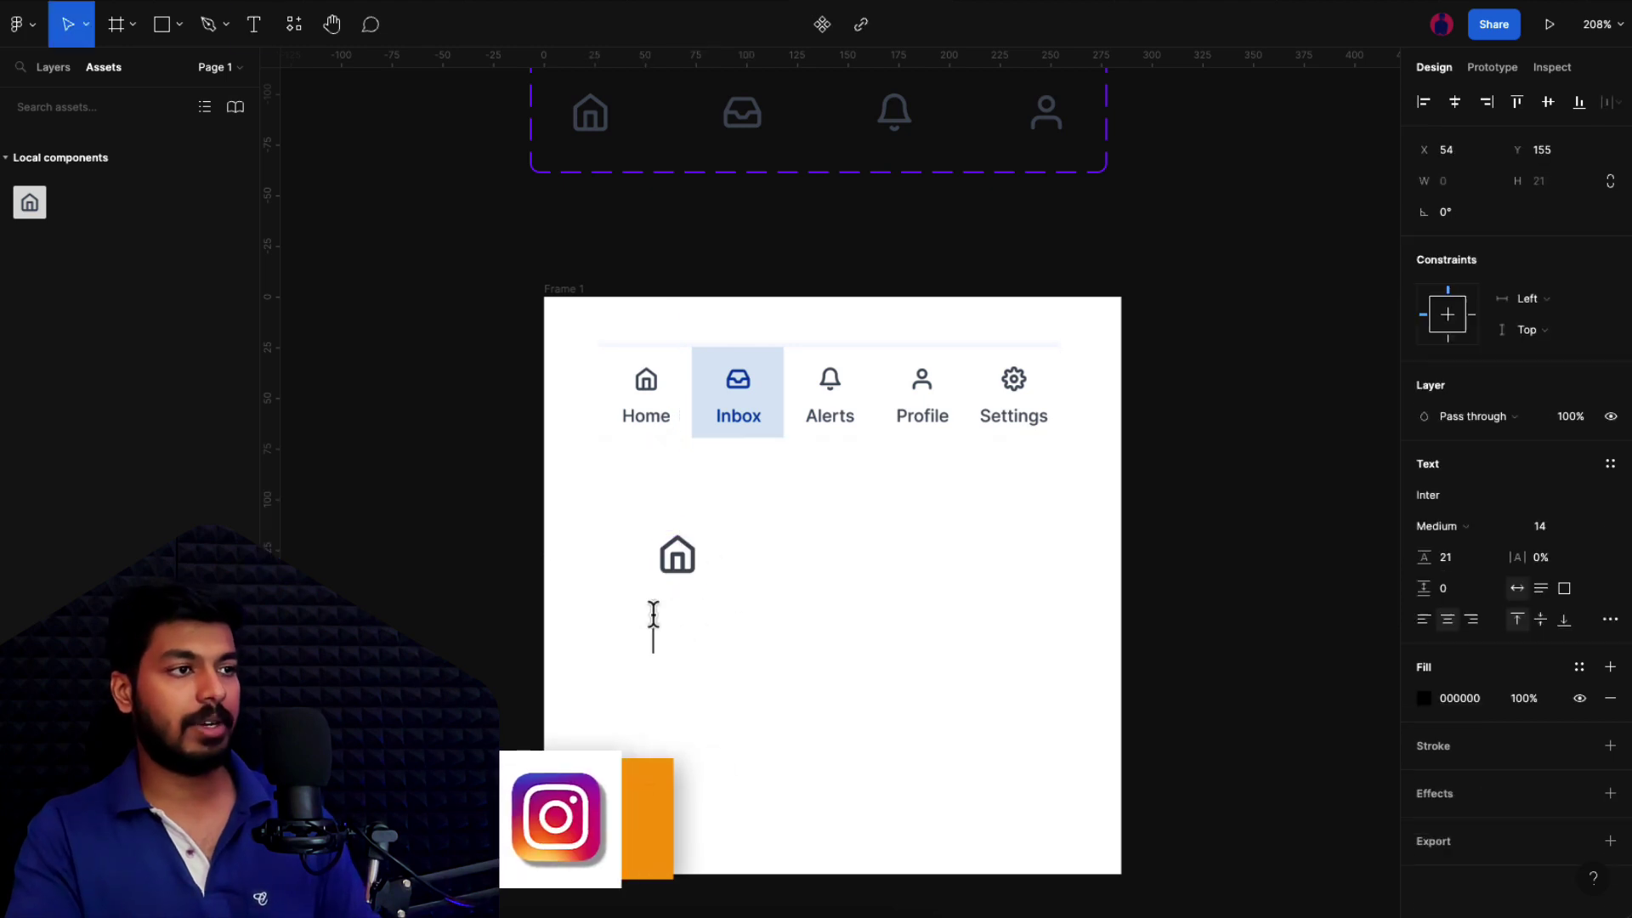
text(Menu 1)
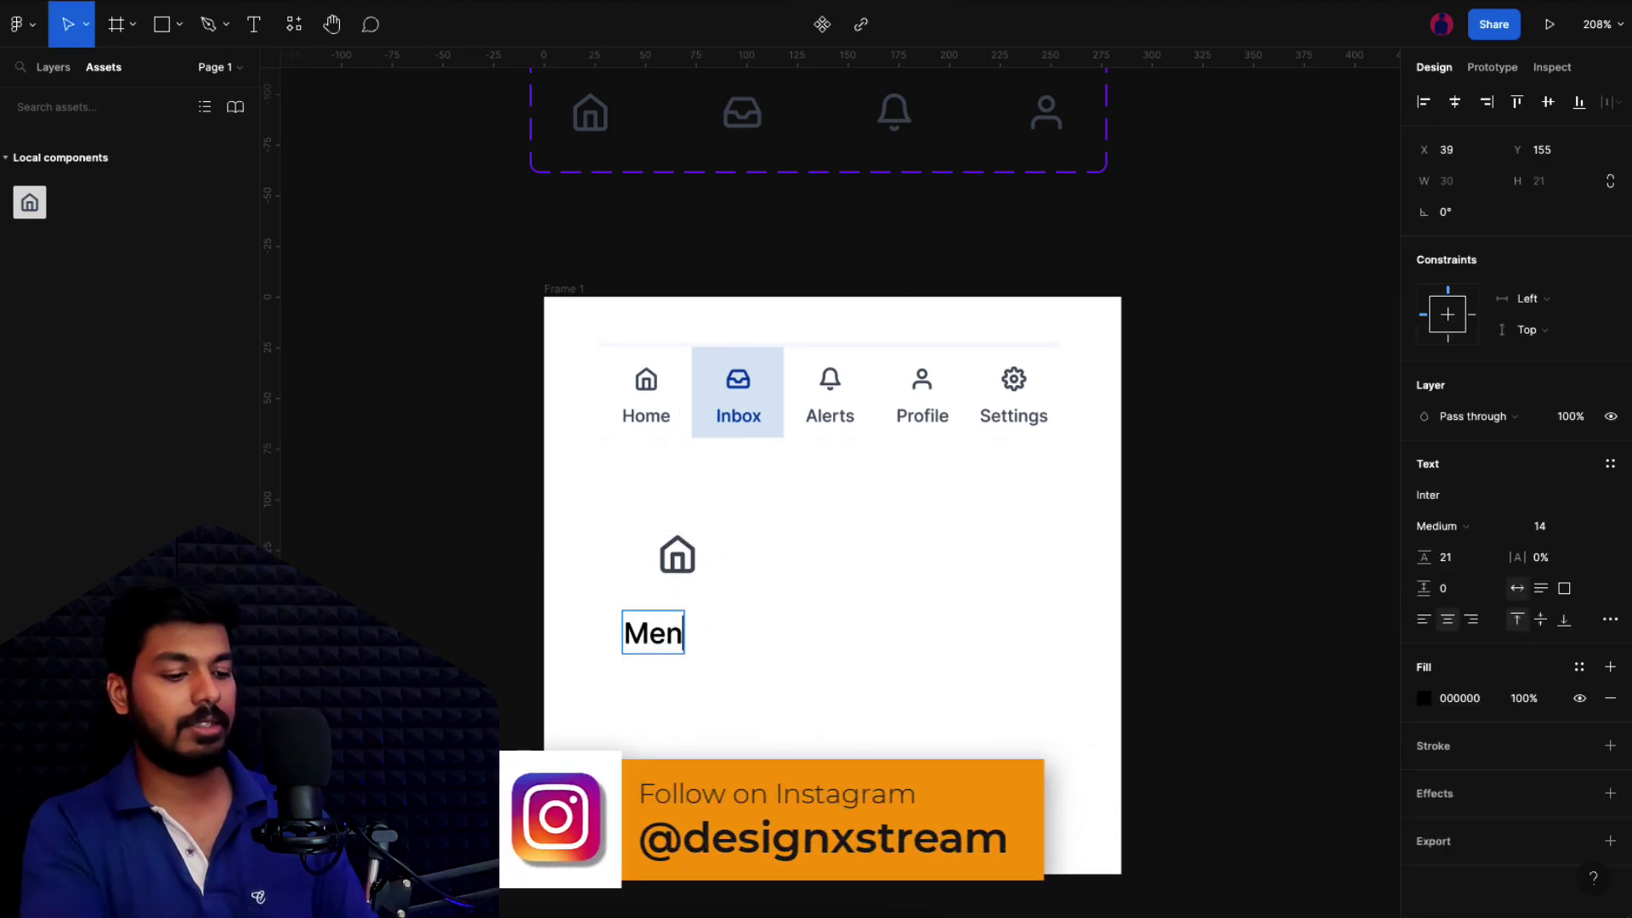
key(Escape)
drag(672, 635, 710, 606)
click(743, 587)
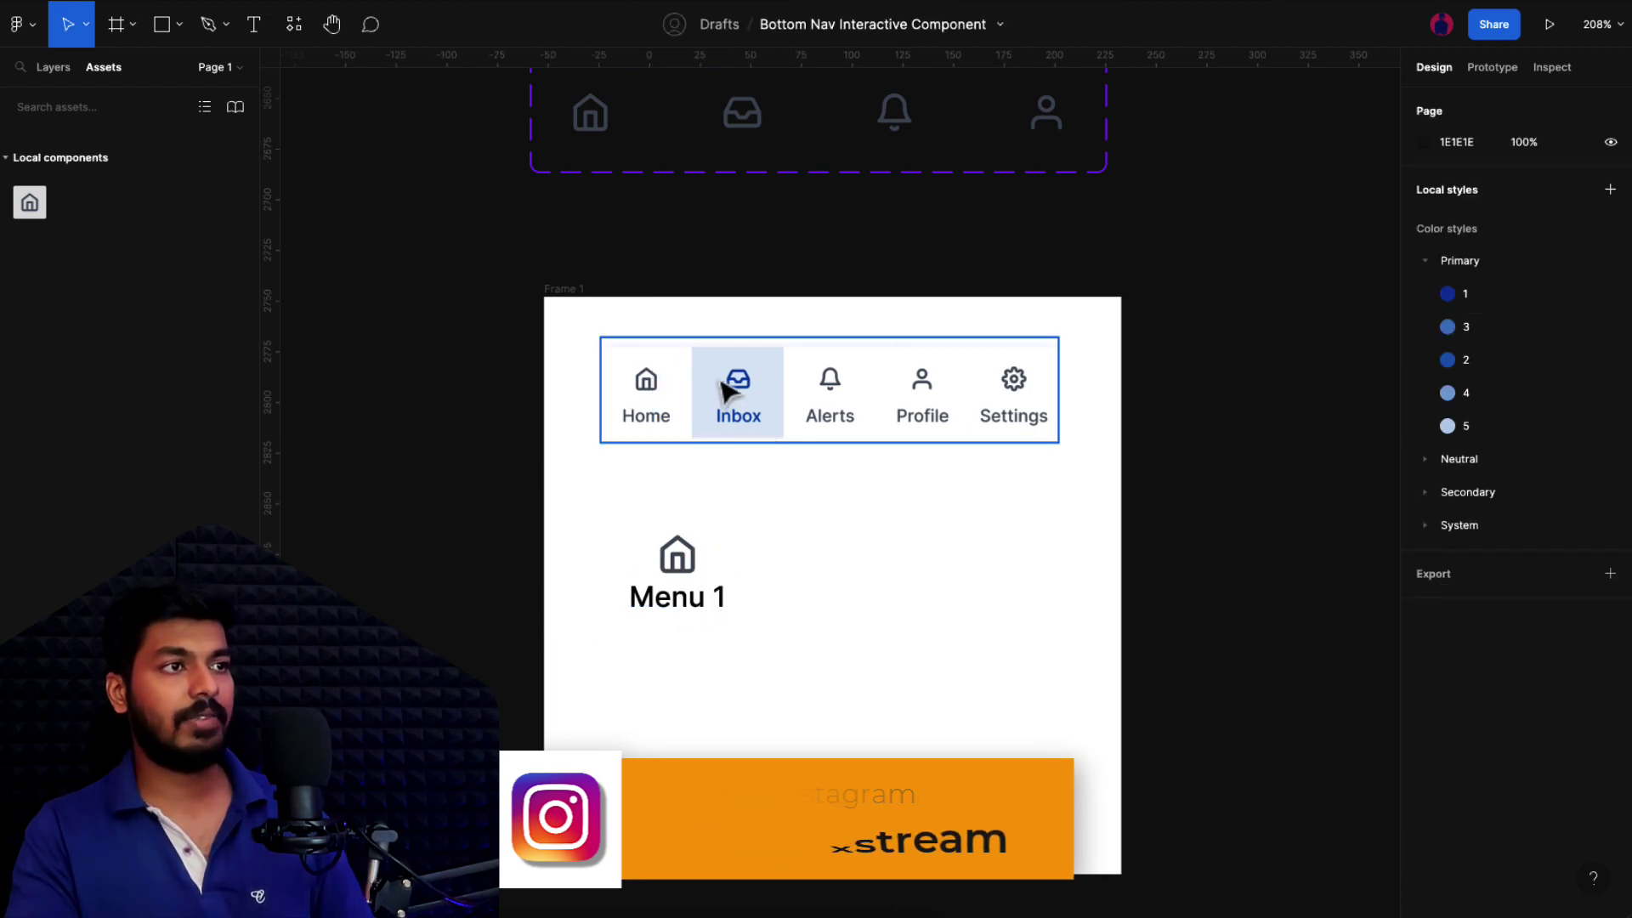
Step: Draw a small square rectangle beside the home icon and its Menu 1 label
key(r)
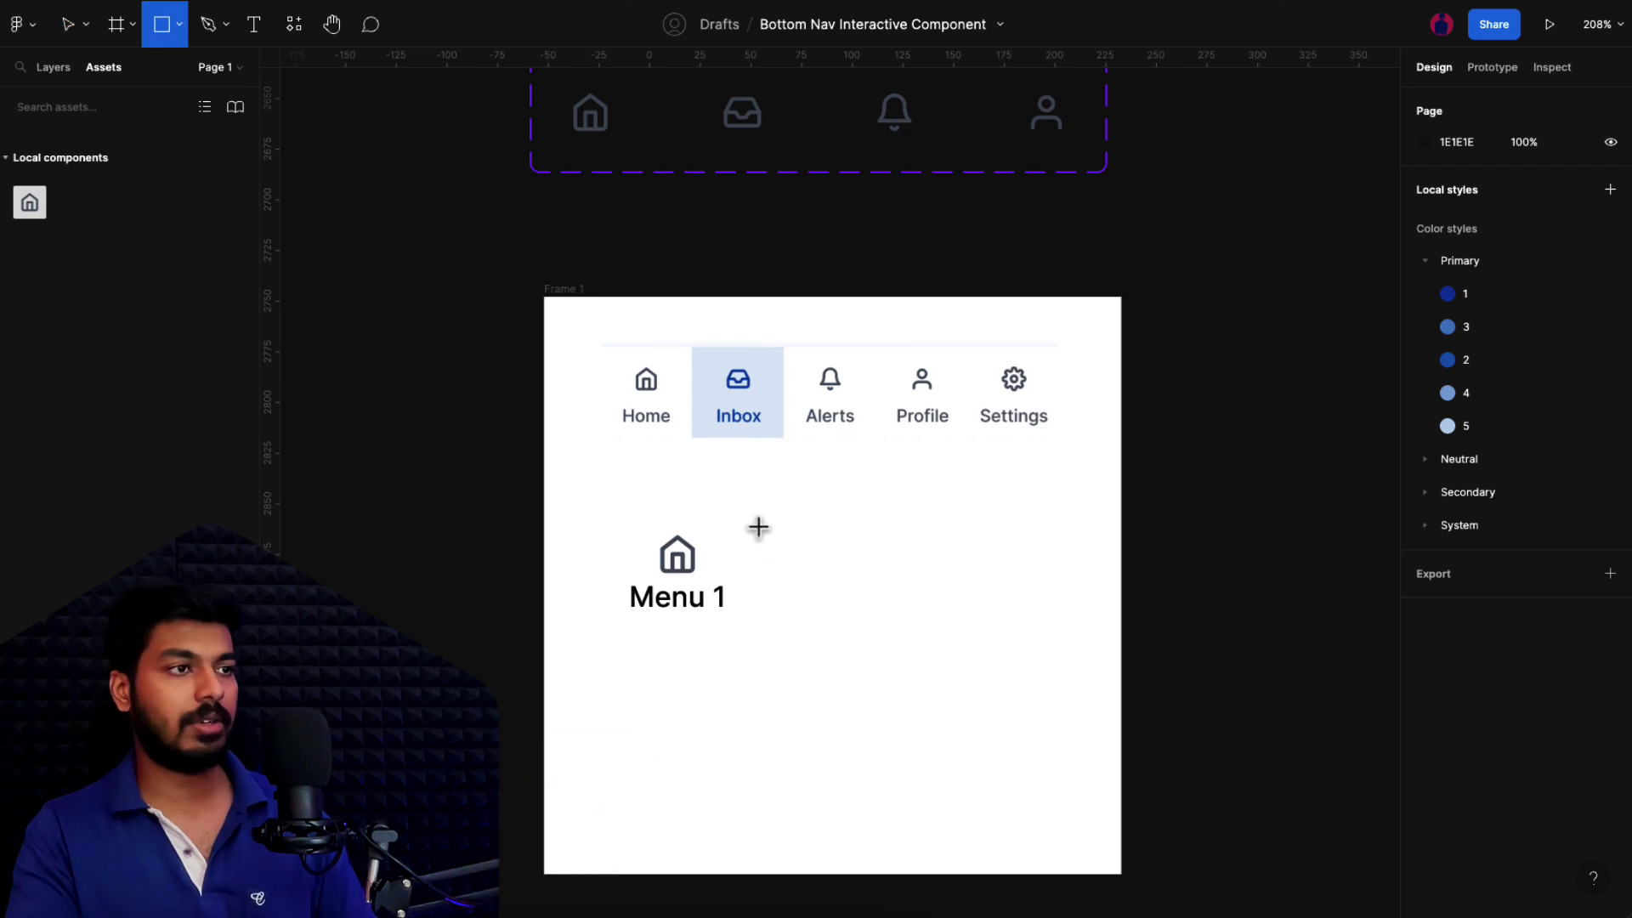
drag(756, 524, 837, 630)
click(926, 609)
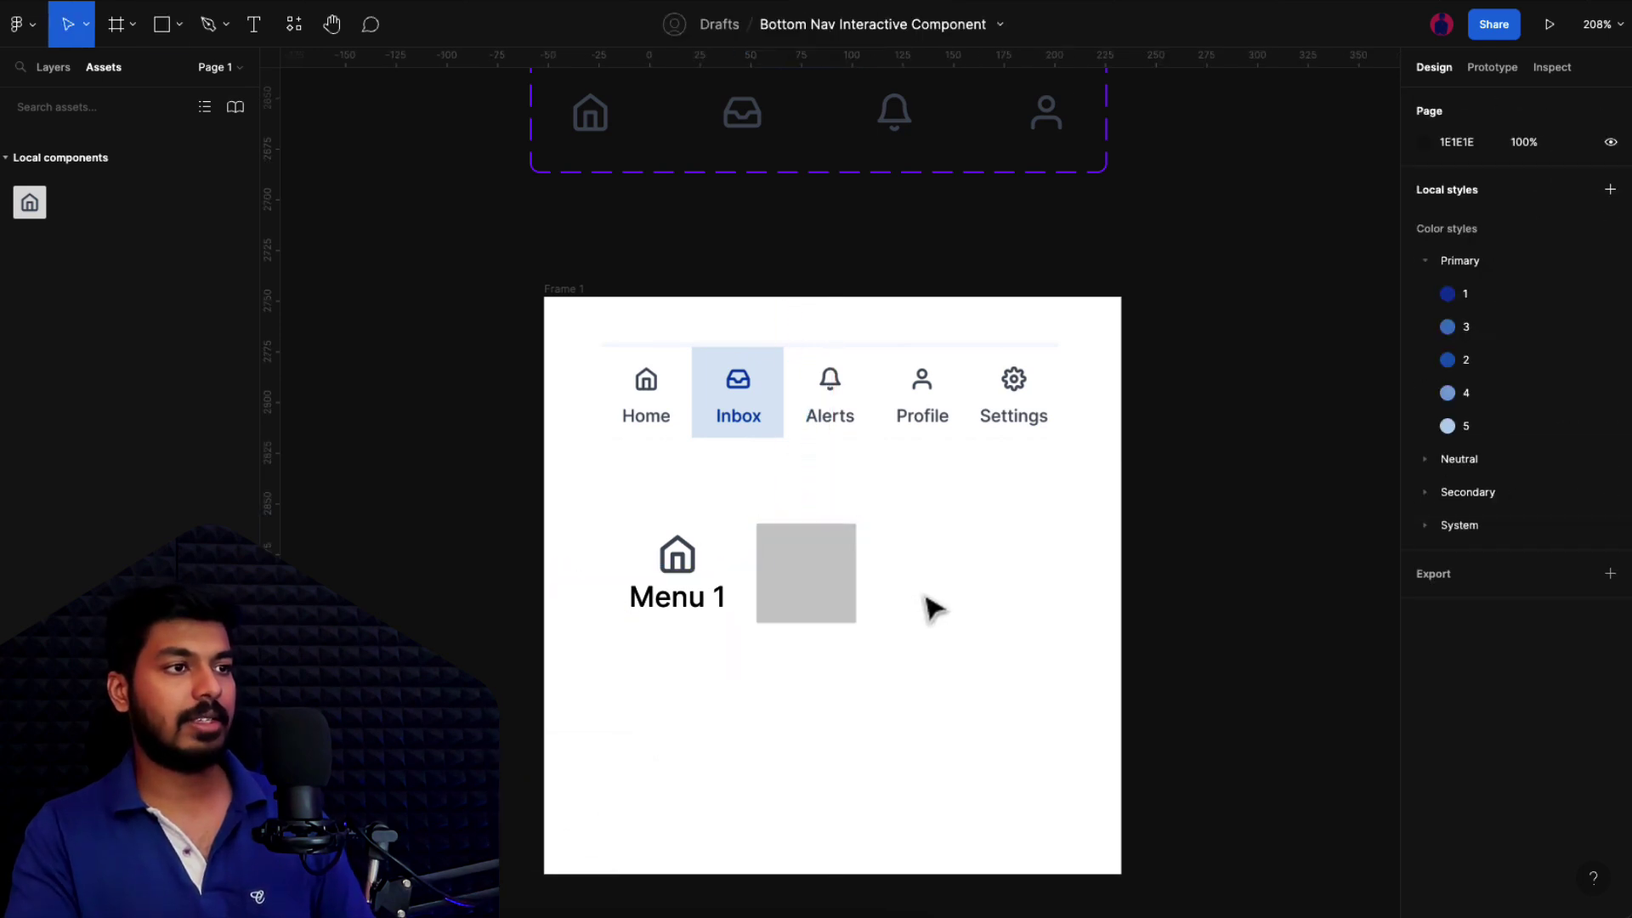
Step: Show the layers and wrap the home icon and Menu 1 label together in a new frame
key(alt+1)
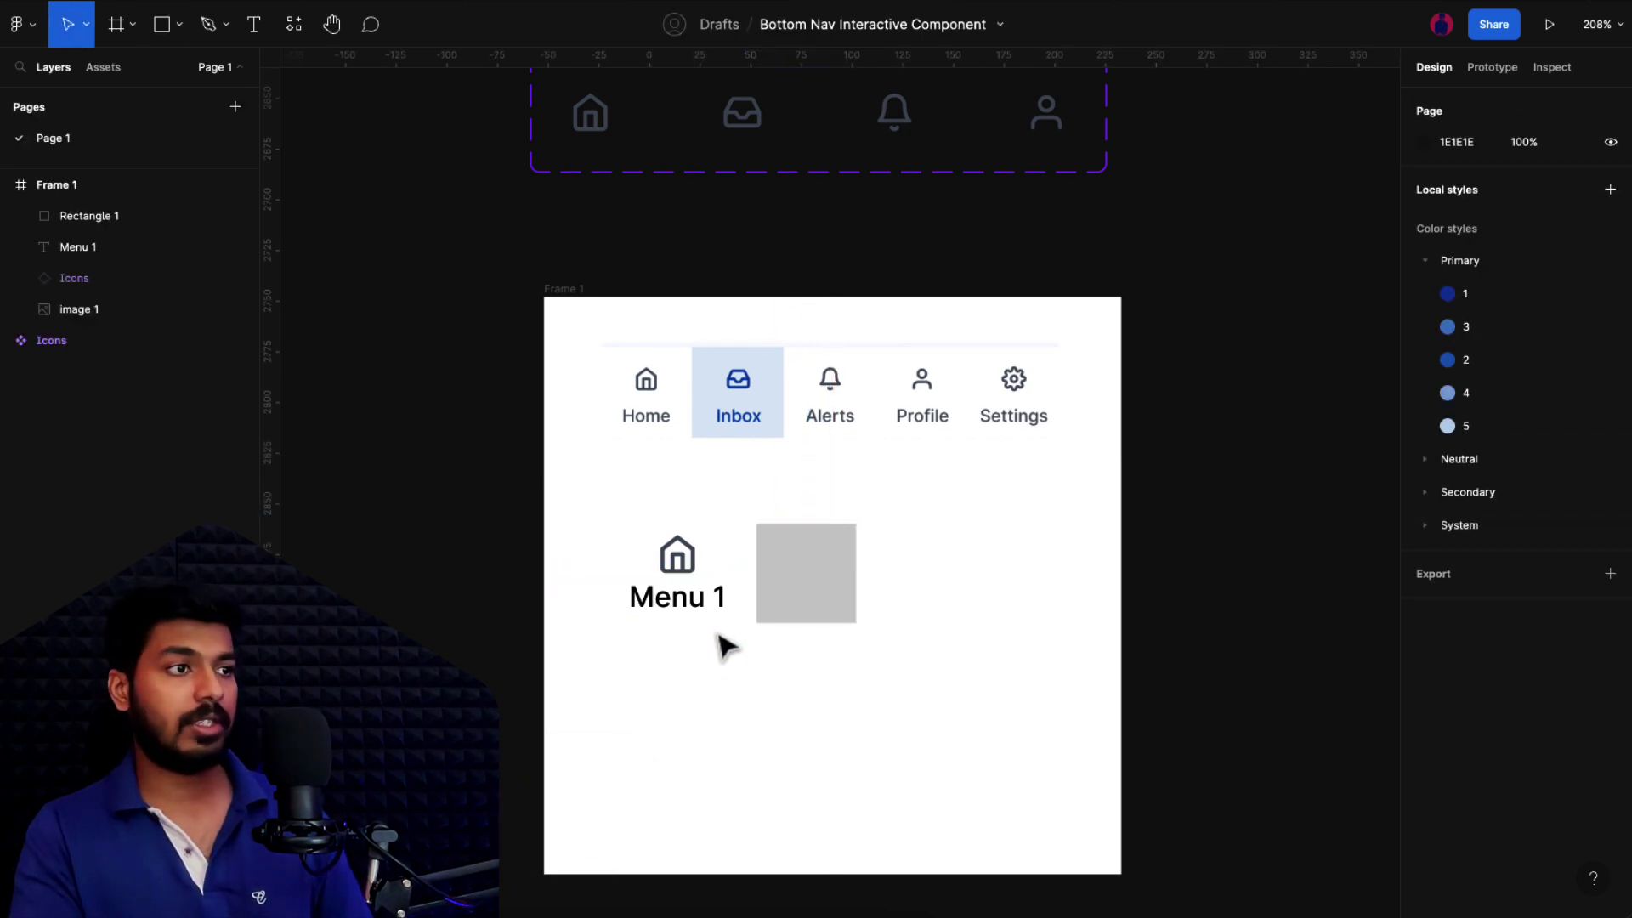
drag(719, 638, 656, 537)
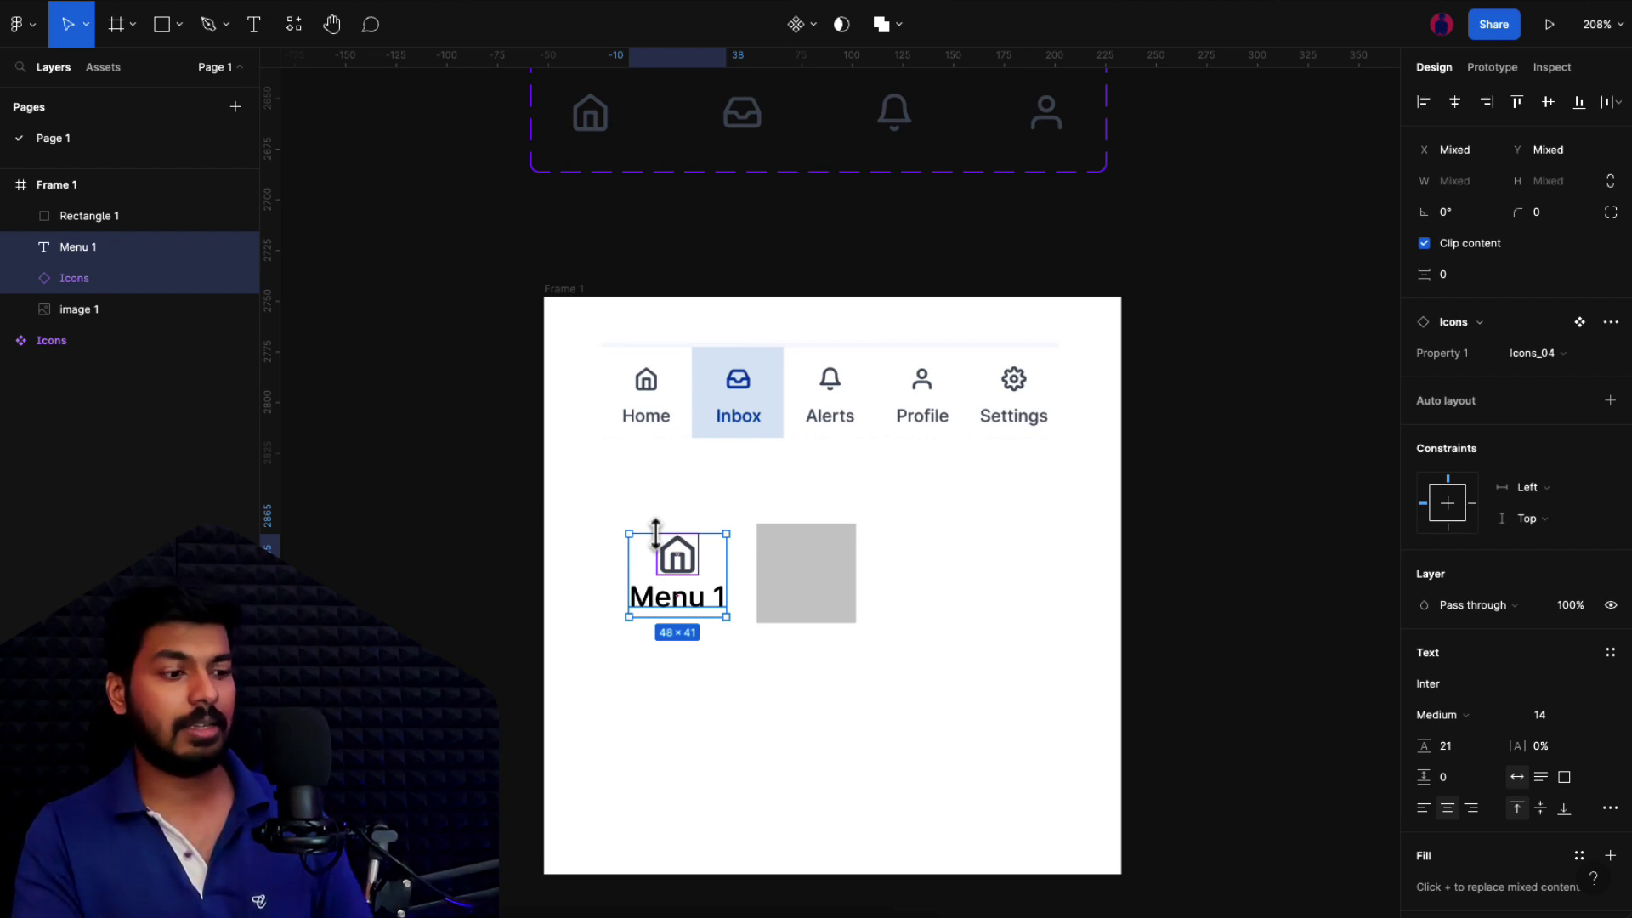
key(alt)
key(ctrl+alt+g)
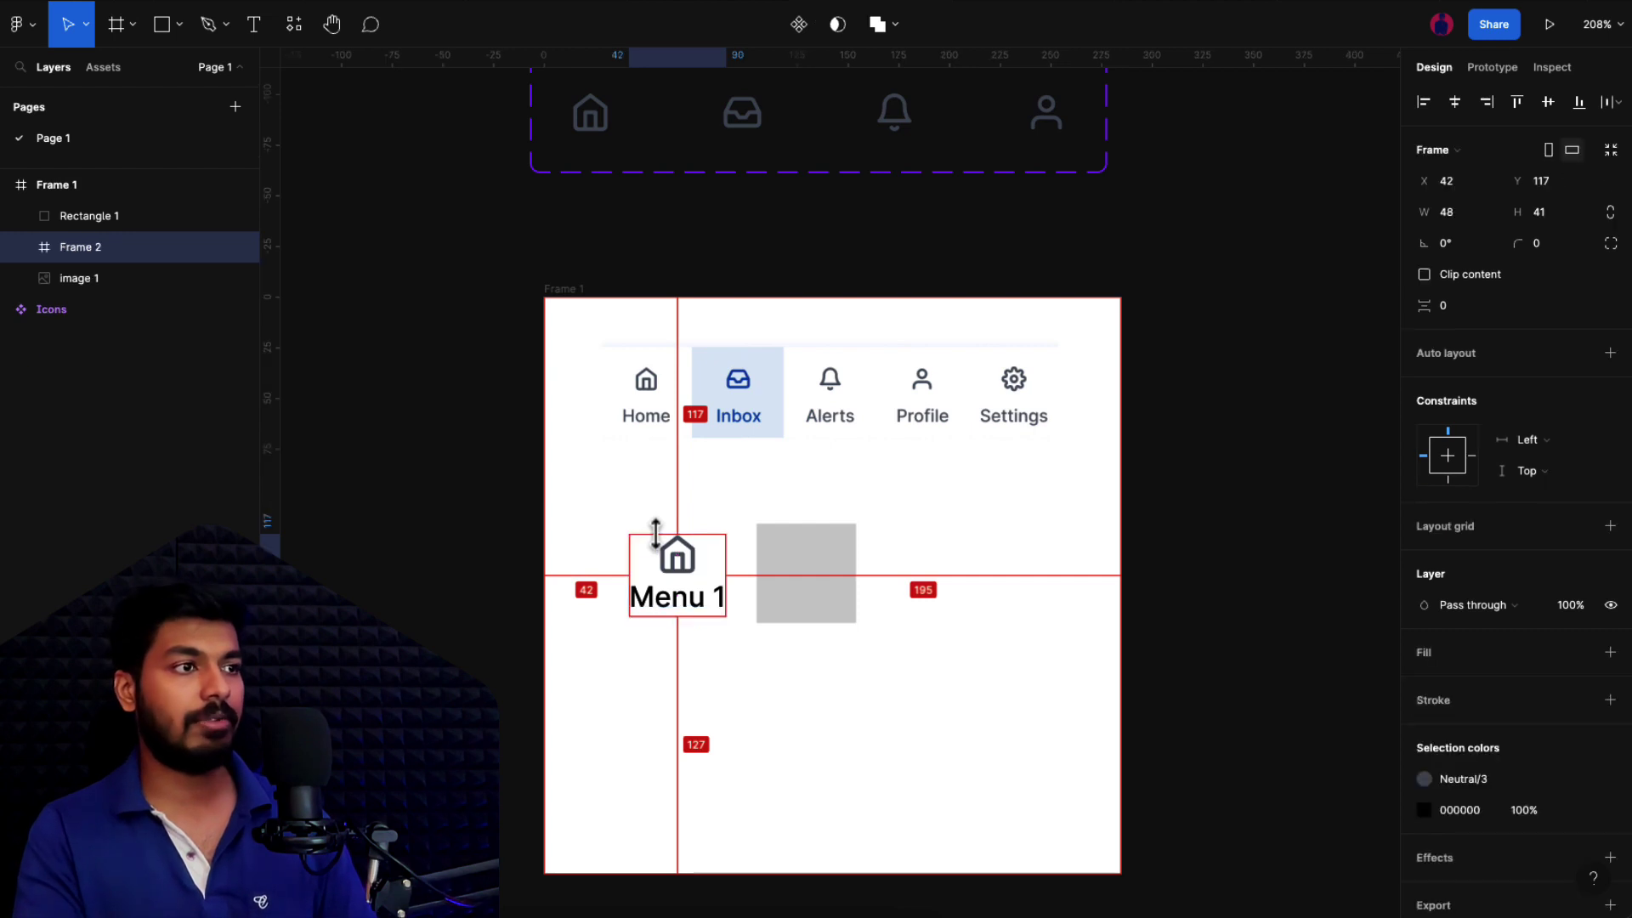
right_click(714, 605)
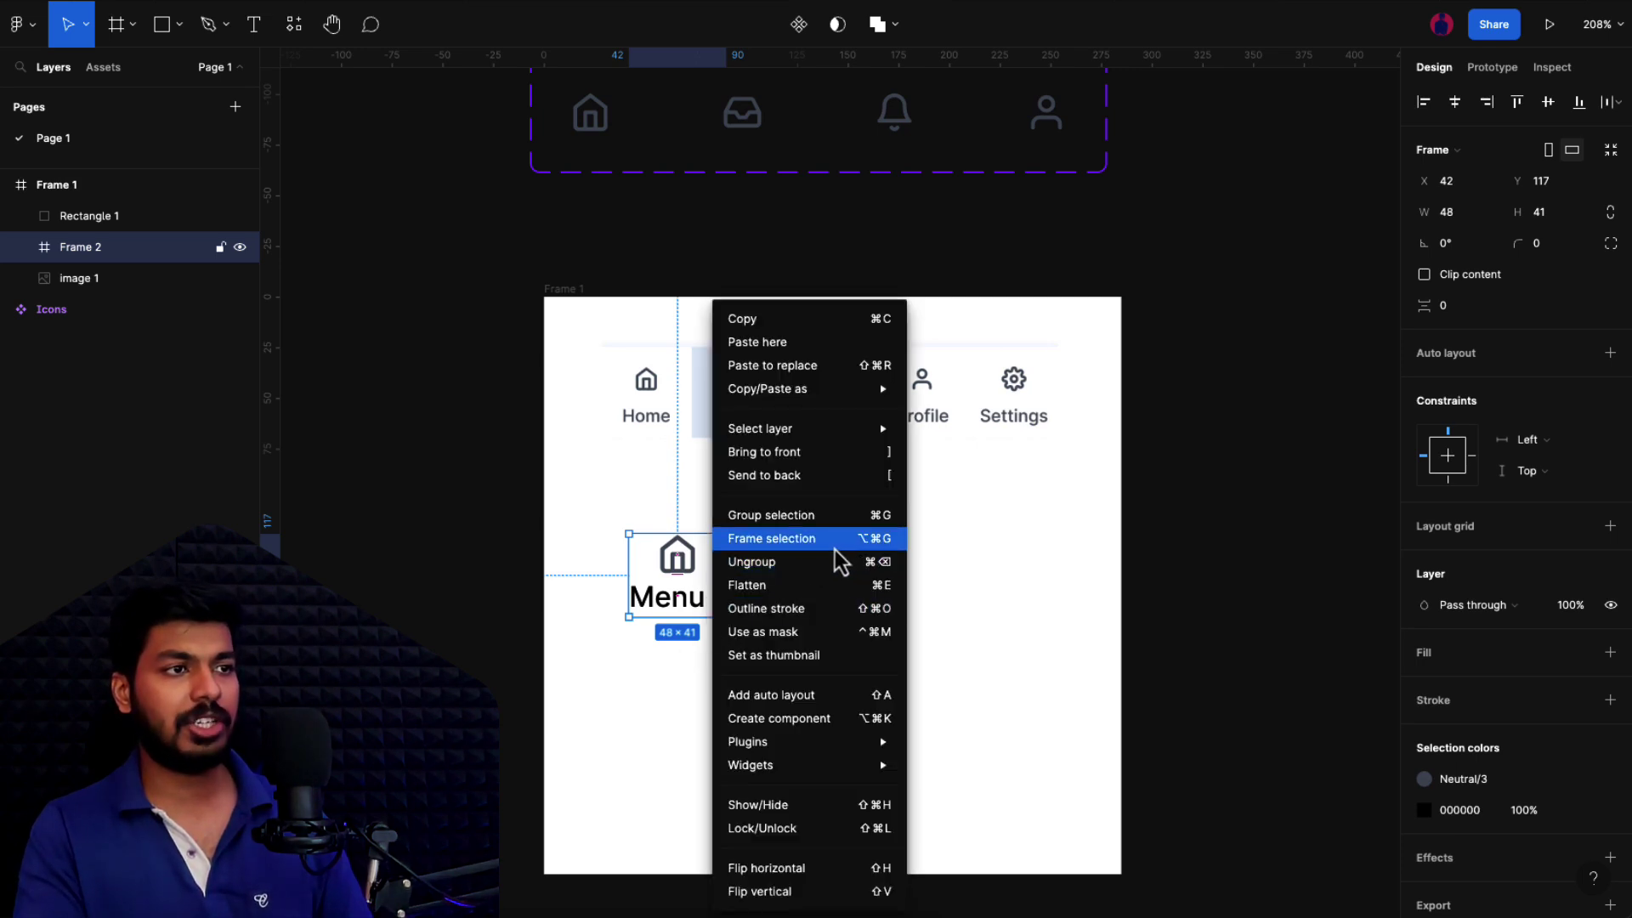
key(Escape)
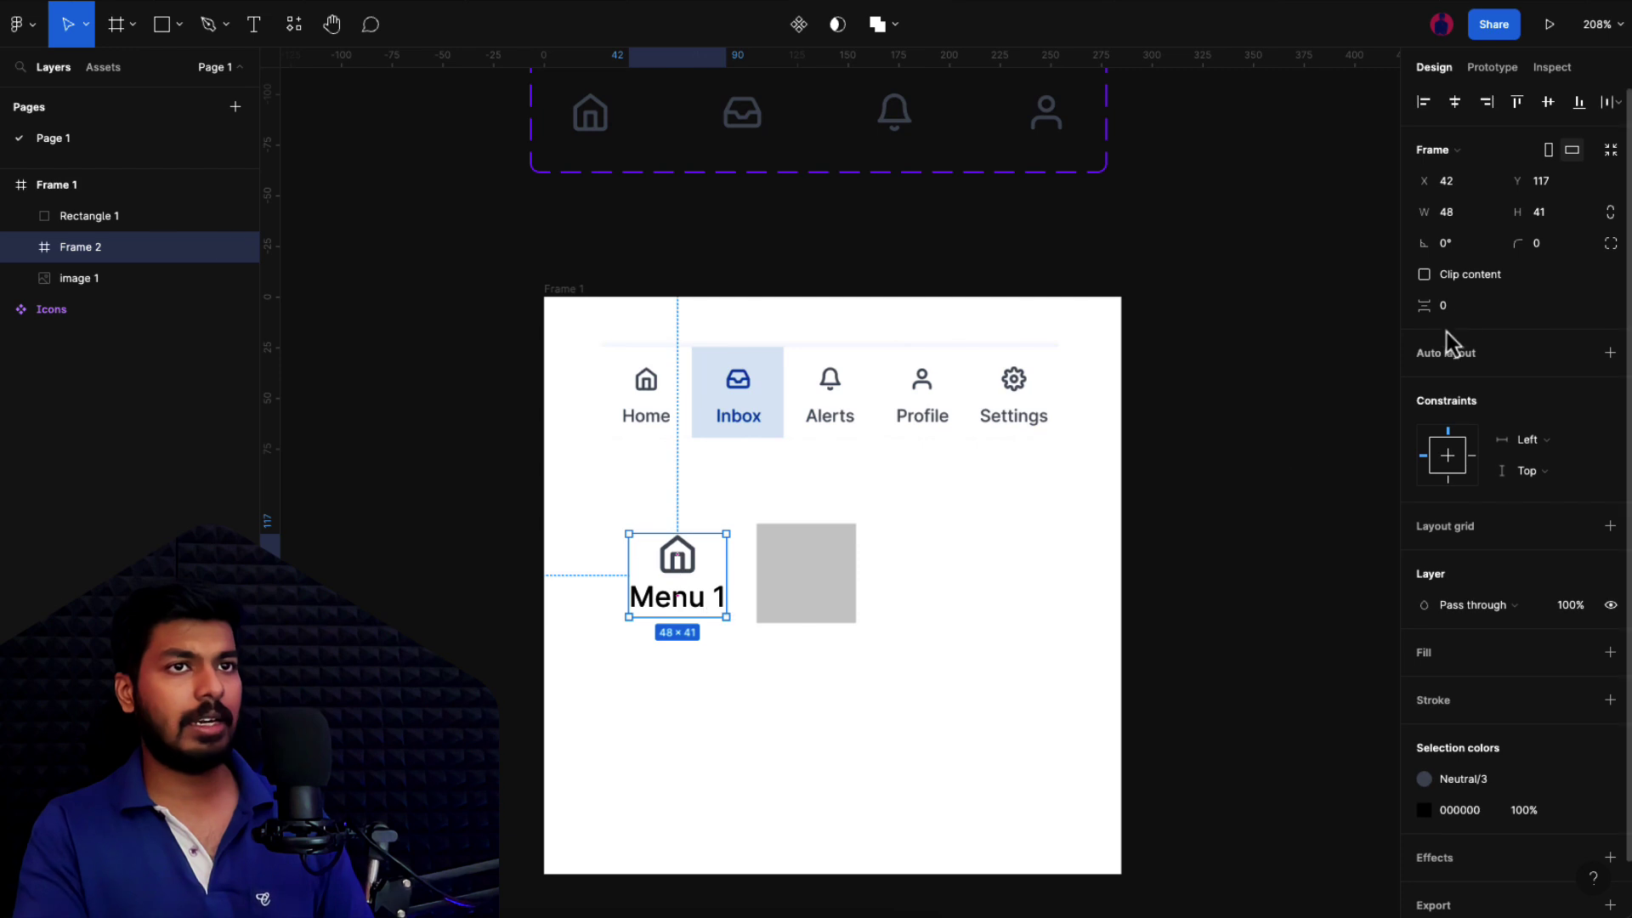
Step: Set the height of the frame containing the home icon and Menu 1 label to 75
click(1550, 217)
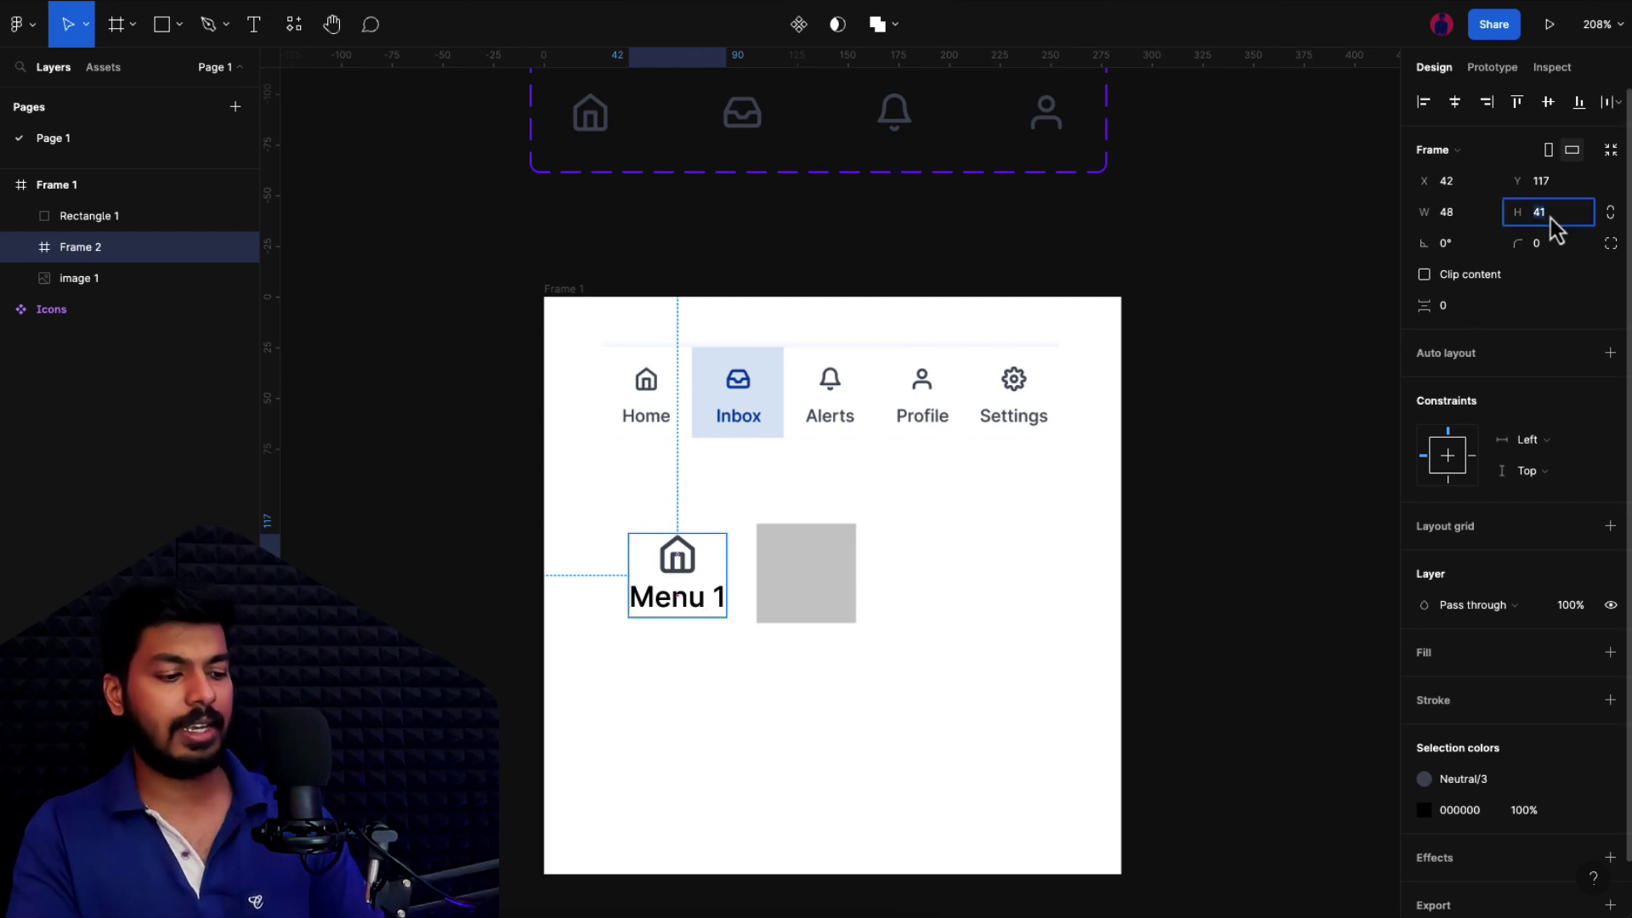
text(75)
key(Return)
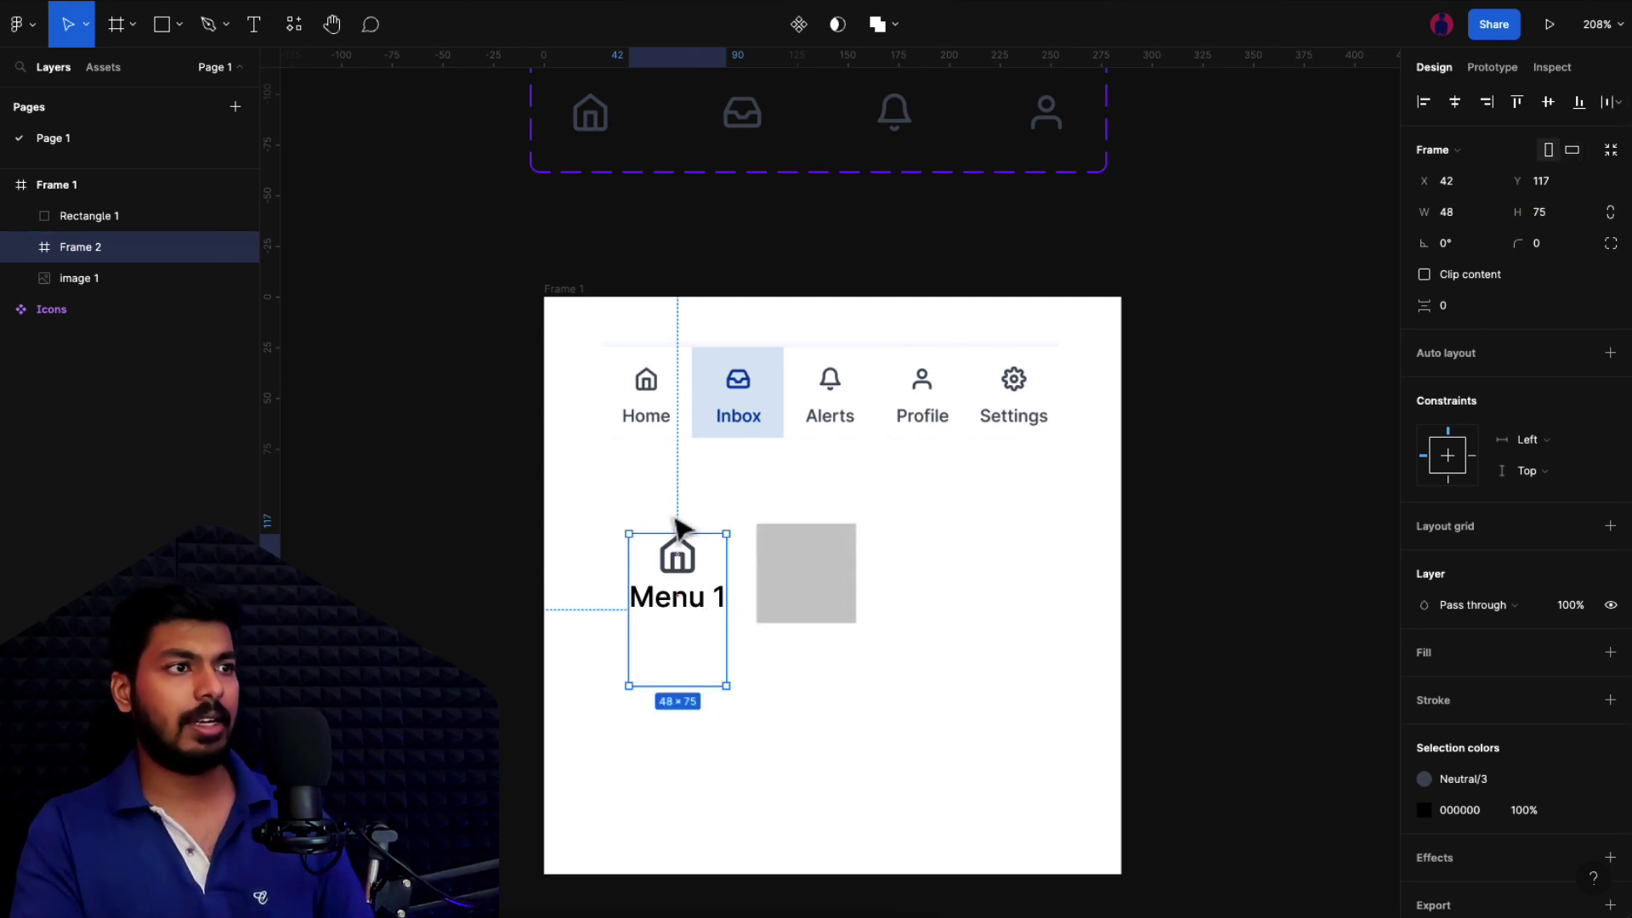
Step: Apply the Neutral/3 color style to the fill of the Menu 1 label
click(713, 604)
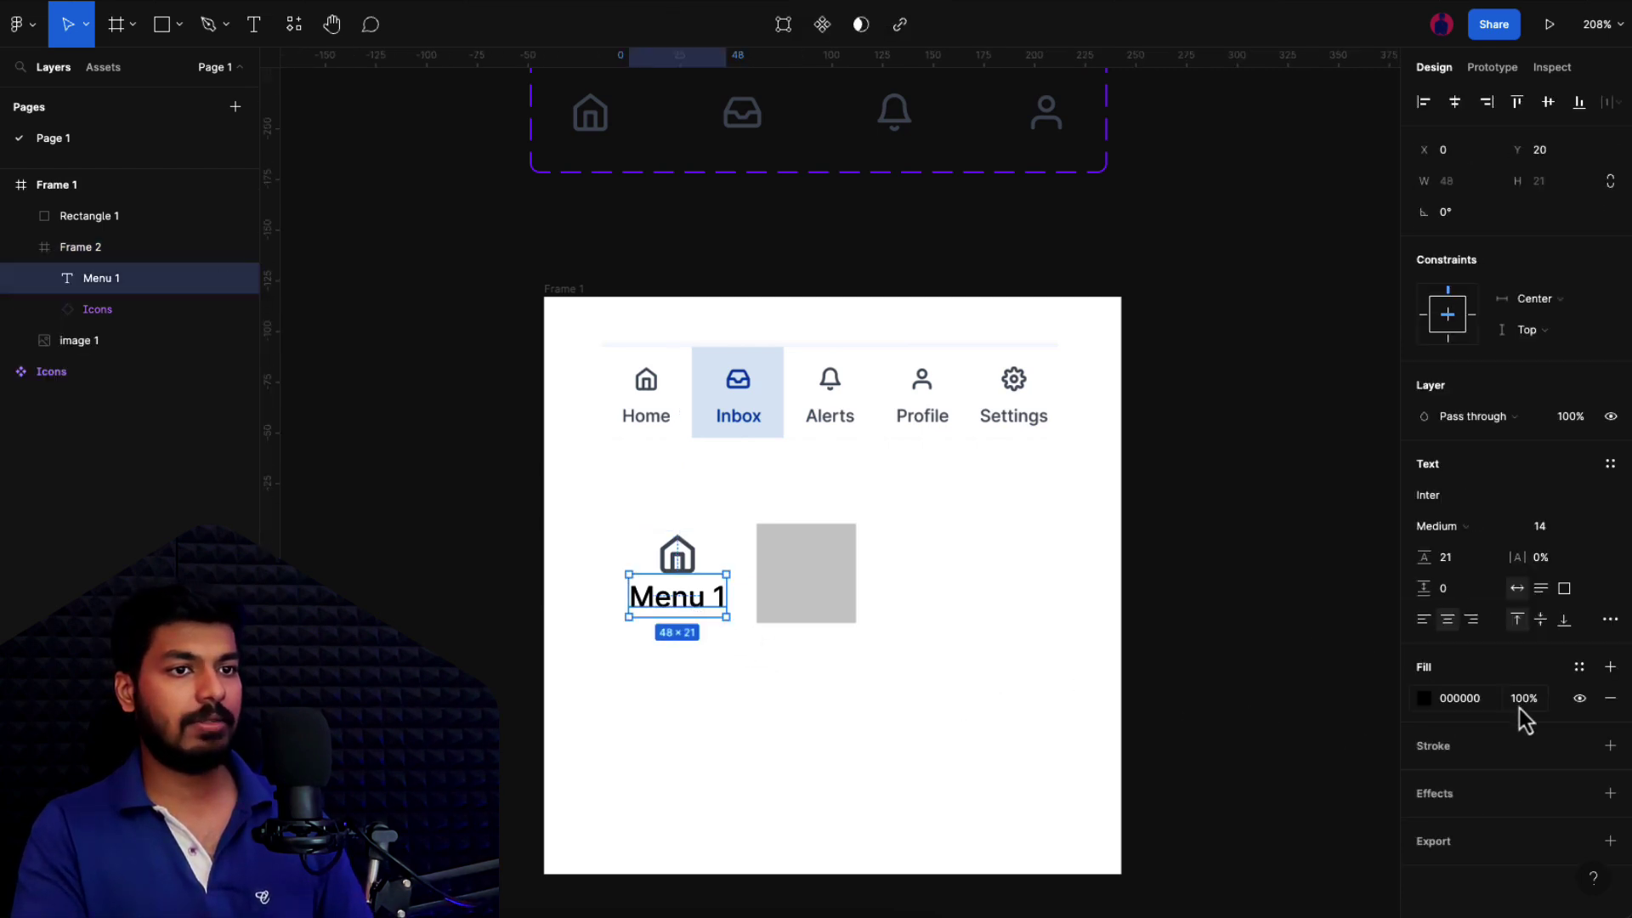
click(1580, 667)
scroll(1521, 765, down, 5)
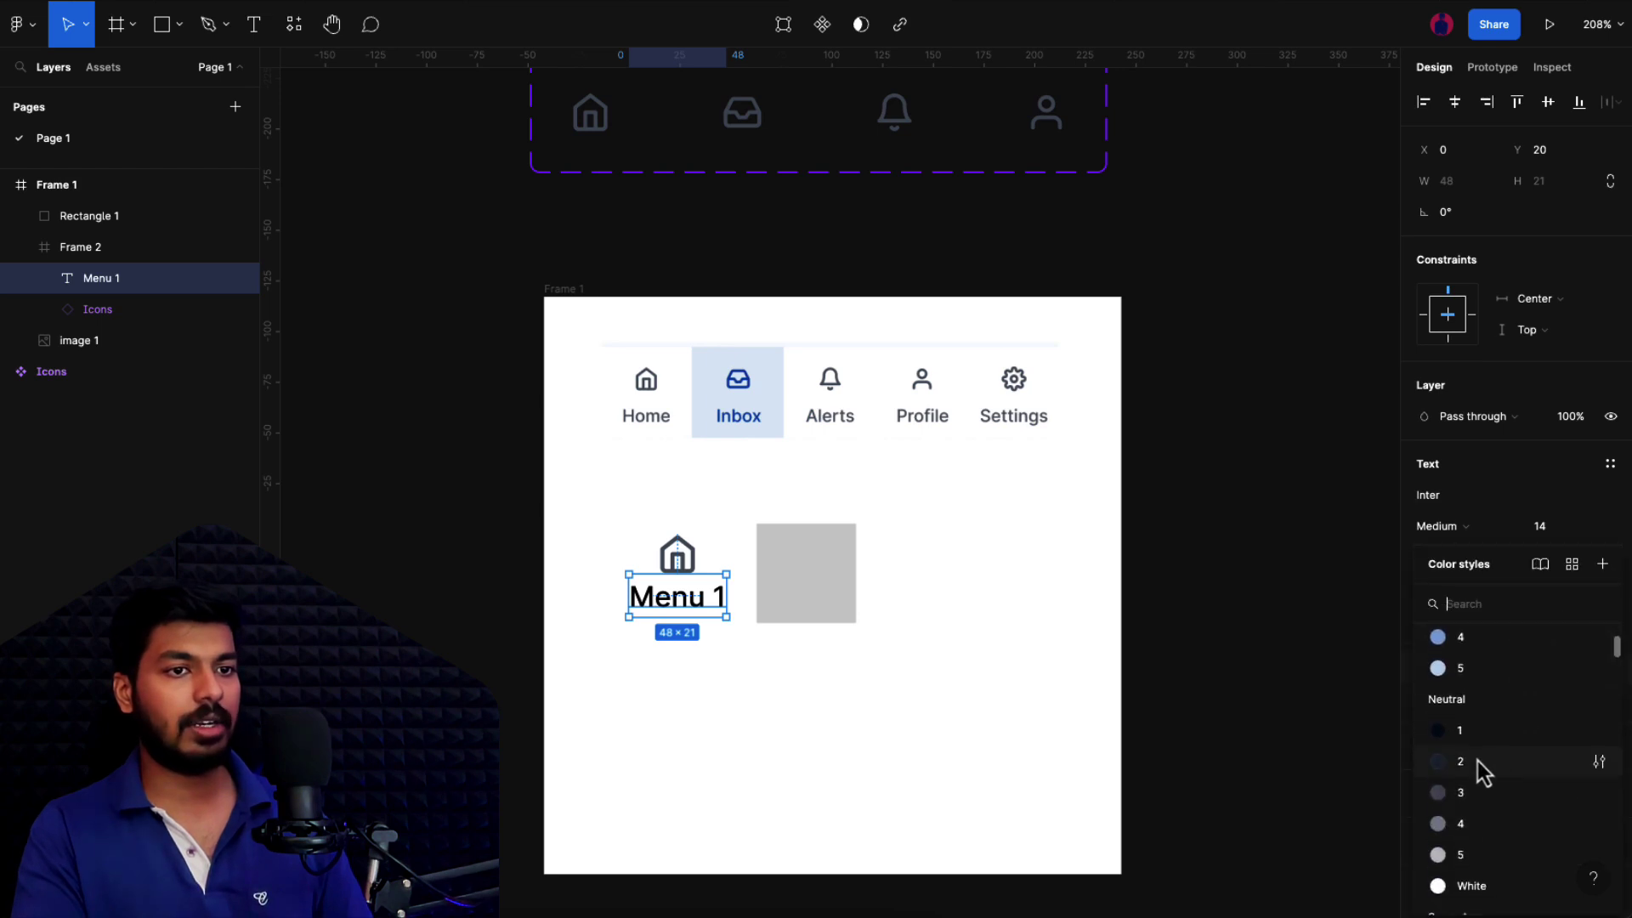
key(Escape)
click(769, 697)
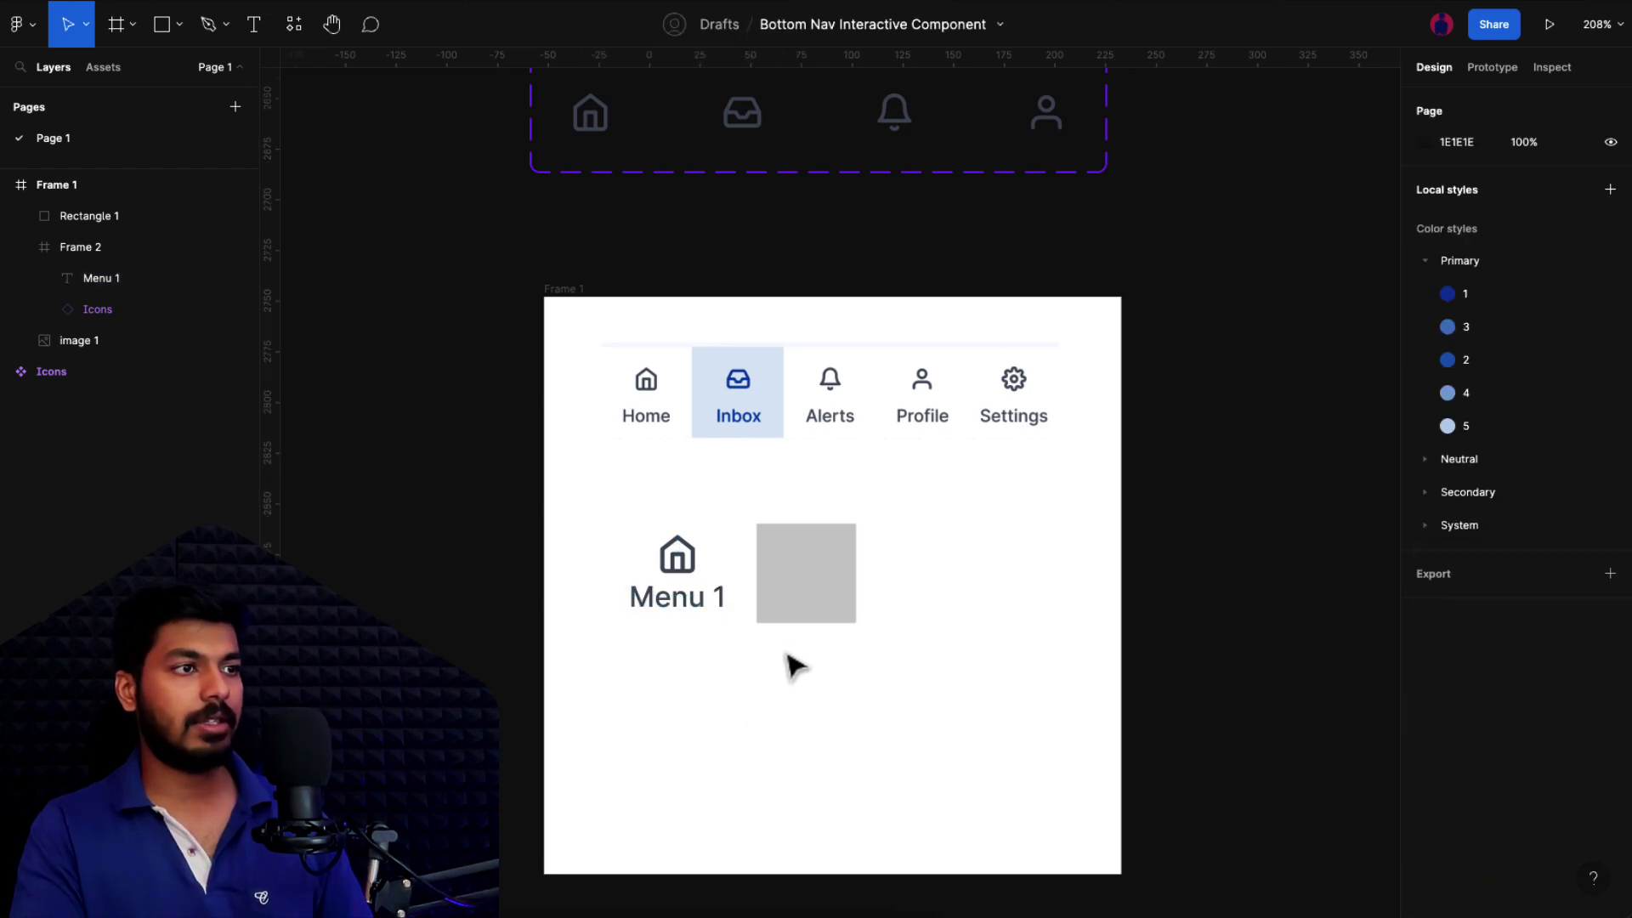
Step: Apply the Primary/5 color style to the grey square and set its layer opacity to 50%
click(831, 595)
drag(831, 595, 840, 595)
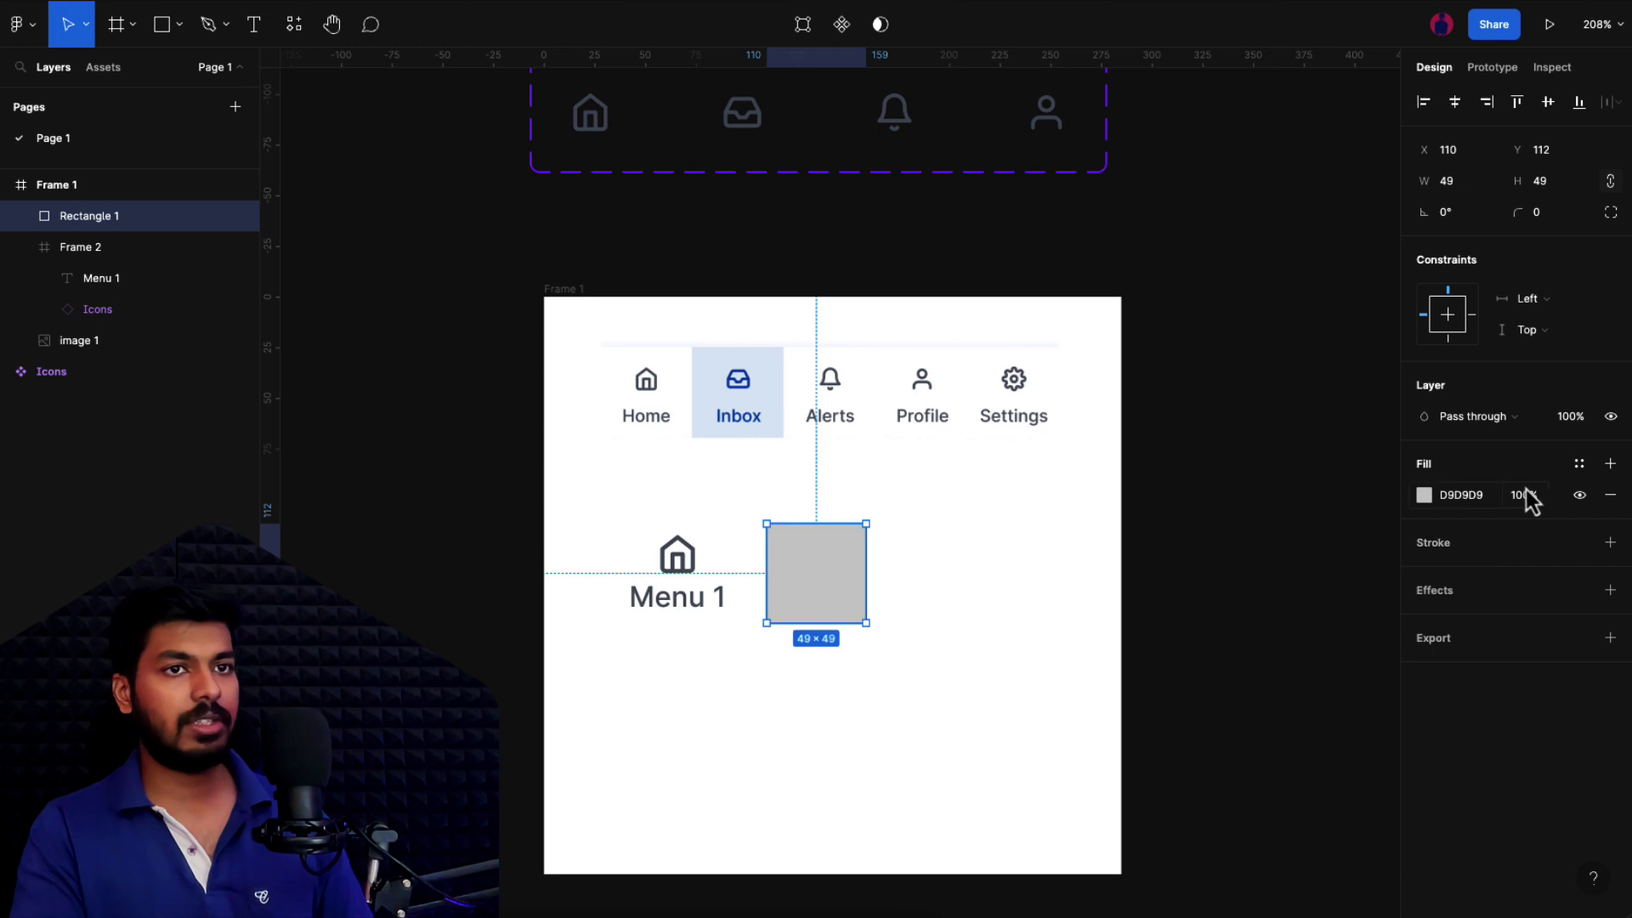
click(1579, 465)
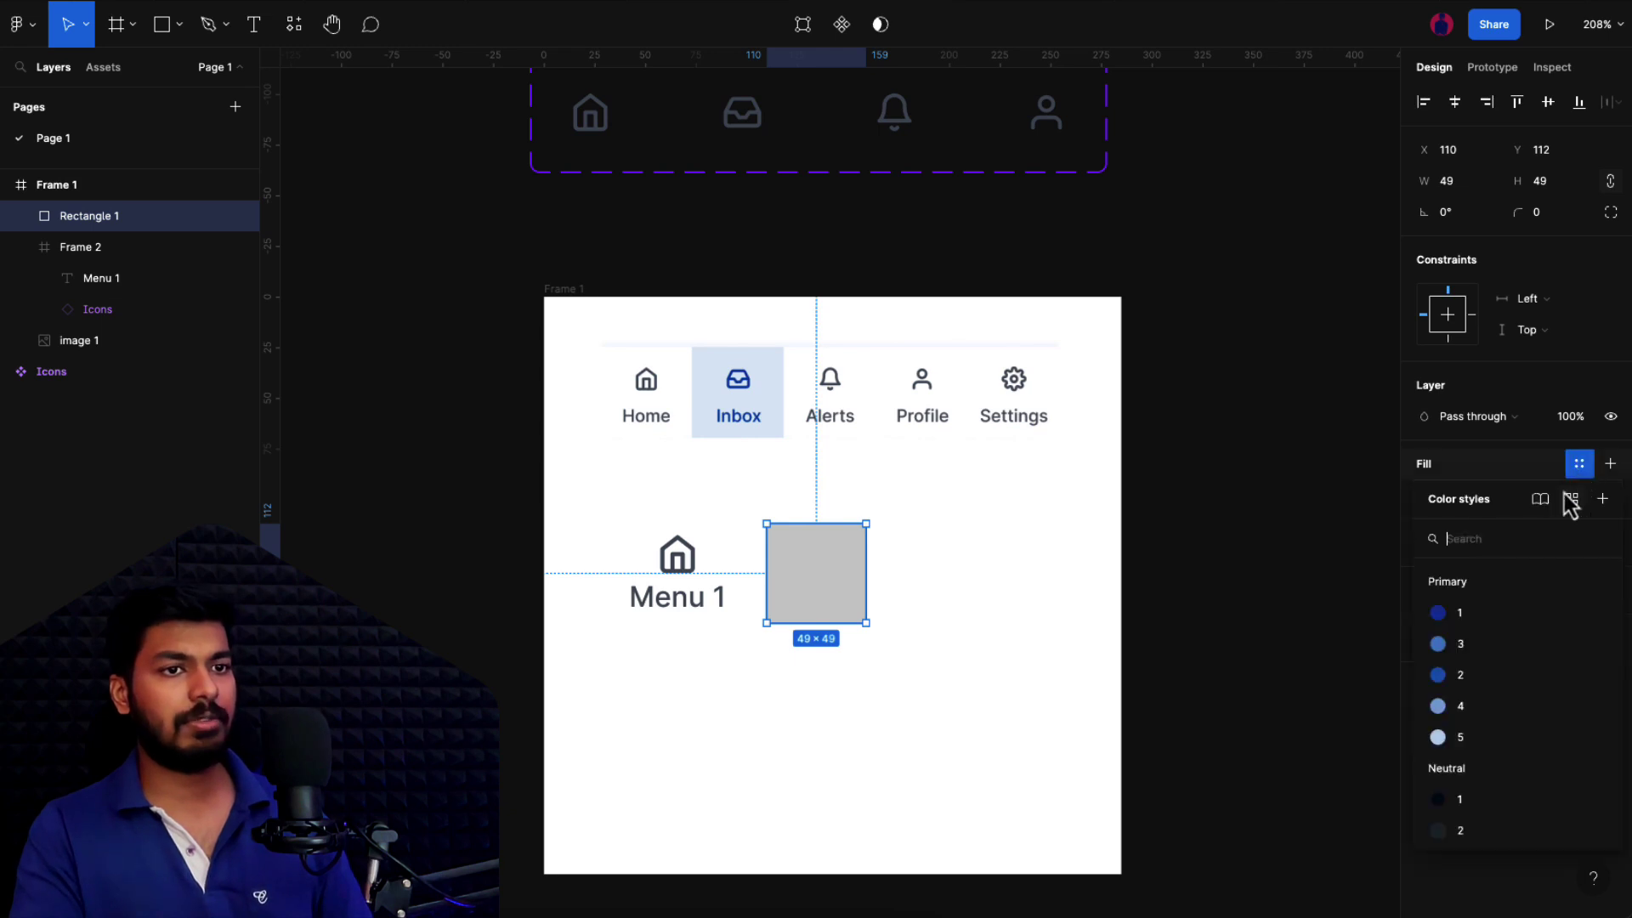
click(1468, 746)
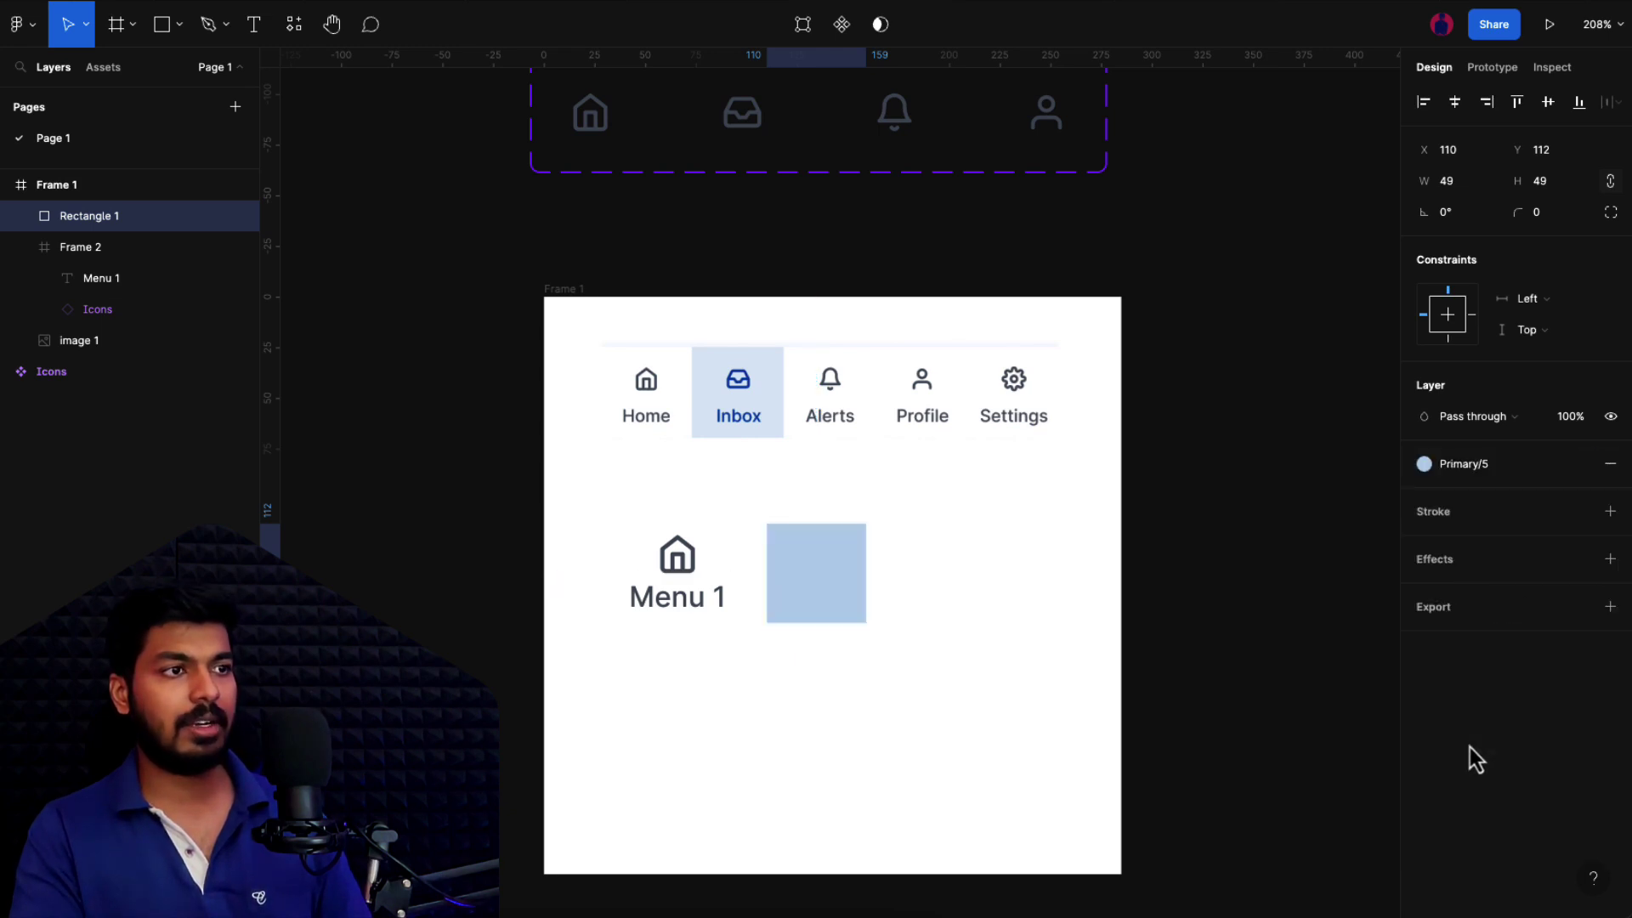
click(1572, 425)
key(Return)
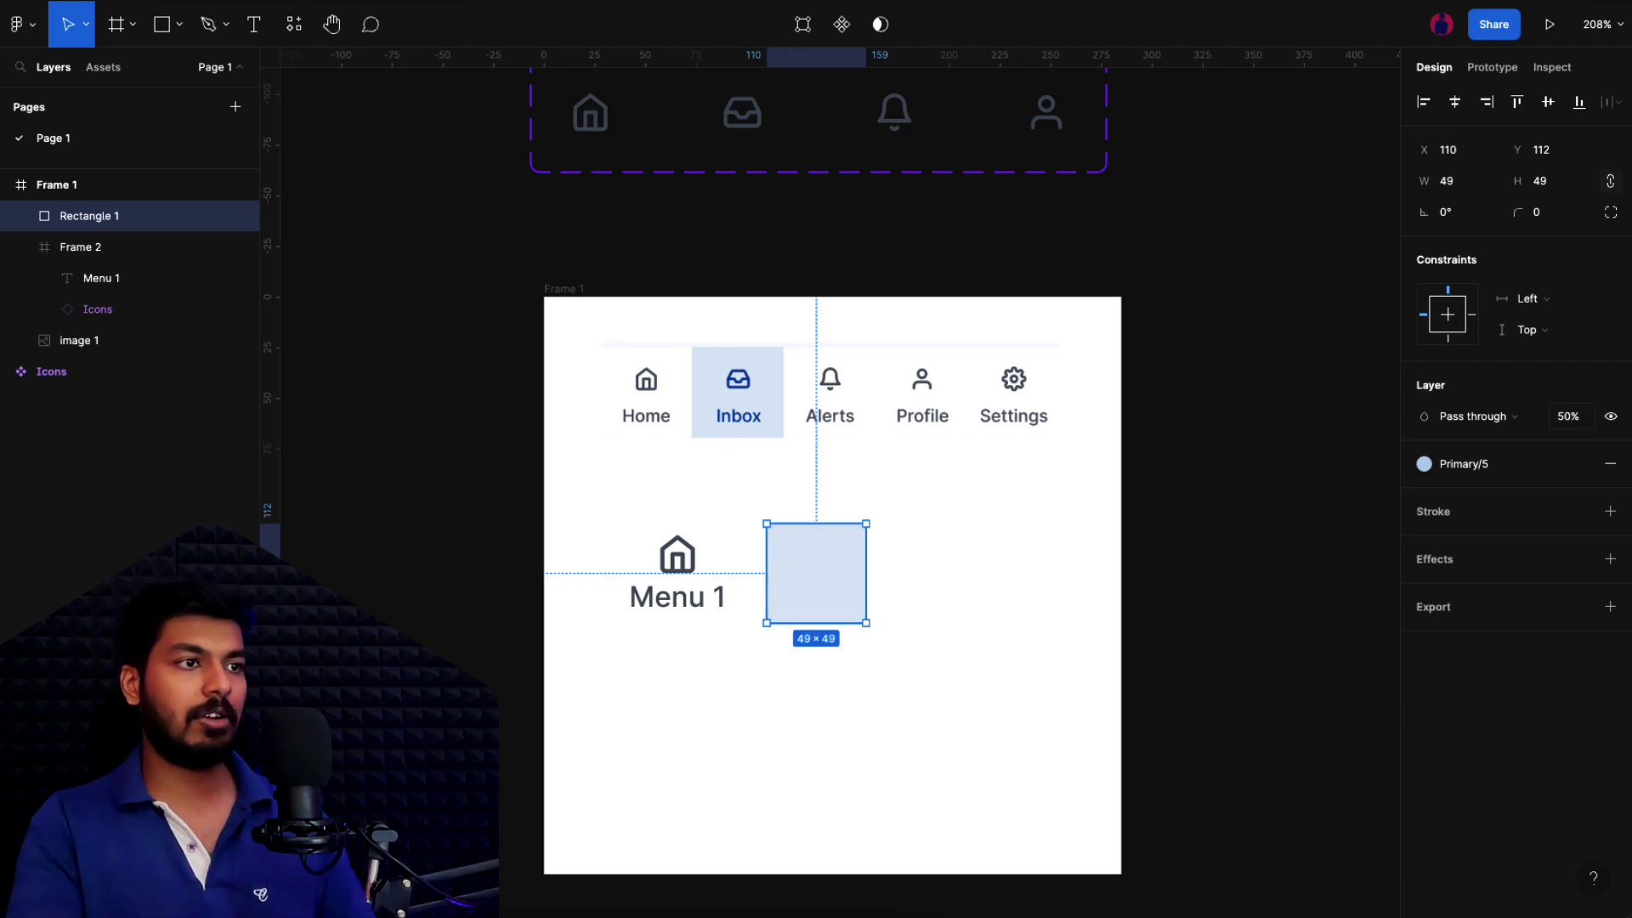
click(798, 732)
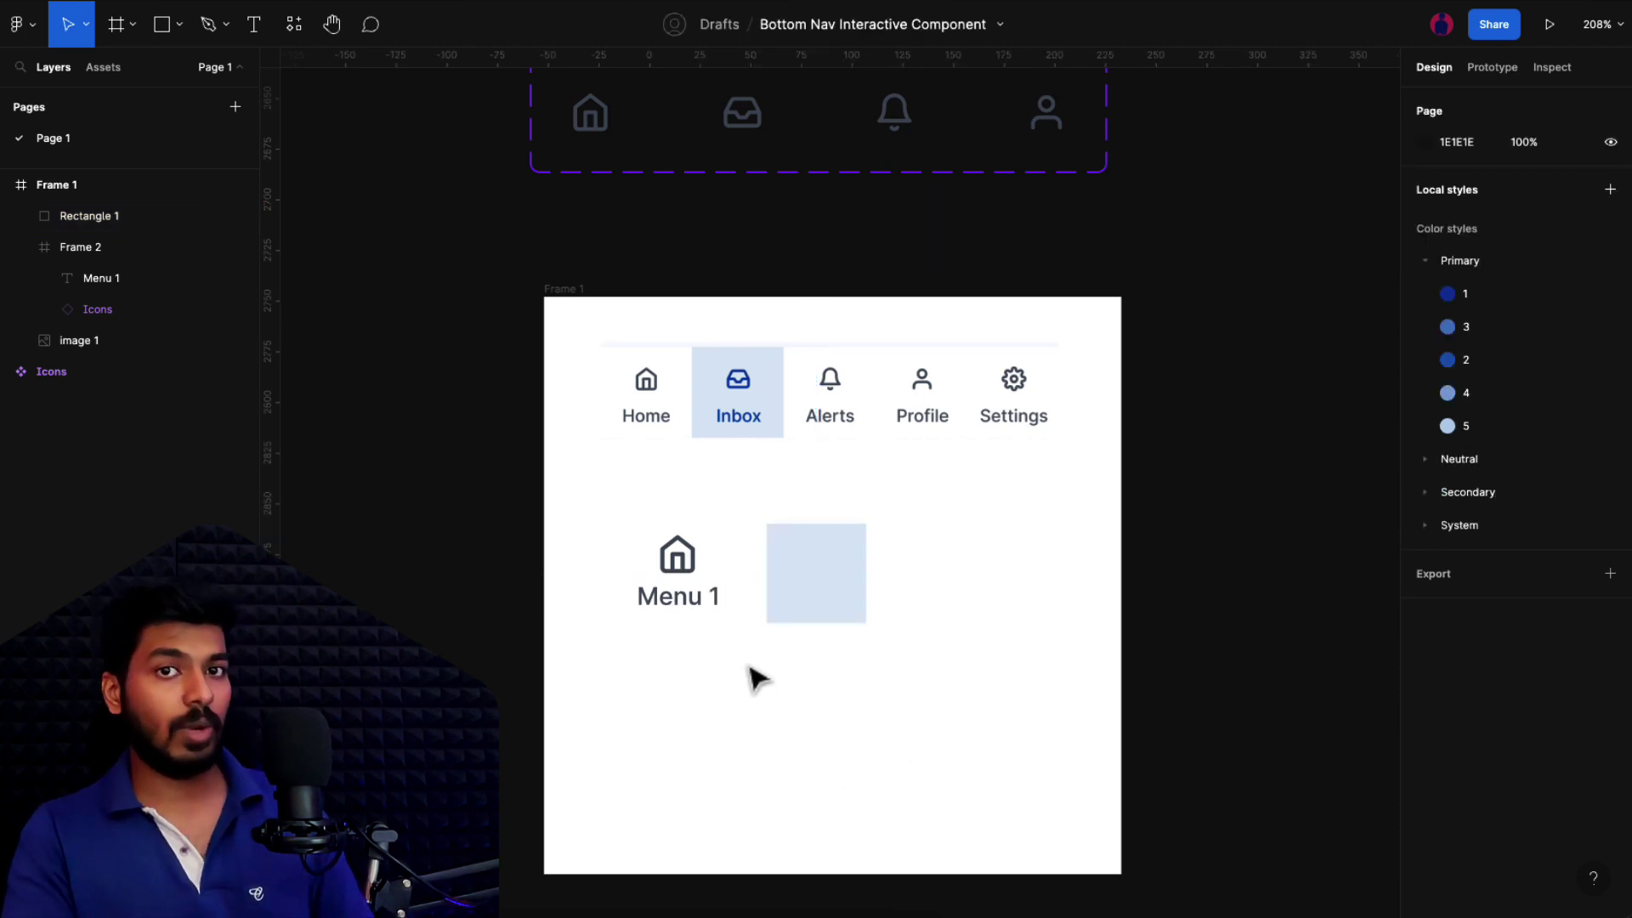
Step: Centre the home icon and Menu 1 label vertically within their frame, keeping the label stacked beneath the icon
click(718, 666)
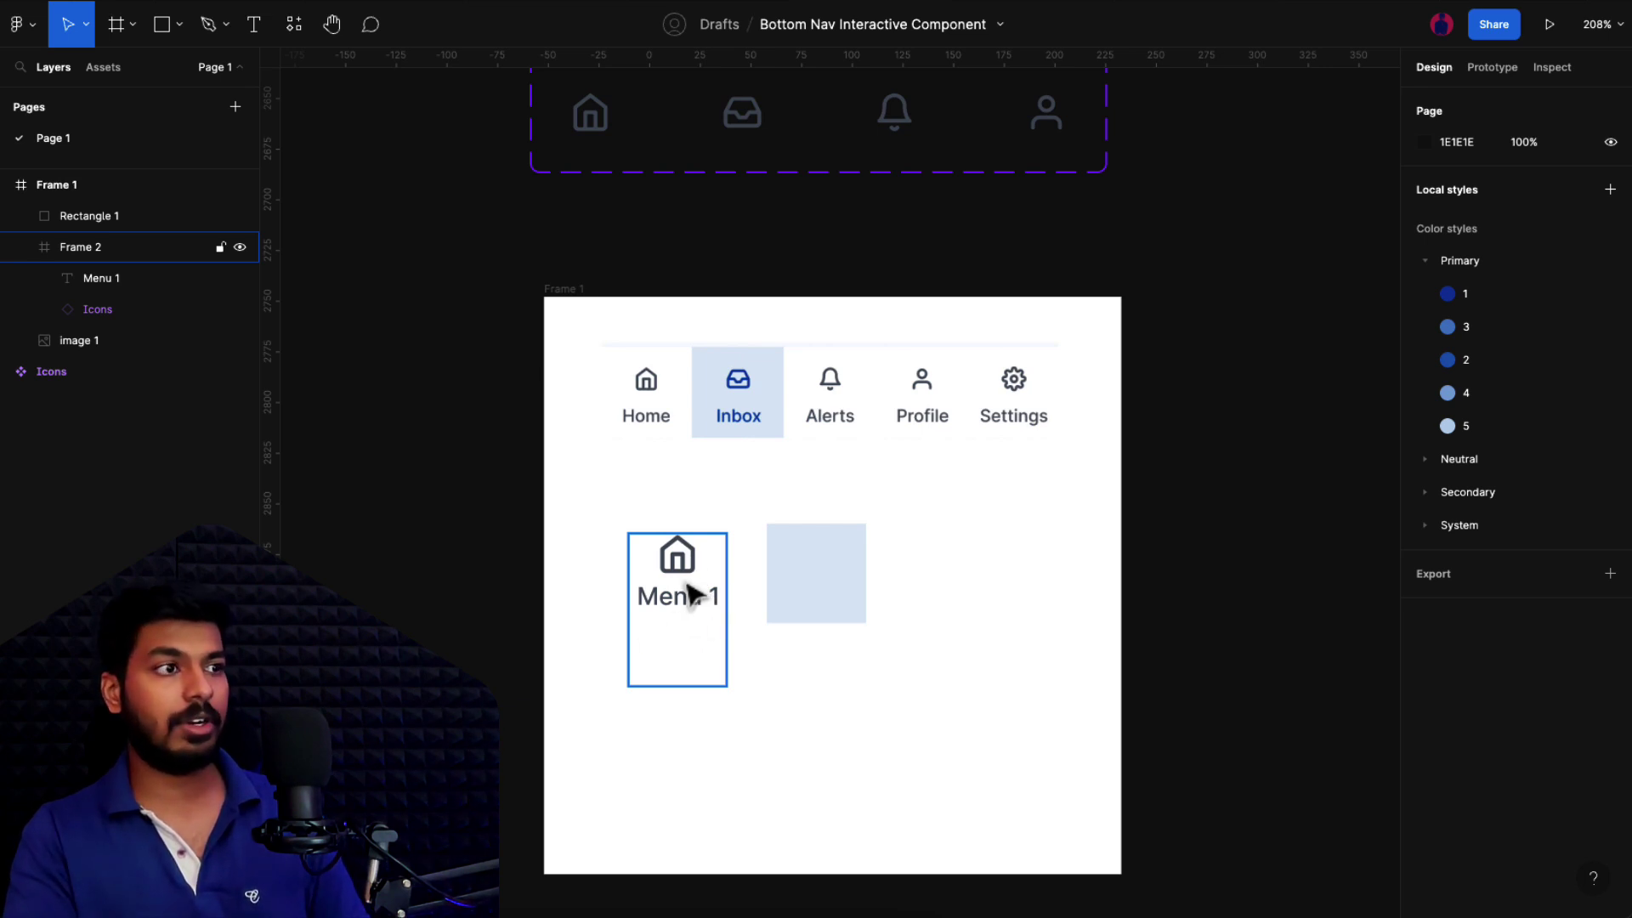
double_click(692, 608)
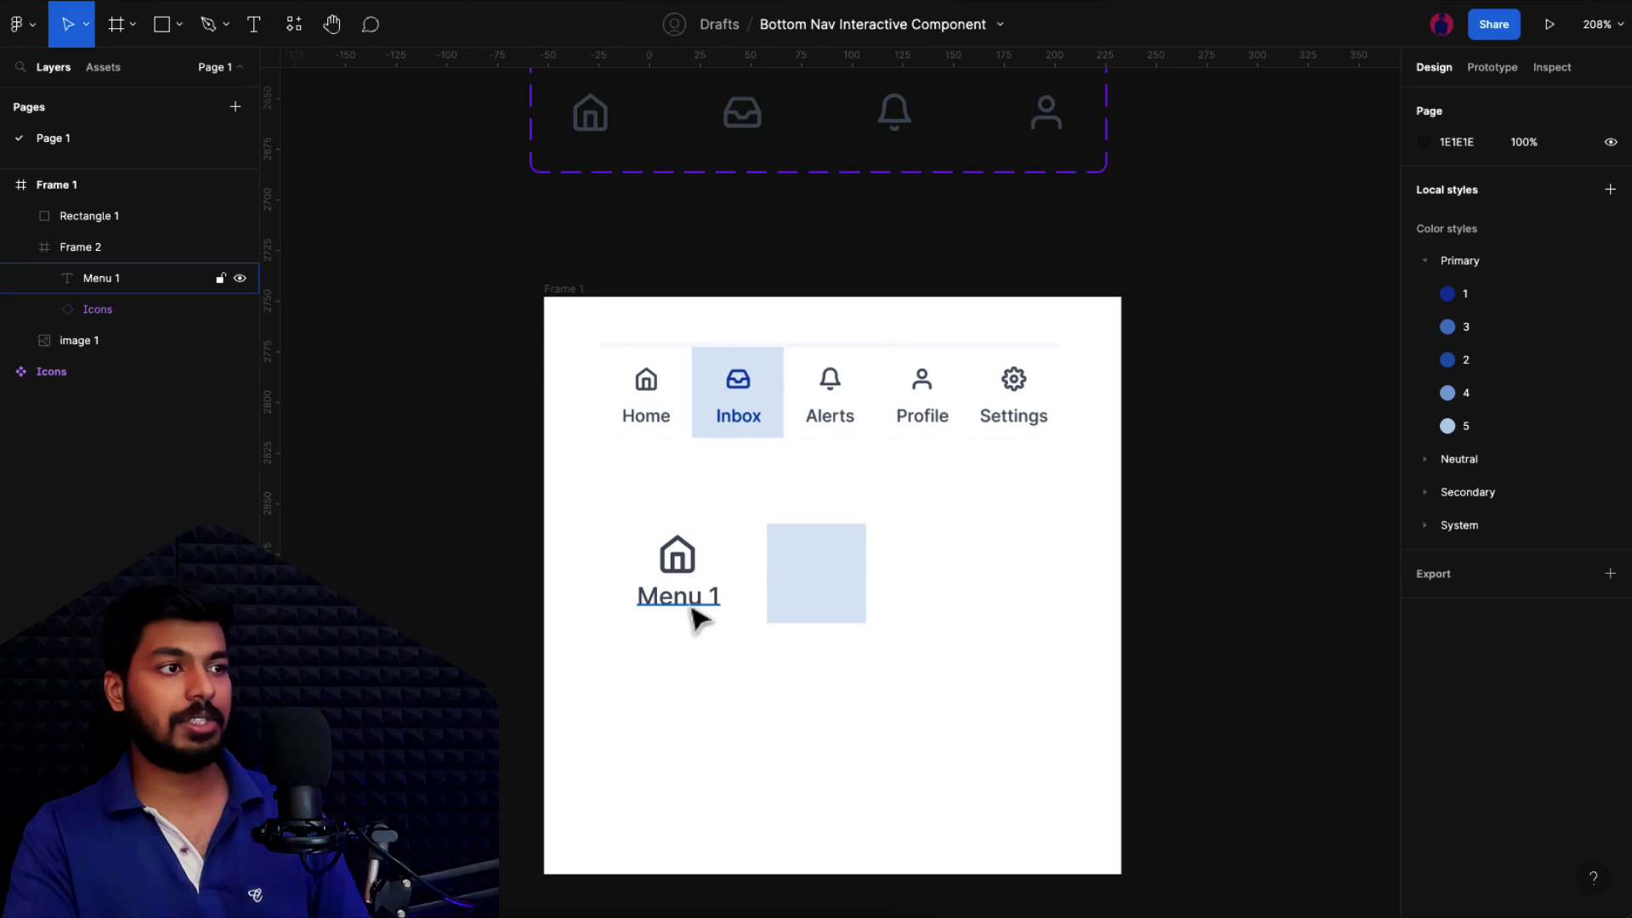
key(Escape)
click(699, 602)
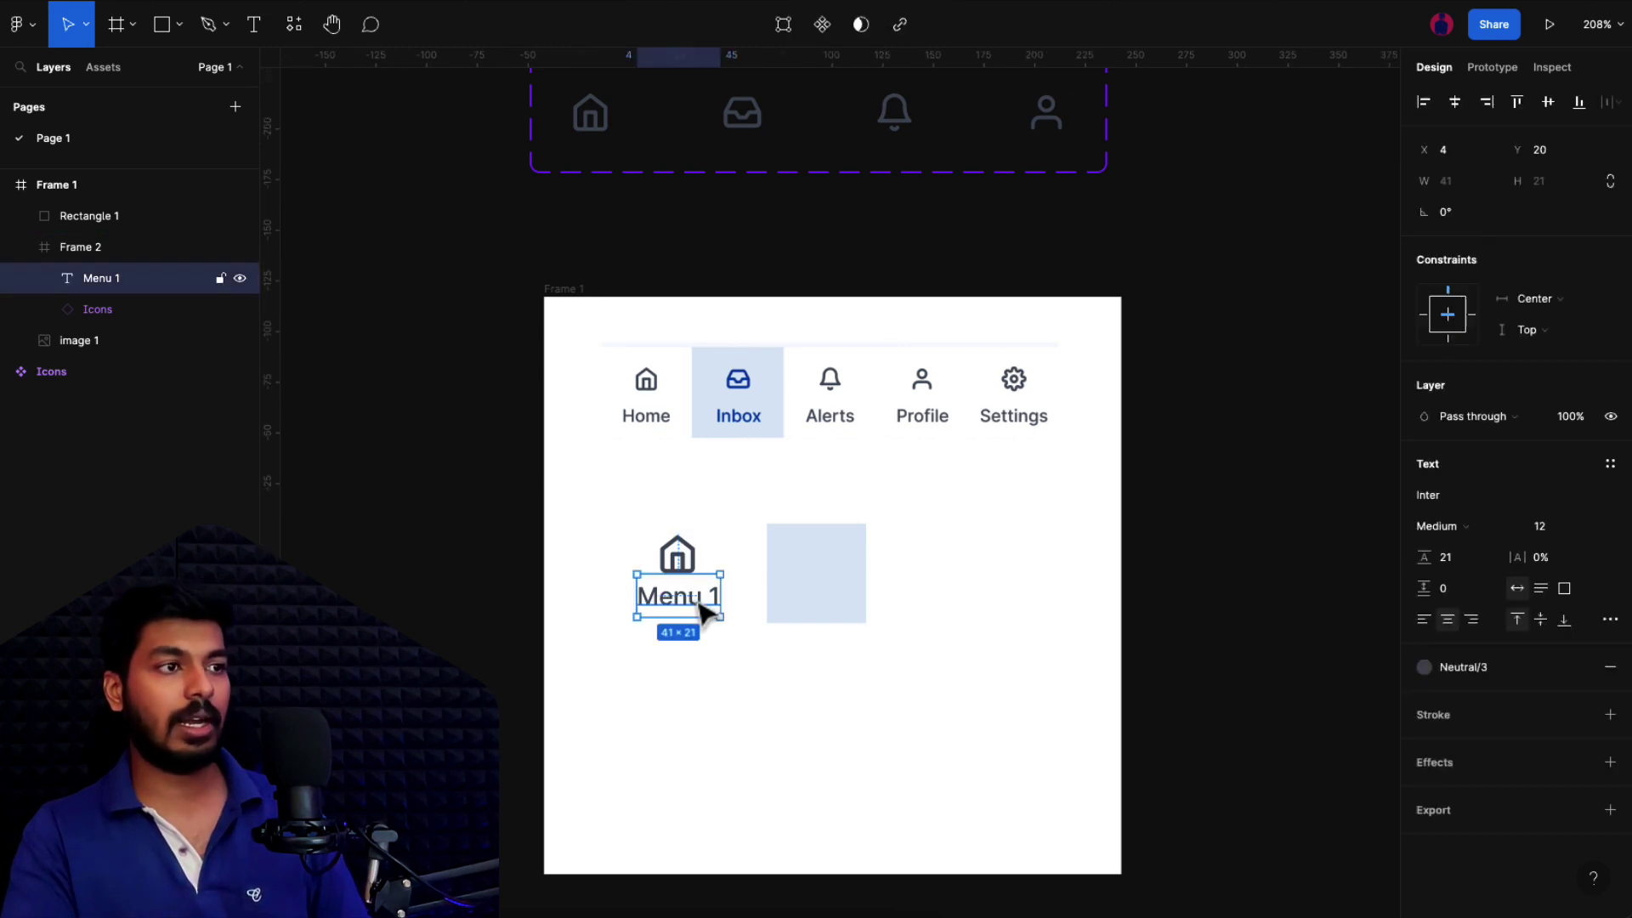
shift+click(695, 568)
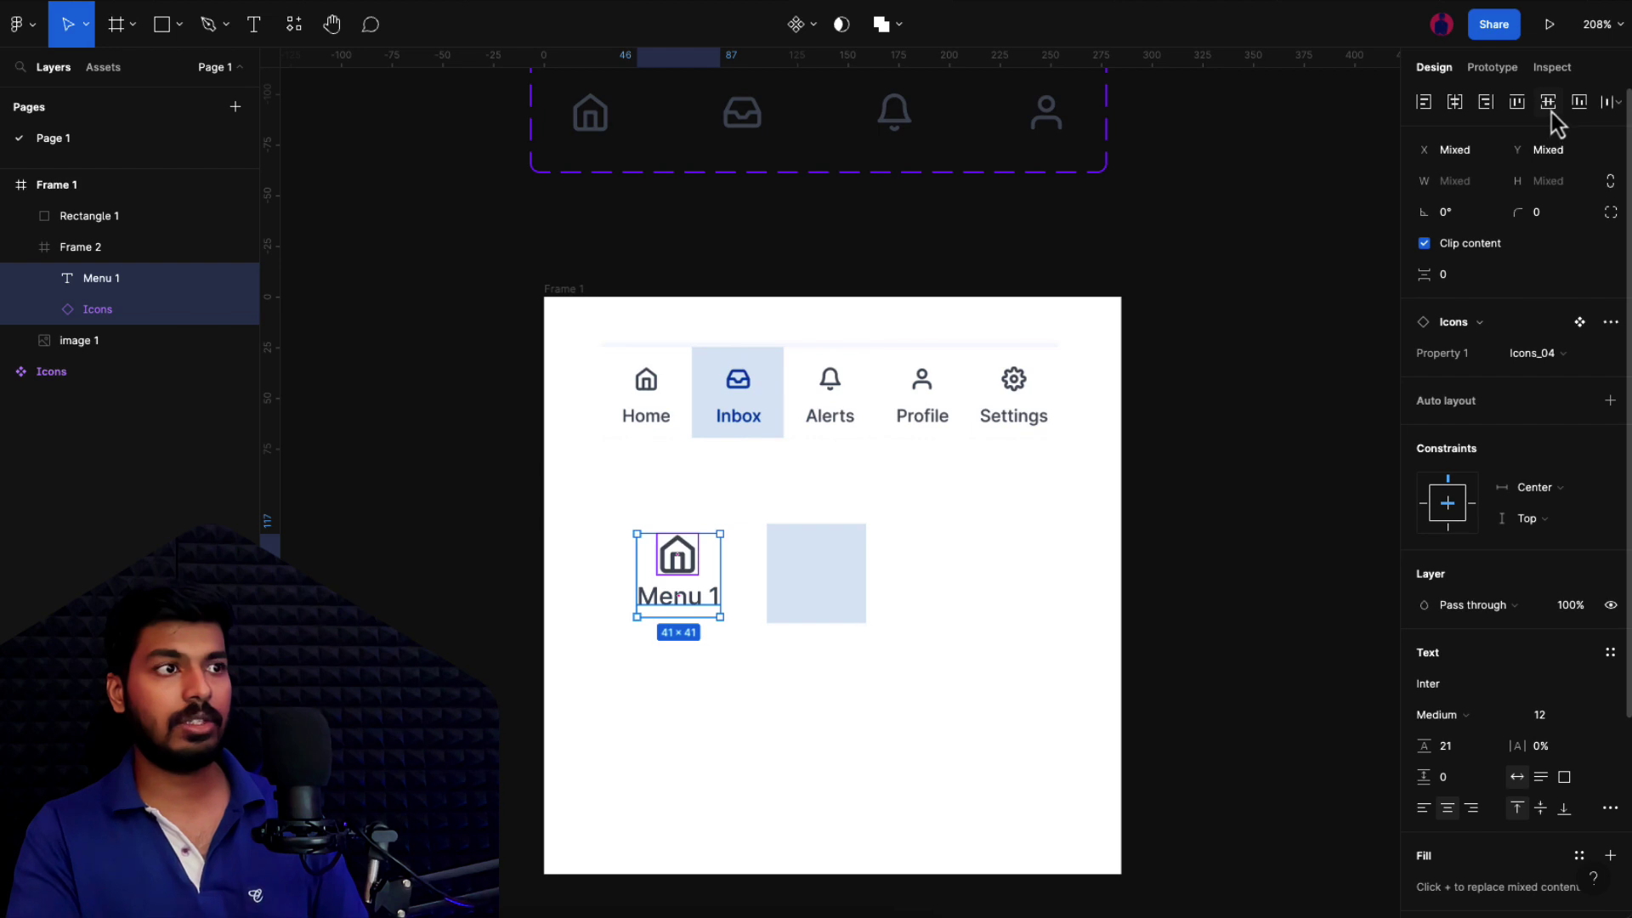
key(shift+Down)
key(shift+Down)
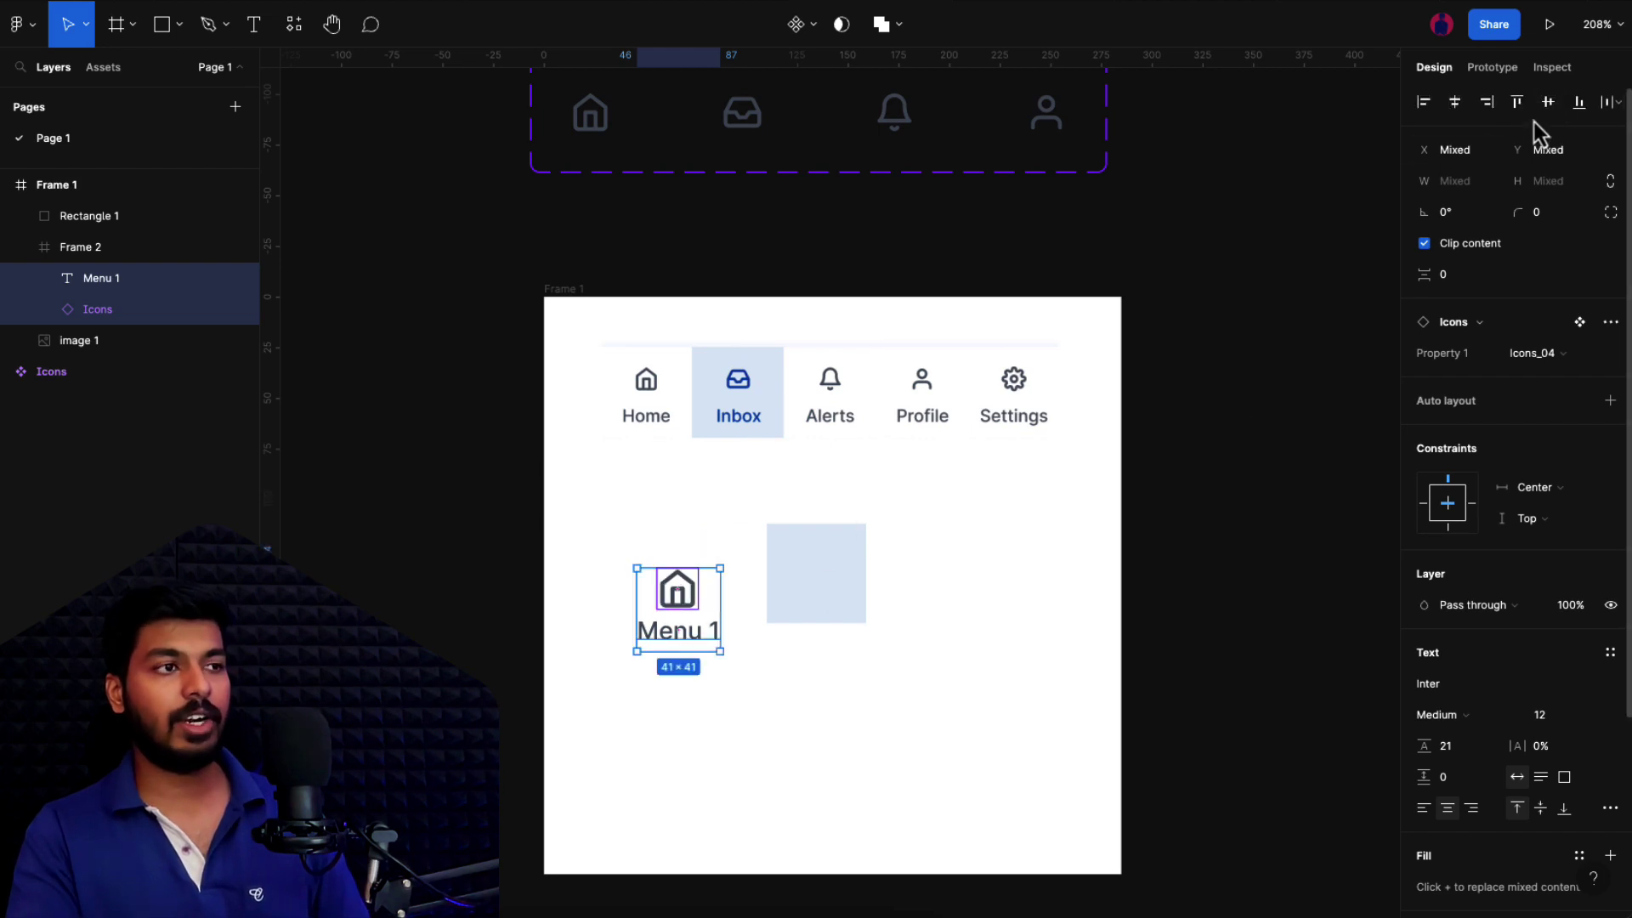
click(1549, 103)
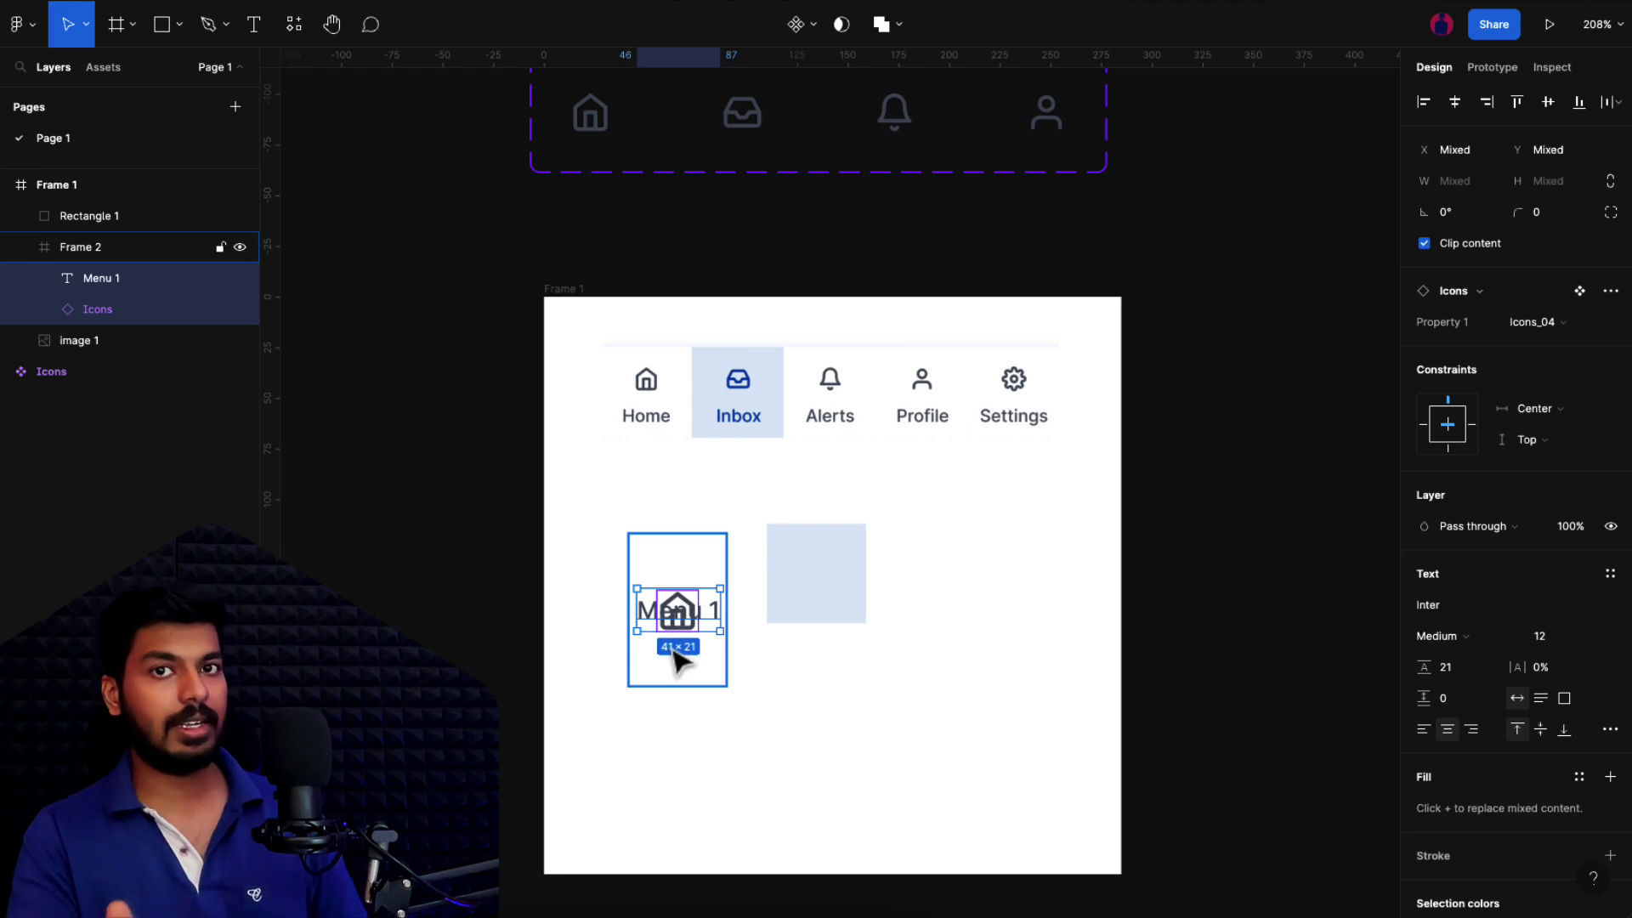
key(ctrl+z)
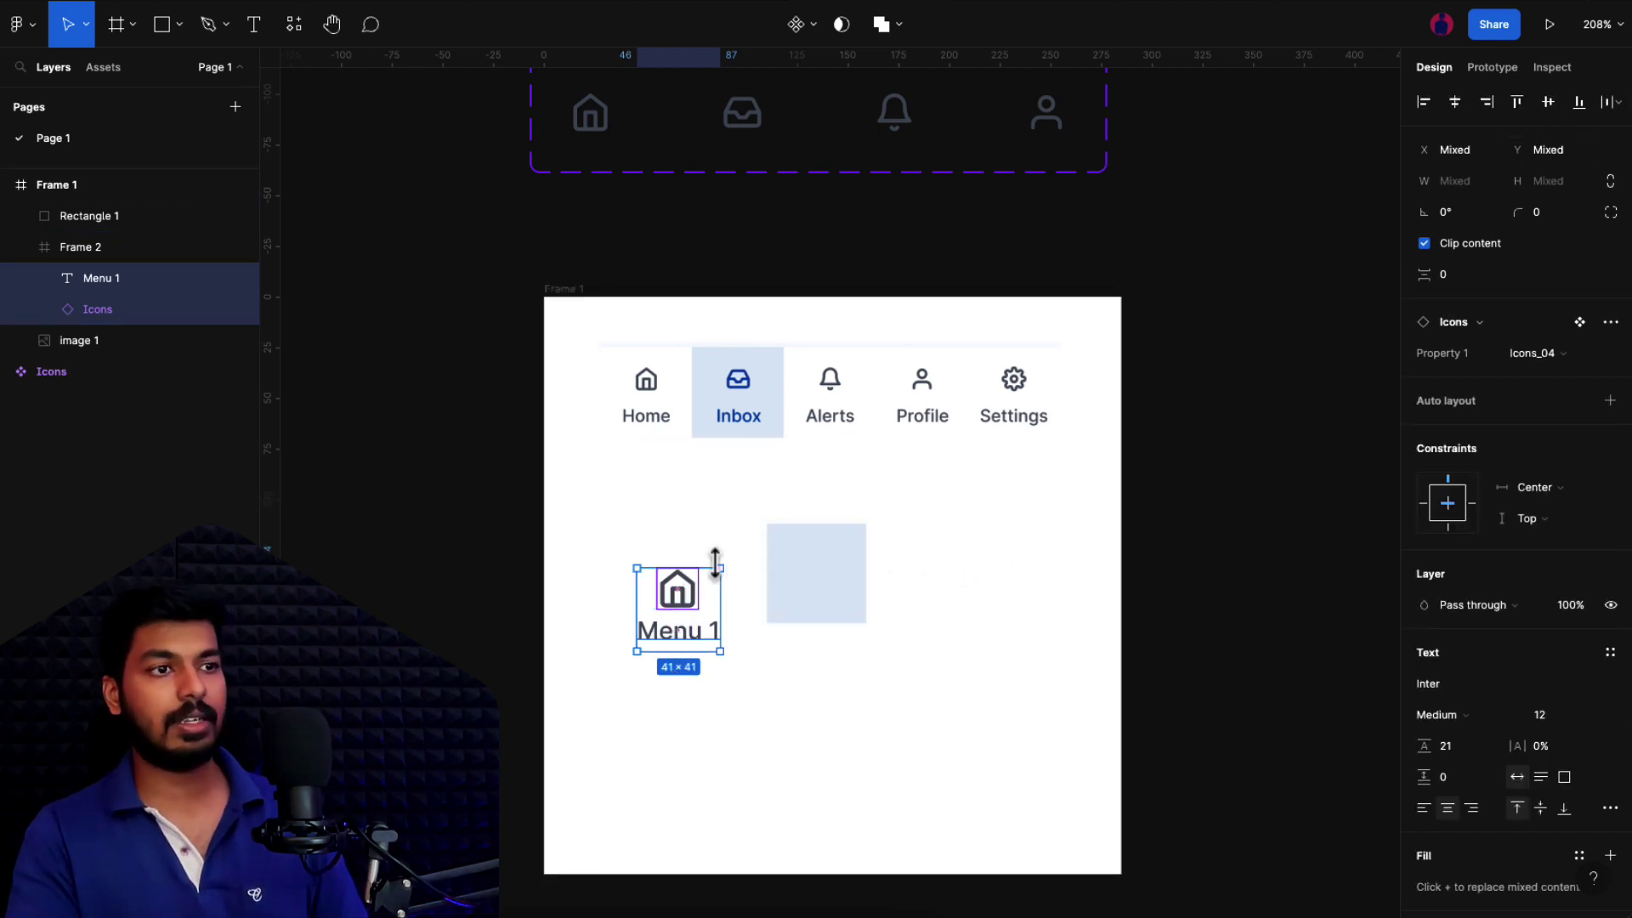
key(Escape)
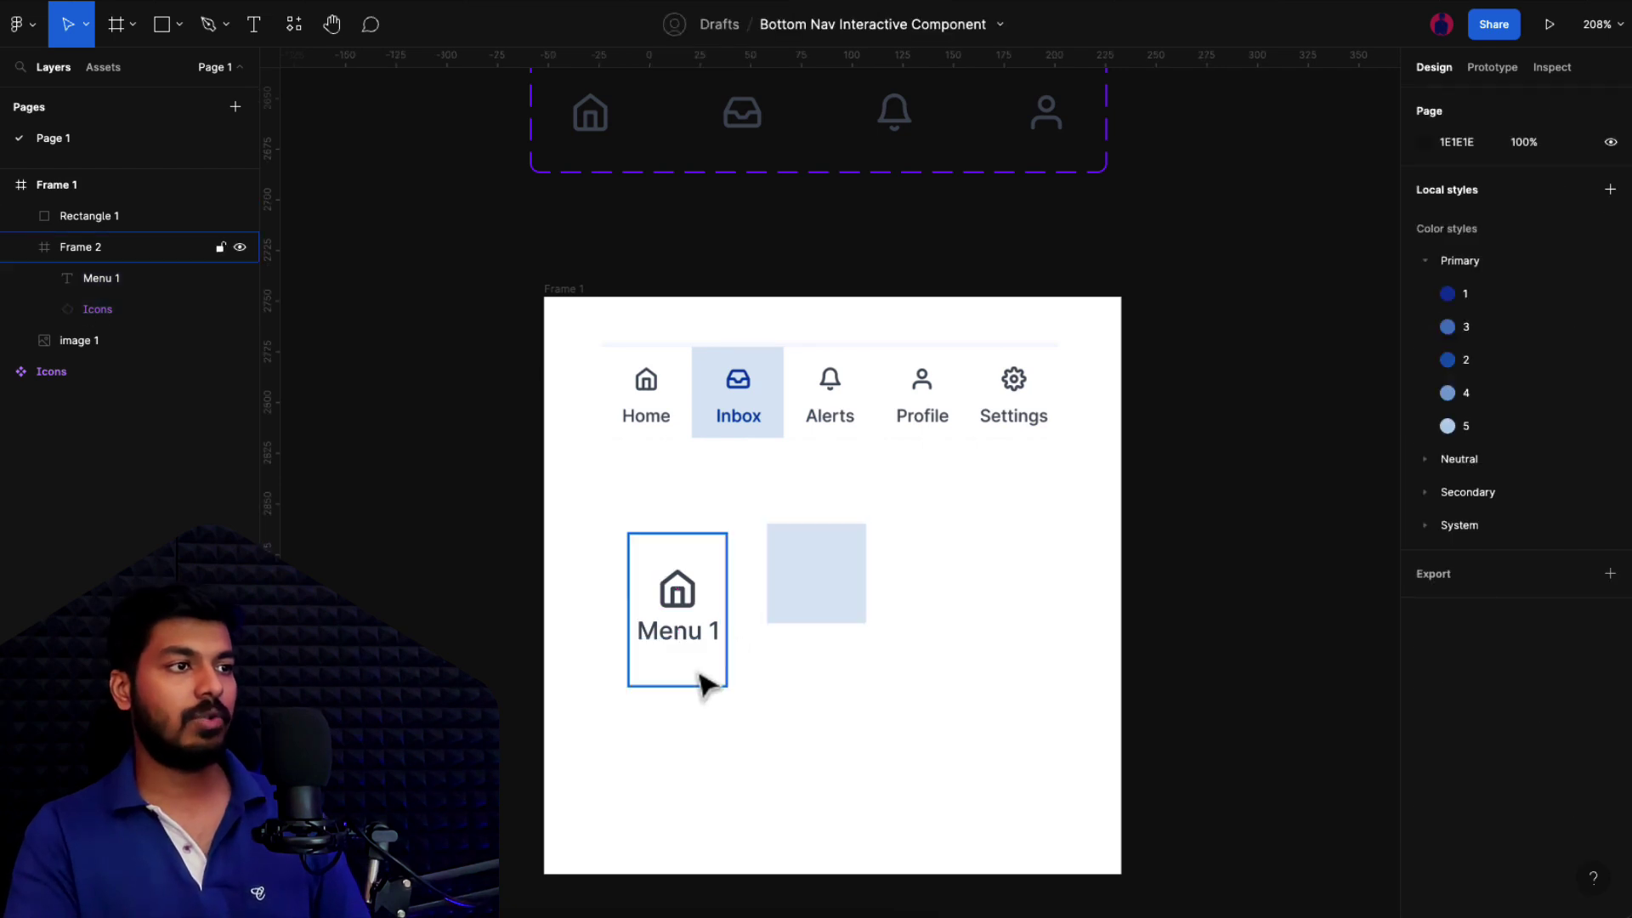
Step: Move the light-blue square aside to about X 175, Y 184, and duplicate the menu item frame three times into an adjoining row
click(693, 676)
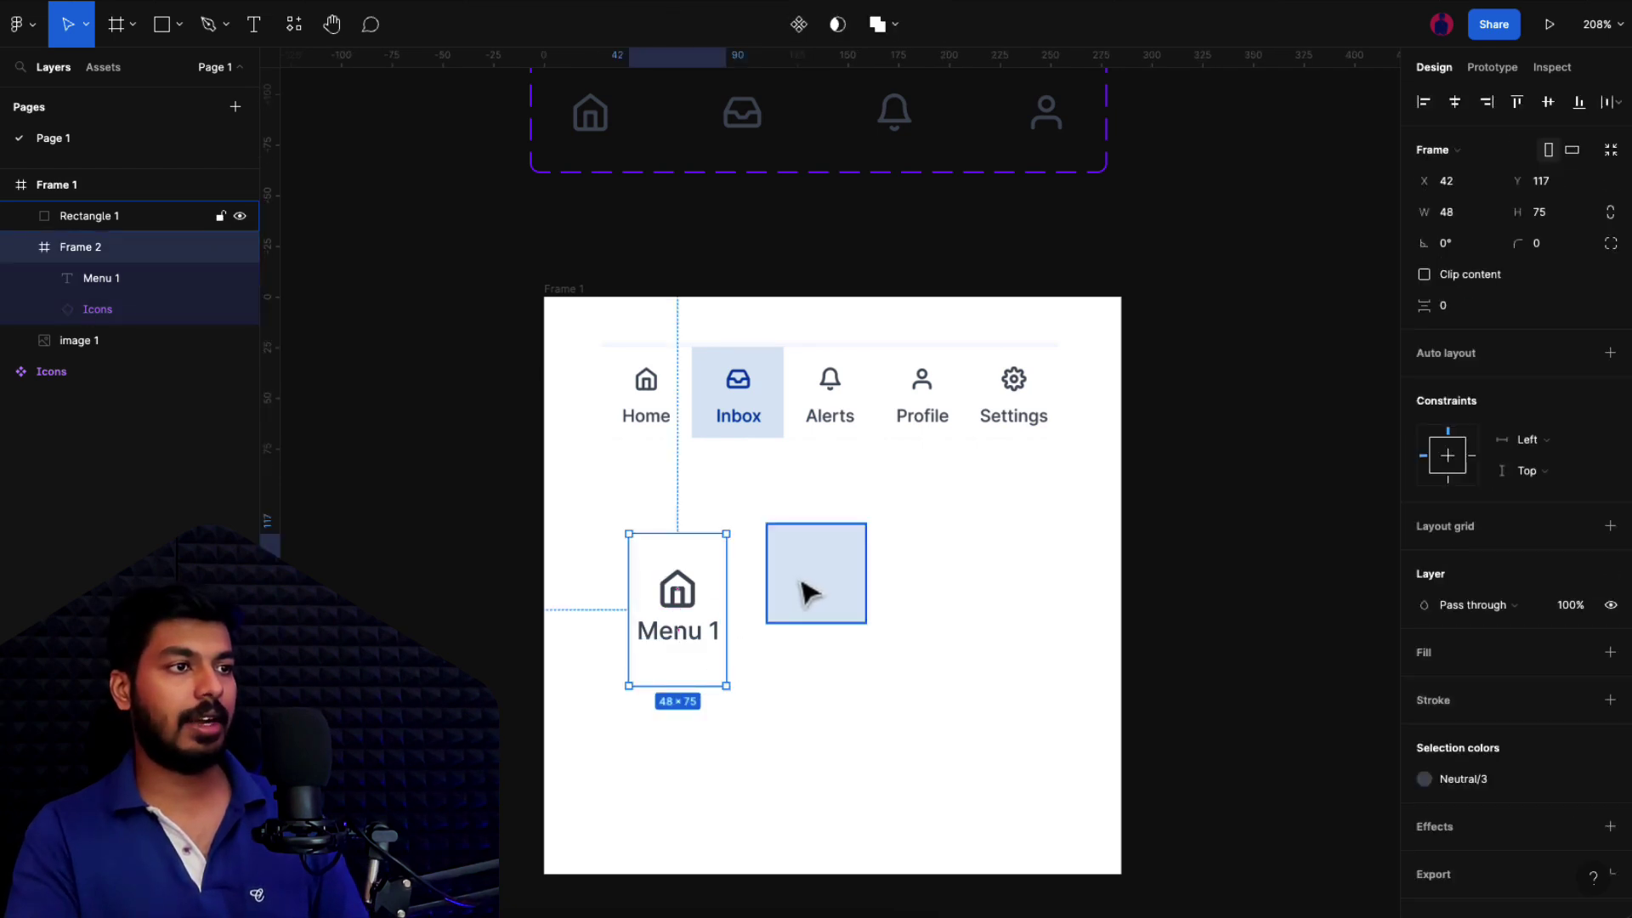
drag(808, 592, 940, 738)
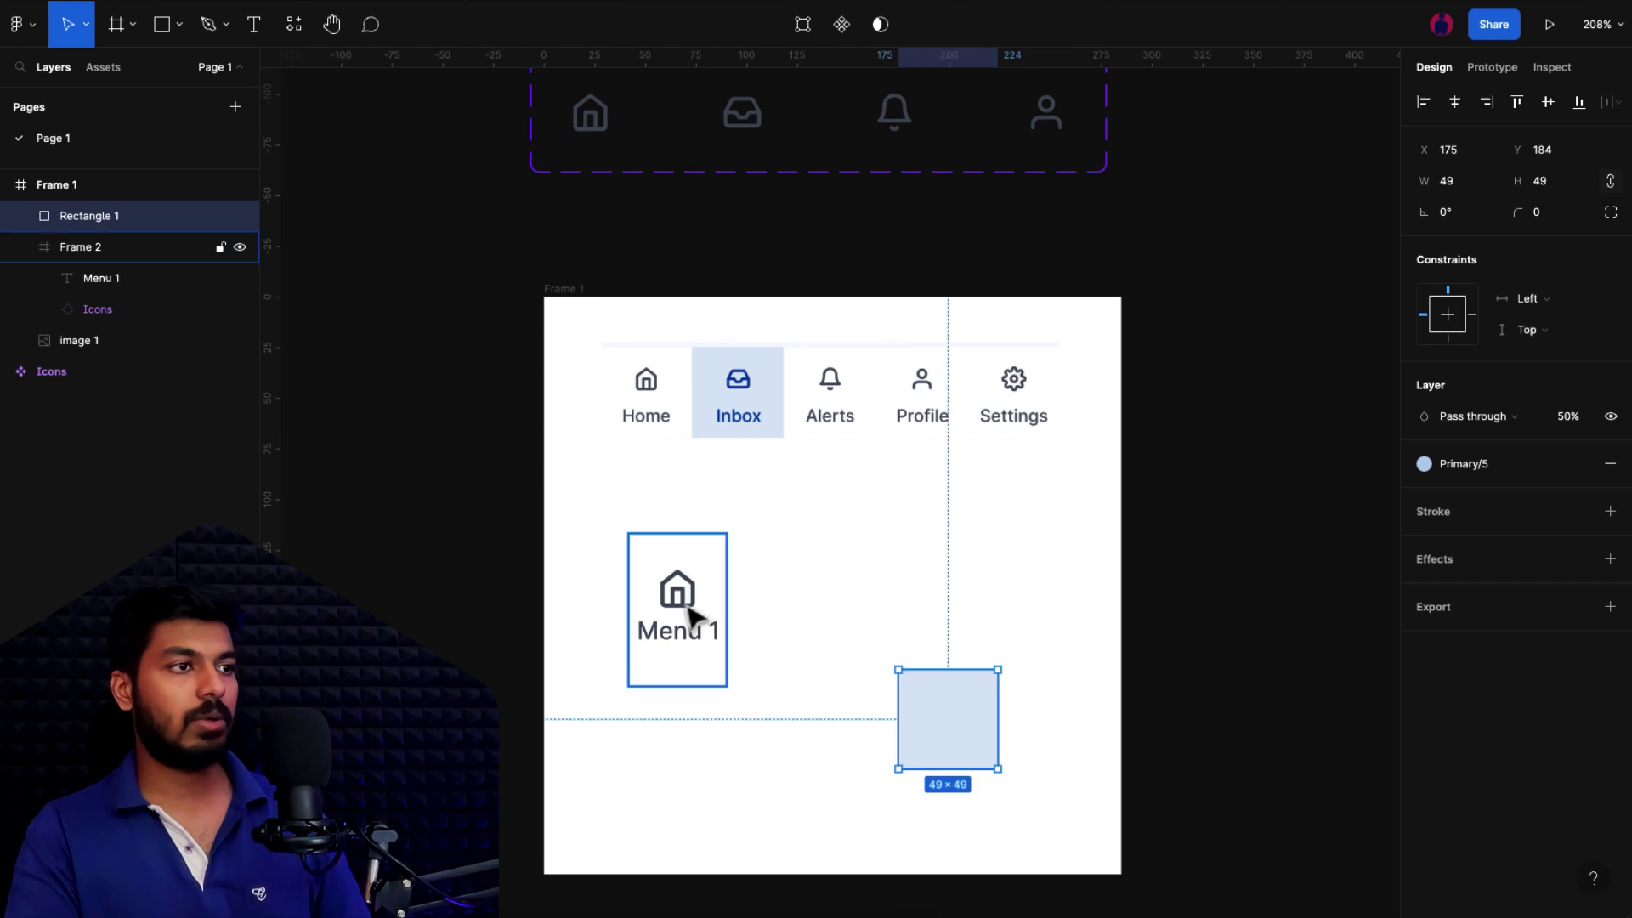
click(692, 614)
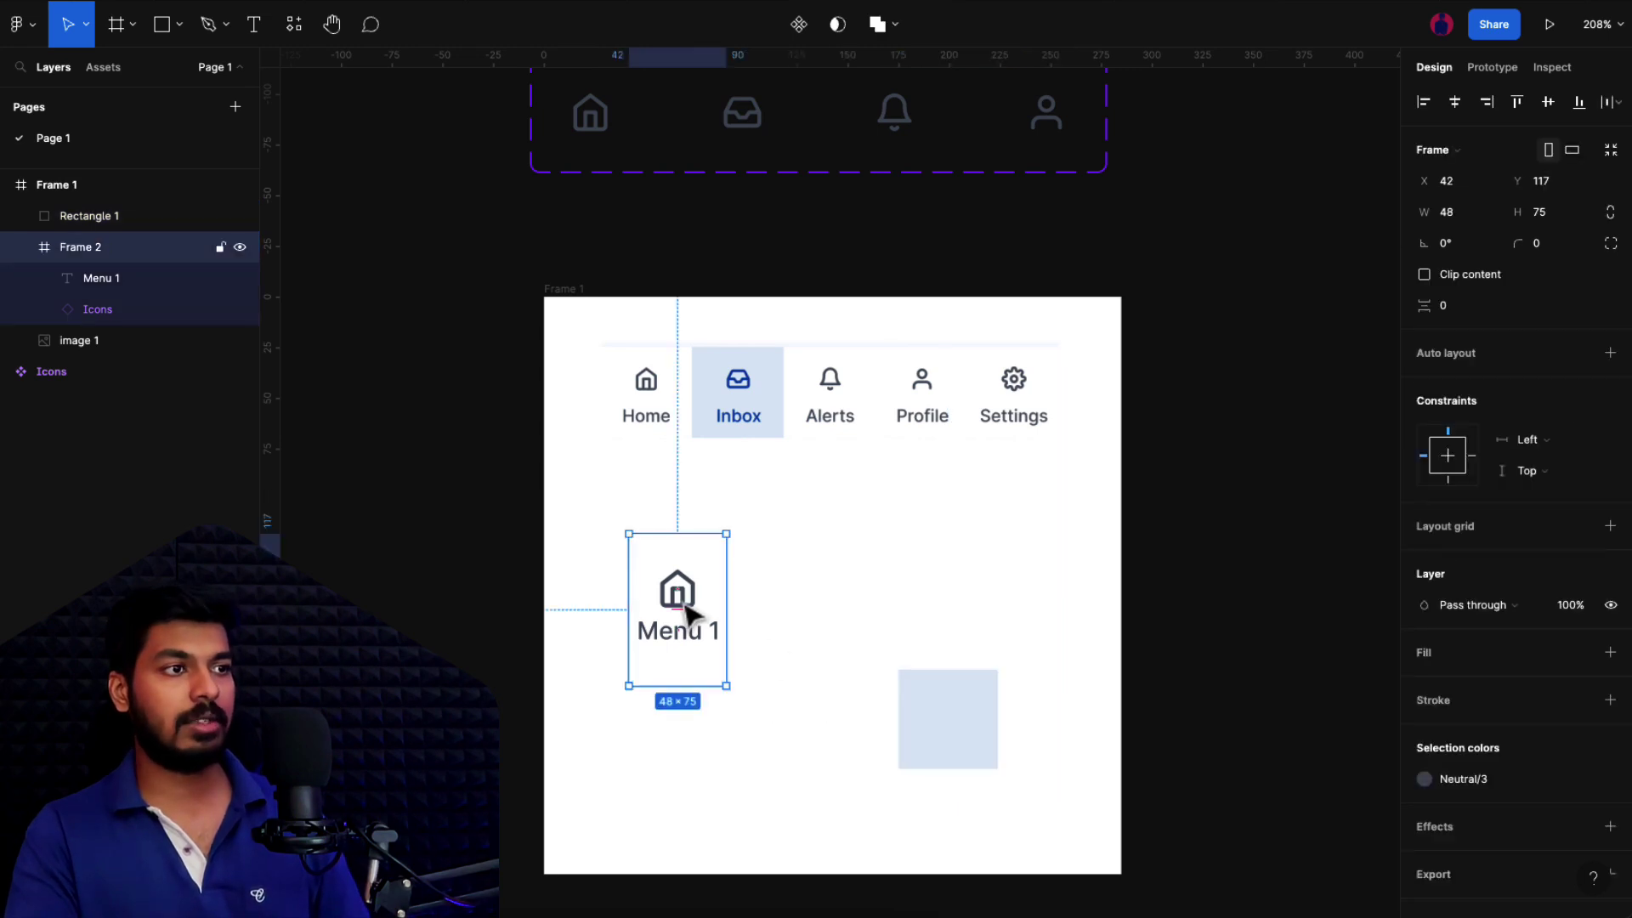
key(ctrl+d)
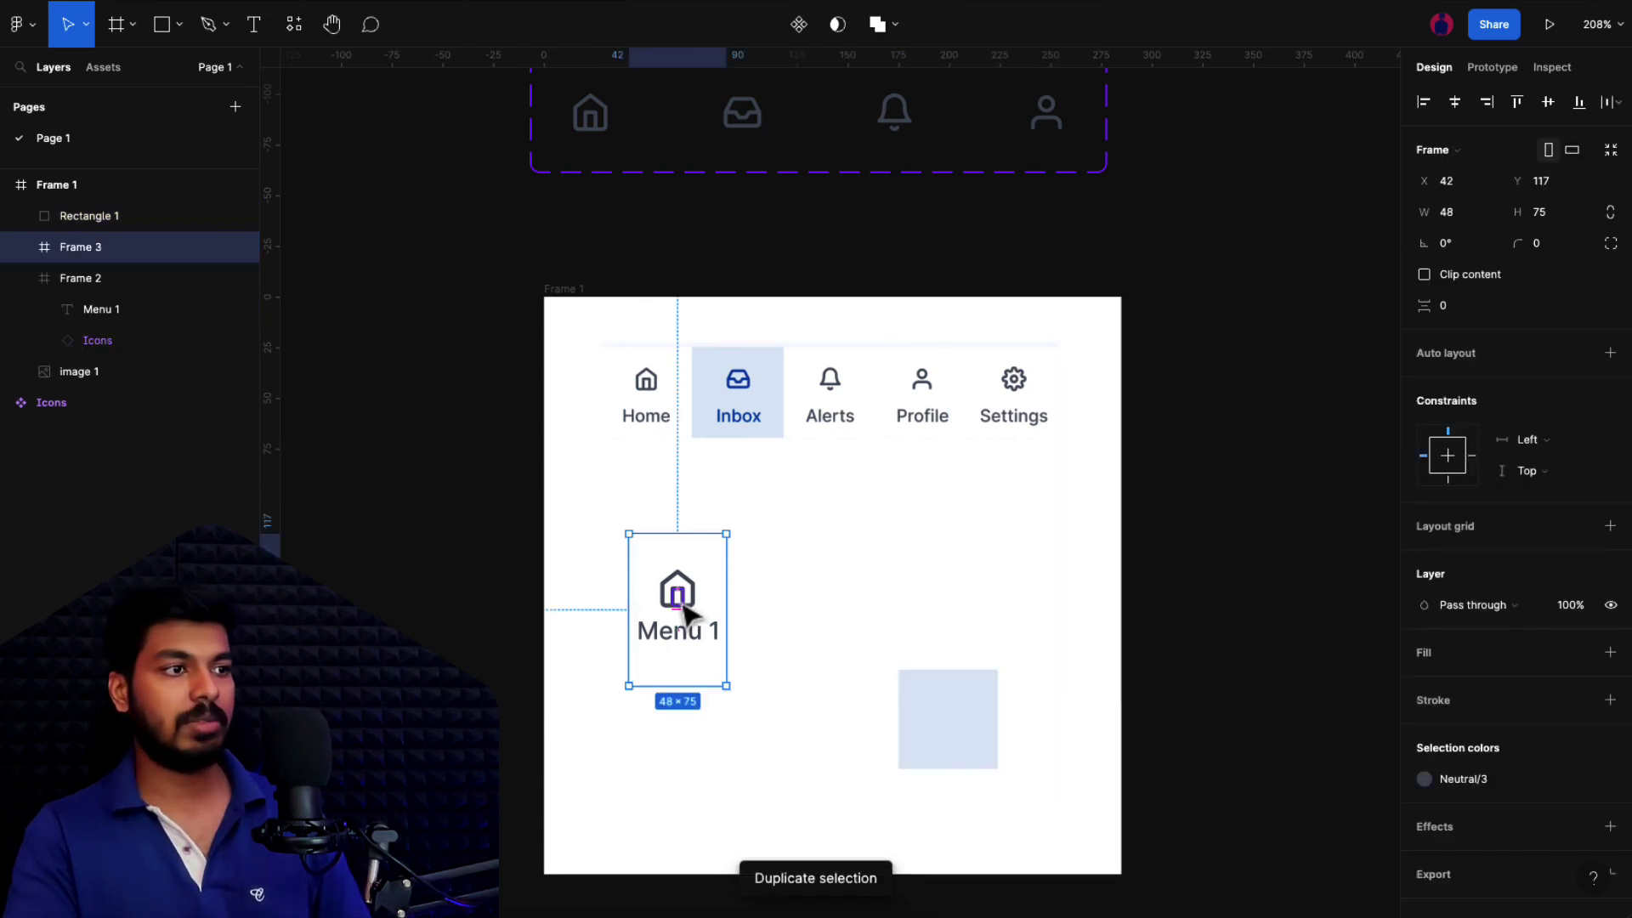
drag(687, 610, 801, 614)
key(ctrl+d)
key(ctrl+d)
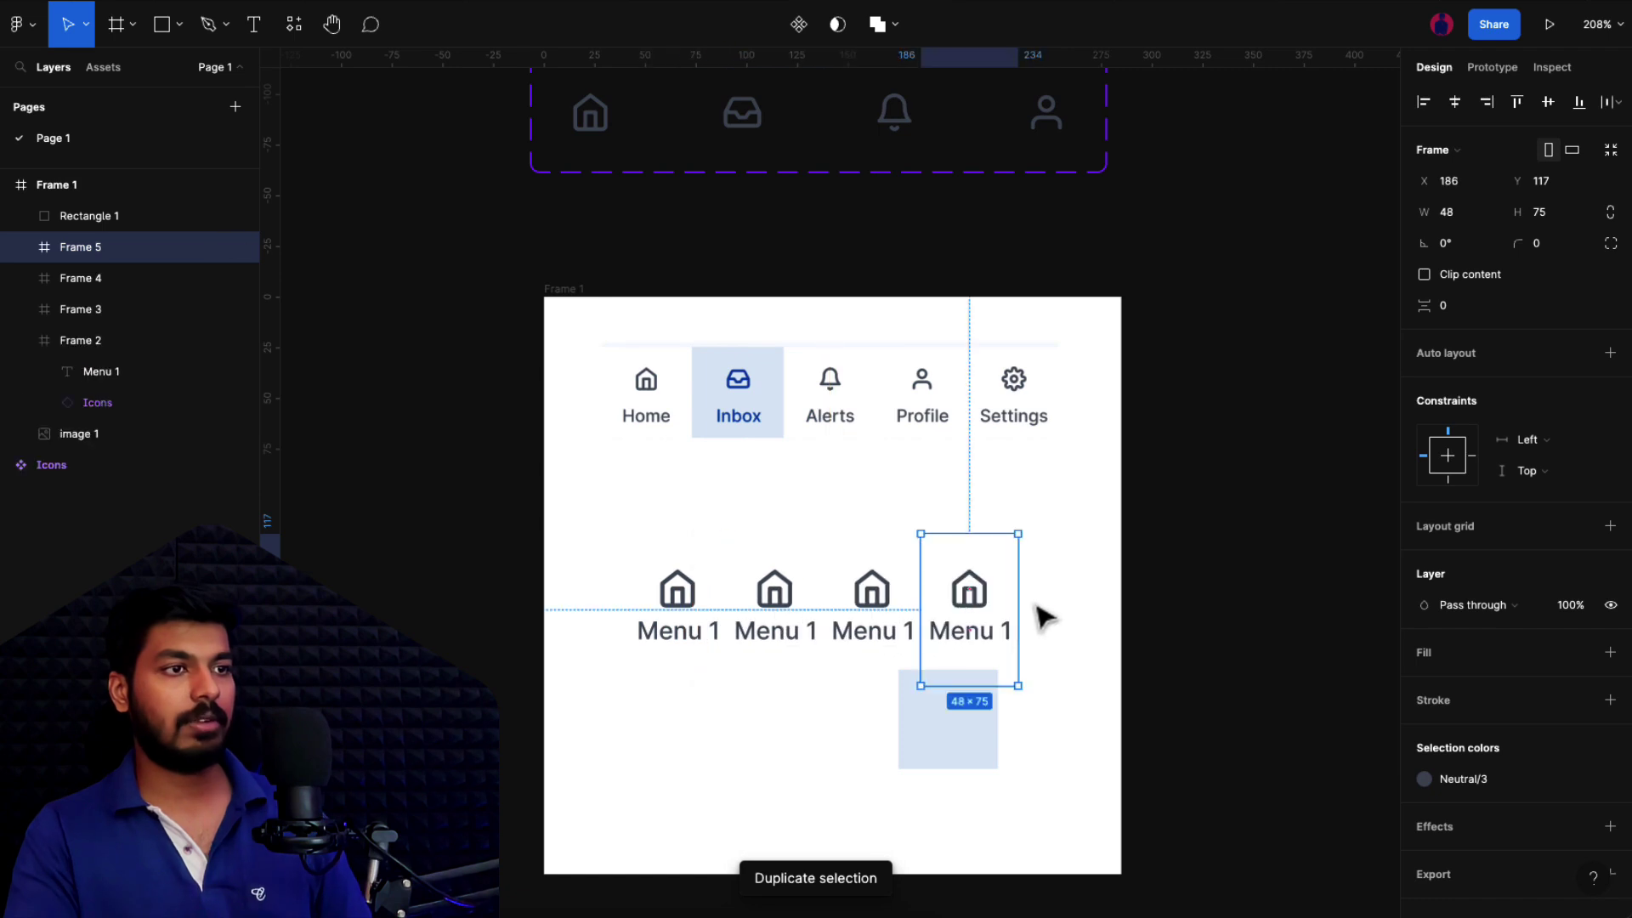
Step: Wrap the four menu item frames in a horizontal auto layout frame and set its width to 375
drag(1046, 548, 626, 641)
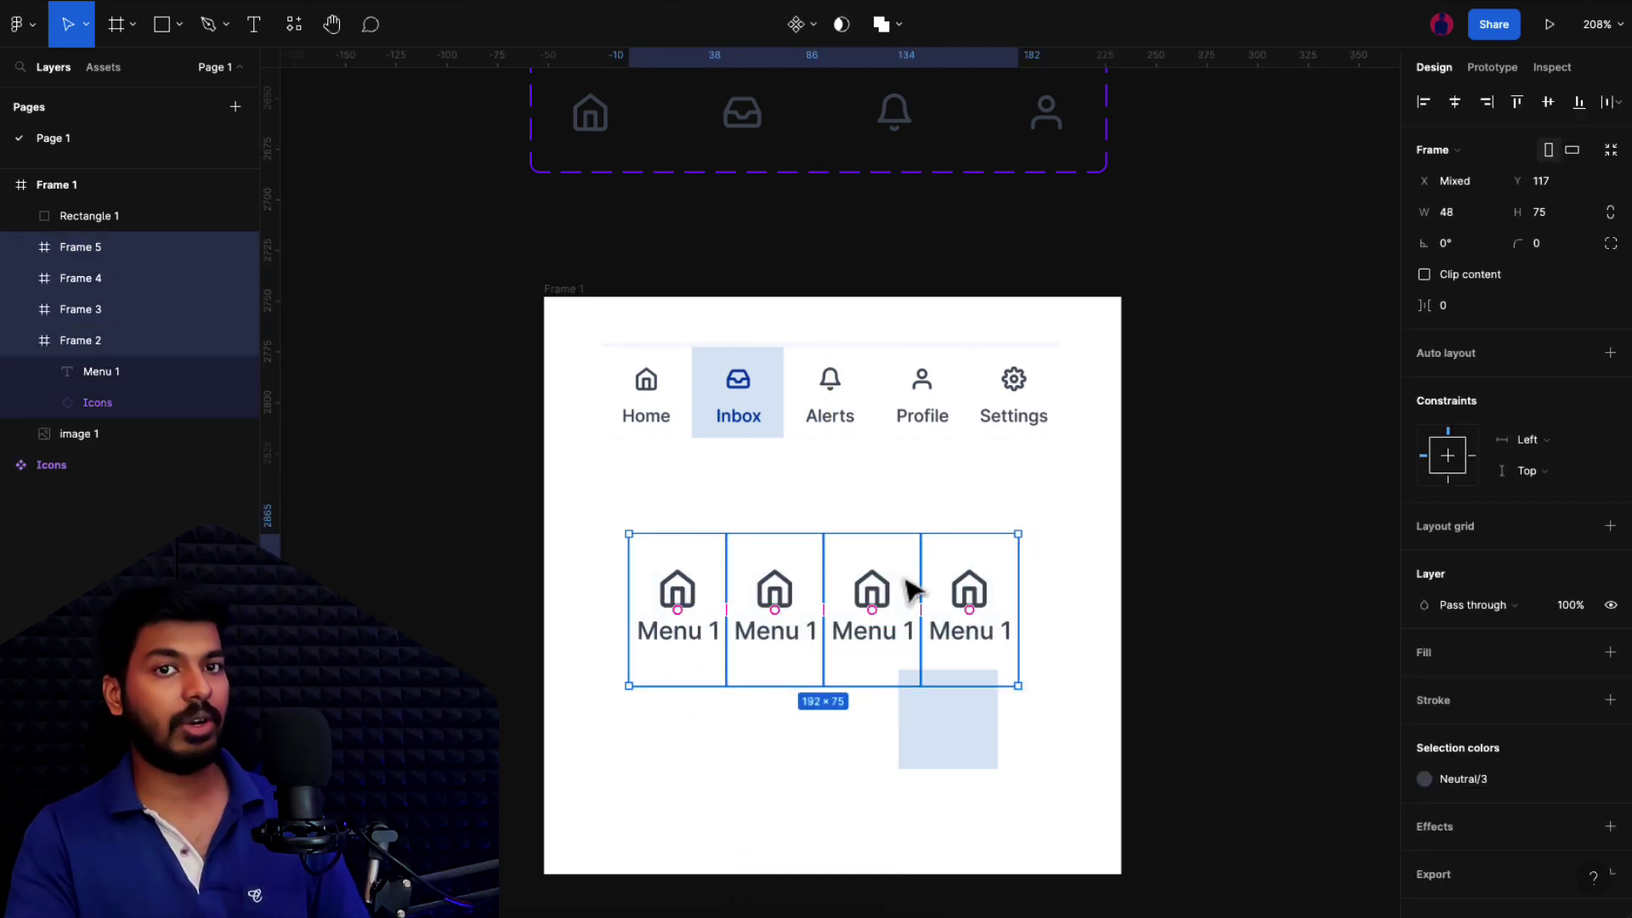
key(shift+a)
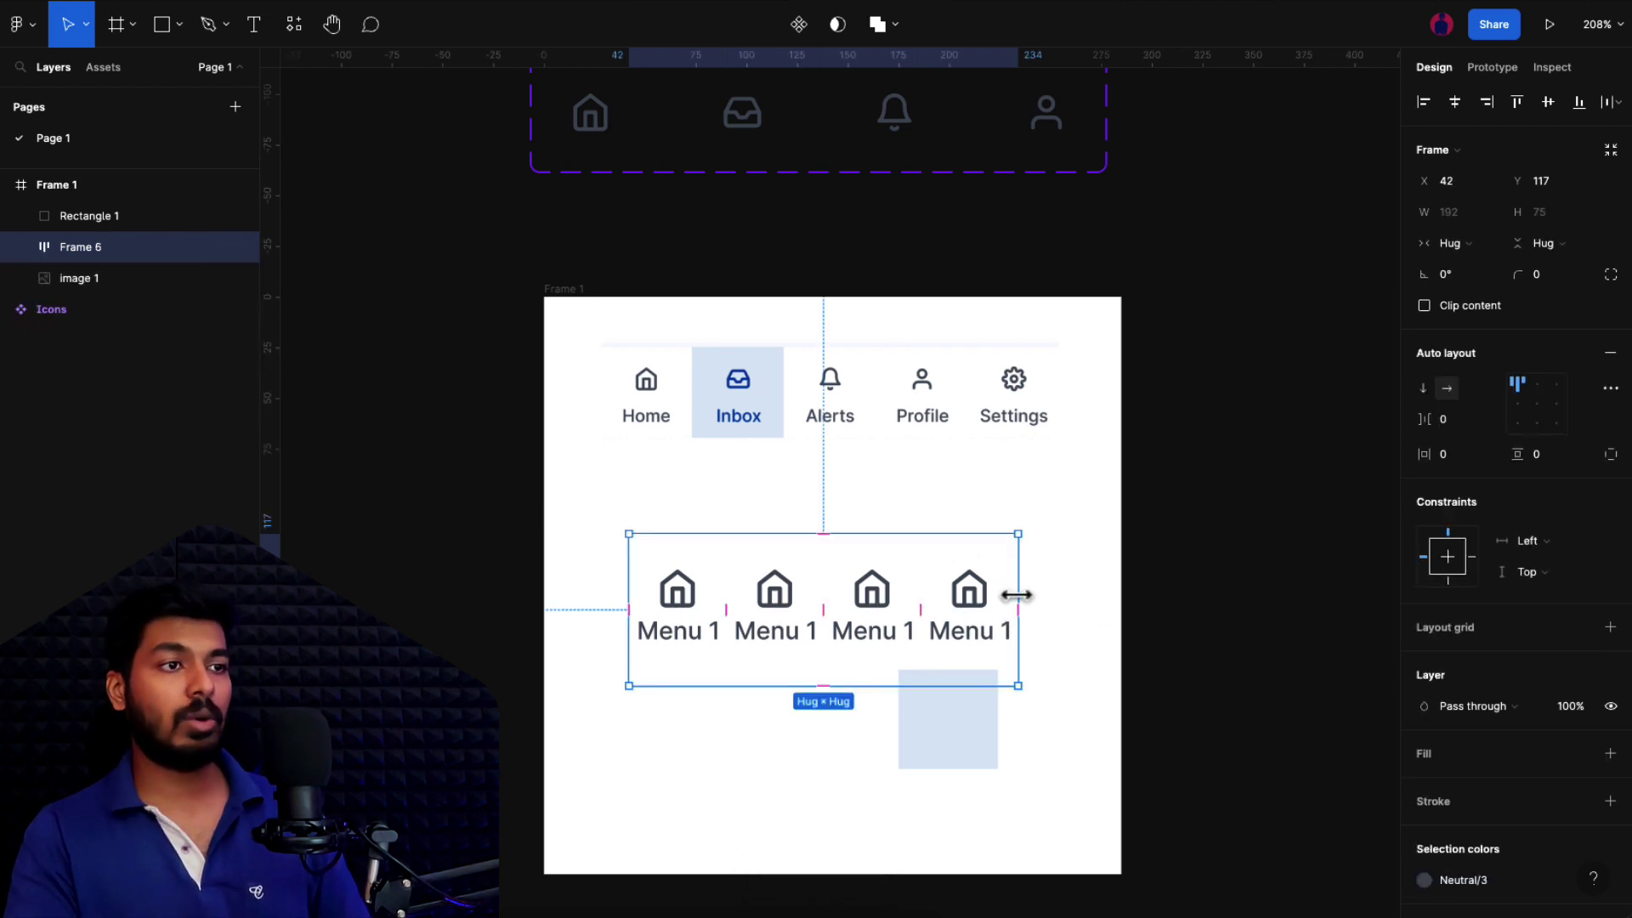
drag(1017, 595, 1059, 574)
click(1468, 214)
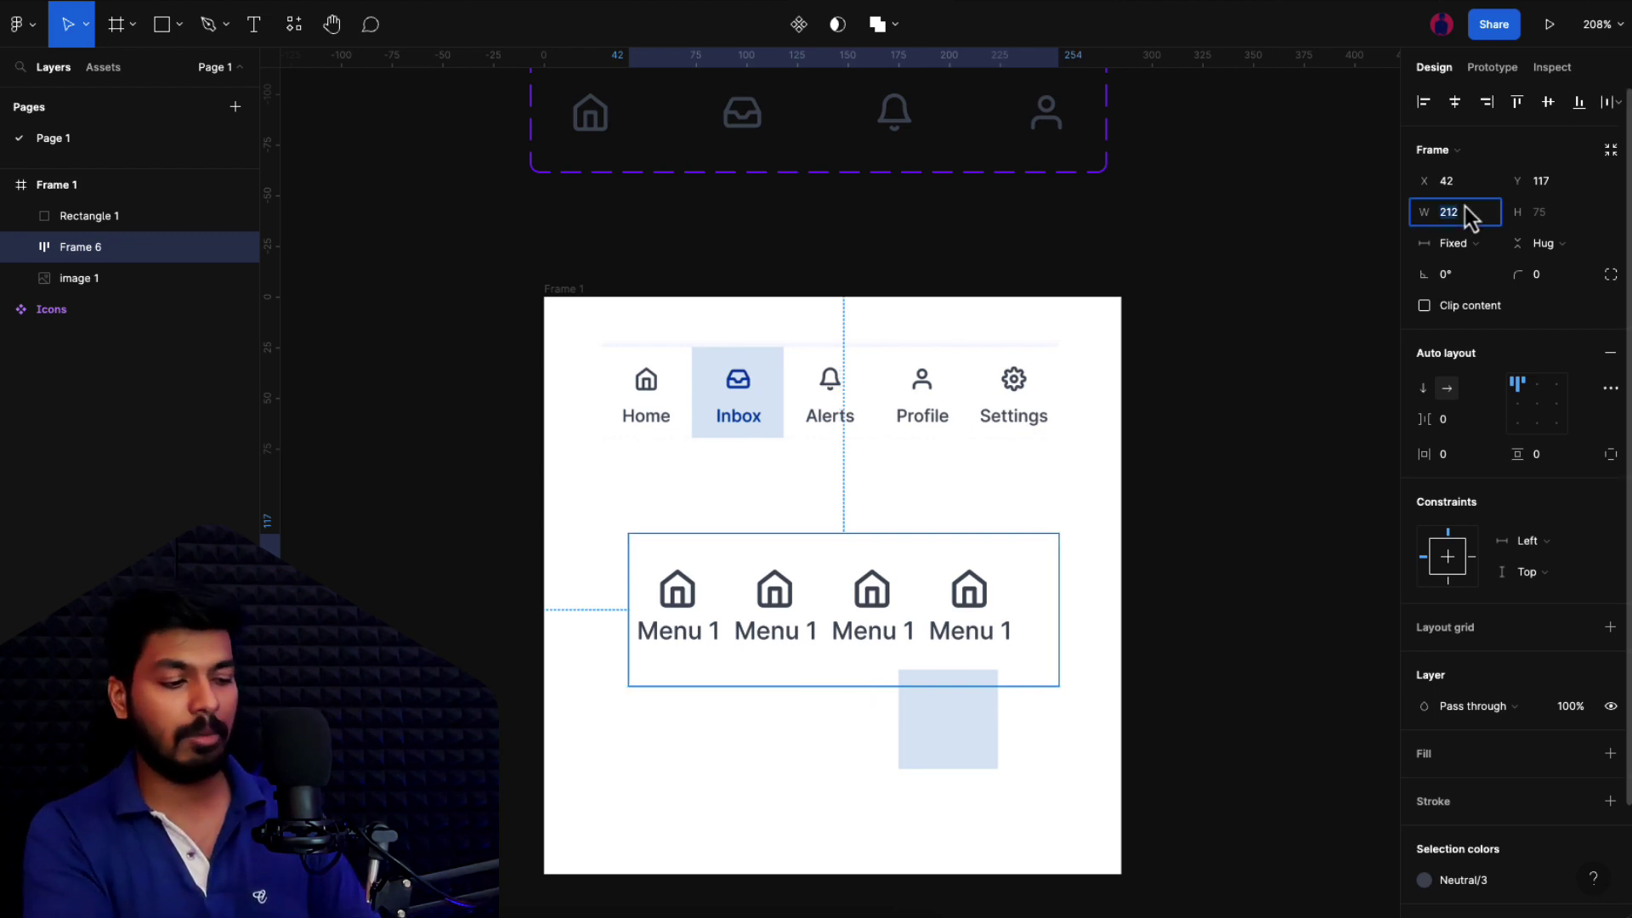
key(Return)
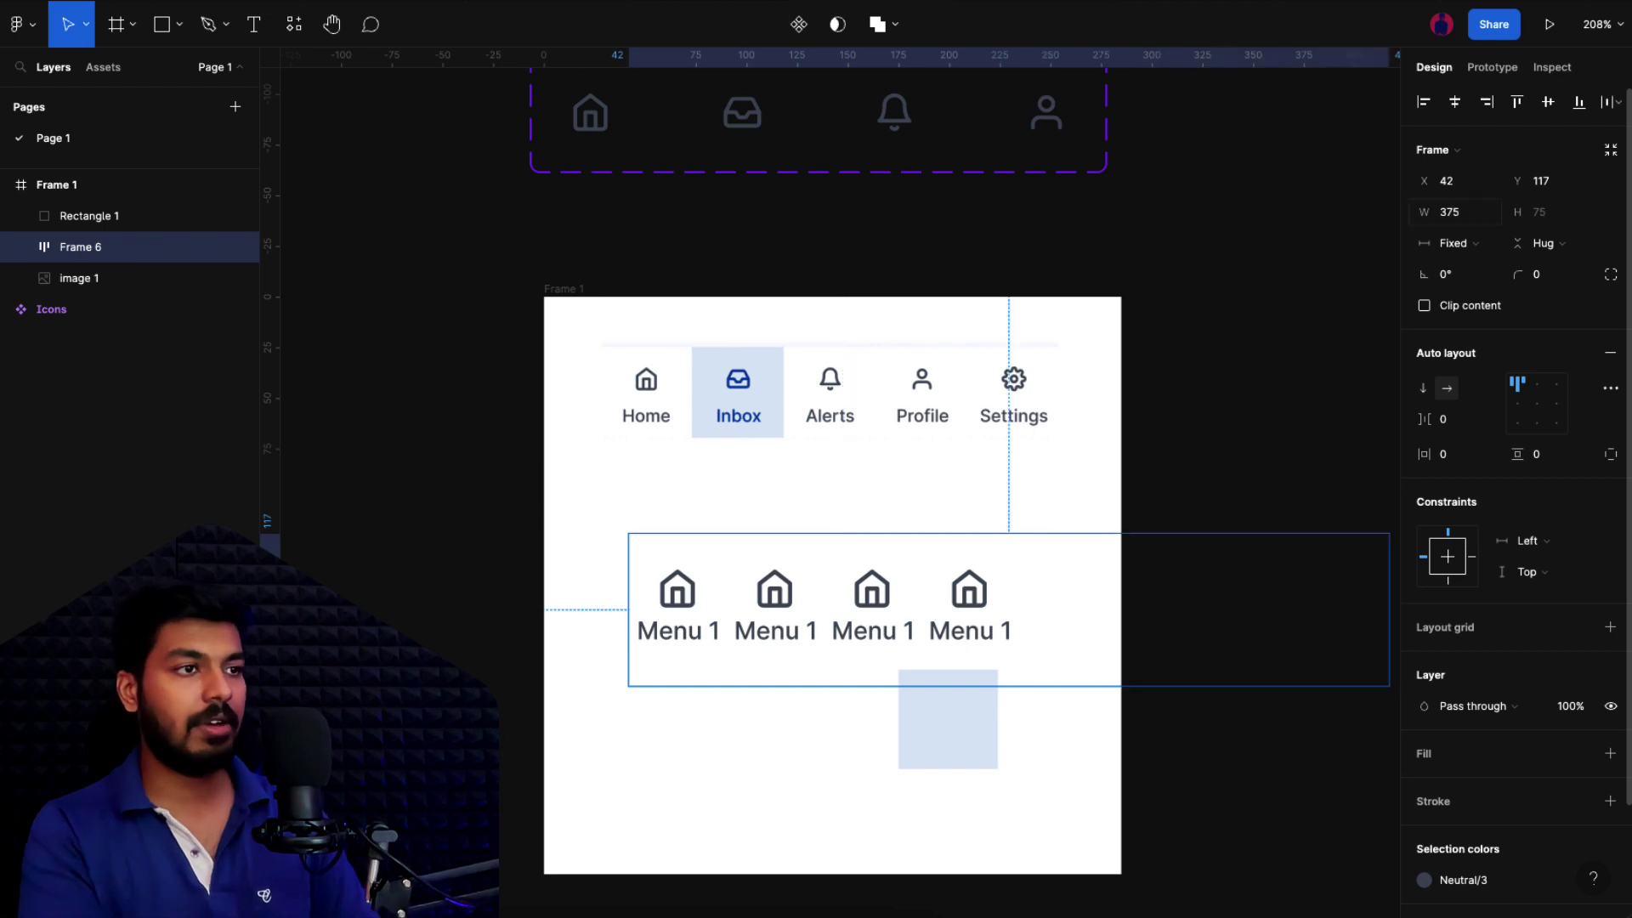
Step: Widen the white Frame 1 to about 455 so it contains the whole menu row
scroll(1042, 667, right, 4)
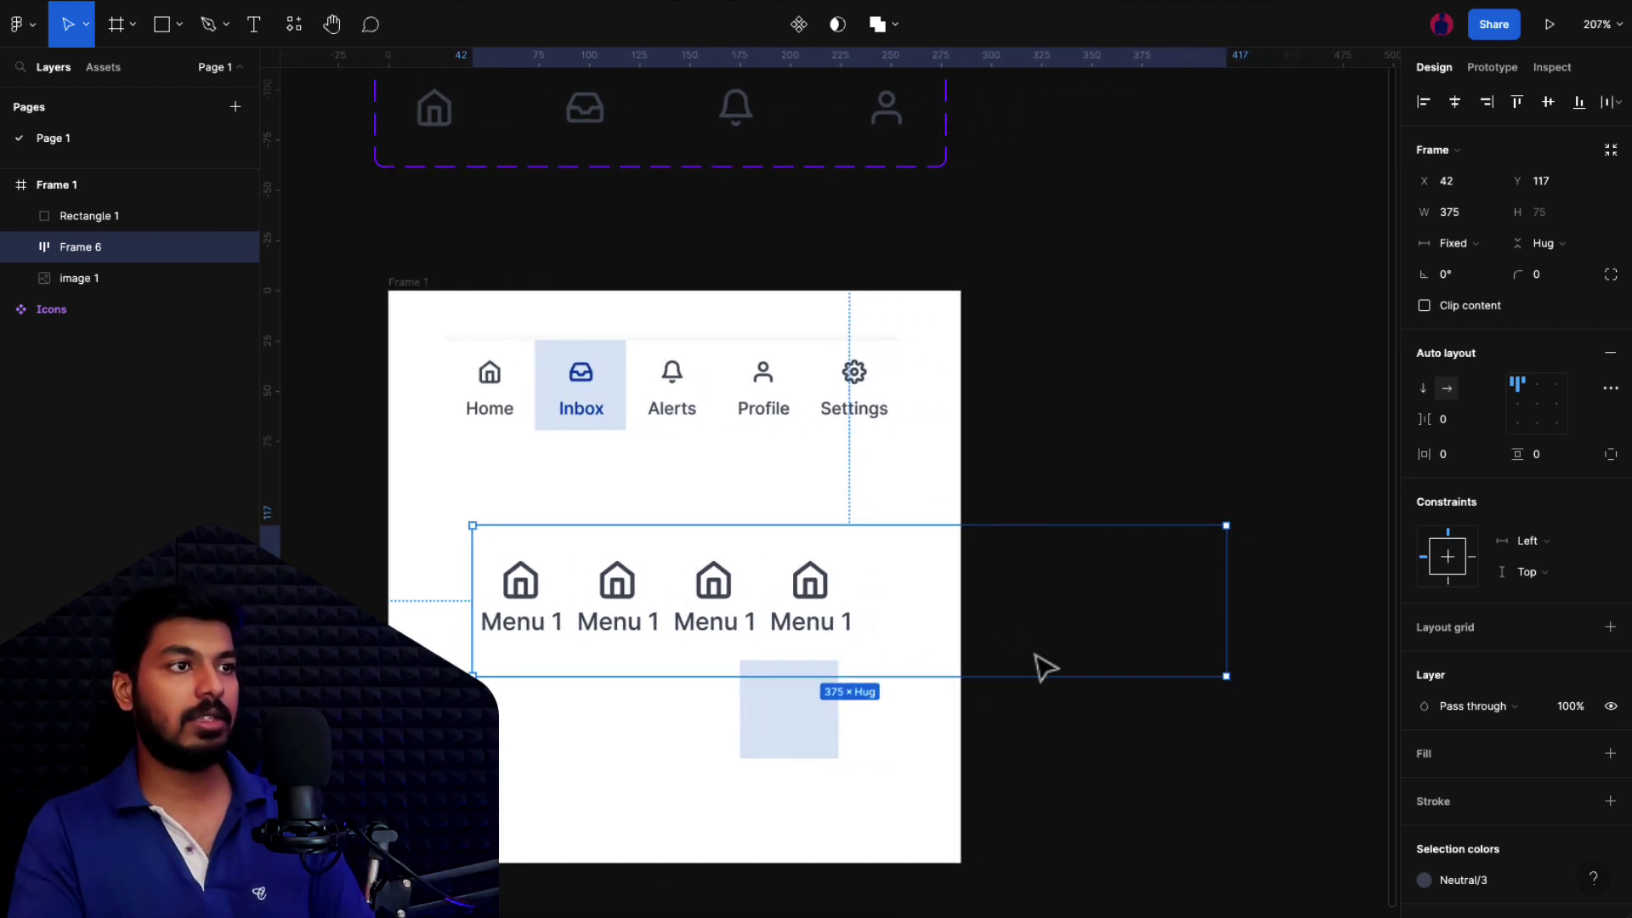
click(421, 293)
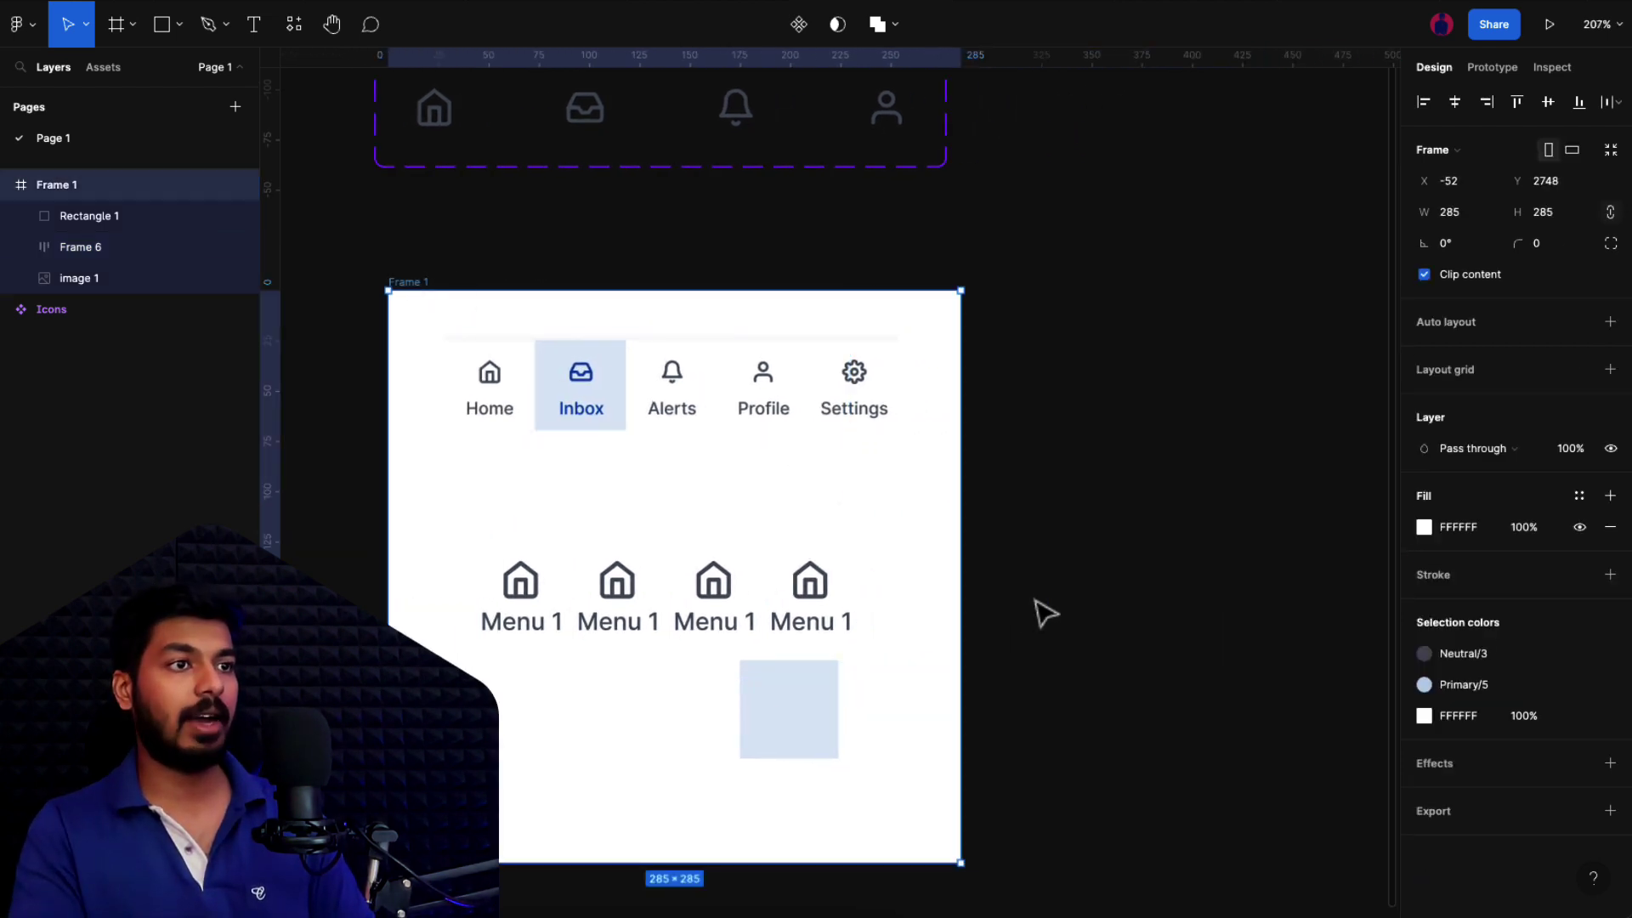
drag(965, 567, 1302, 568)
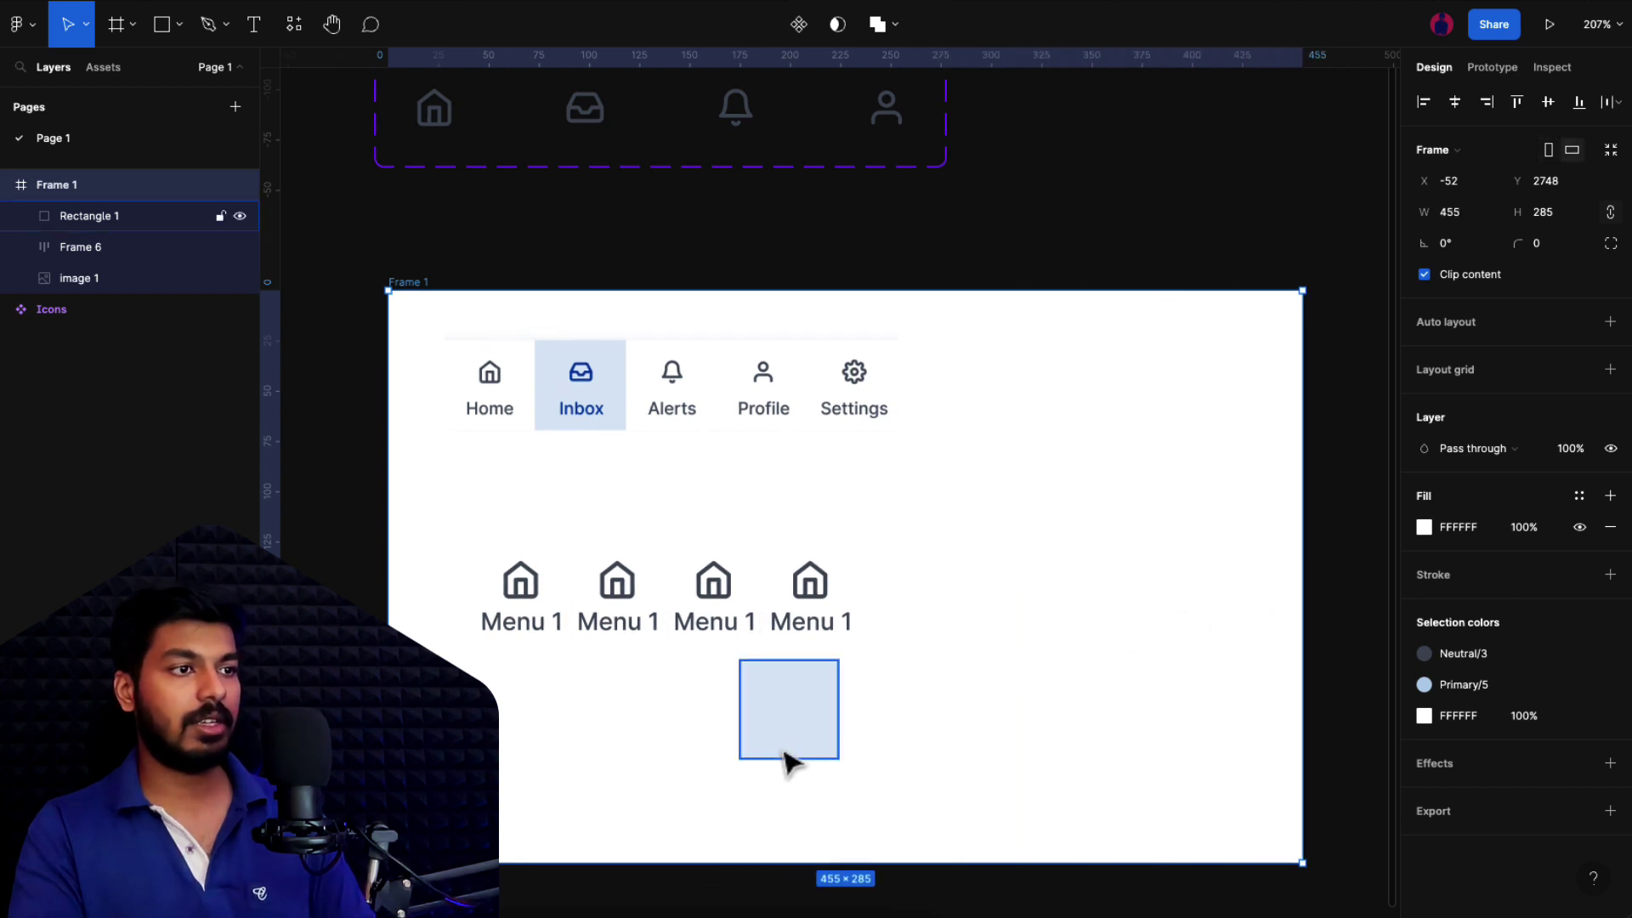
Step: Make all four menu item frames share the row's full width equally, and move the row to about X 25, Y 94
click(808, 633)
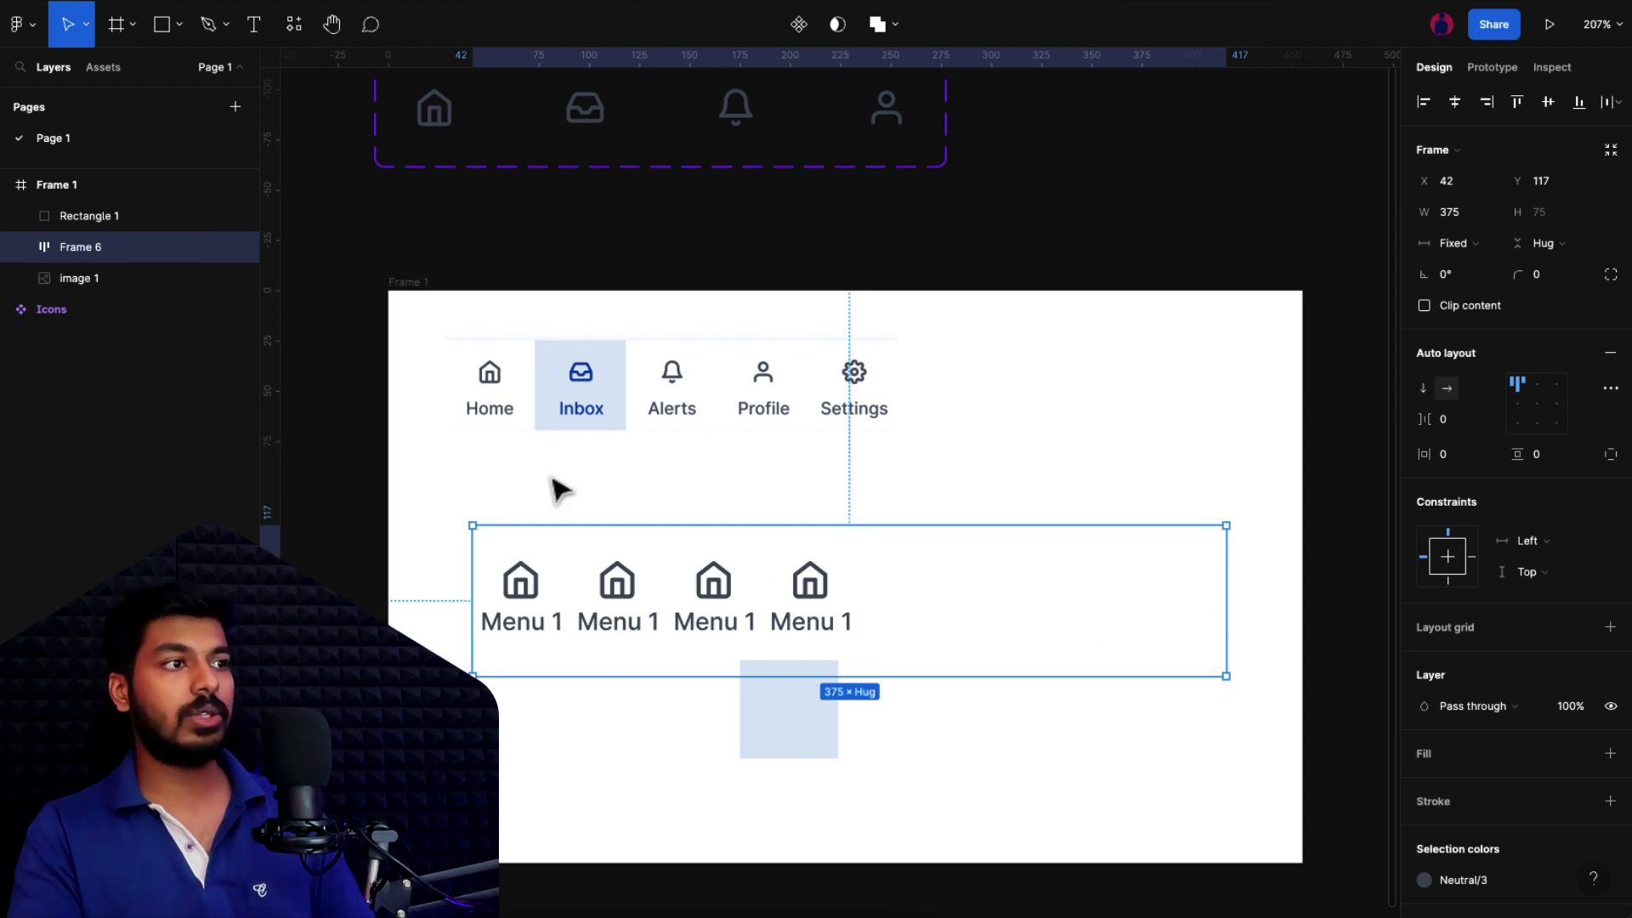
click(539, 584)
shift+click(618, 607)
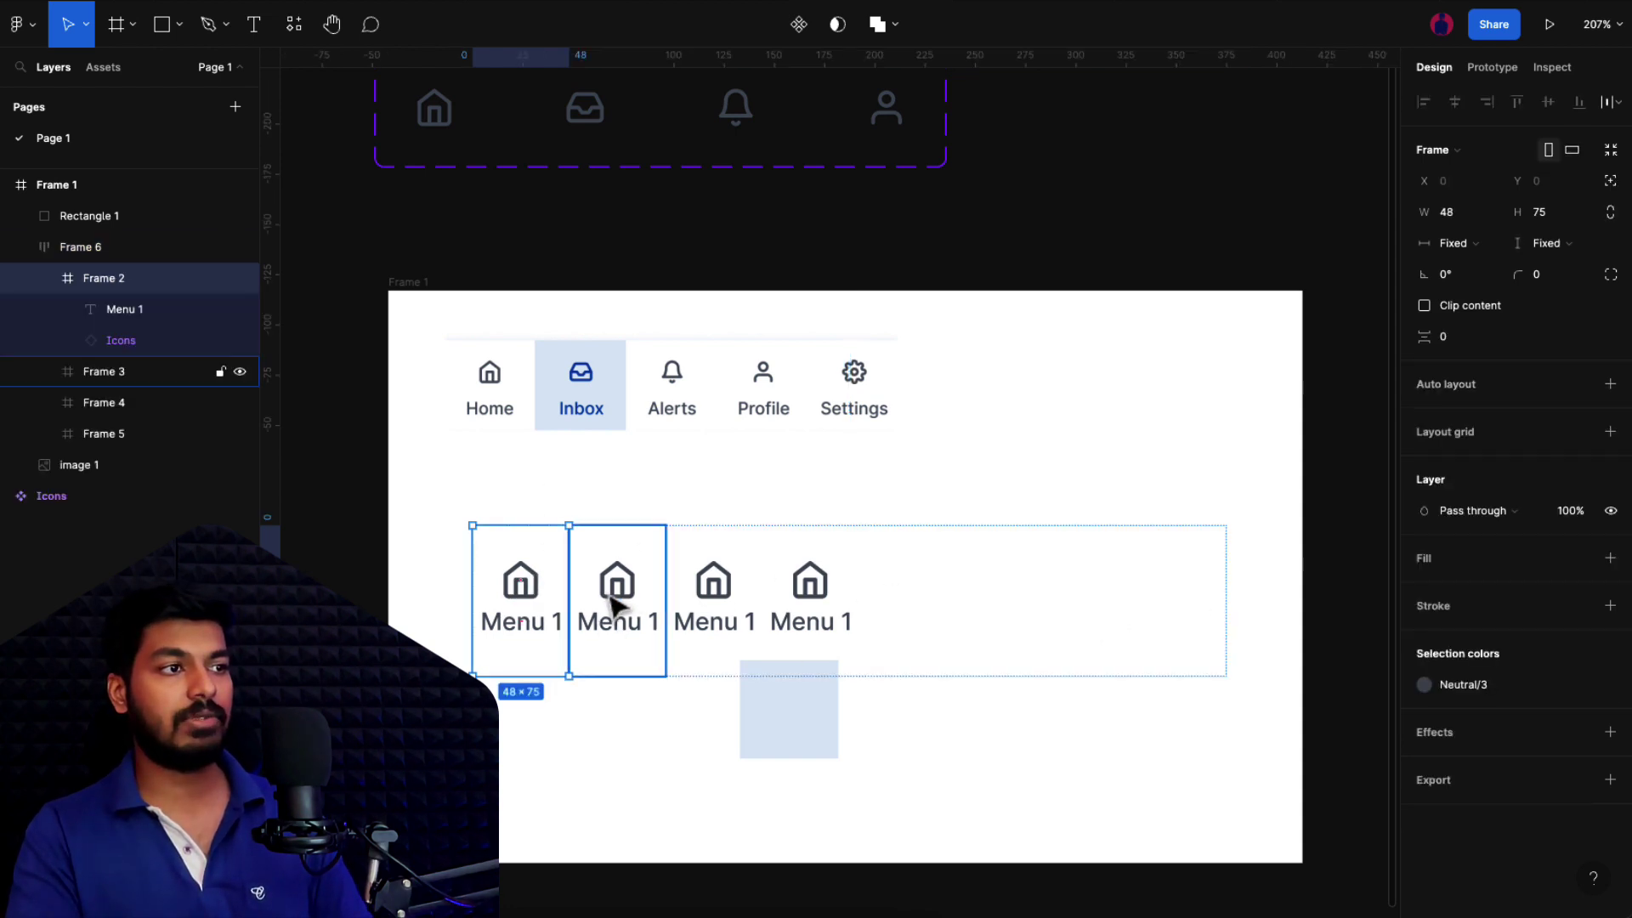
shift+click(708, 607)
shift+click(807, 605)
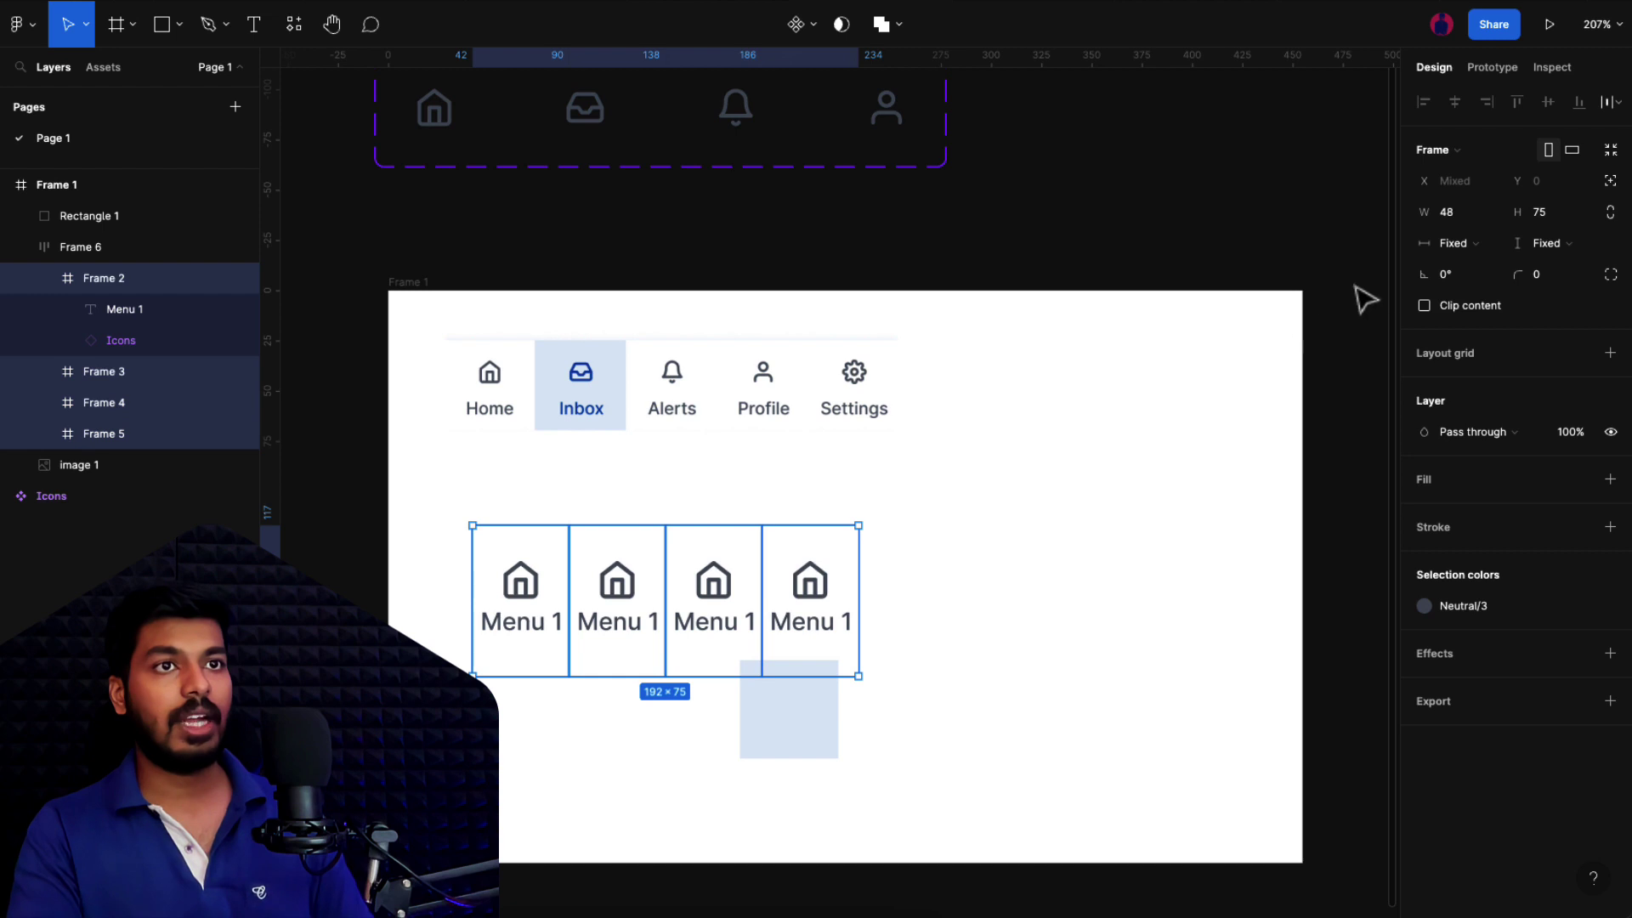
click(1481, 247)
key(Return)
key(Escape)
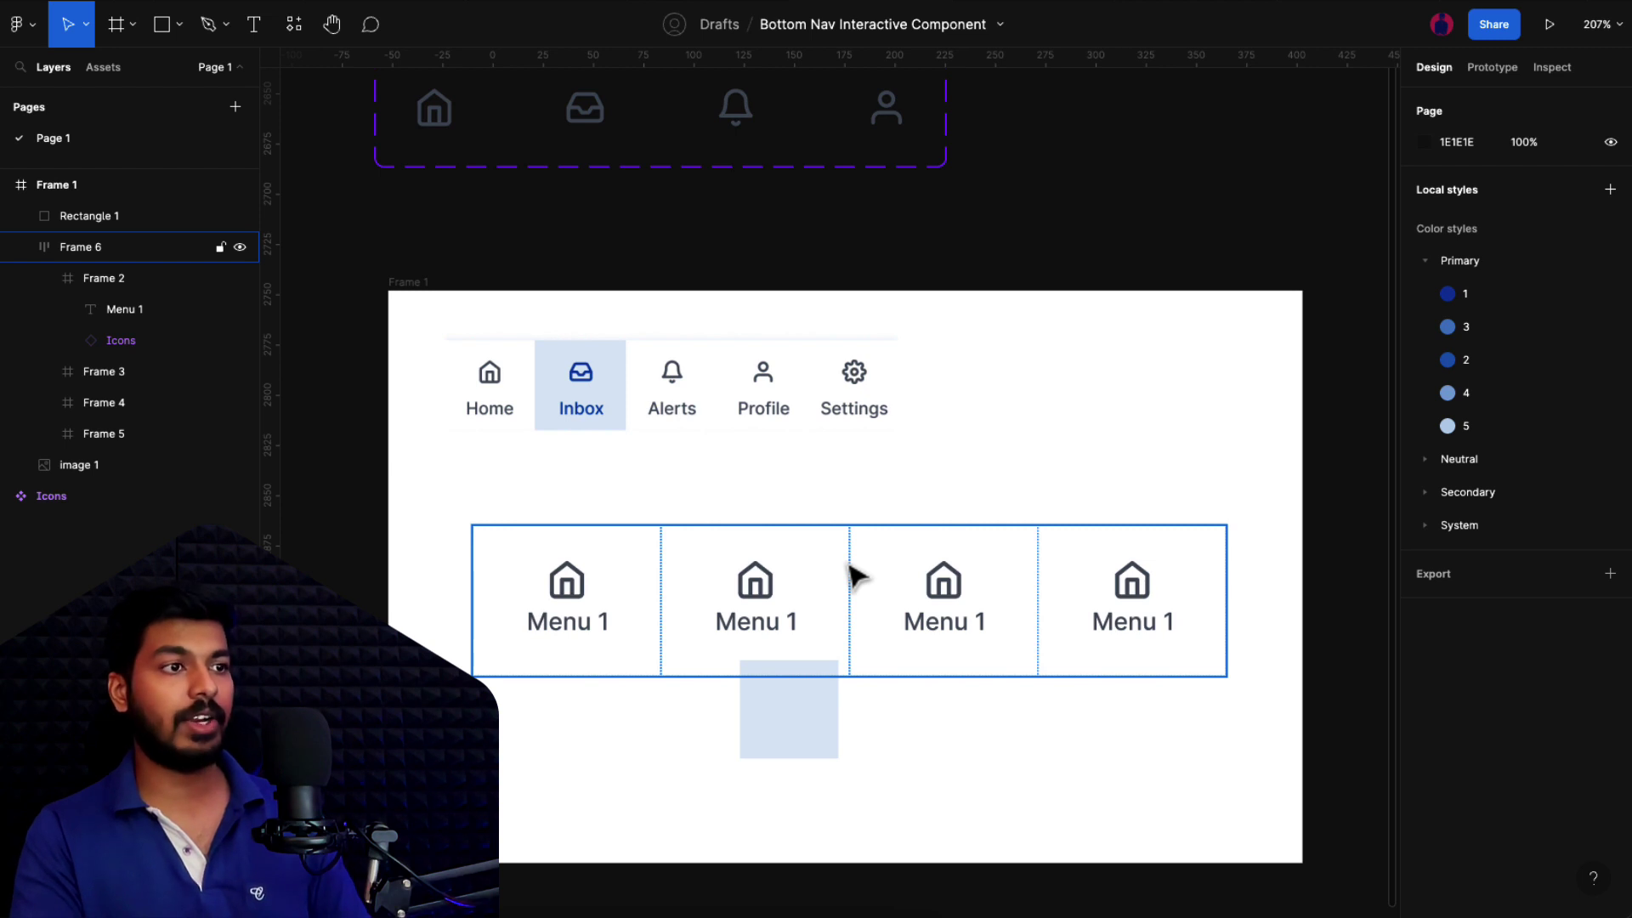
drag(791, 568, 759, 524)
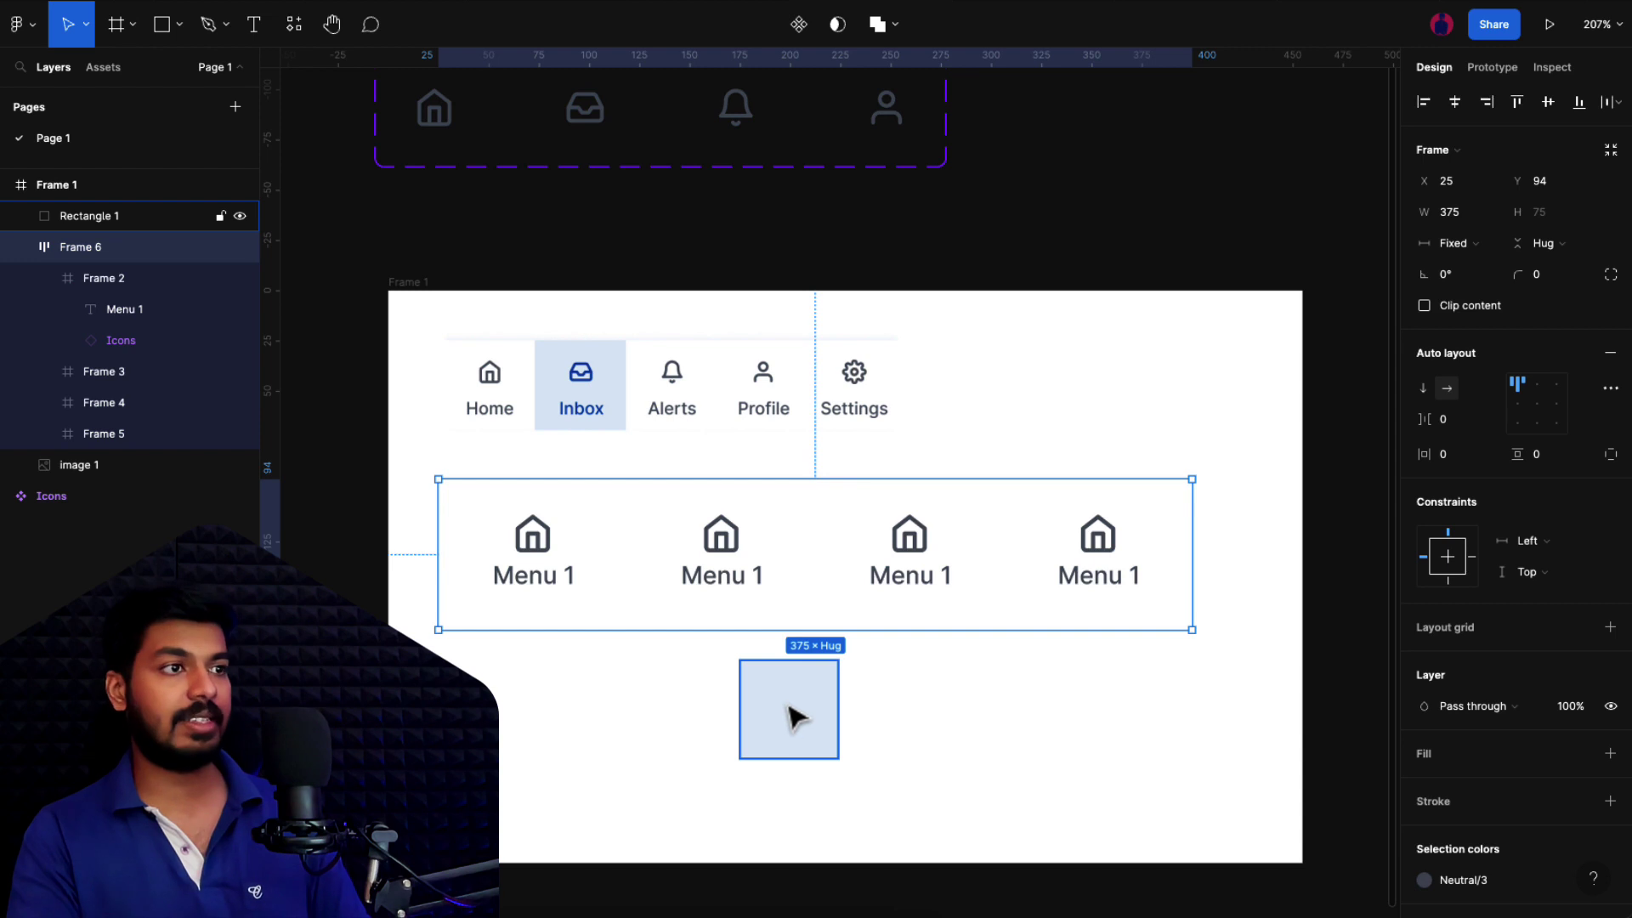
Step: Nest the light-blue square inside the menu row frame with absolute position and align it to the row's left edge
drag(102, 231, 117, 273)
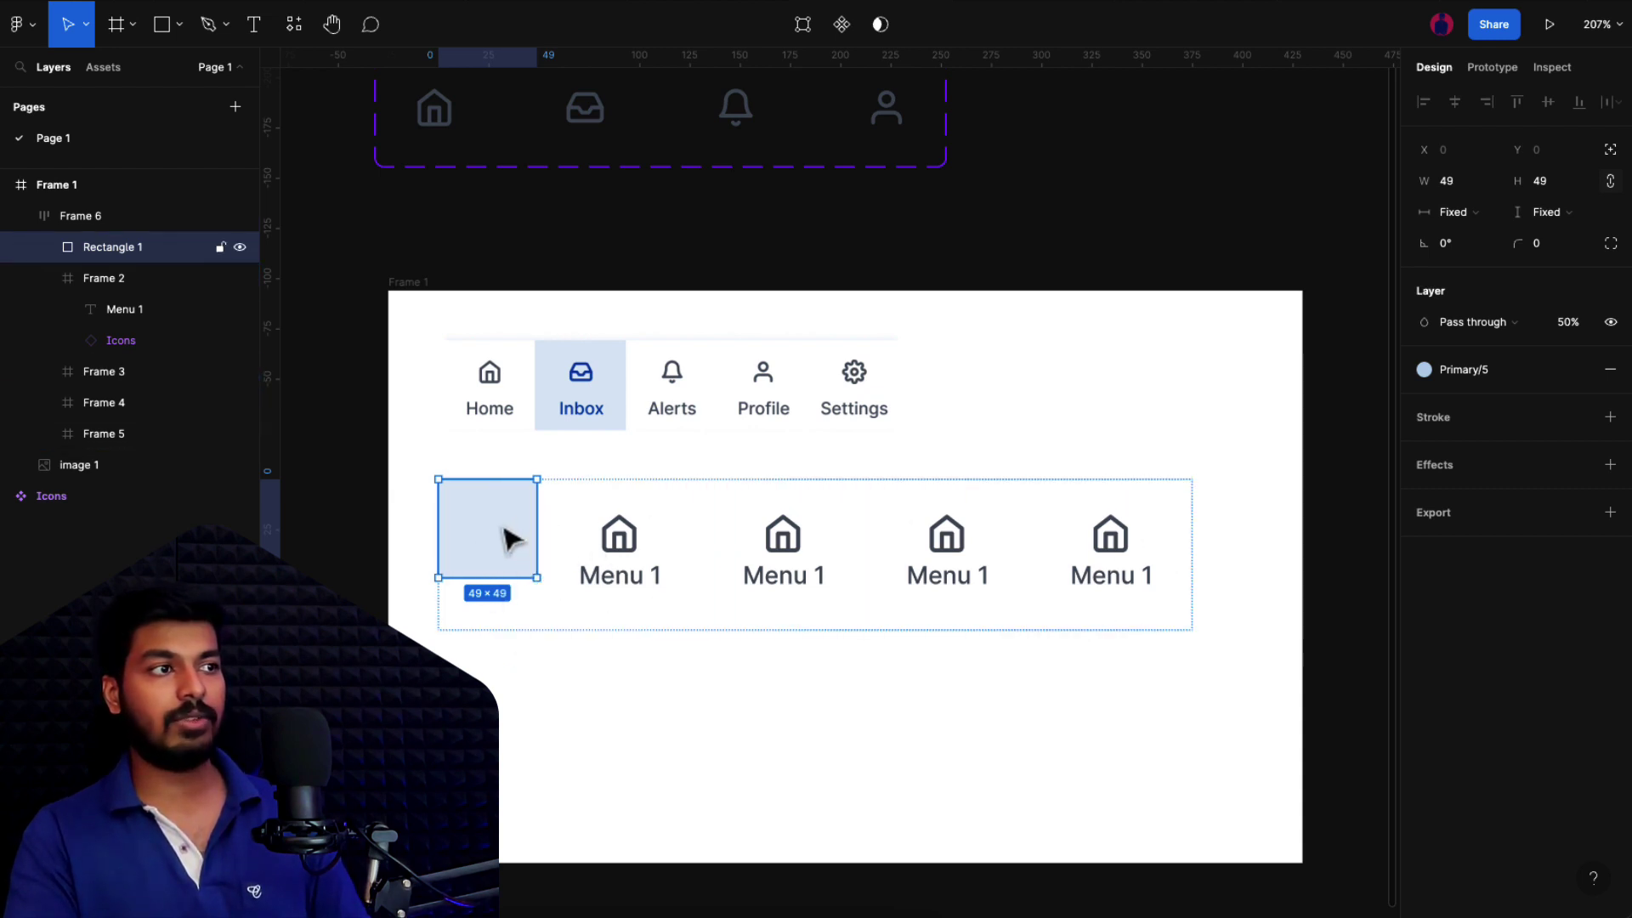
click(1611, 152)
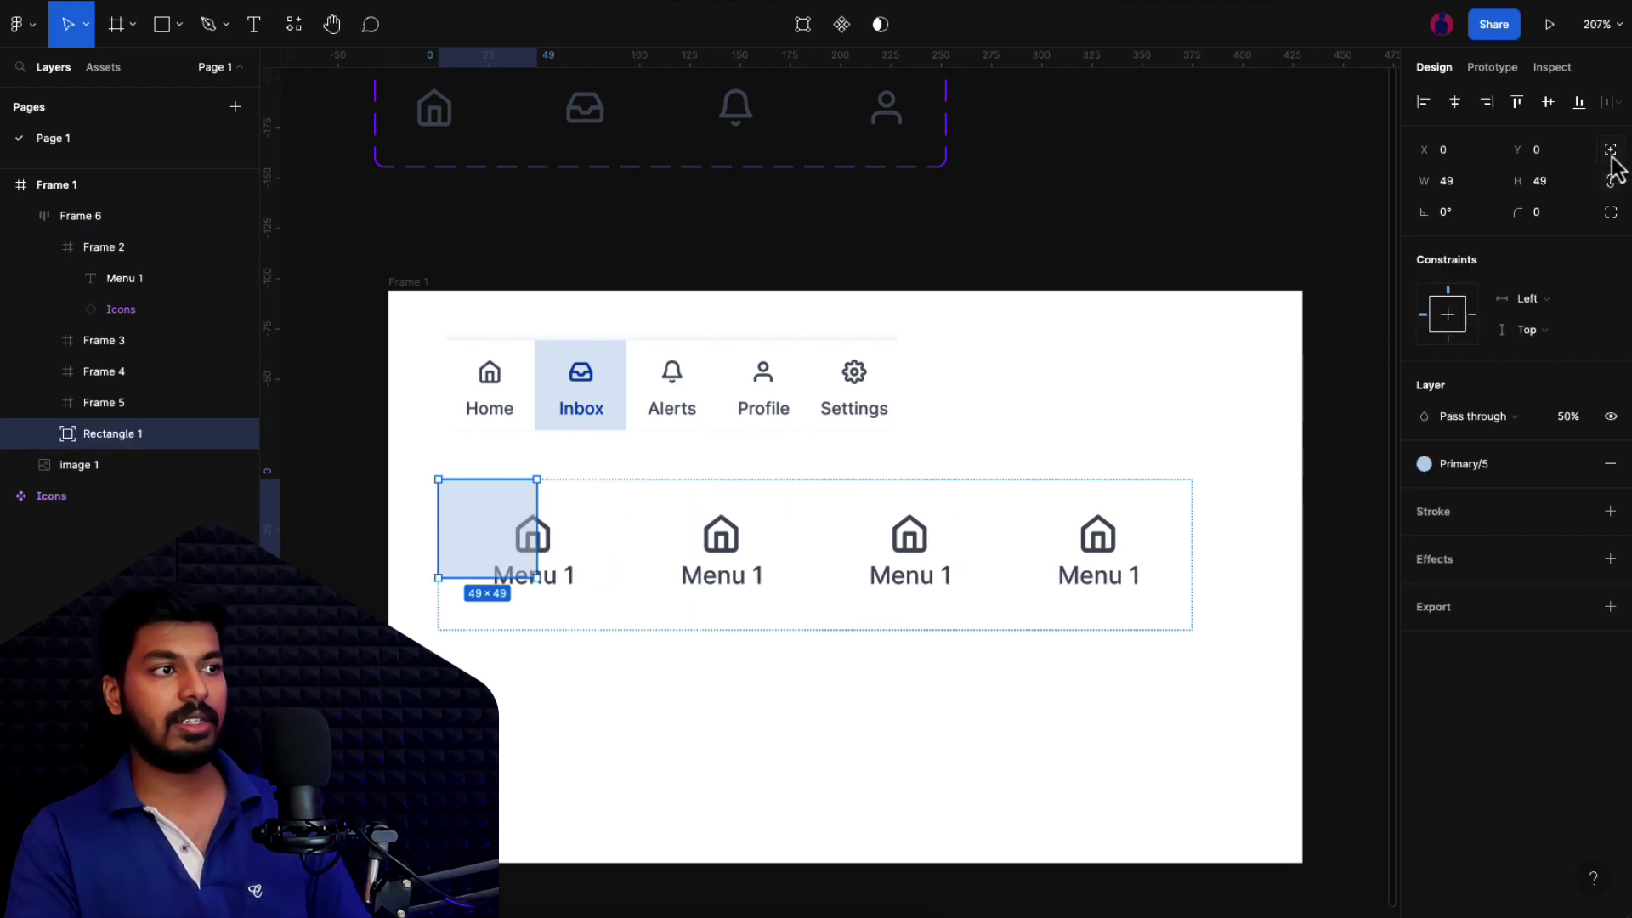
mouse_move(493, 546)
mouse_down()
mouse_move(757, 590)
mouse_move(566, 571)
mouse_move(507, 547)
mouse_move(521, 558)
mouse_up()
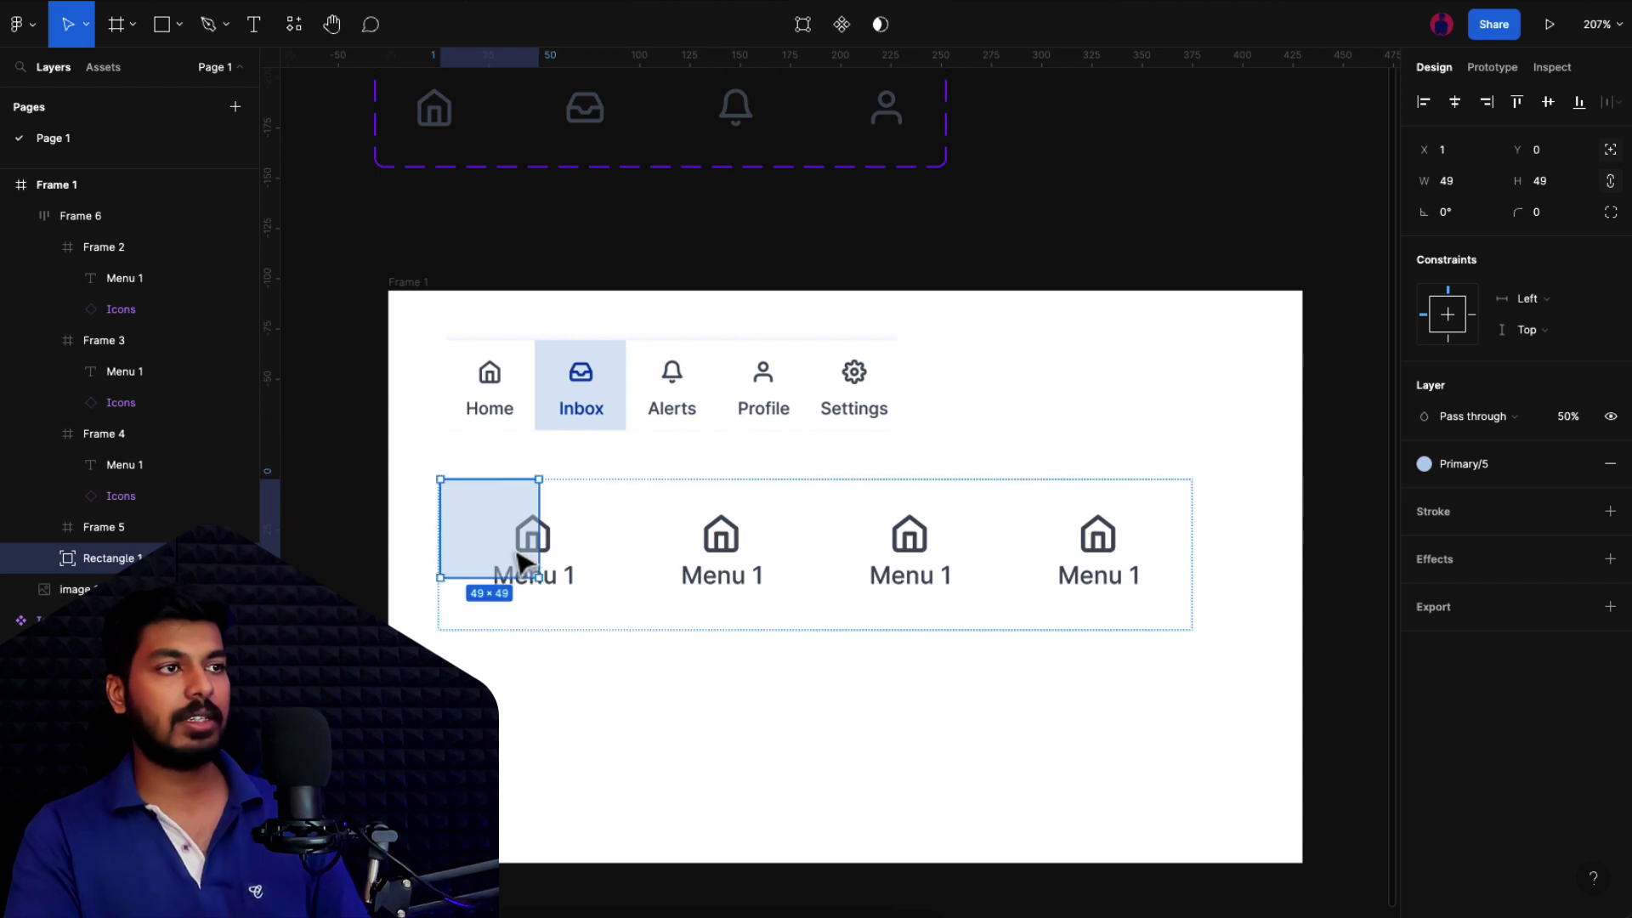
click(1426, 103)
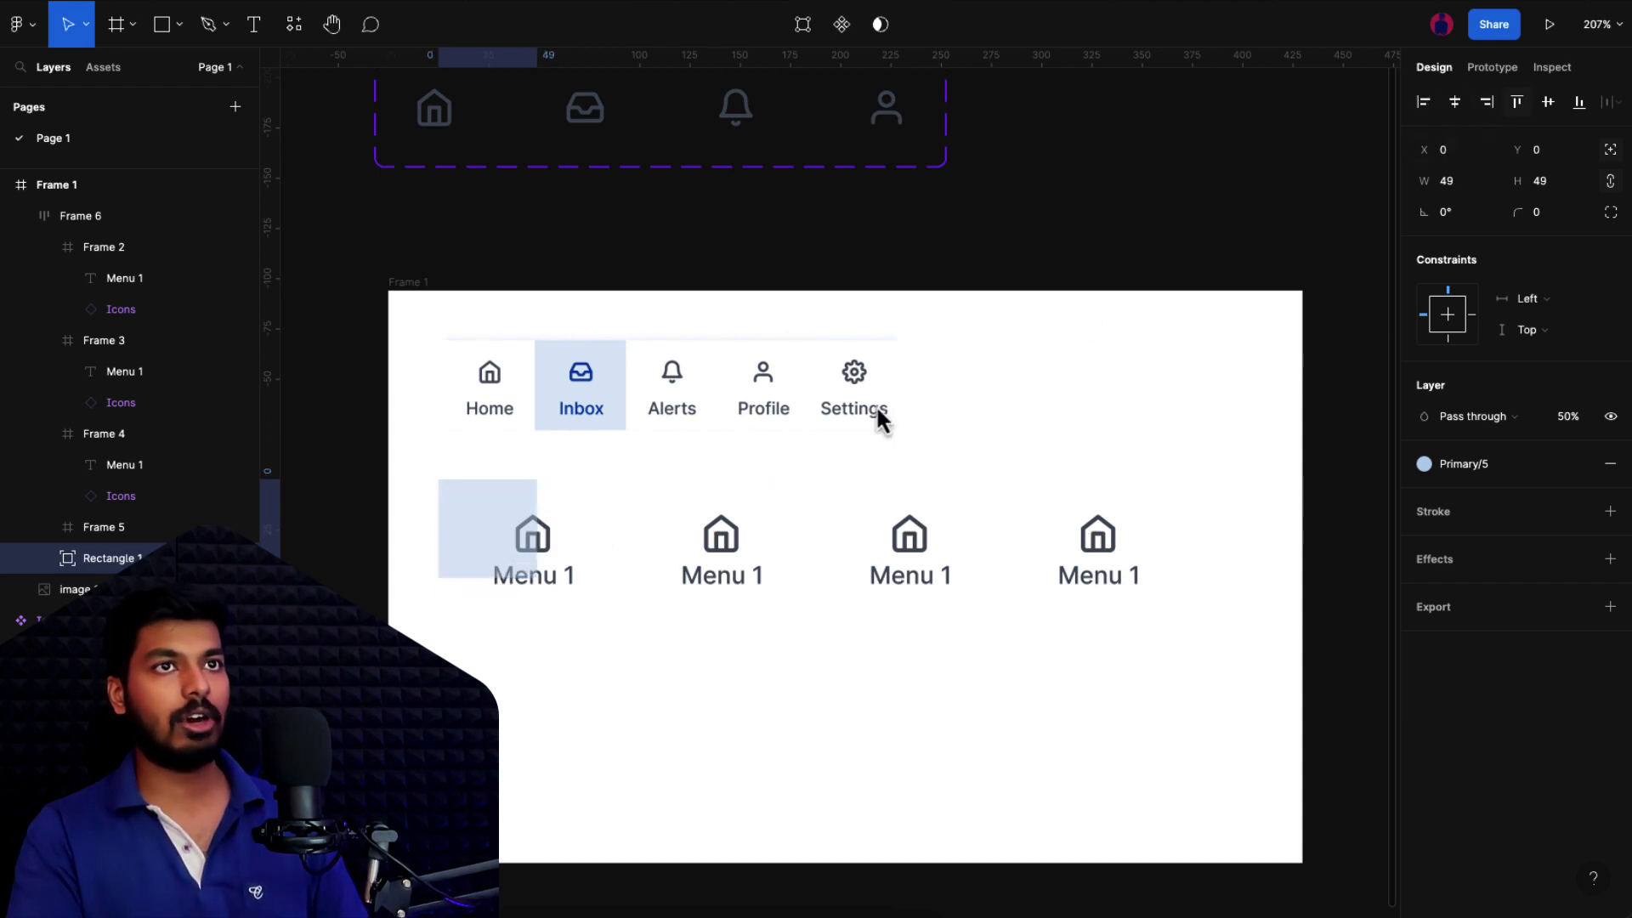
Step: Resize the light-blue square to 93.75 wide by 75 high so it covers the first menu item
click(591, 589)
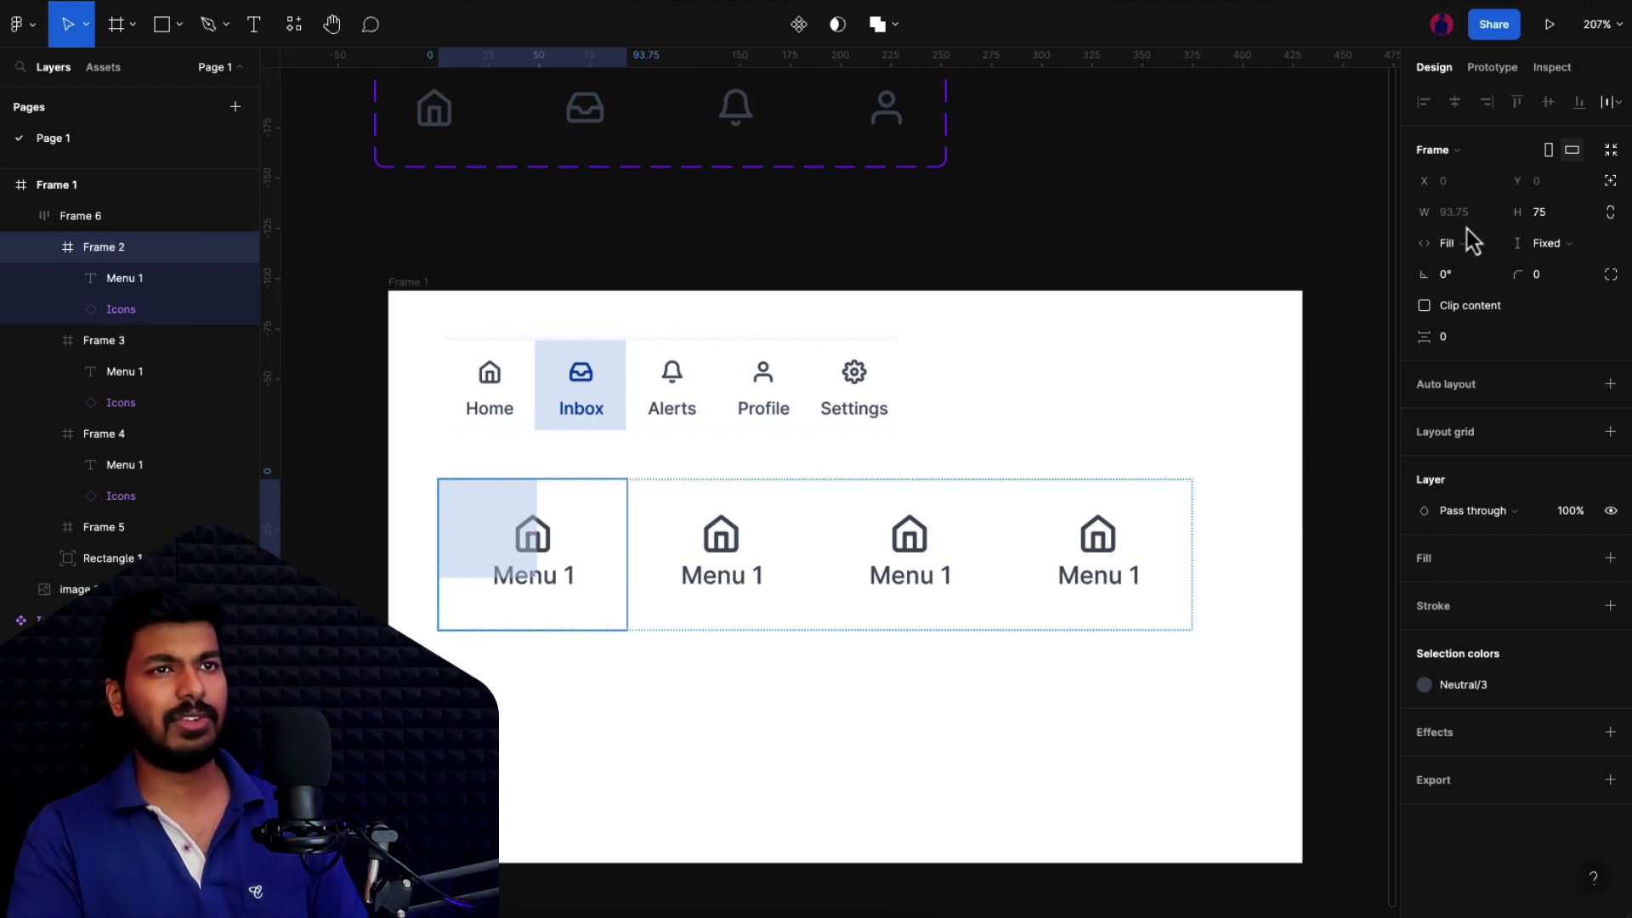
click(489, 531)
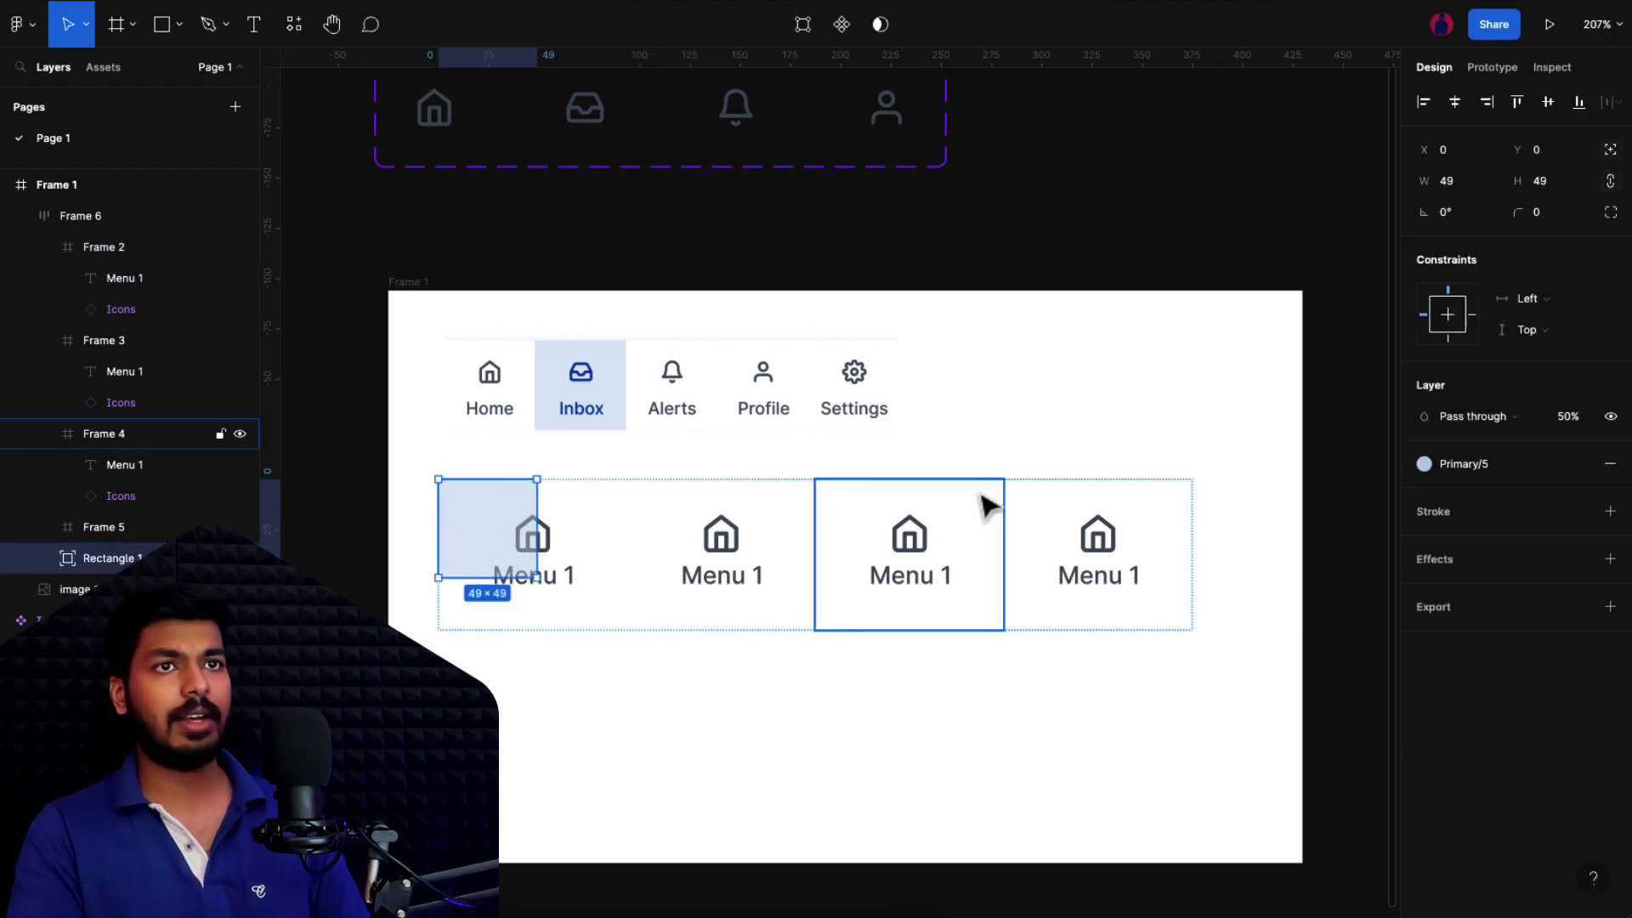
click(815, 629)
click(473, 535)
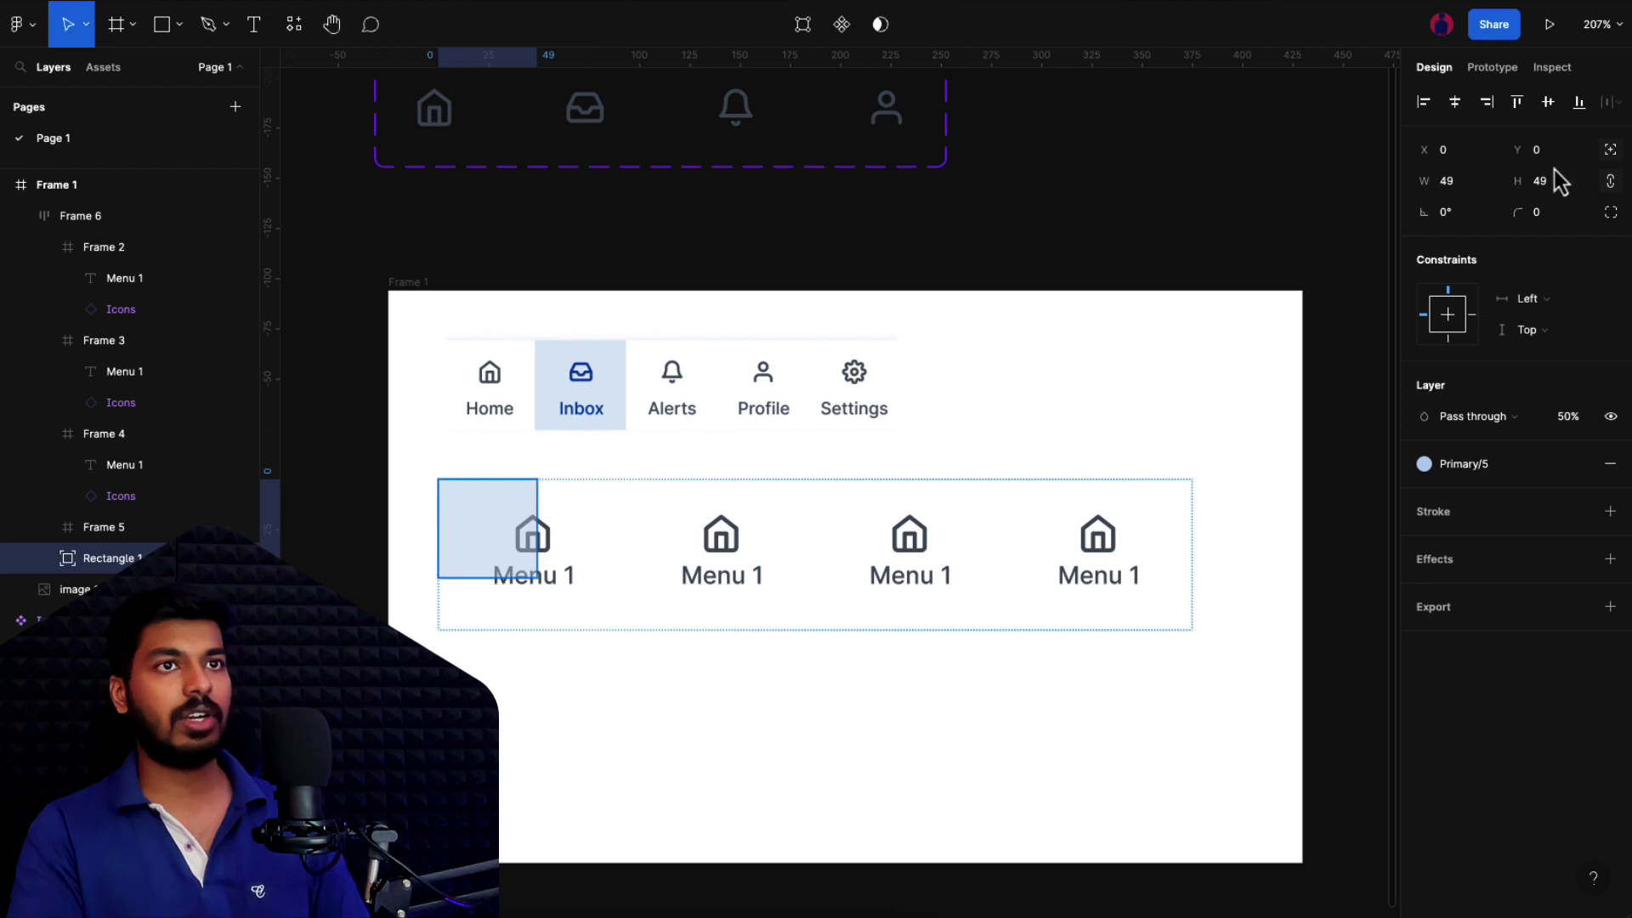
click(1455, 180)
text(93.)
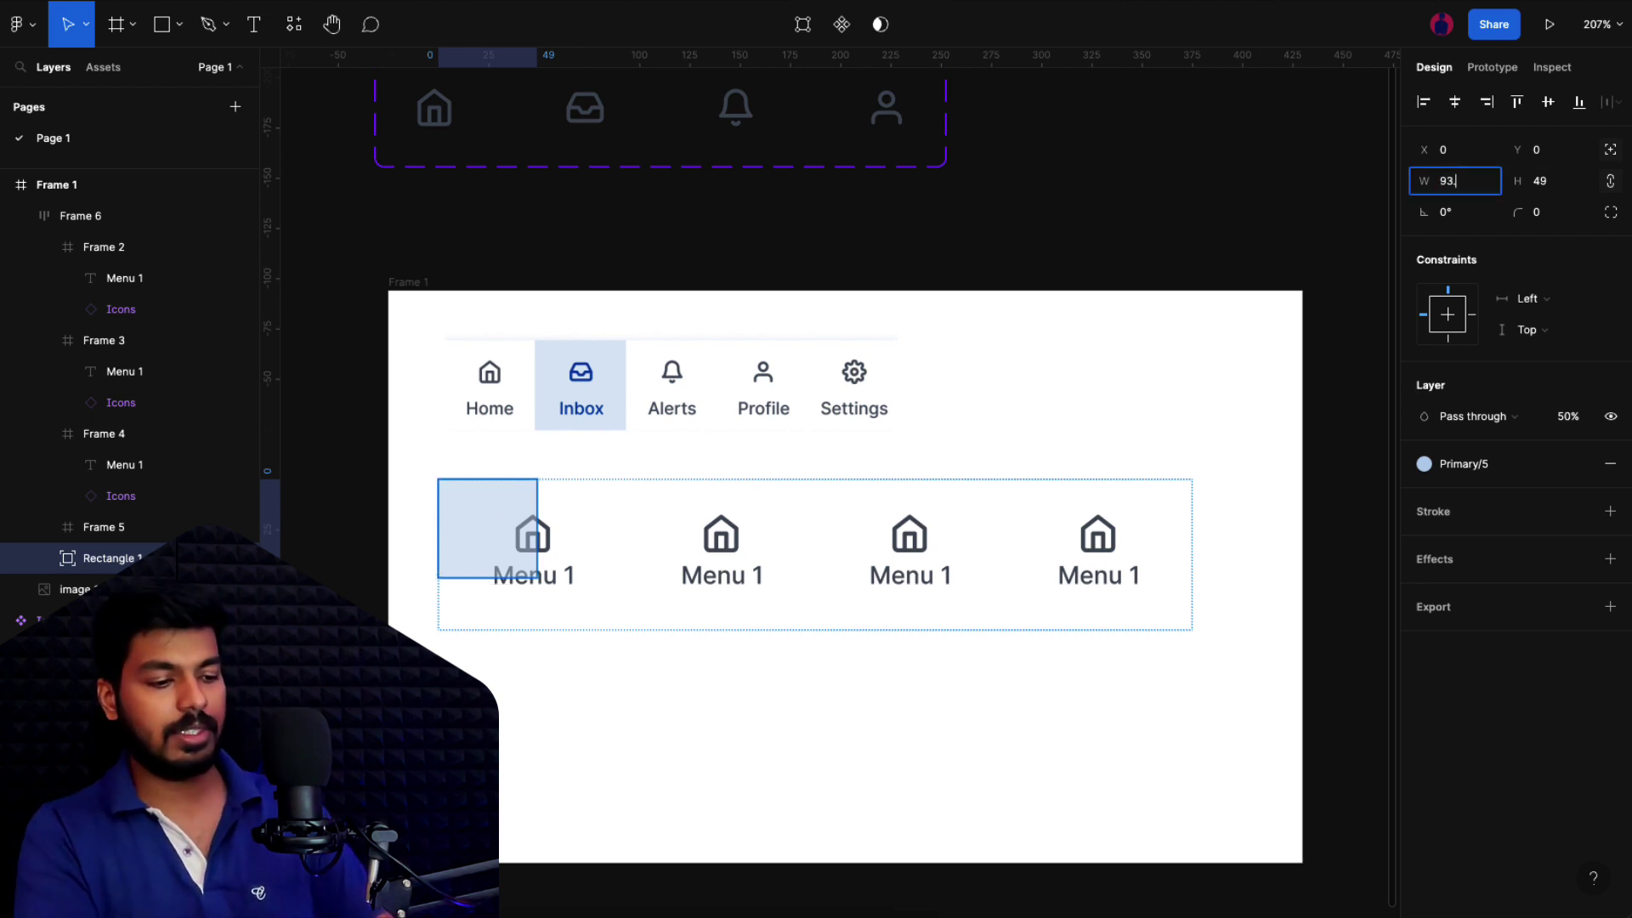
text(75)
key(Return)
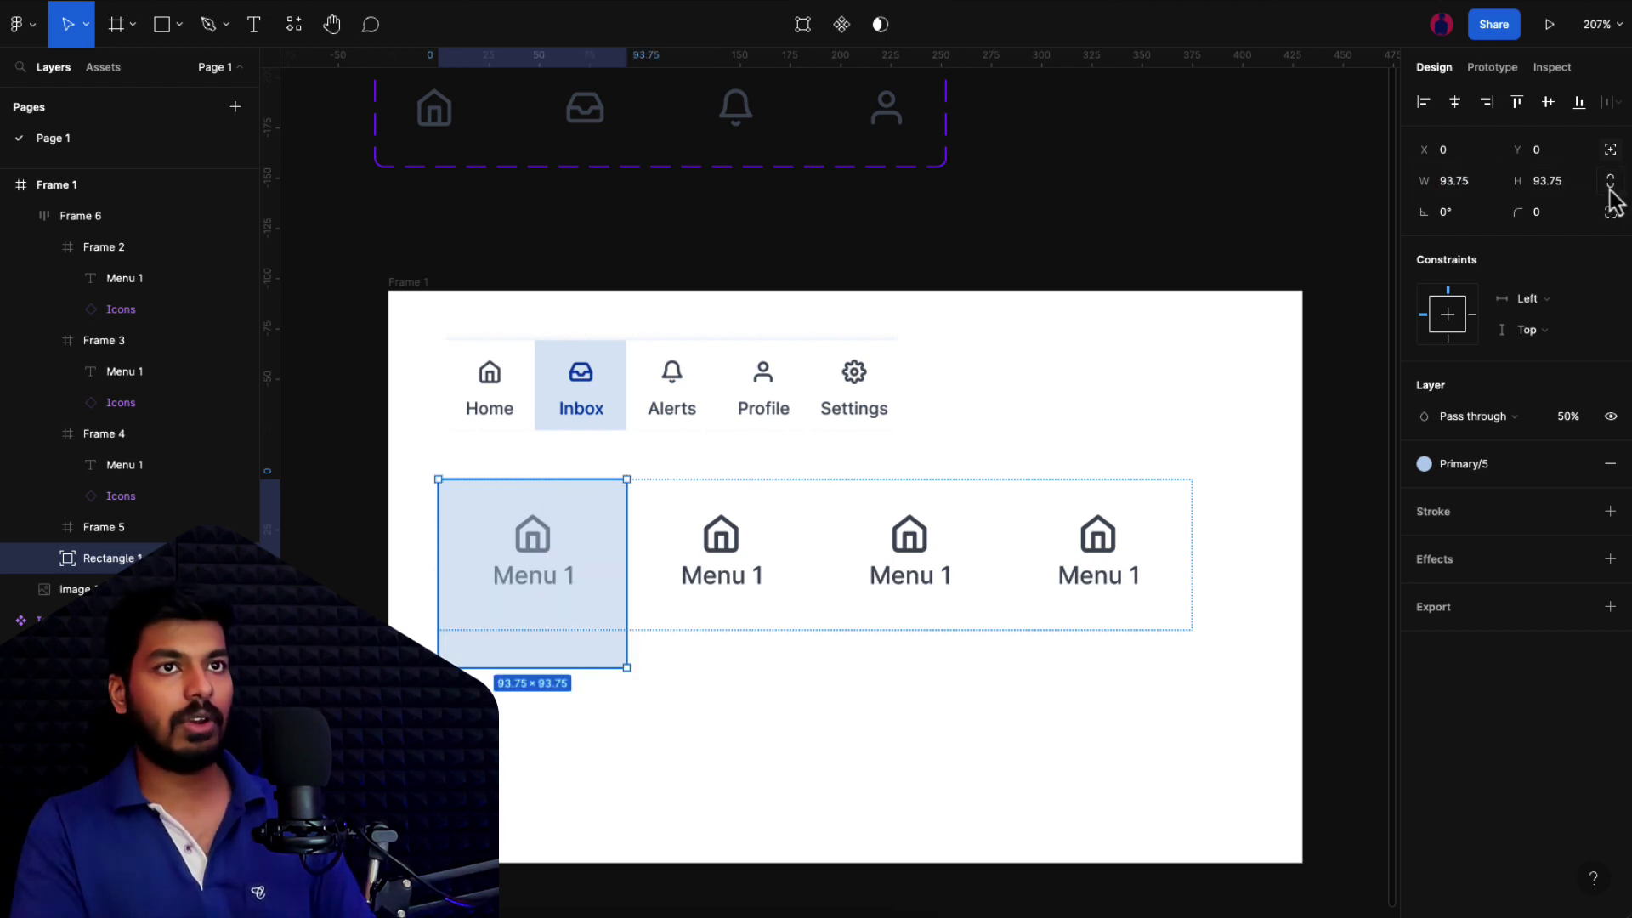
click(1519, 181)
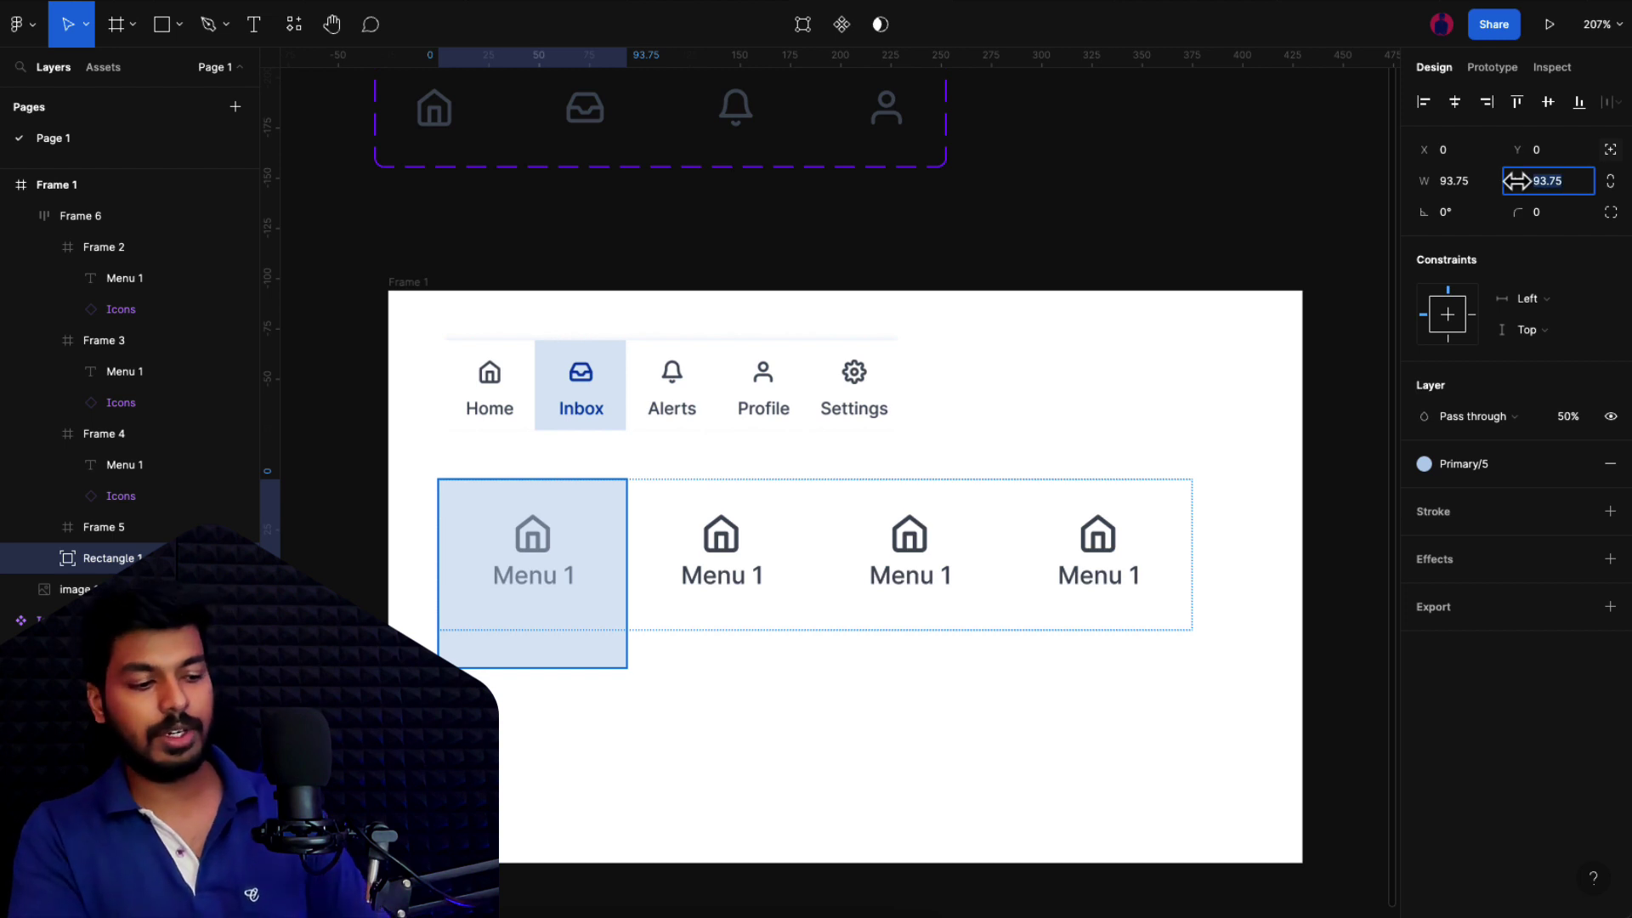
text(75)
key(Return)
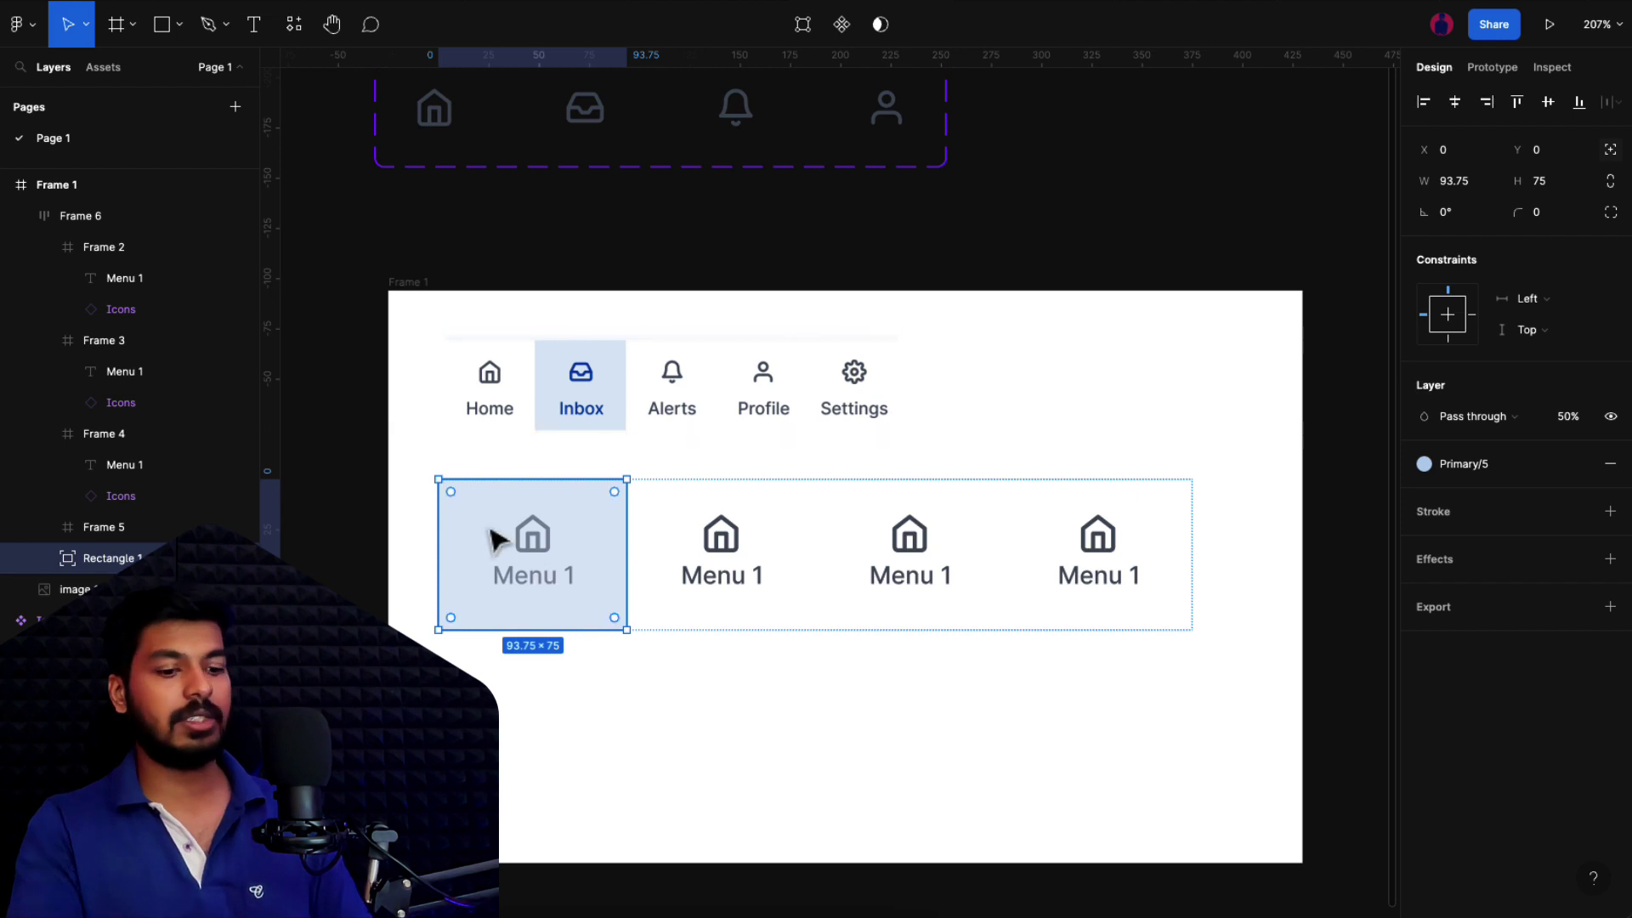
Step: Reorder the highlight rectangle within the menu row so it sits behind all four menu items
key(ctrl+bracketright)
key(ctrl+bracketright)
key(ctrl+bracketright)
key(ctrl+bracketright)
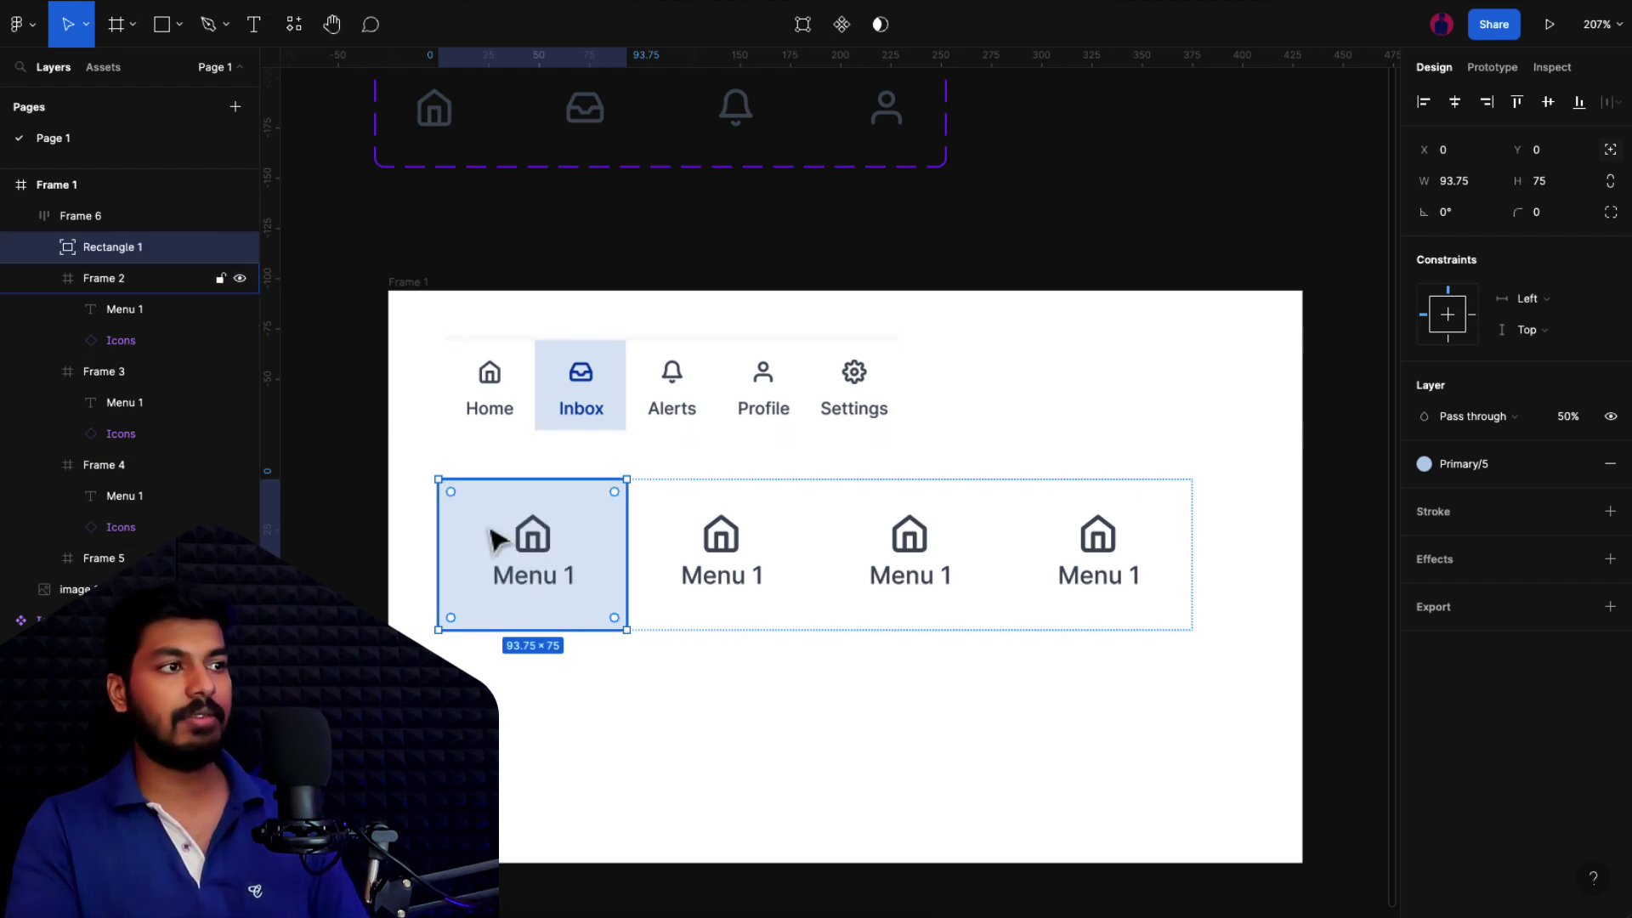
click(1016, 703)
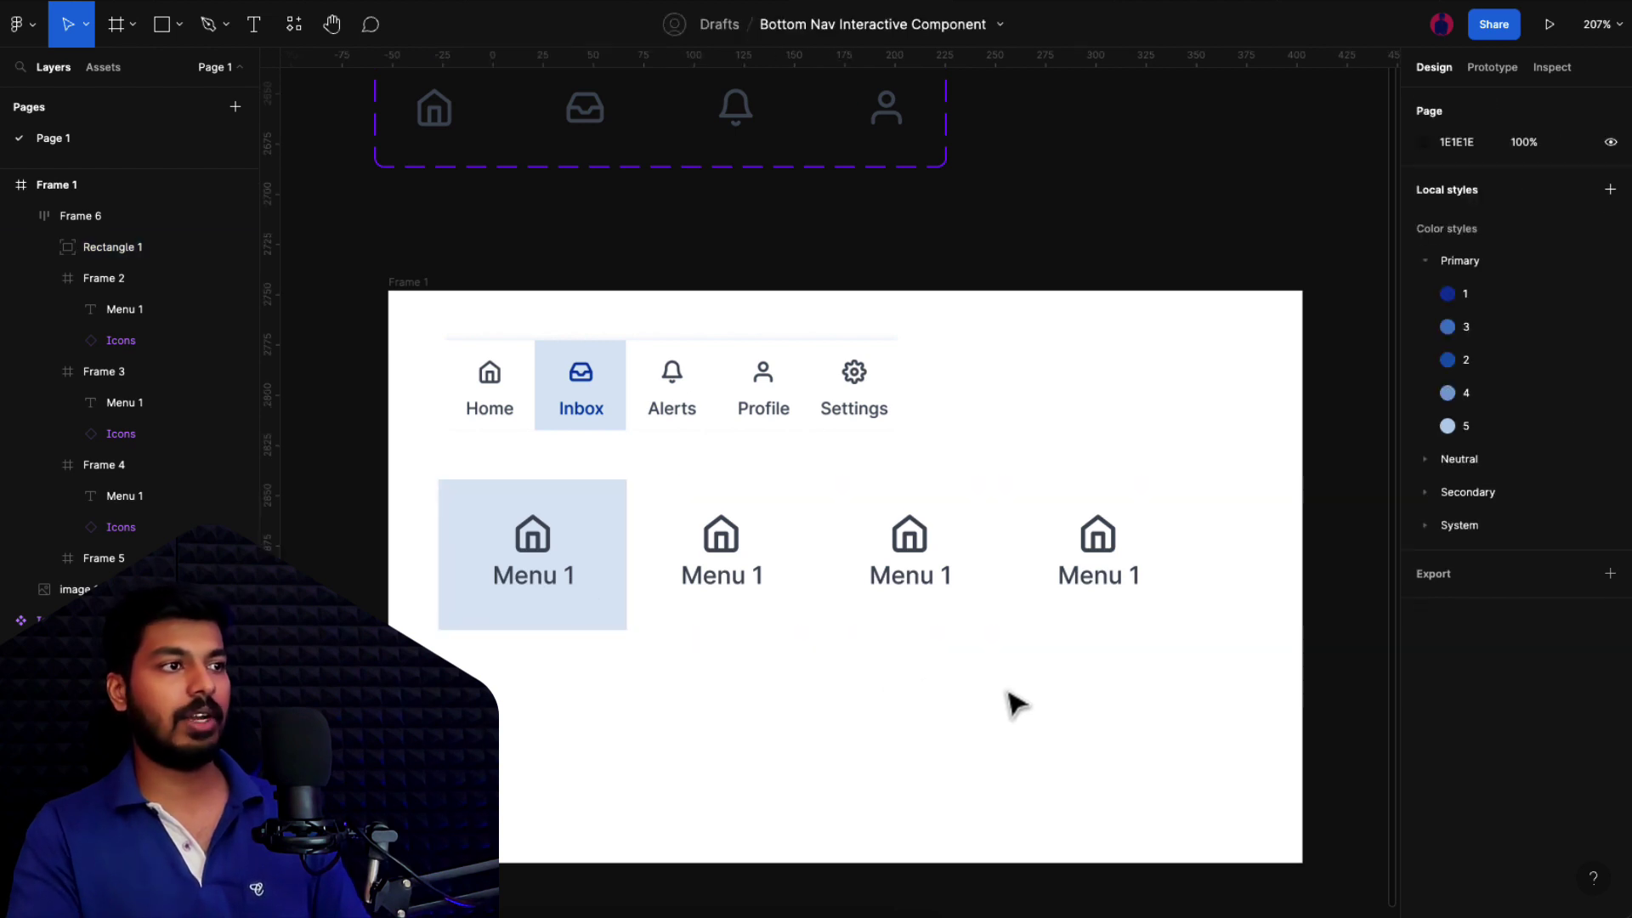
Step: Switch the icon variants of the second, third and fourth menu items to Icons_03, Icons_02 and Icons_01 respectively
double_click(727, 538)
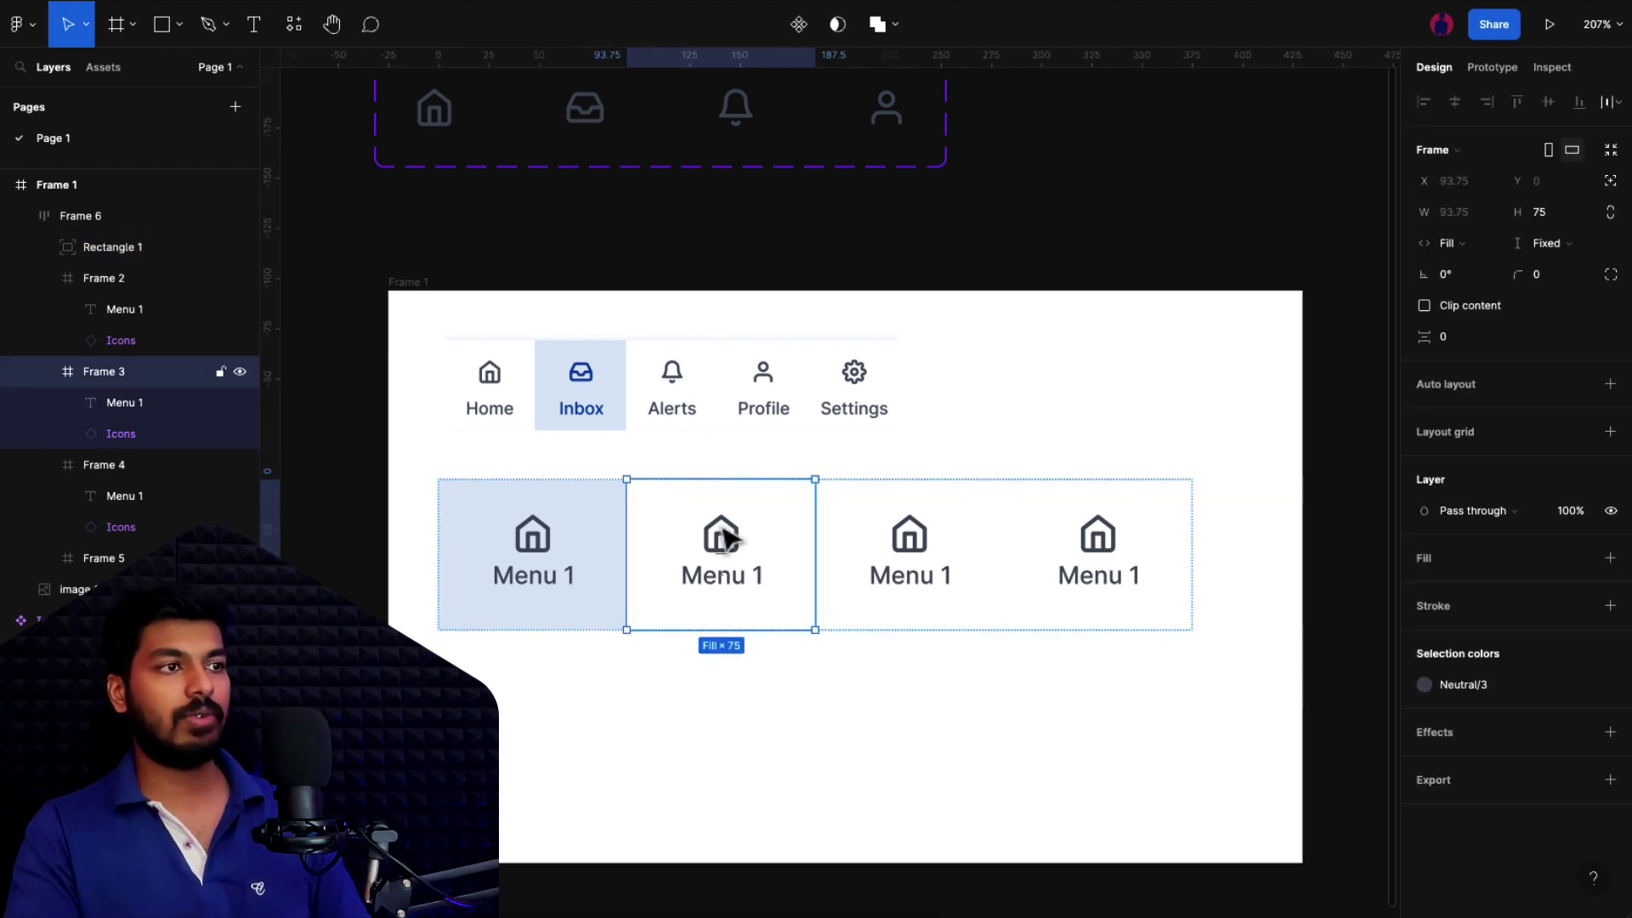
click(723, 536)
click(1547, 361)
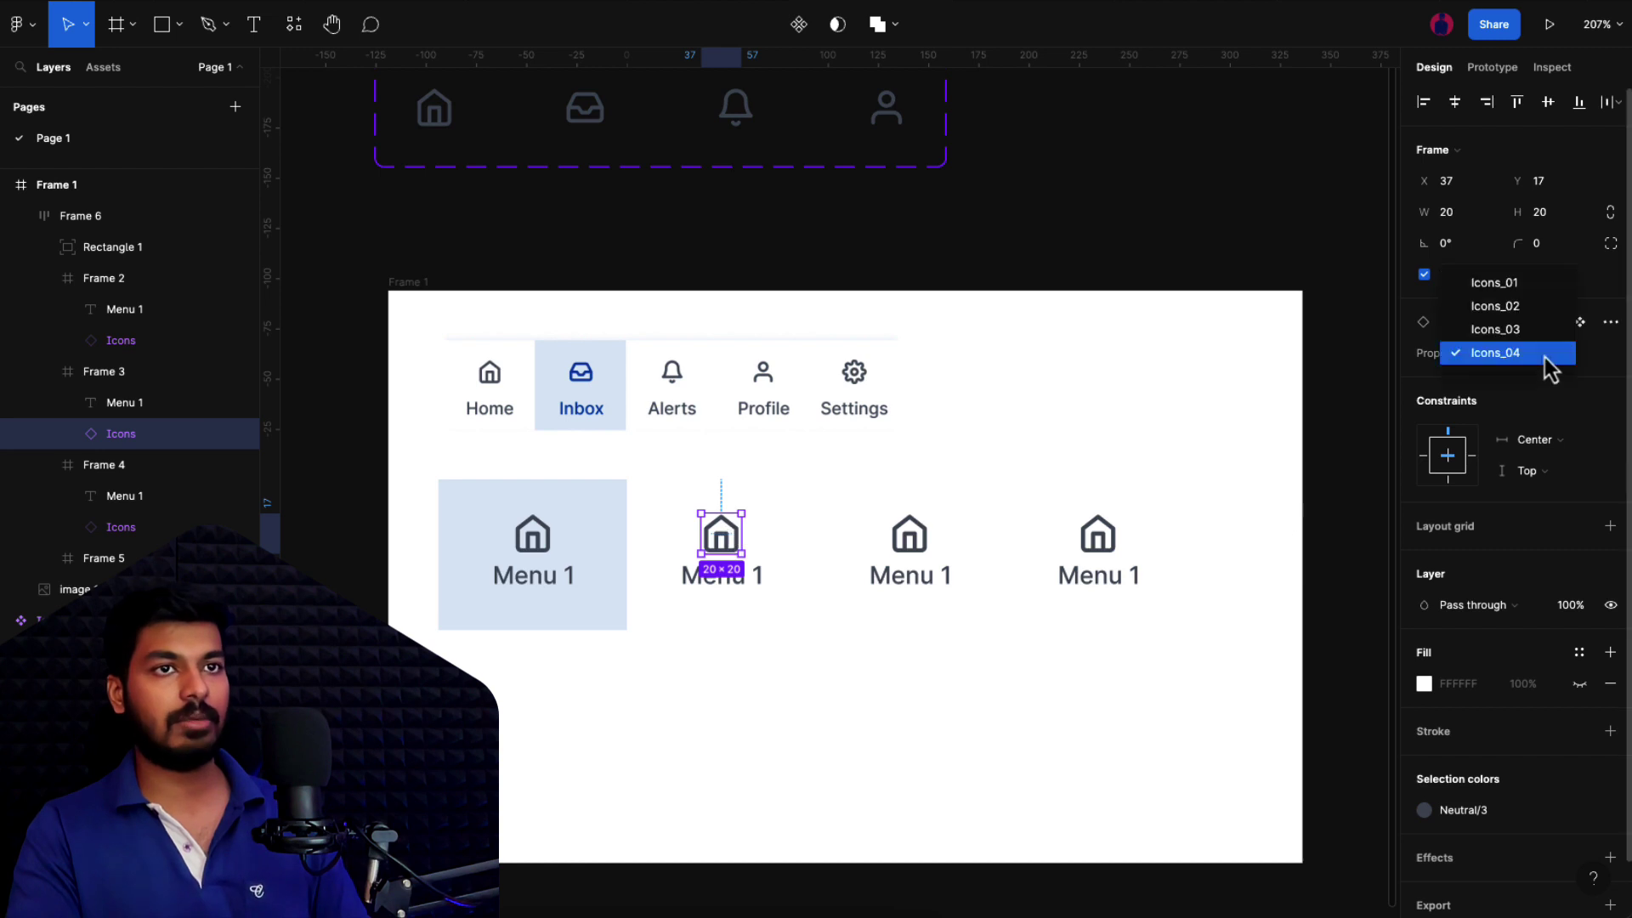
click(1521, 329)
click(976, 536)
click(910, 534)
click(1545, 364)
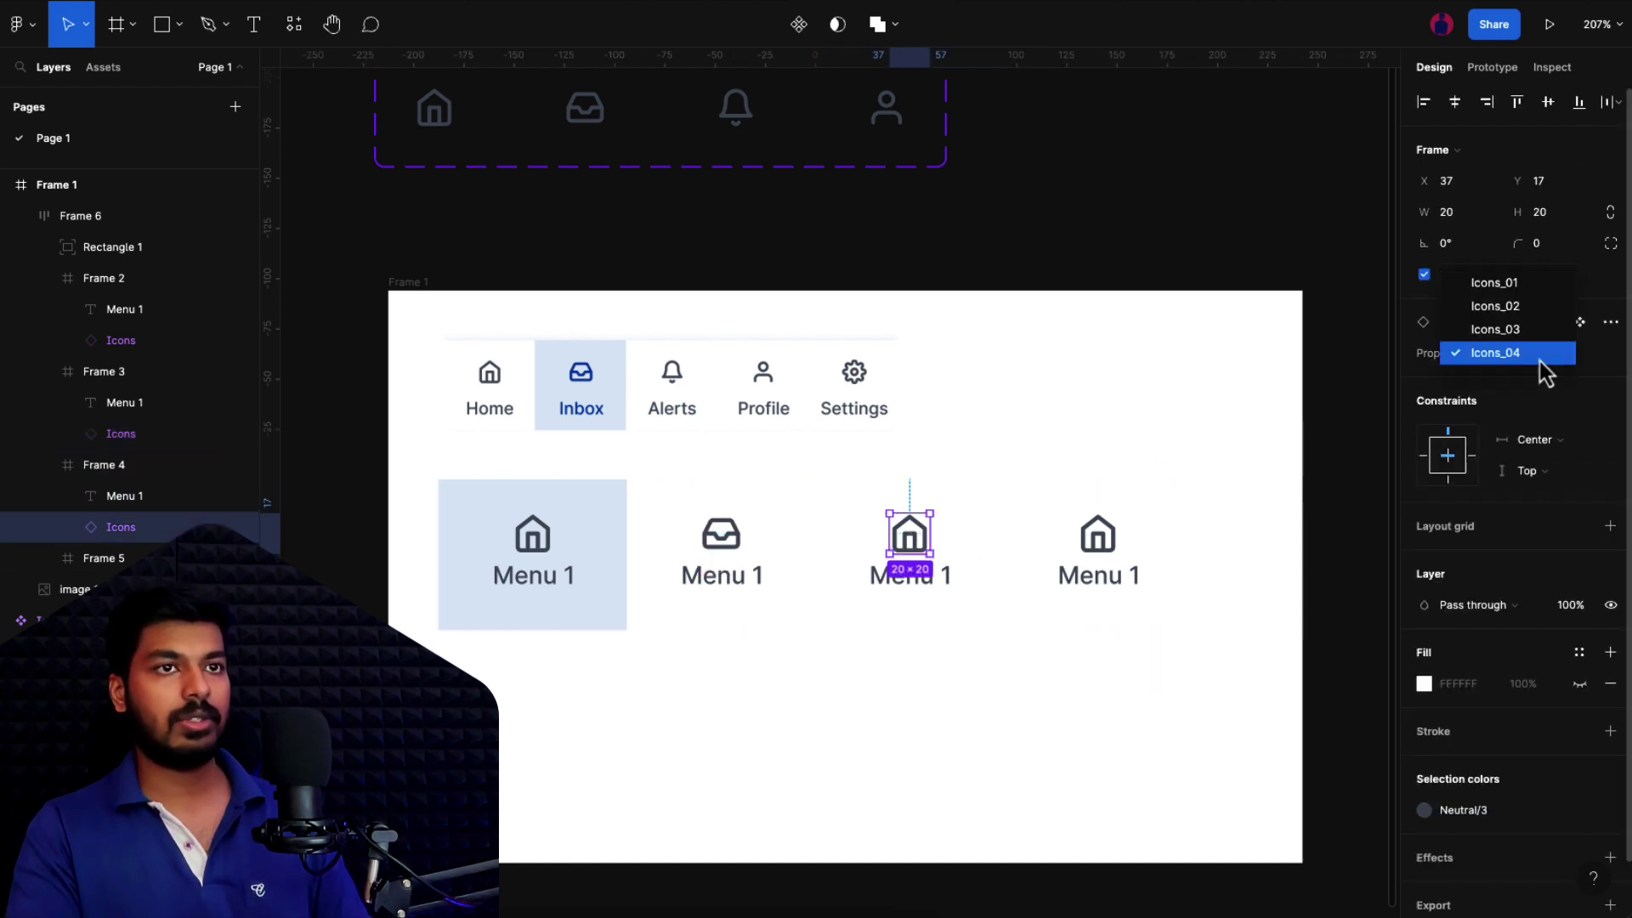
click(1530, 308)
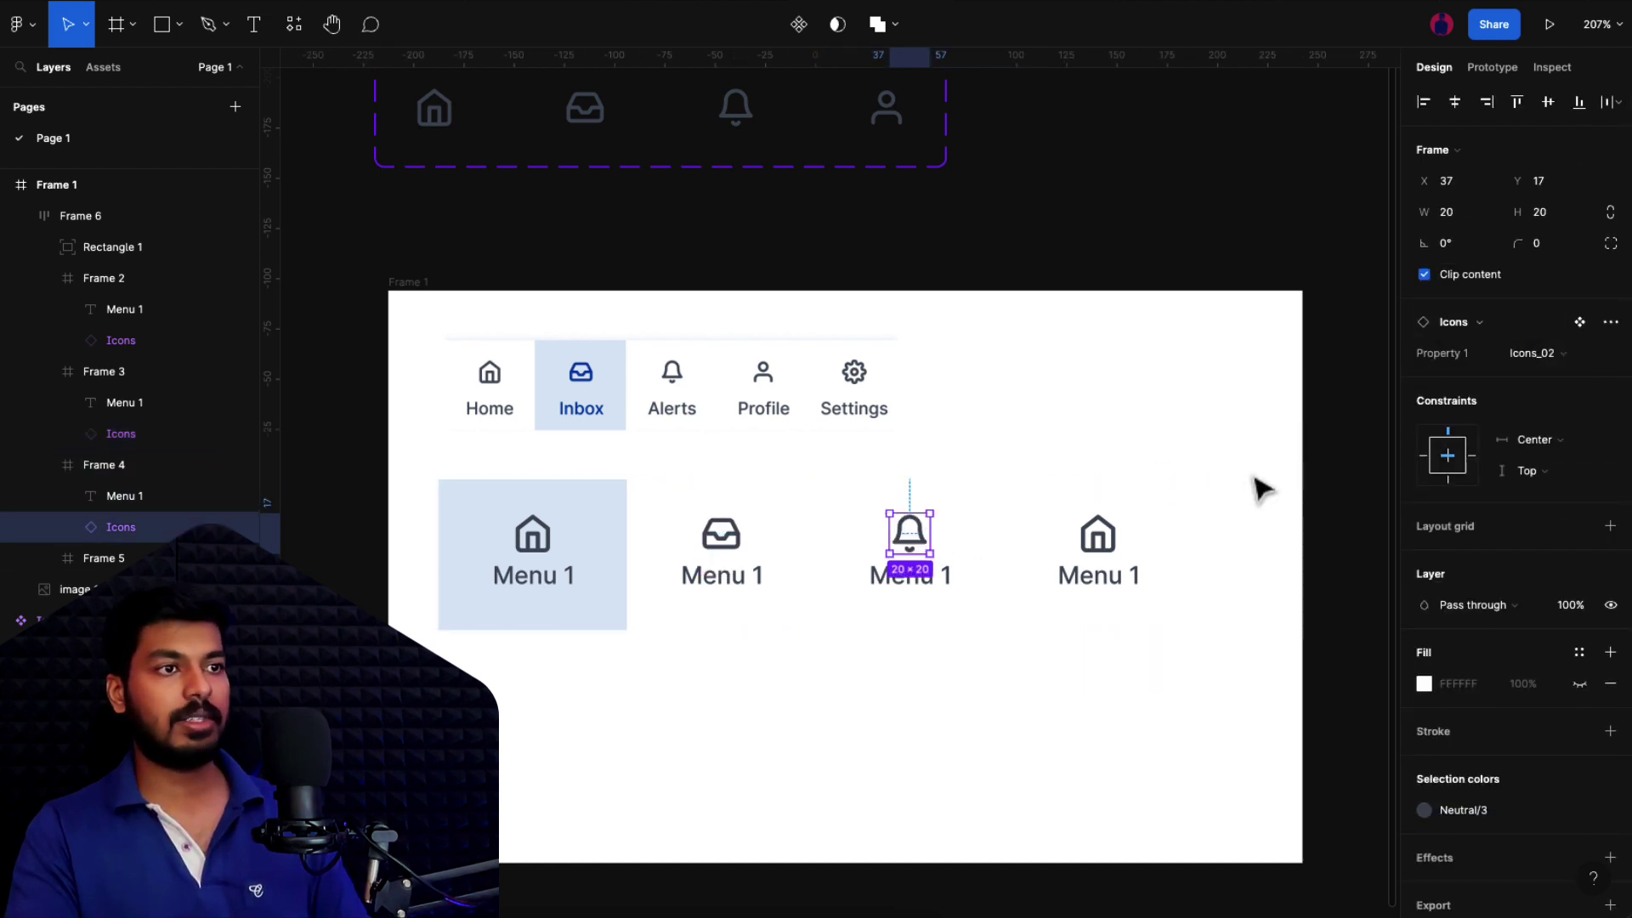
double_click(1106, 537)
click(1537, 353)
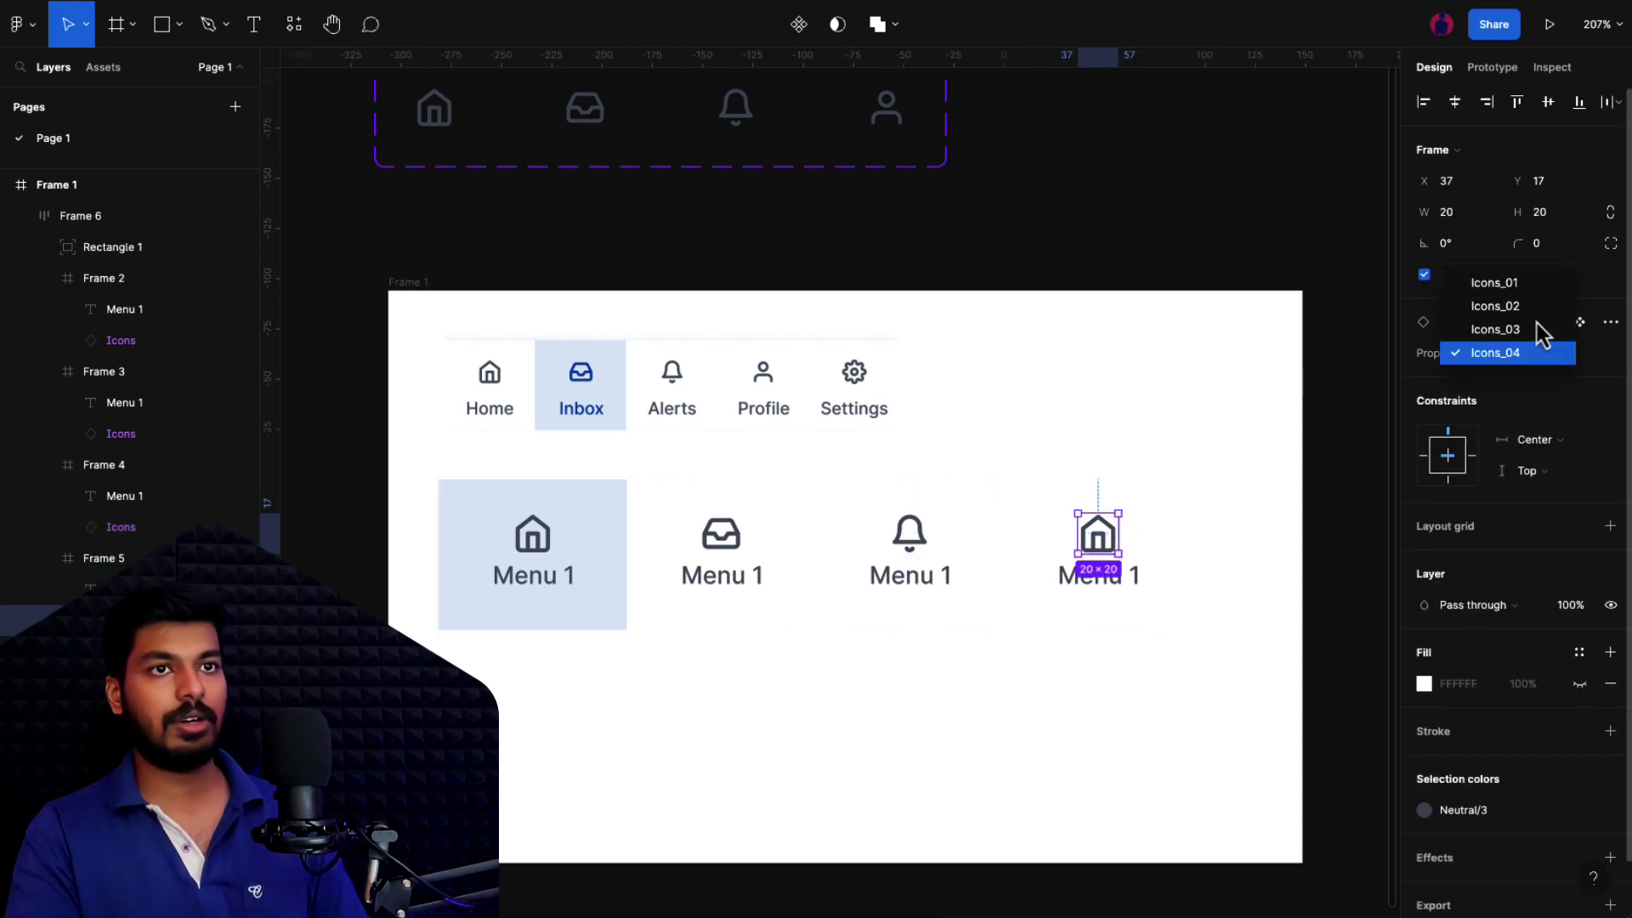
click(1530, 279)
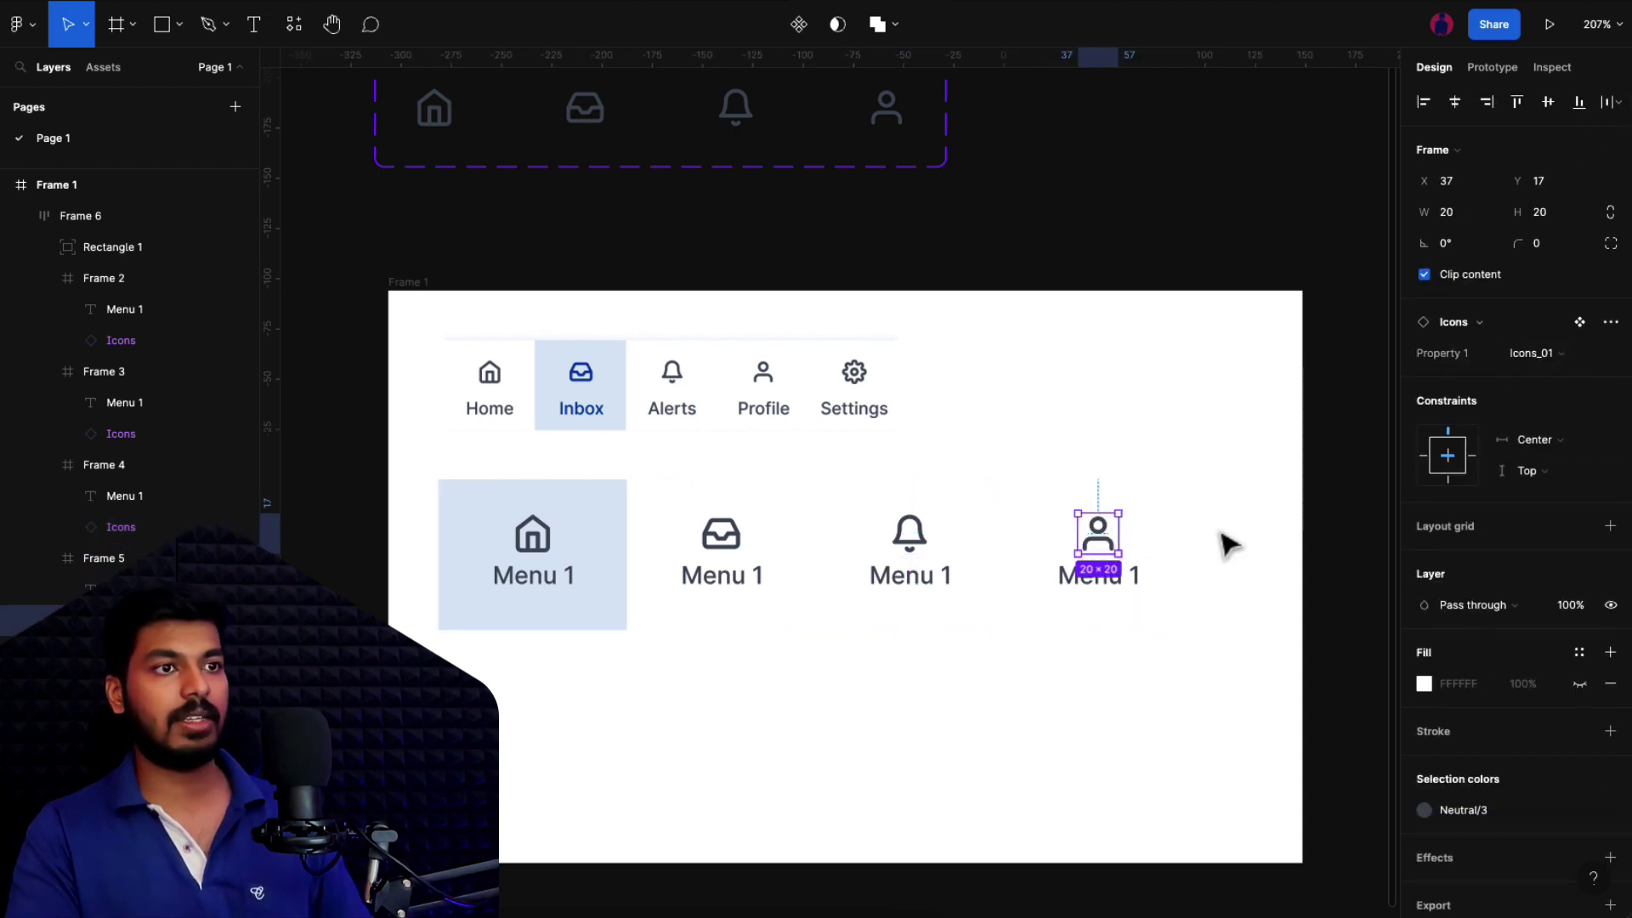
Step: Relabel the second, third and fourth menu items as Menu 2, Menu 3 and Menu 4
click(759, 589)
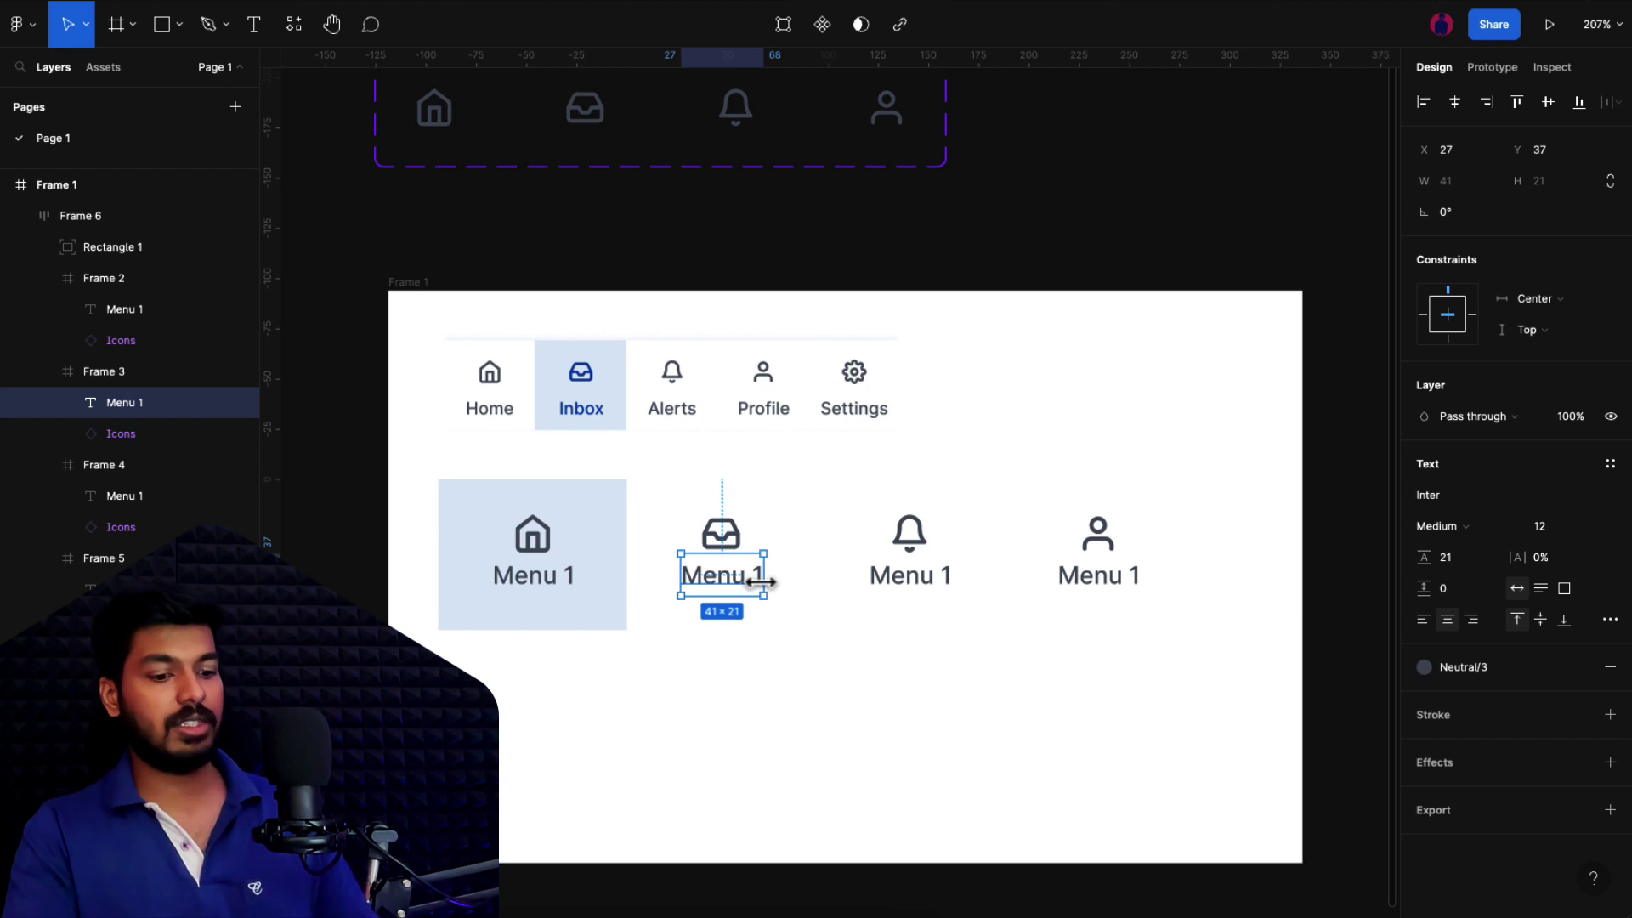
double_click(759, 582)
click(759, 582)
key(BackSpace)
text(2)
key(Escape)
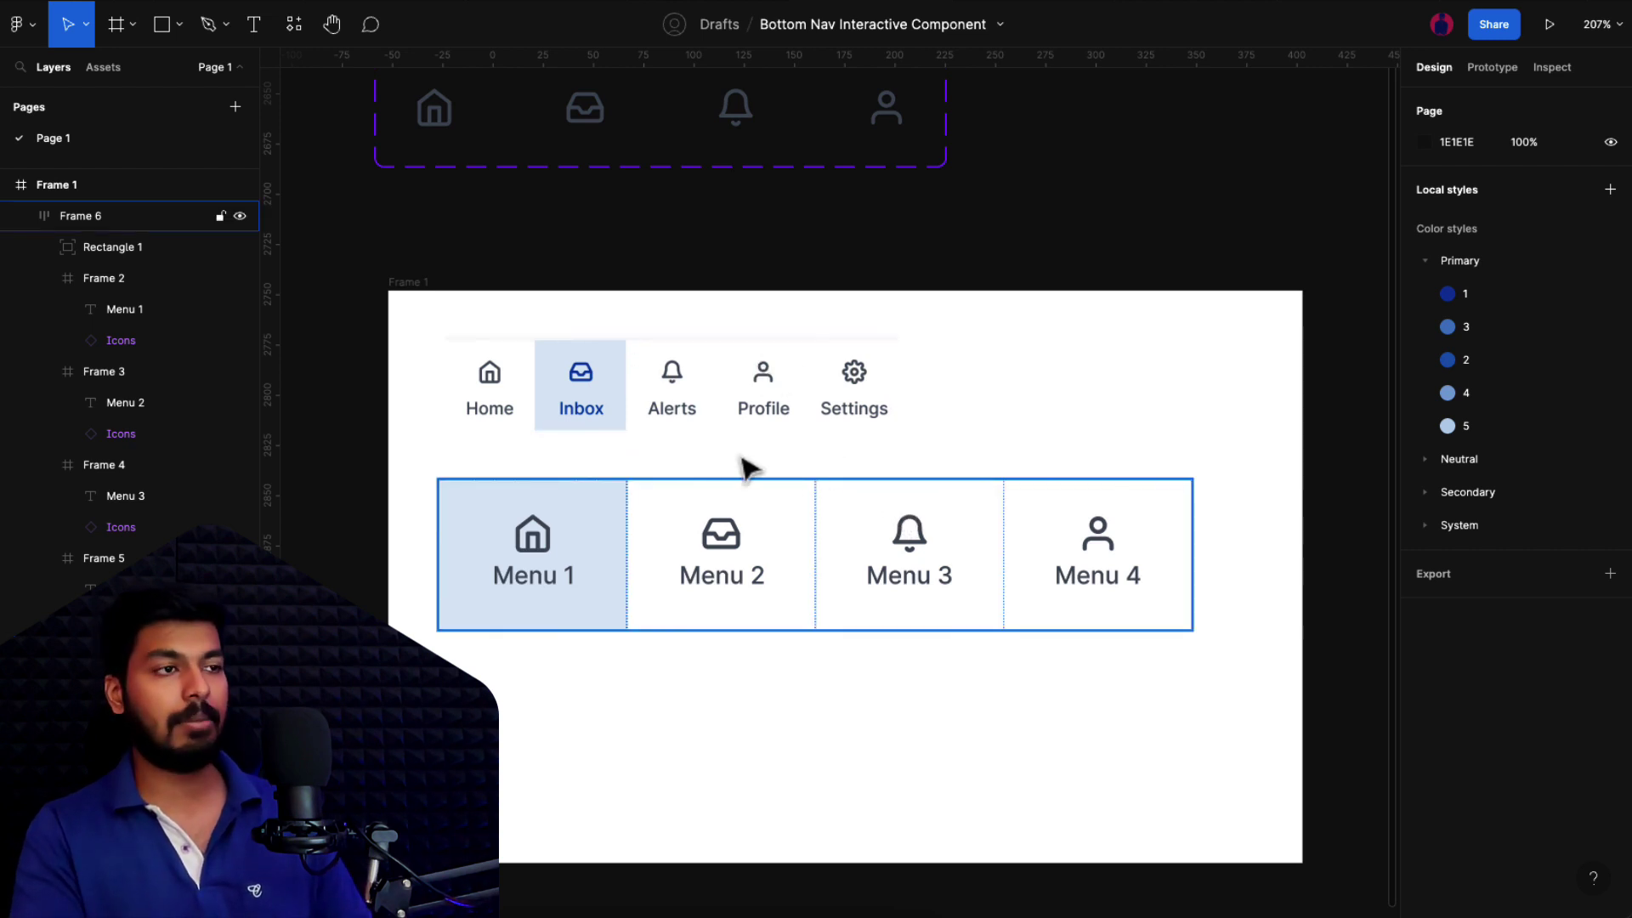
Step: Delete the reference navigation image above the menu row and move the row to about X 40, Y 32
click(672, 423)
key(Delete)
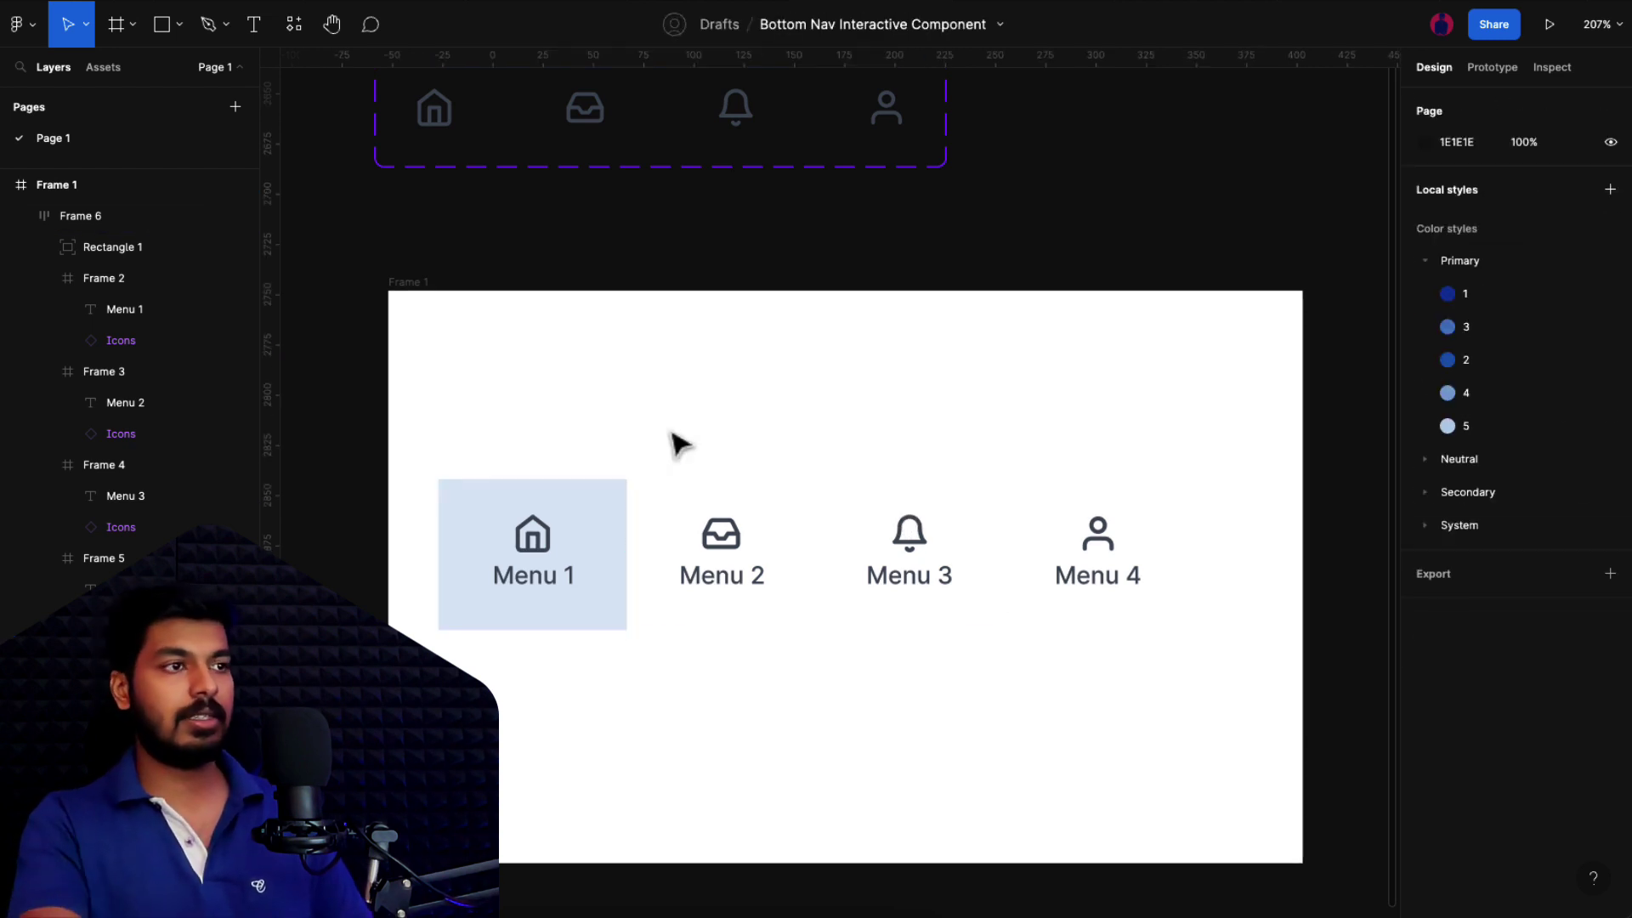
click(996, 621)
scroll(995, 619, down, 5)
scroll(1008, 606, down, 2)
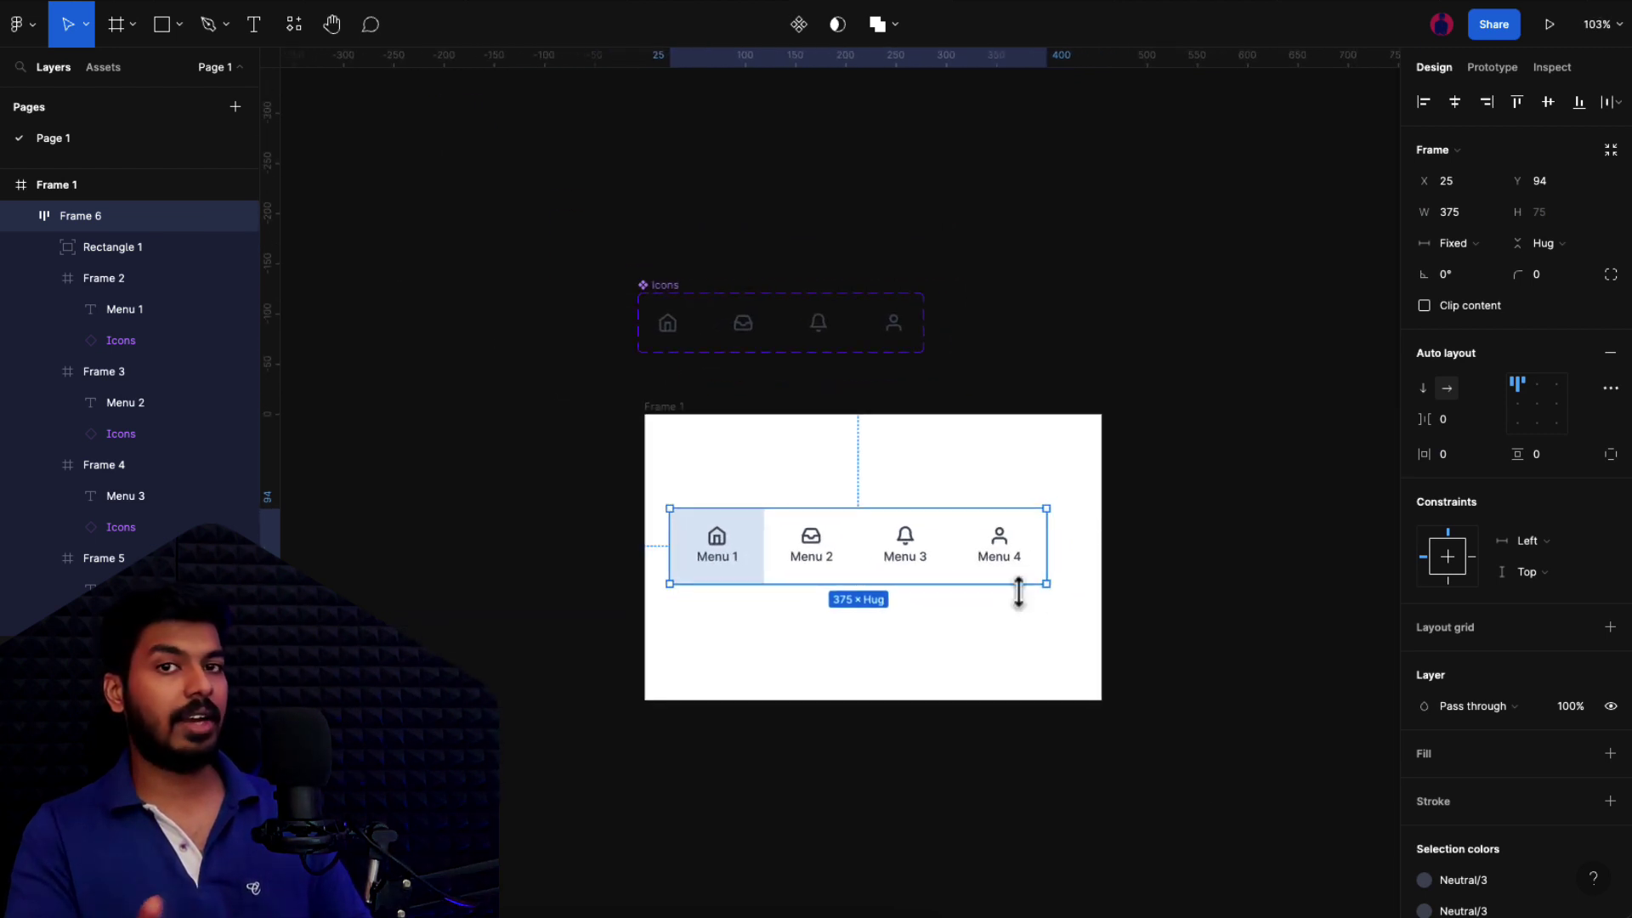
drag(927, 565, 950, 504)
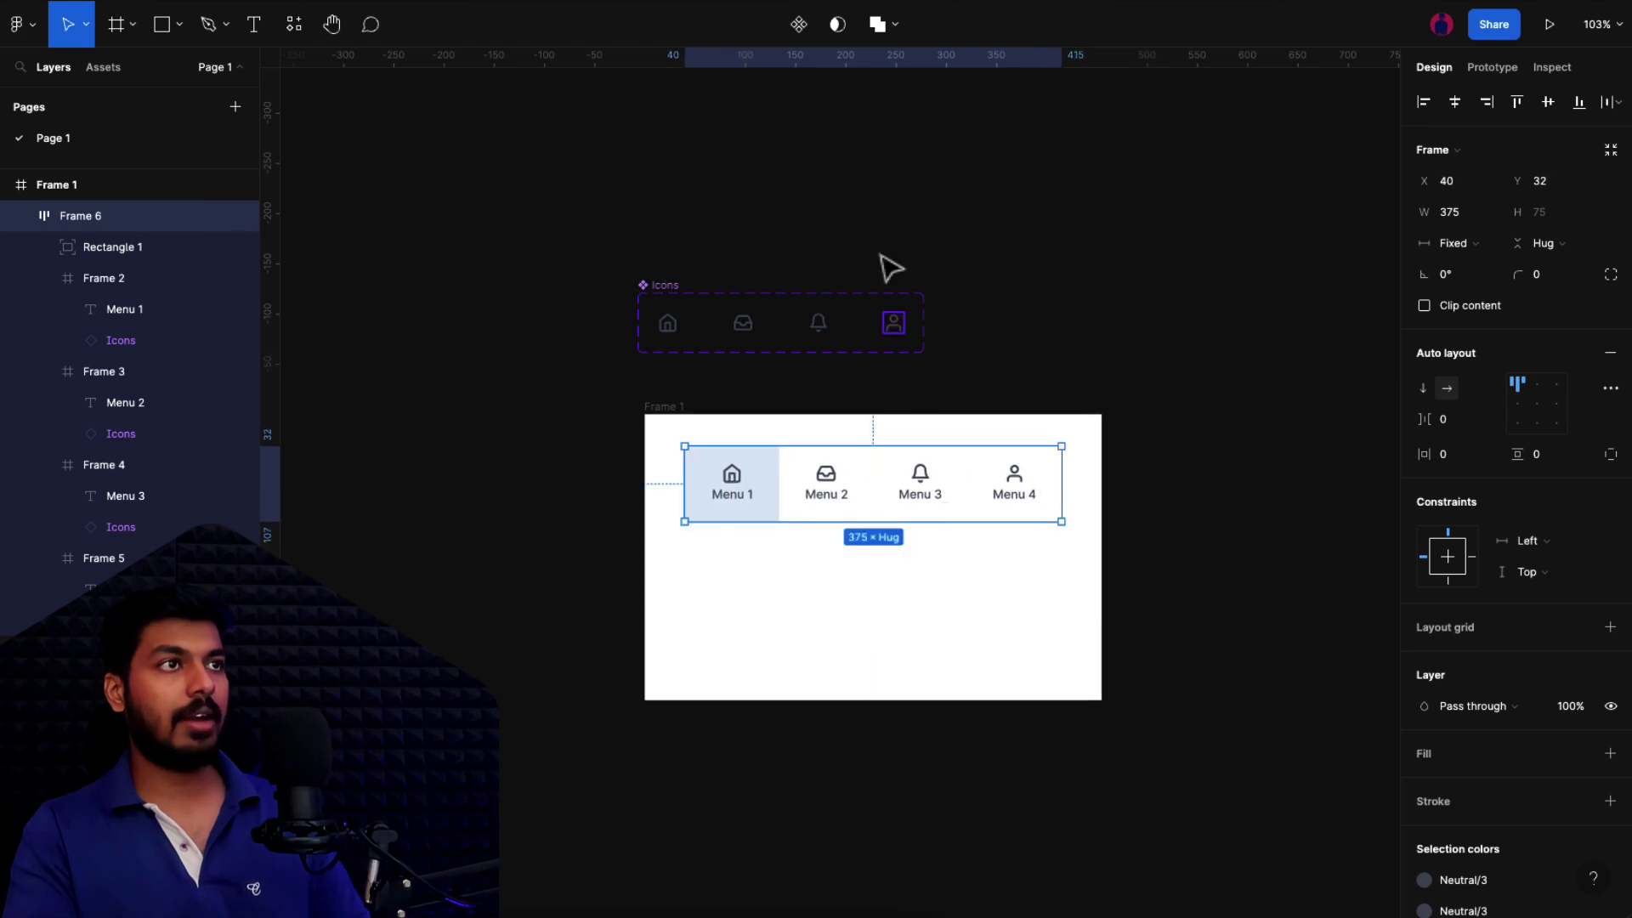
Step: Turn the menu row into a component with a second variant, and enlarge the white Frame 1 to about 950 by 661
click(797, 34)
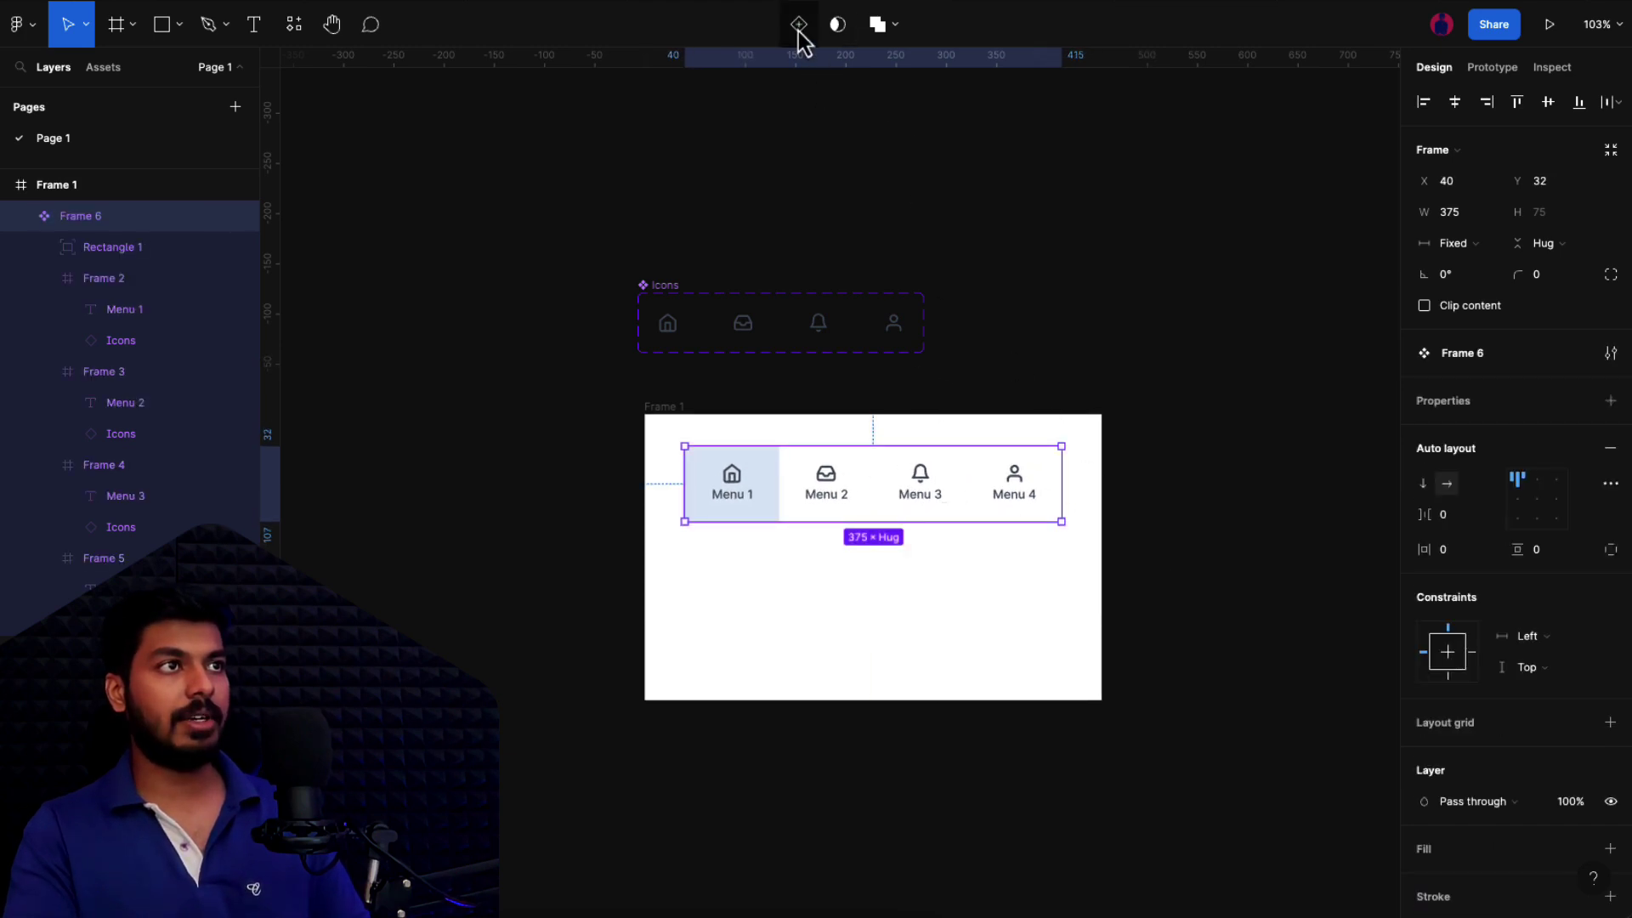
click(798, 26)
click(680, 411)
scroll(669, 417, down, 2)
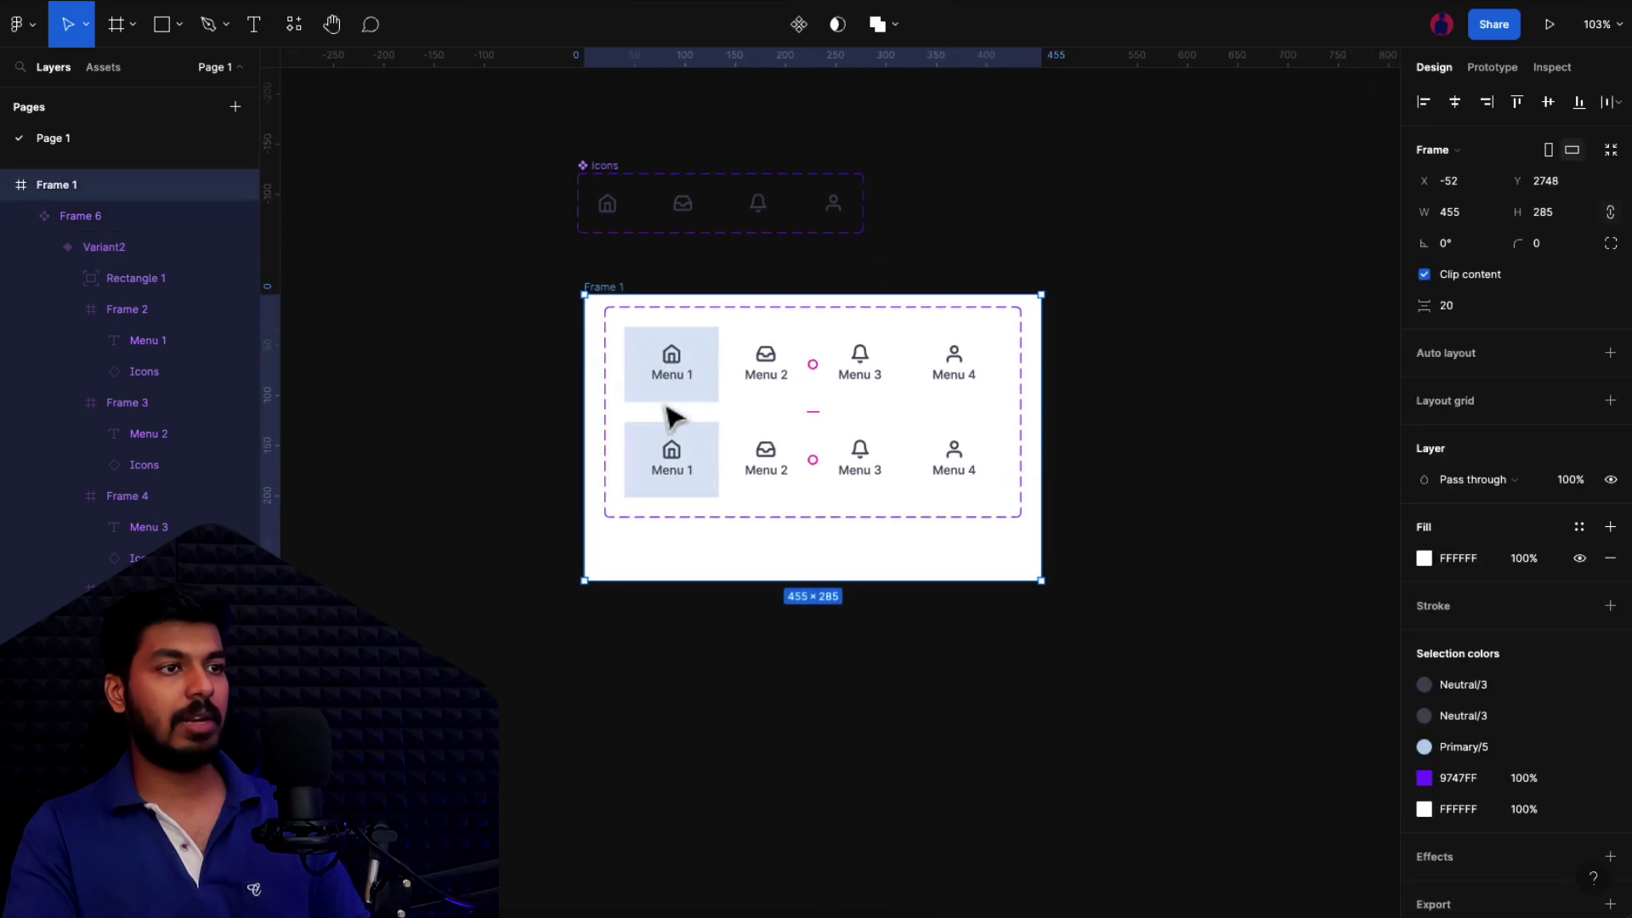
scroll(844, 474, down, 3)
drag(950, 525, 1336, 817)
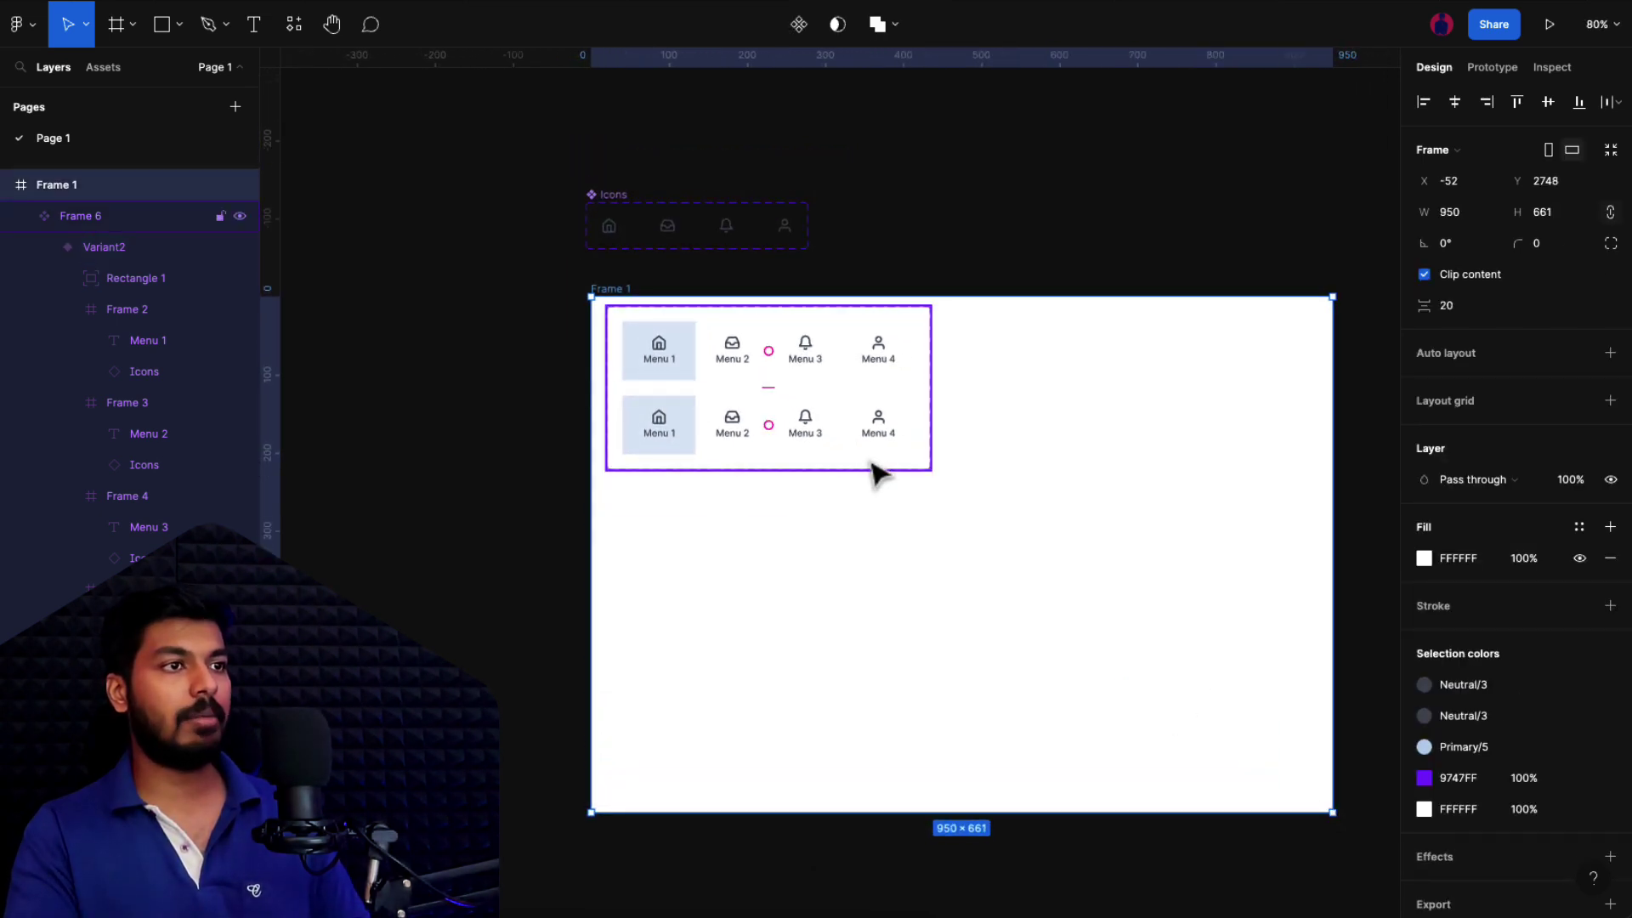
Step: Add two more variants below the existing ones so the component set has four menu rows
click(867, 464)
click(768, 497)
click(768, 568)
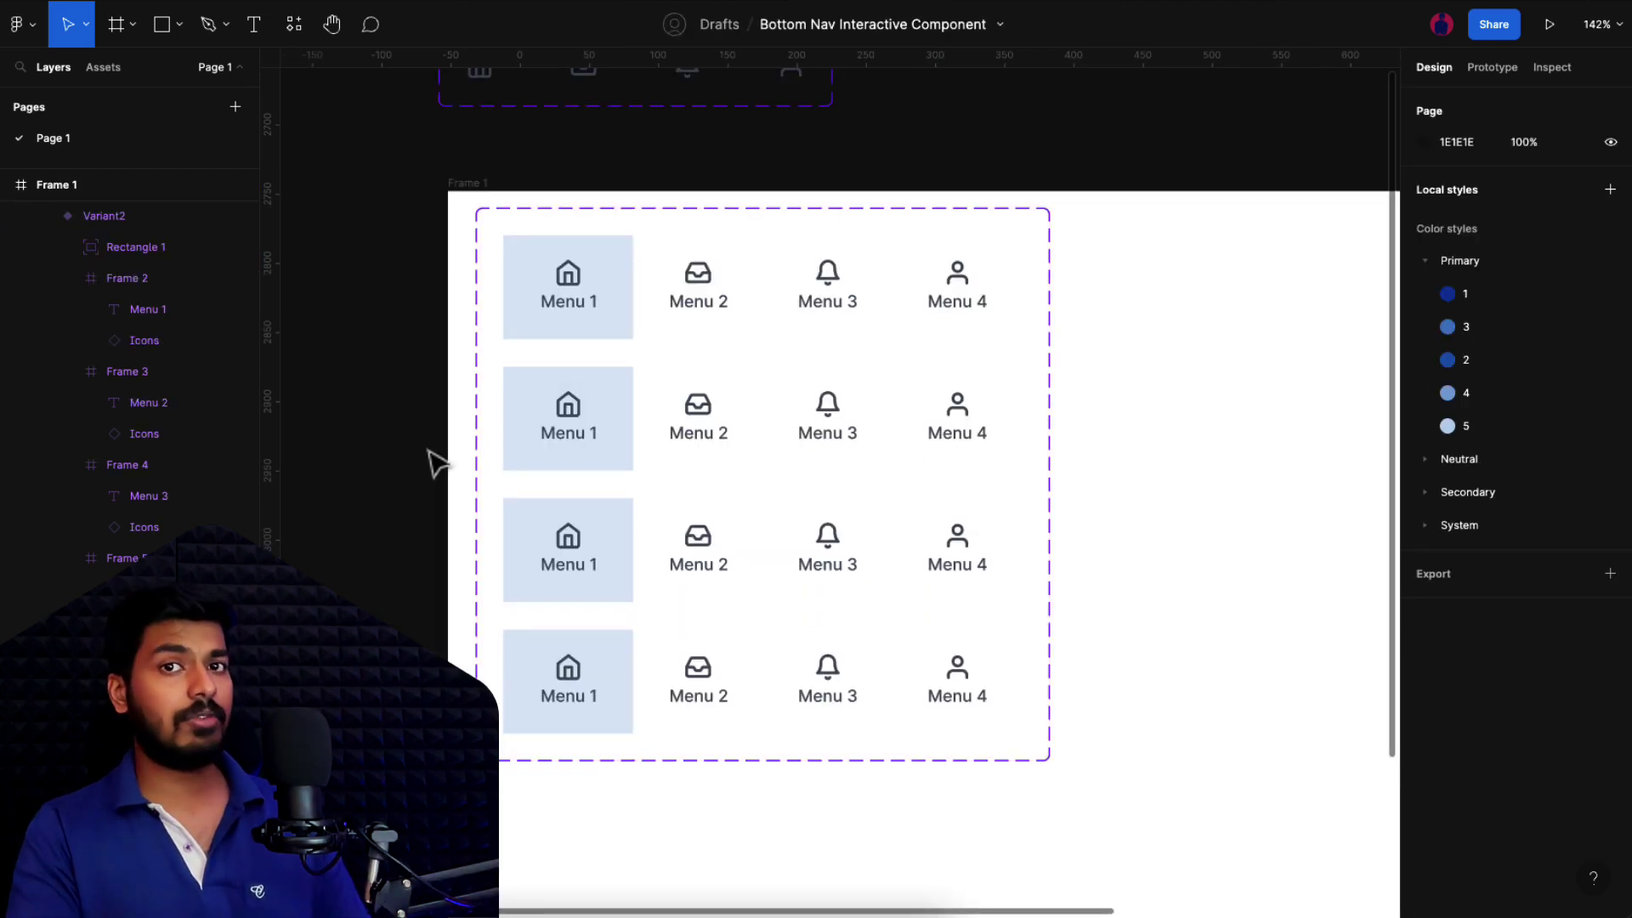
Step: Align the highlight rectangle in the second variant with the Menu 2 item
click(623, 474)
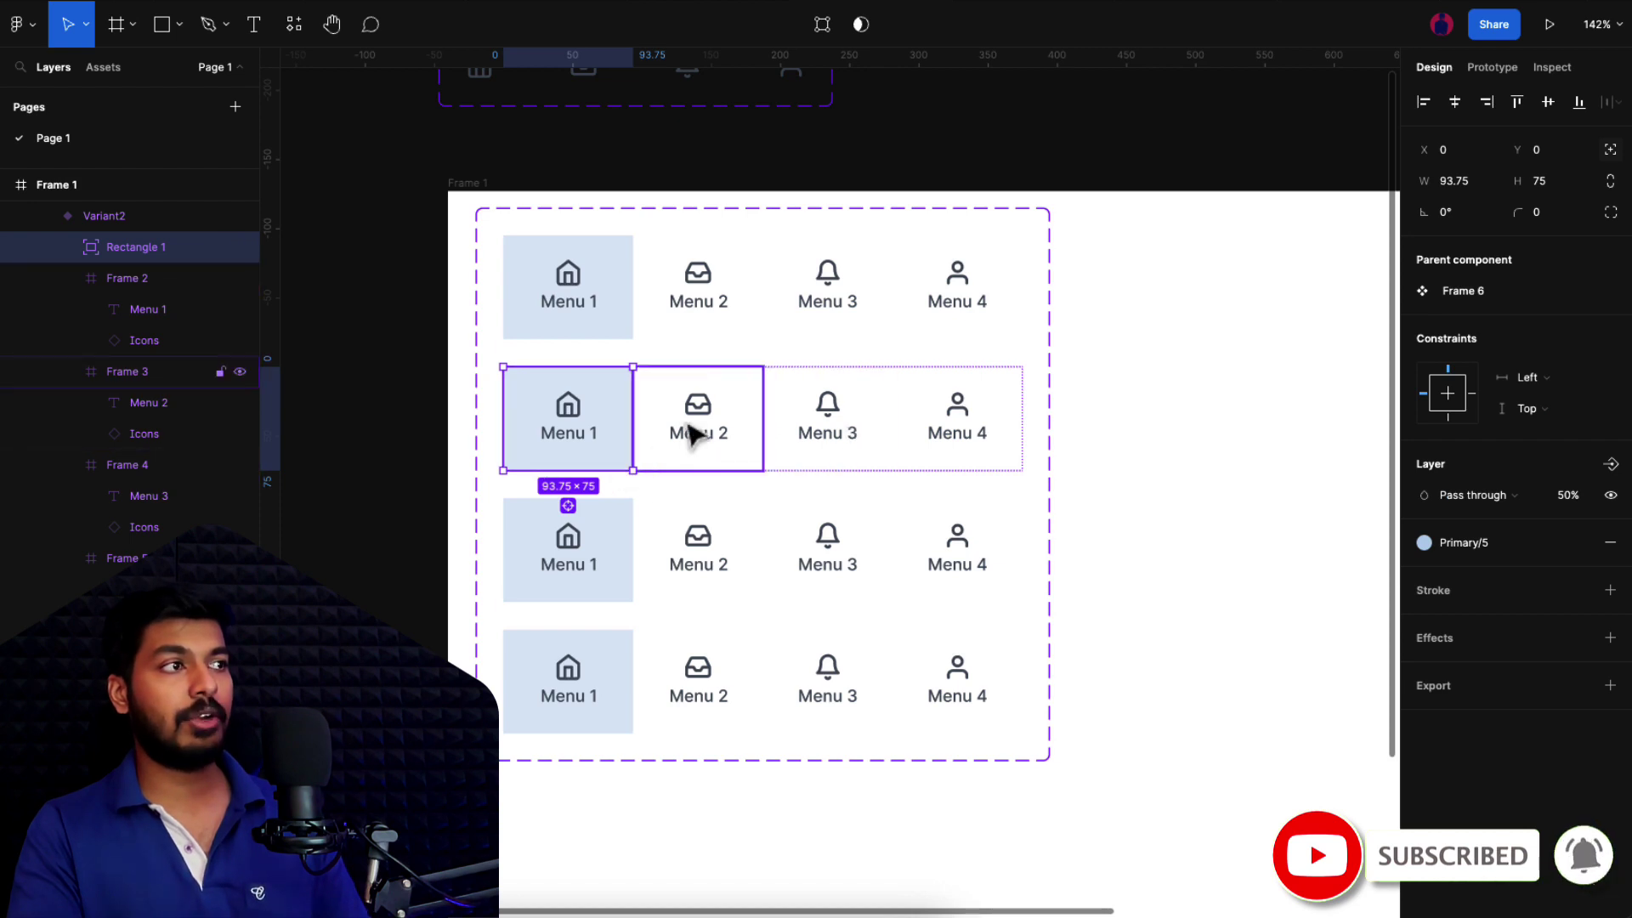
shift+click(740, 472)
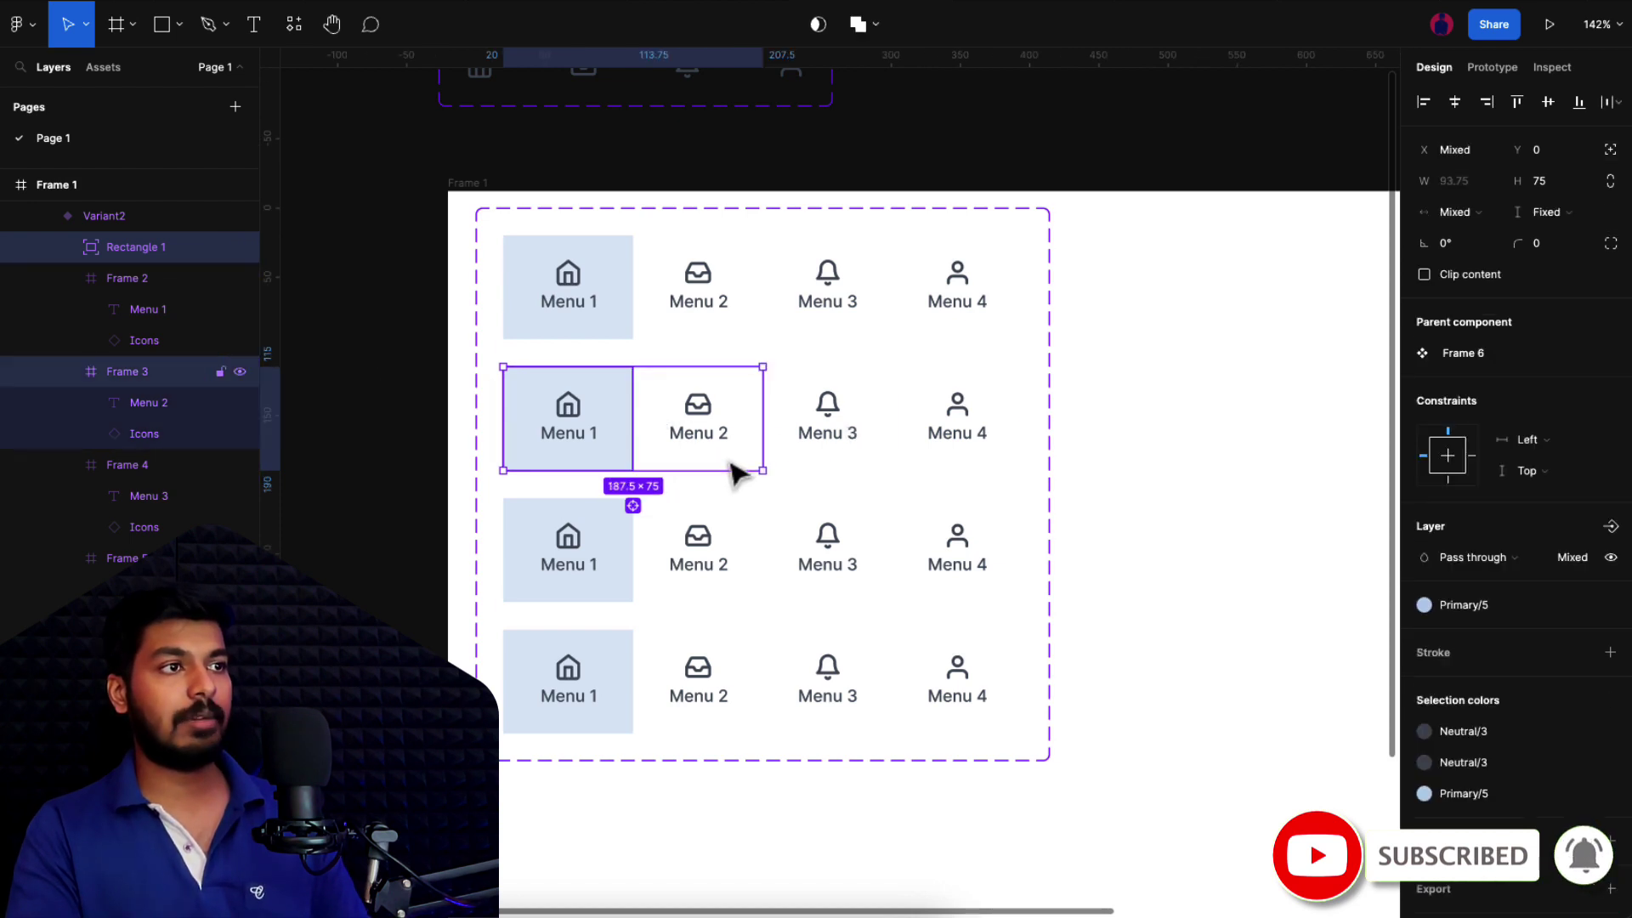
click(1488, 104)
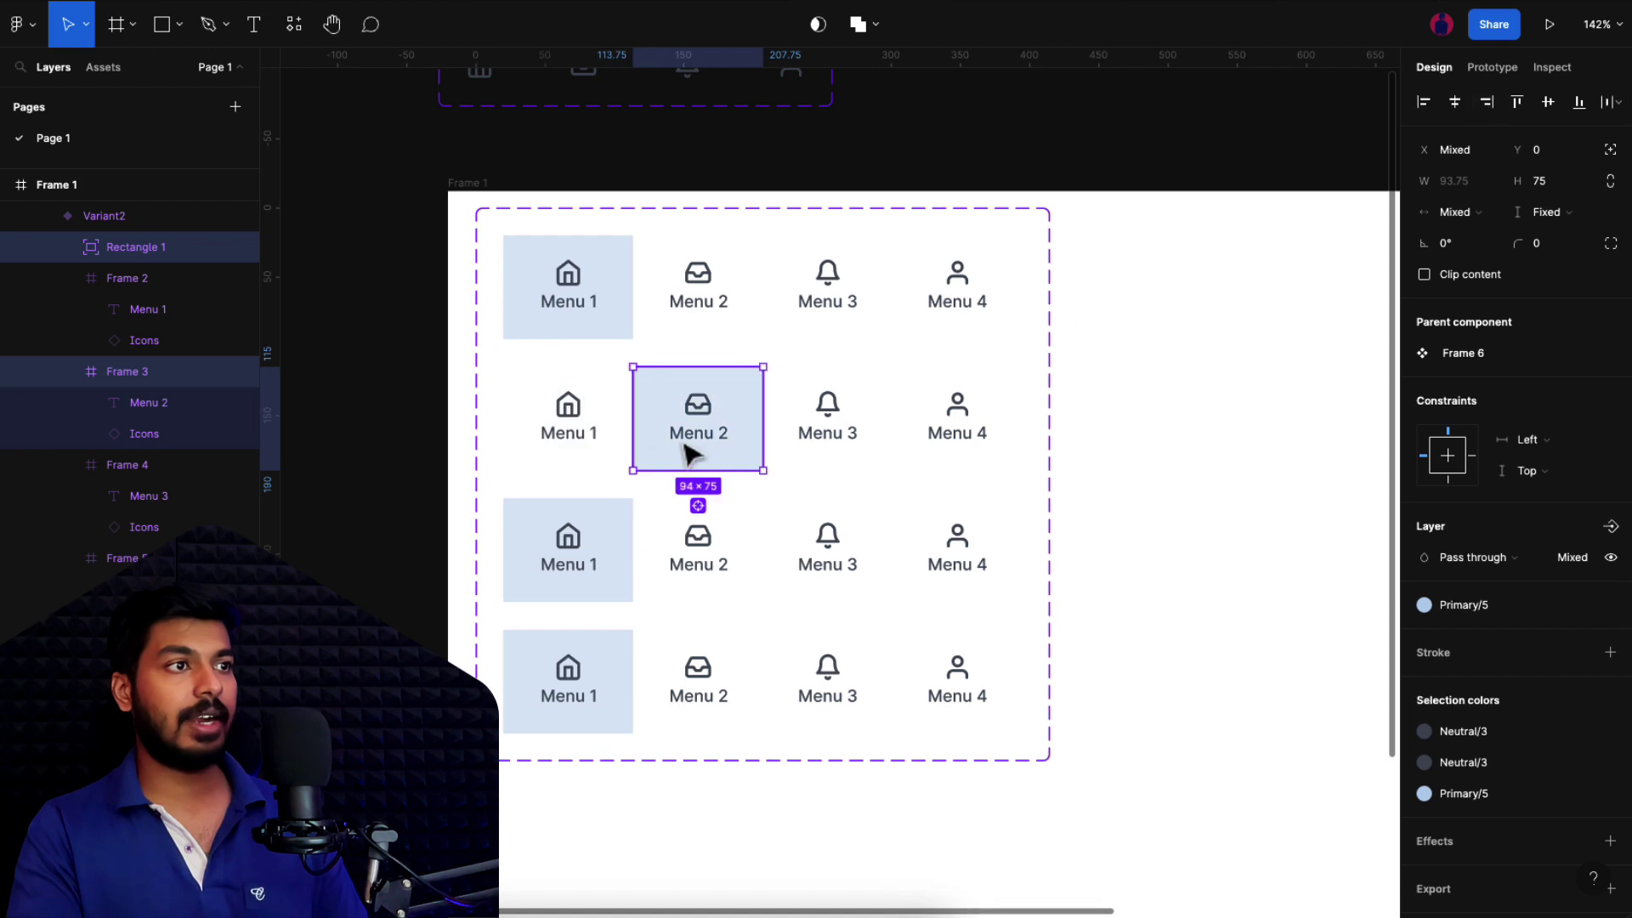
Step: Align the highlight rectangle with Menu 3 in the third variant and with Menu 4 in the fourth variant
click(618, 591)
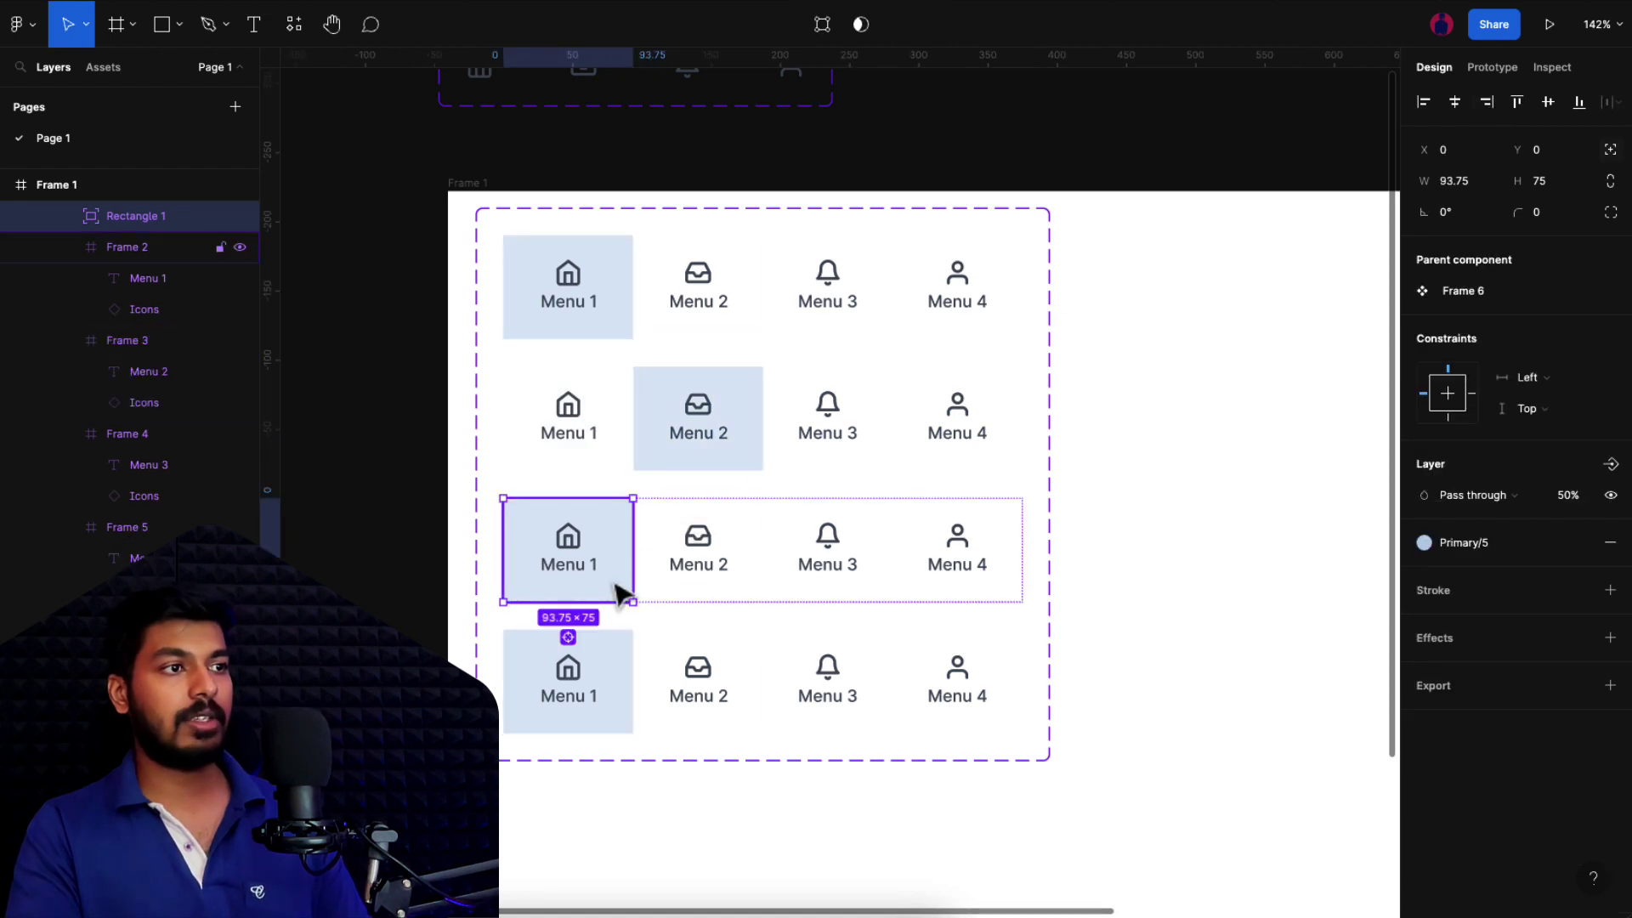
shift+click(884, 590)
click(1496, 106)
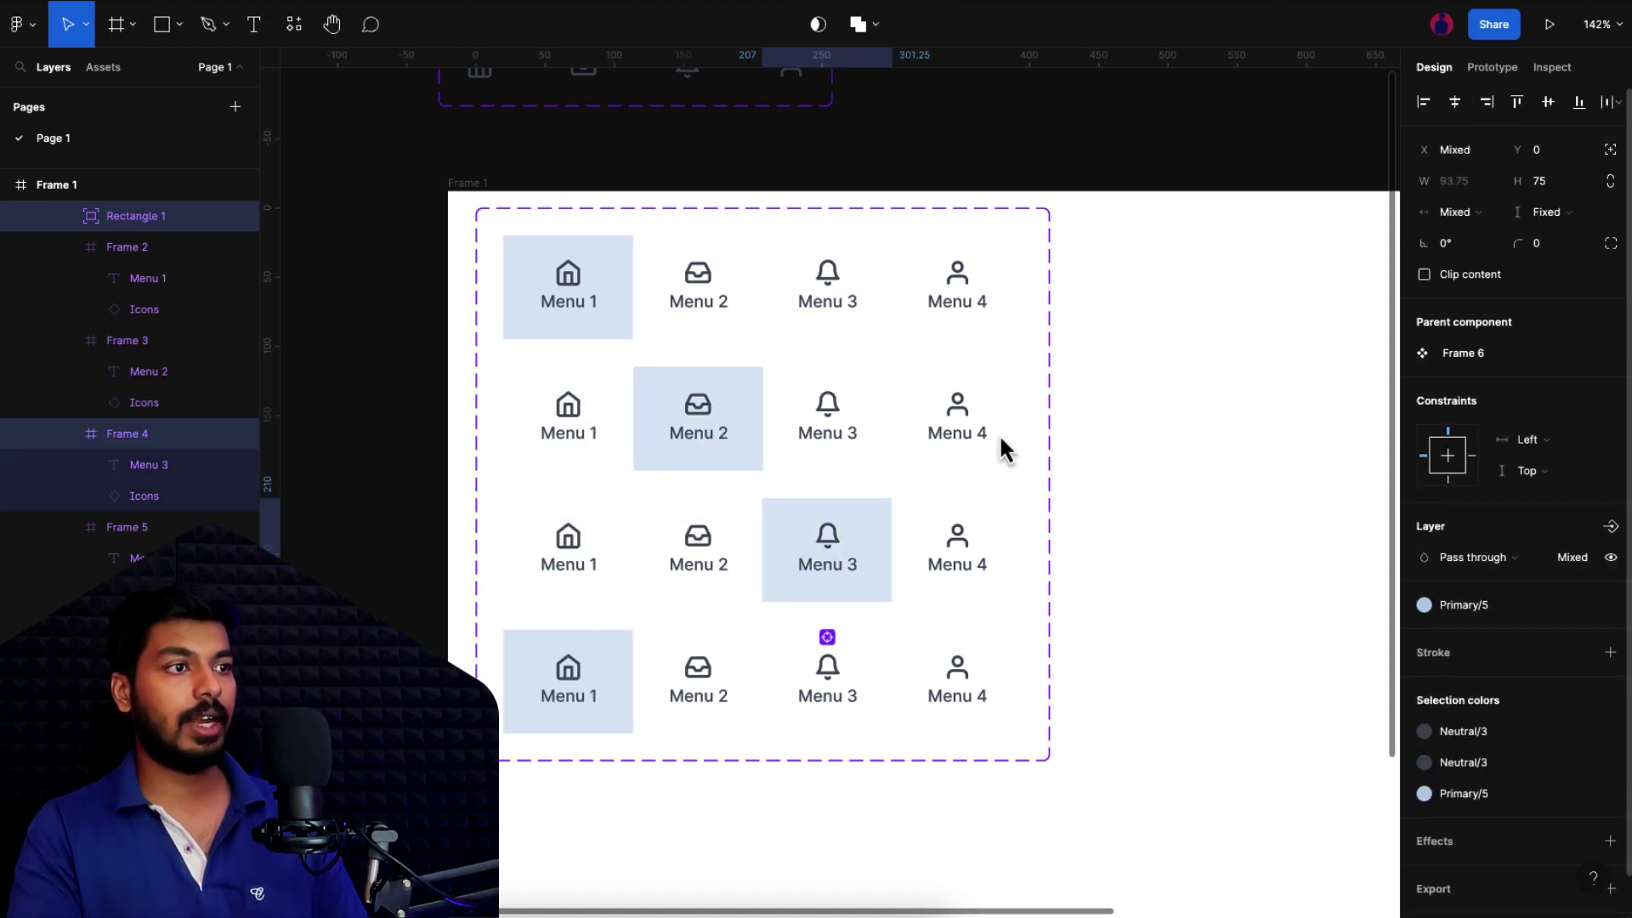
click(604, 724)
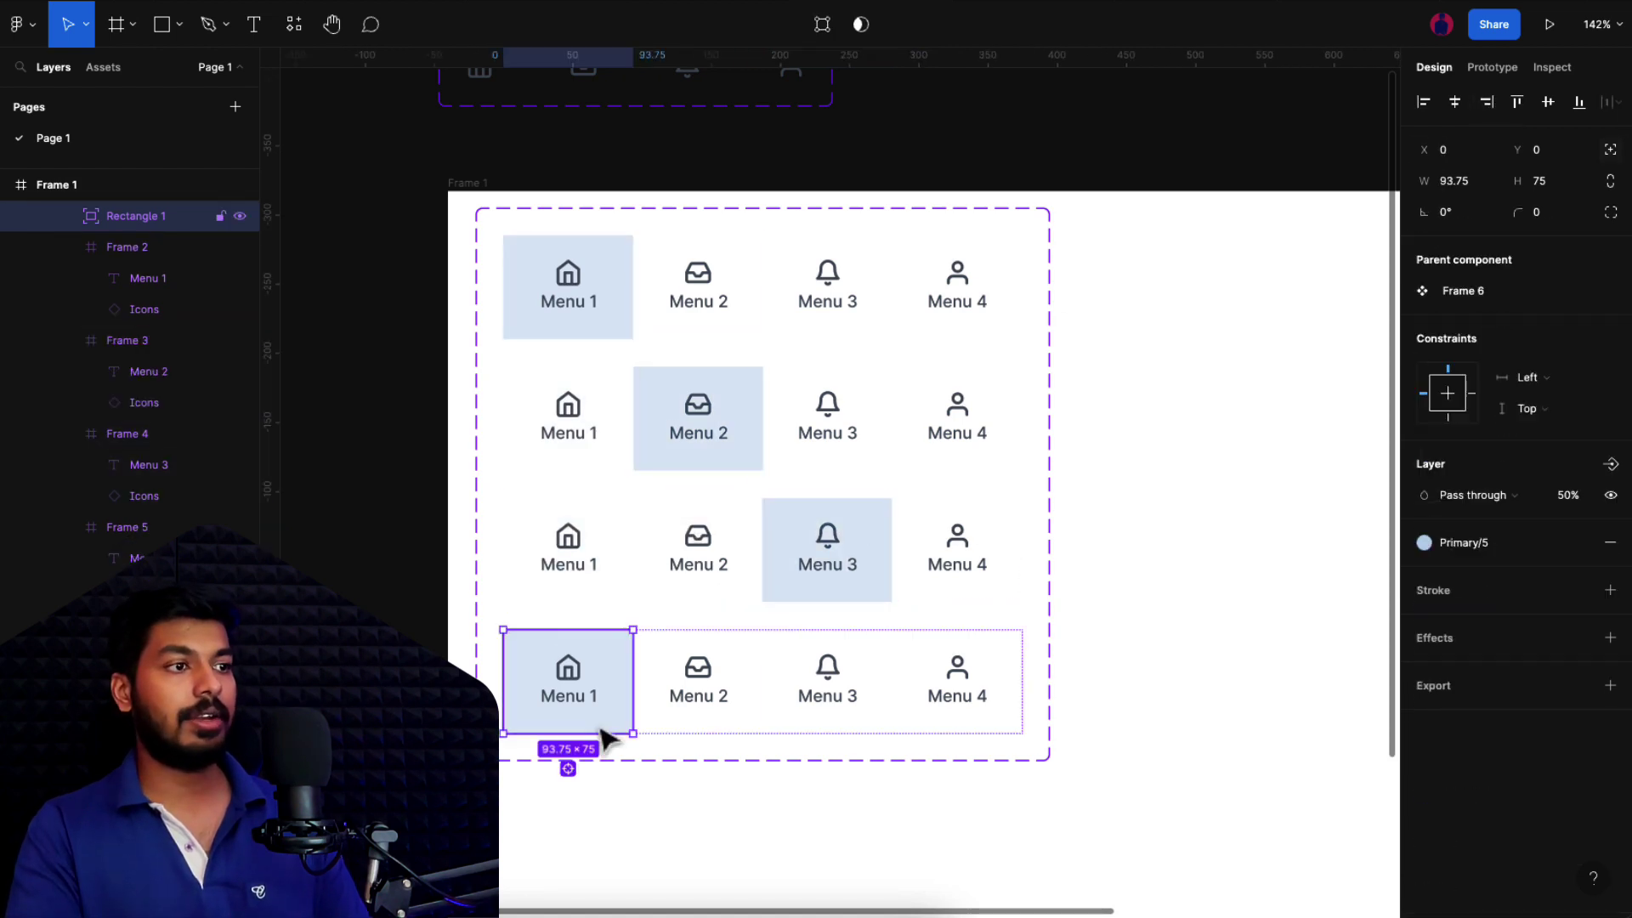
click(1490, 104)
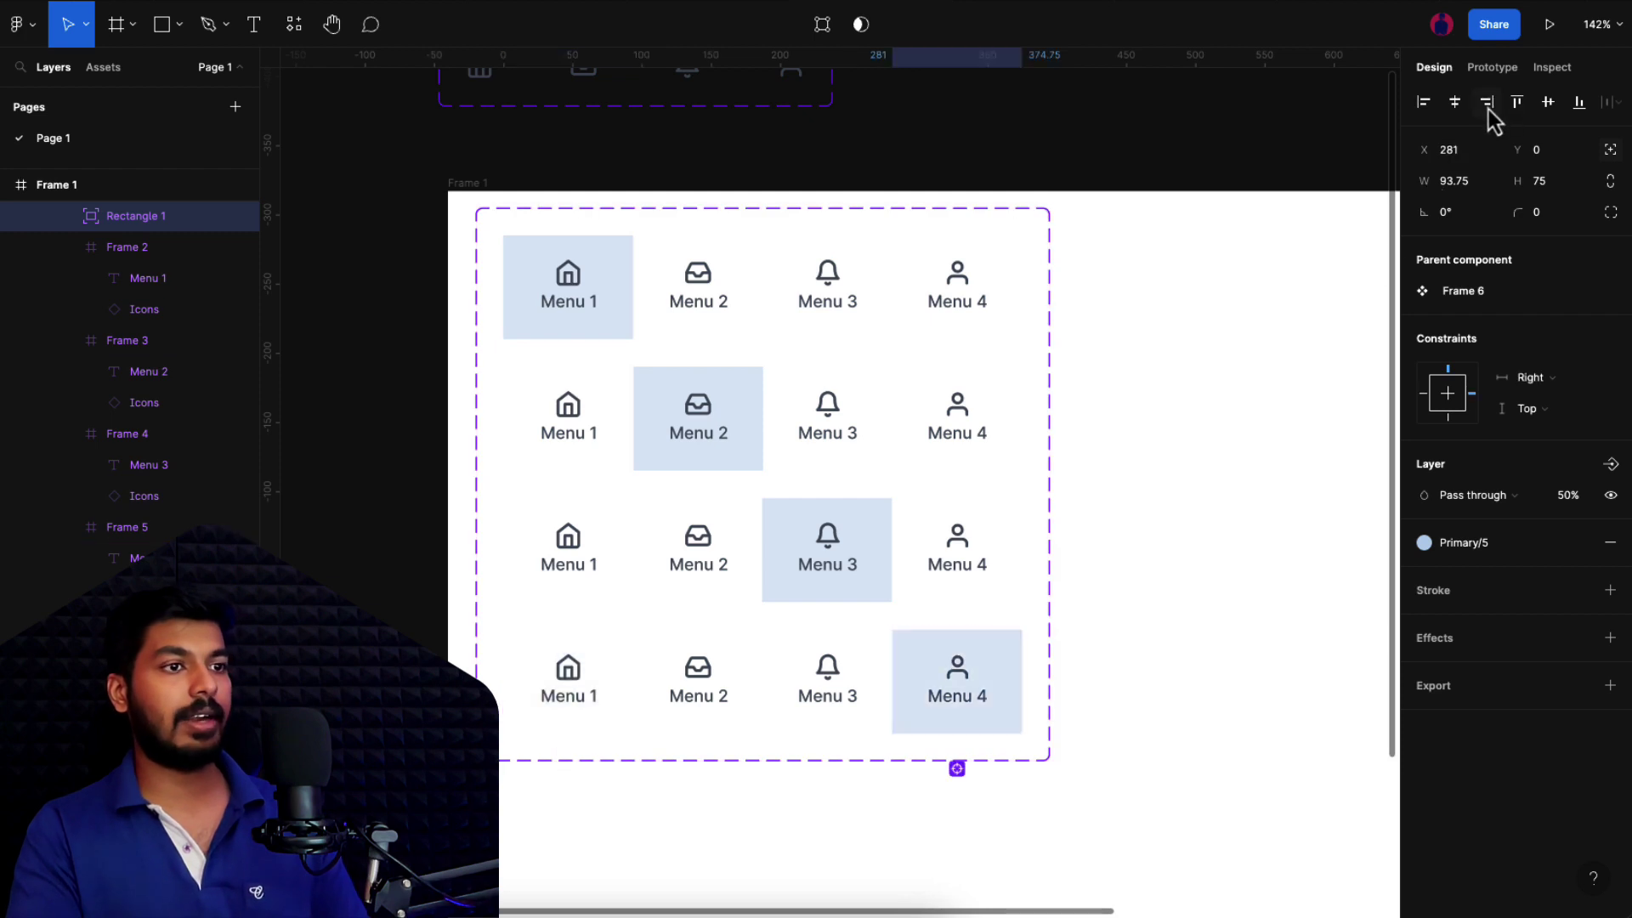
click(1145, 627)
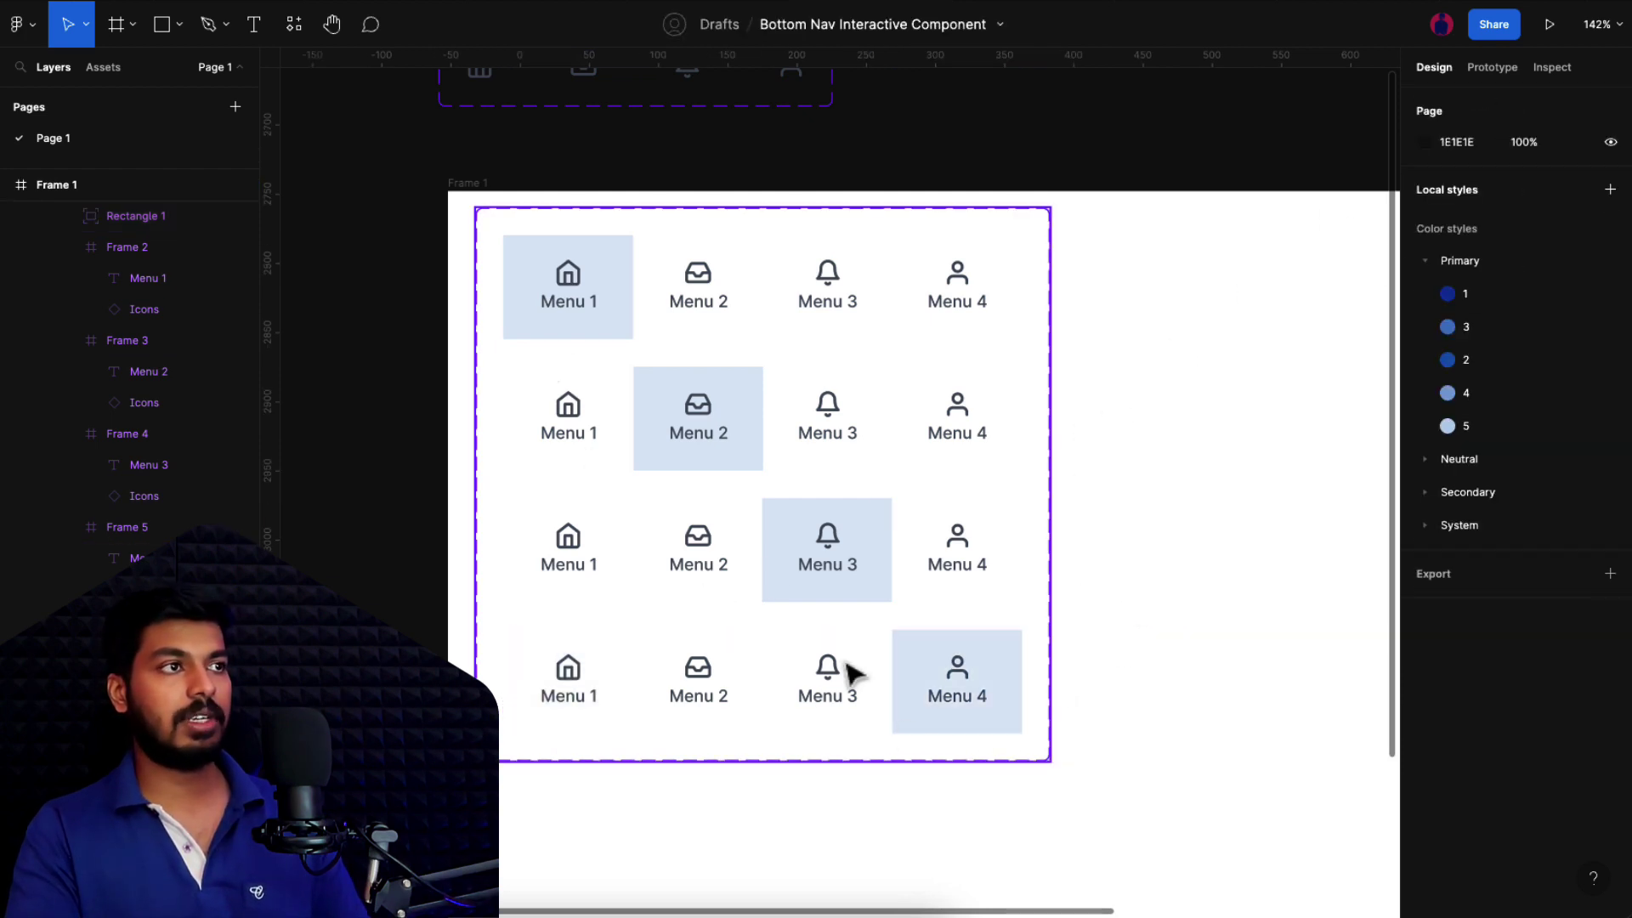
double_click(570, 308)
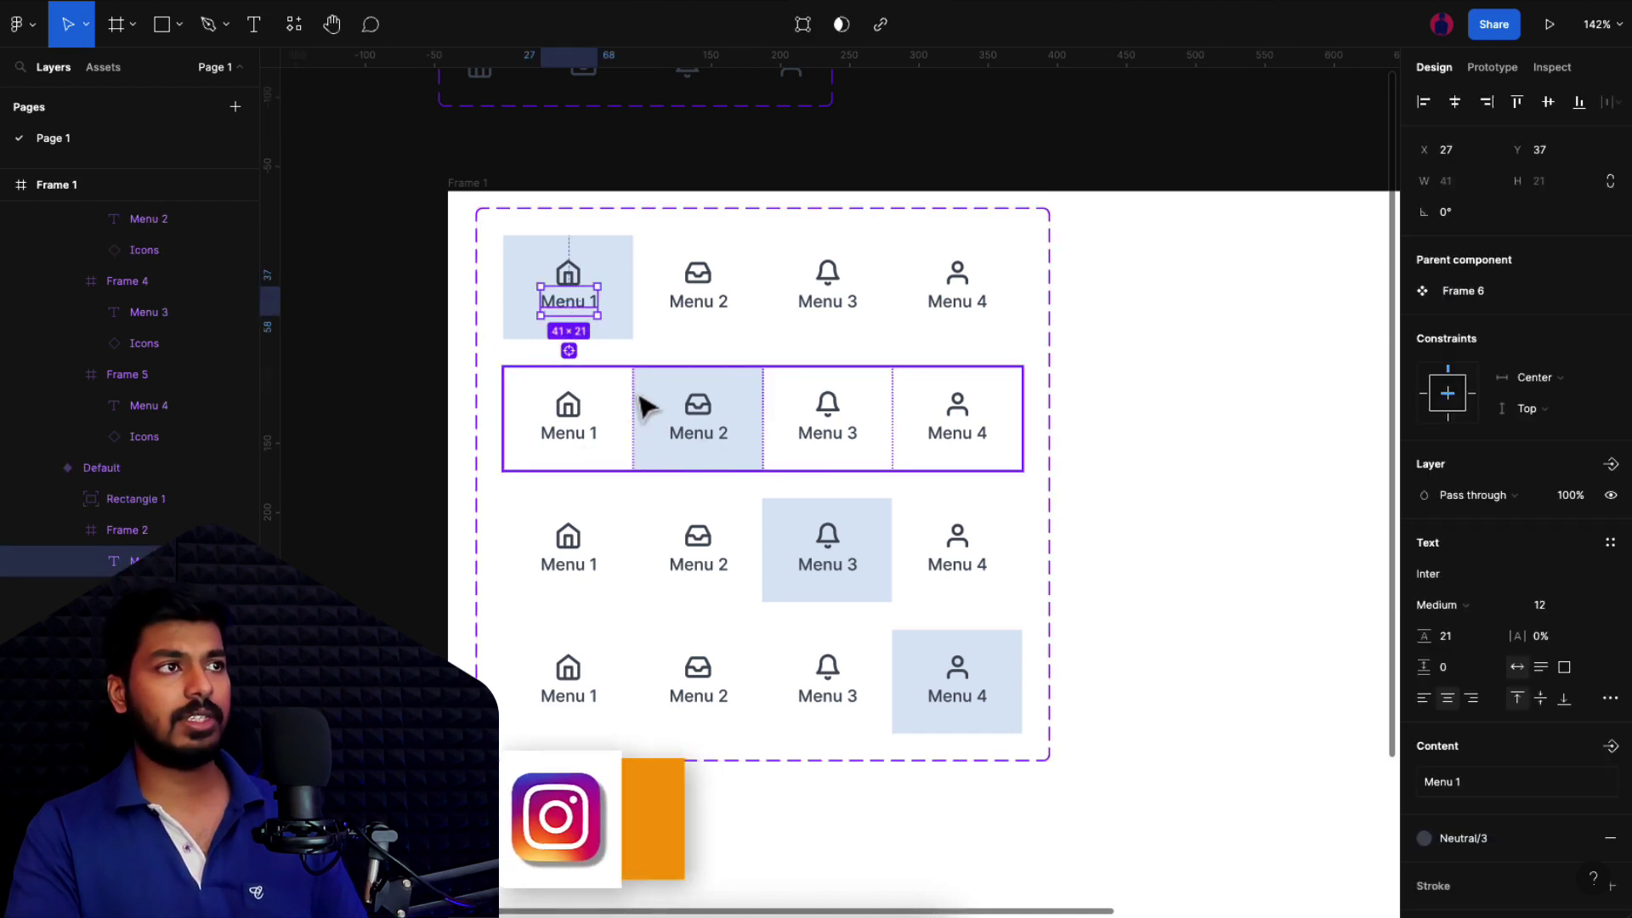
scroll(643, 408, up, 1)
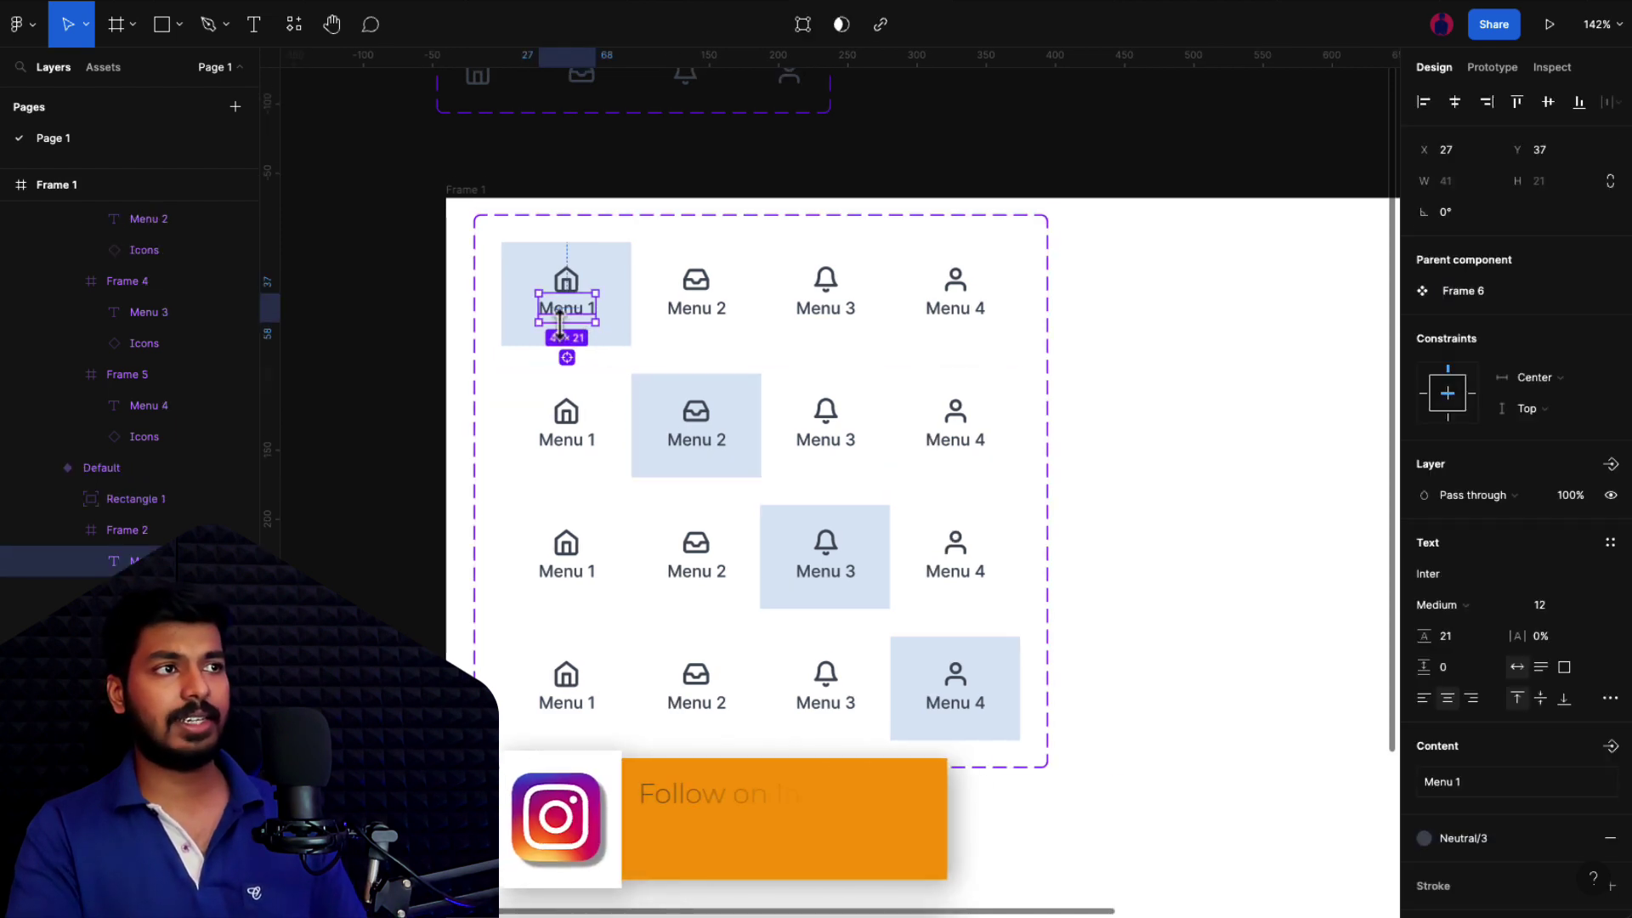
ctrl+click(717, 459)
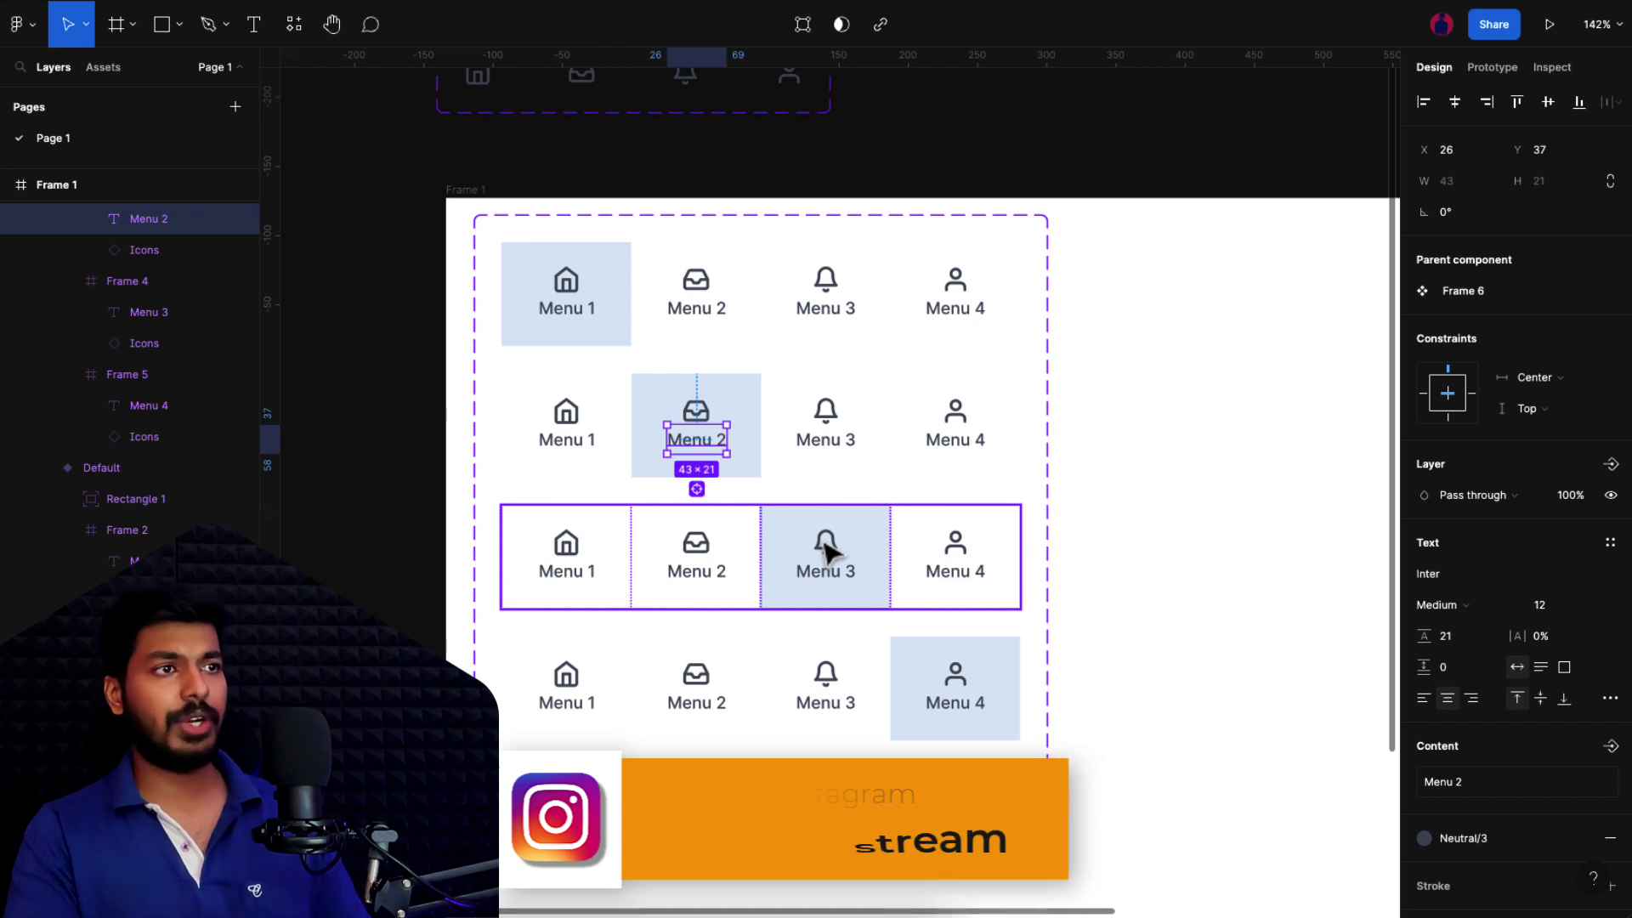
click(1093, 456)
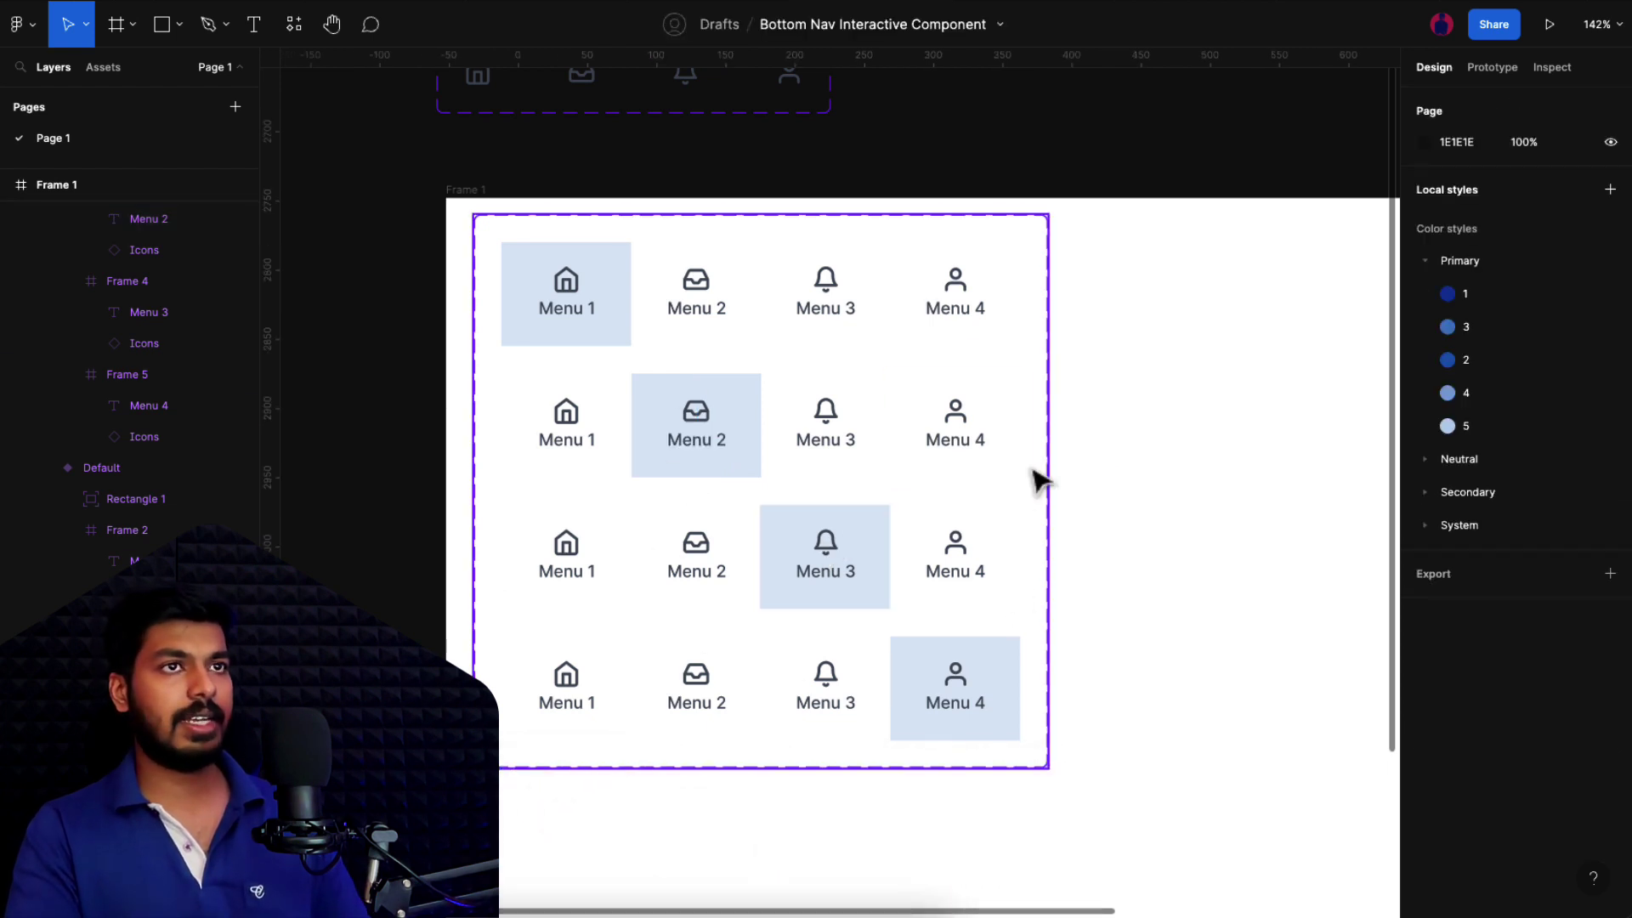
Step: Add an on-click prototype interaction from Menu 2 in the first variant that changes to Variant2
click(1489, 69)
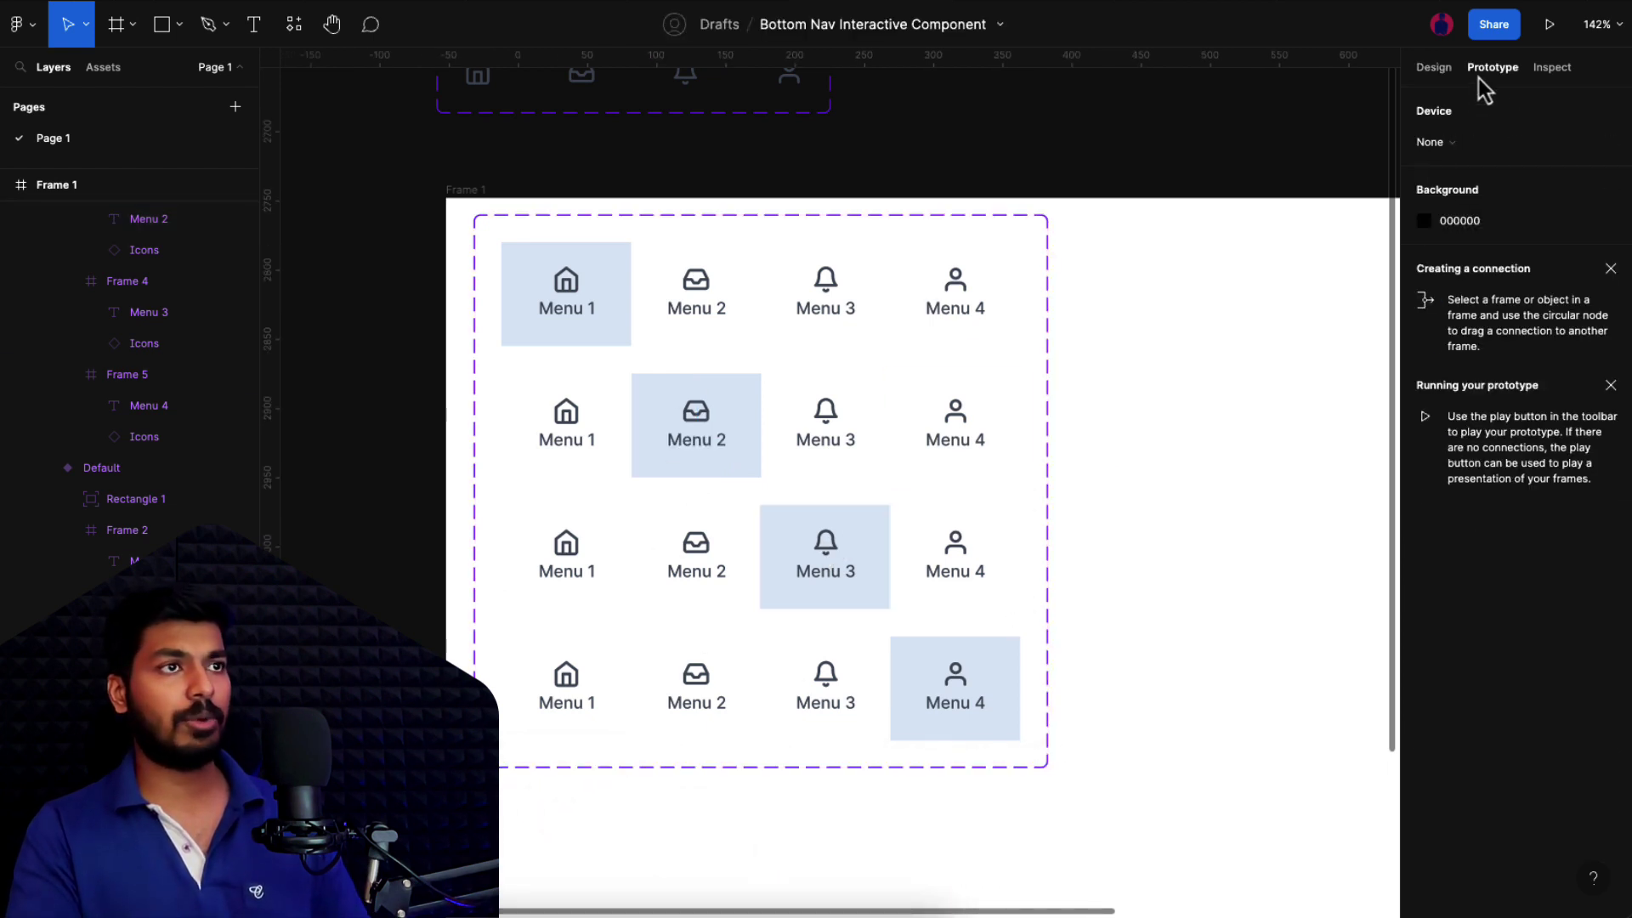
click(721, 321)
double_click(722, 320)
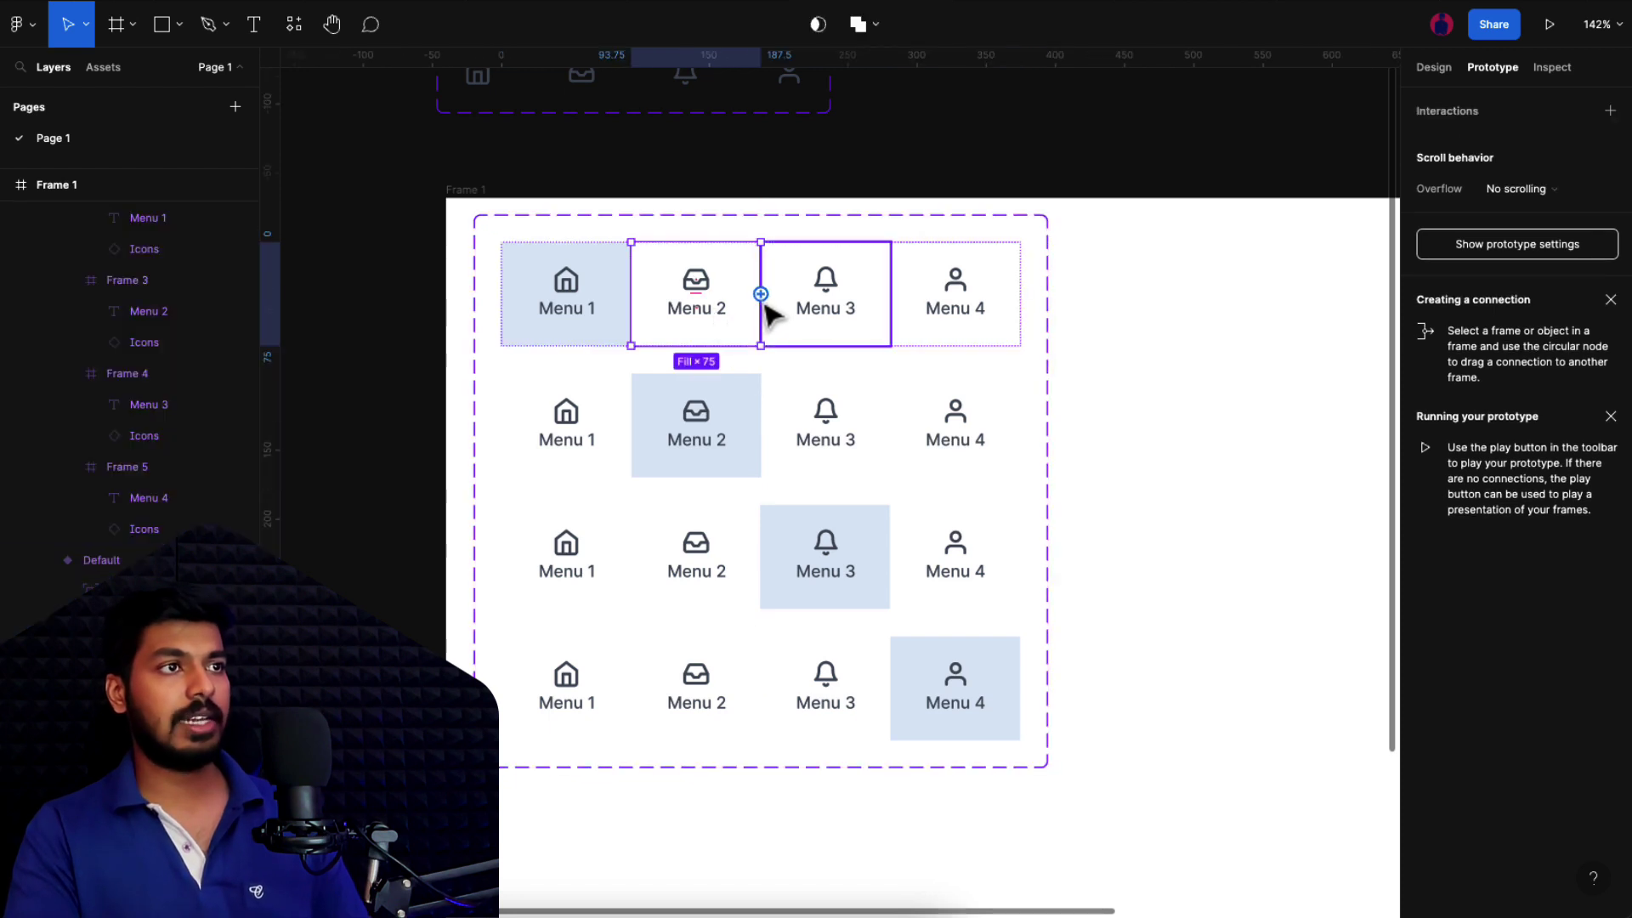
drag(761, 295, 731, 438)
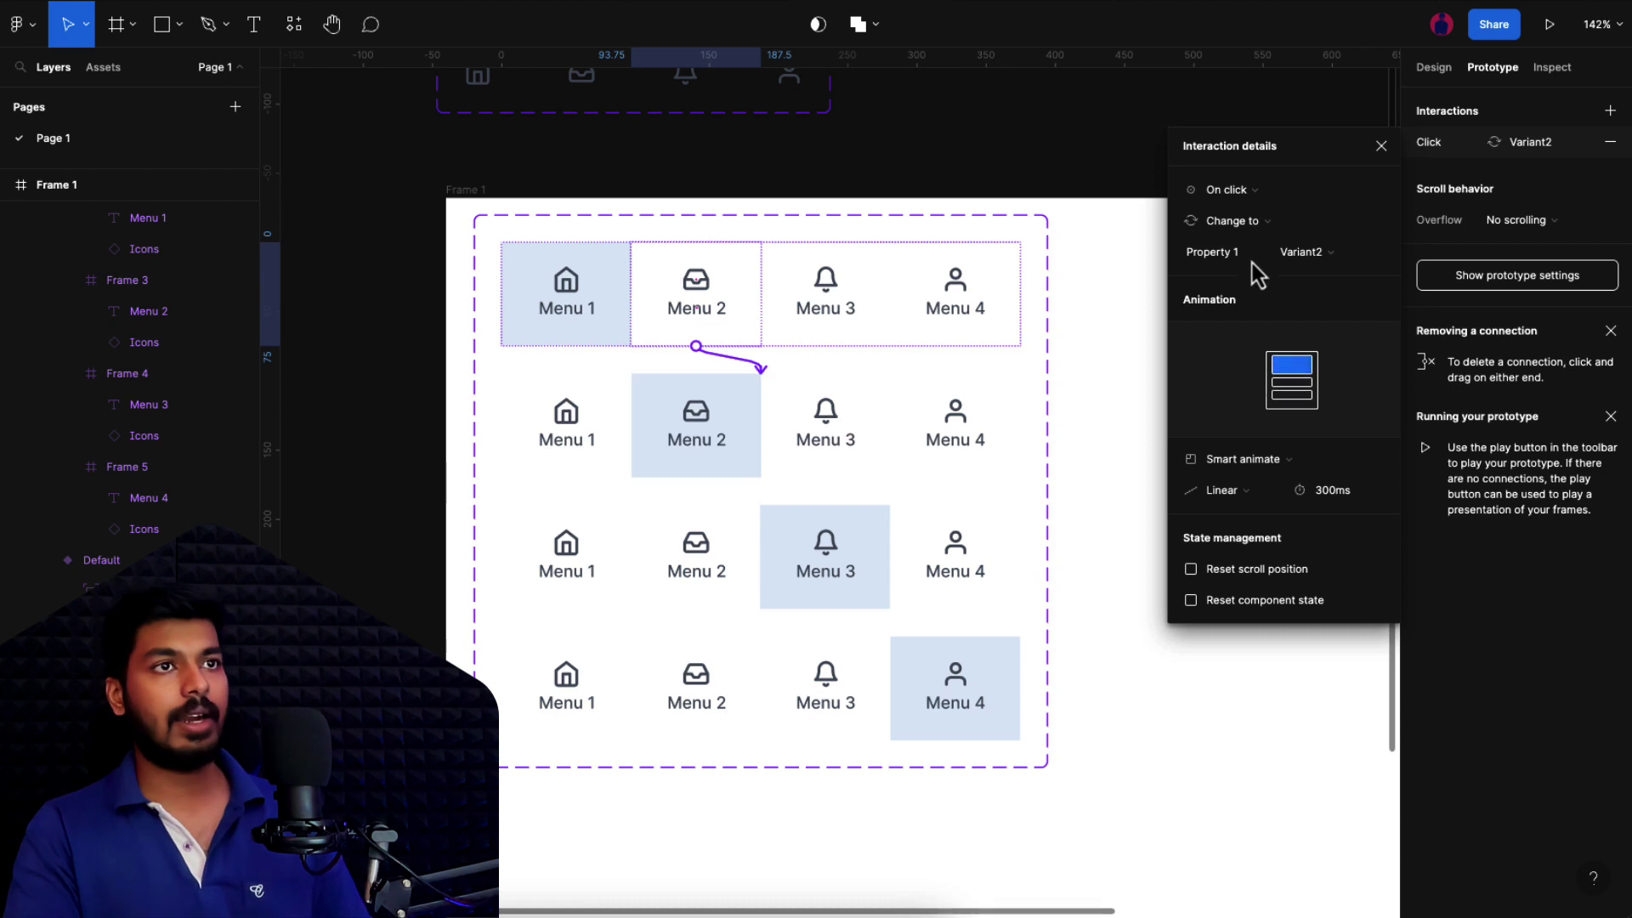
Step: Set the interaction's animation to Smart animate with Gentle easing and a 300 ms duration
click(1258, 463)
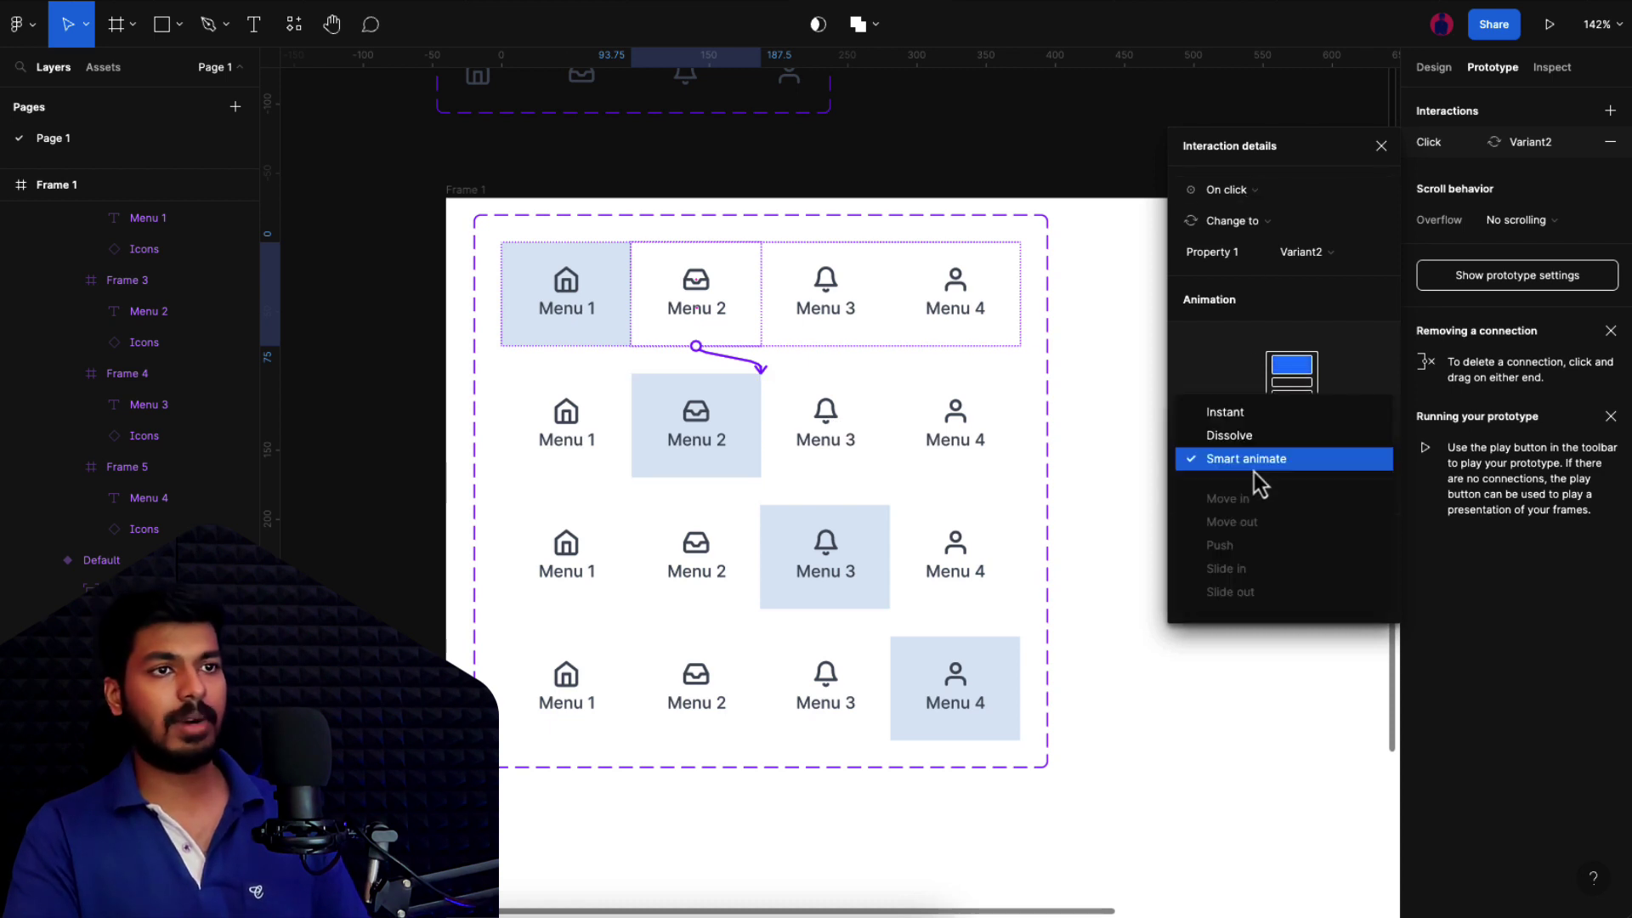
click(1255, 466)
click(1237, 493)
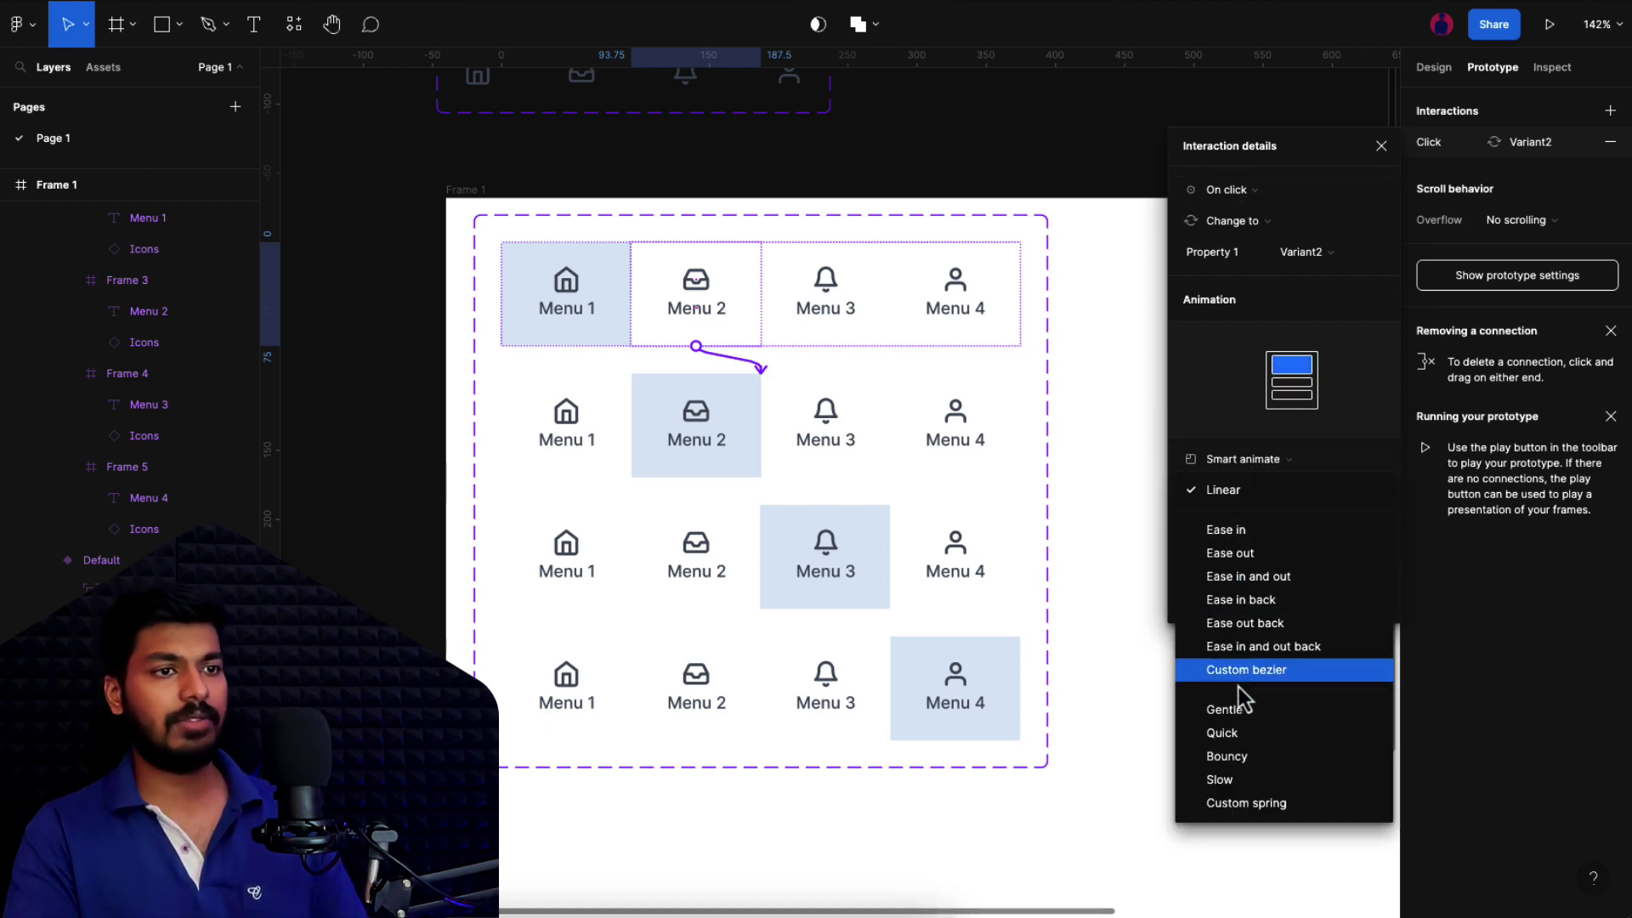
click(1221, 719)
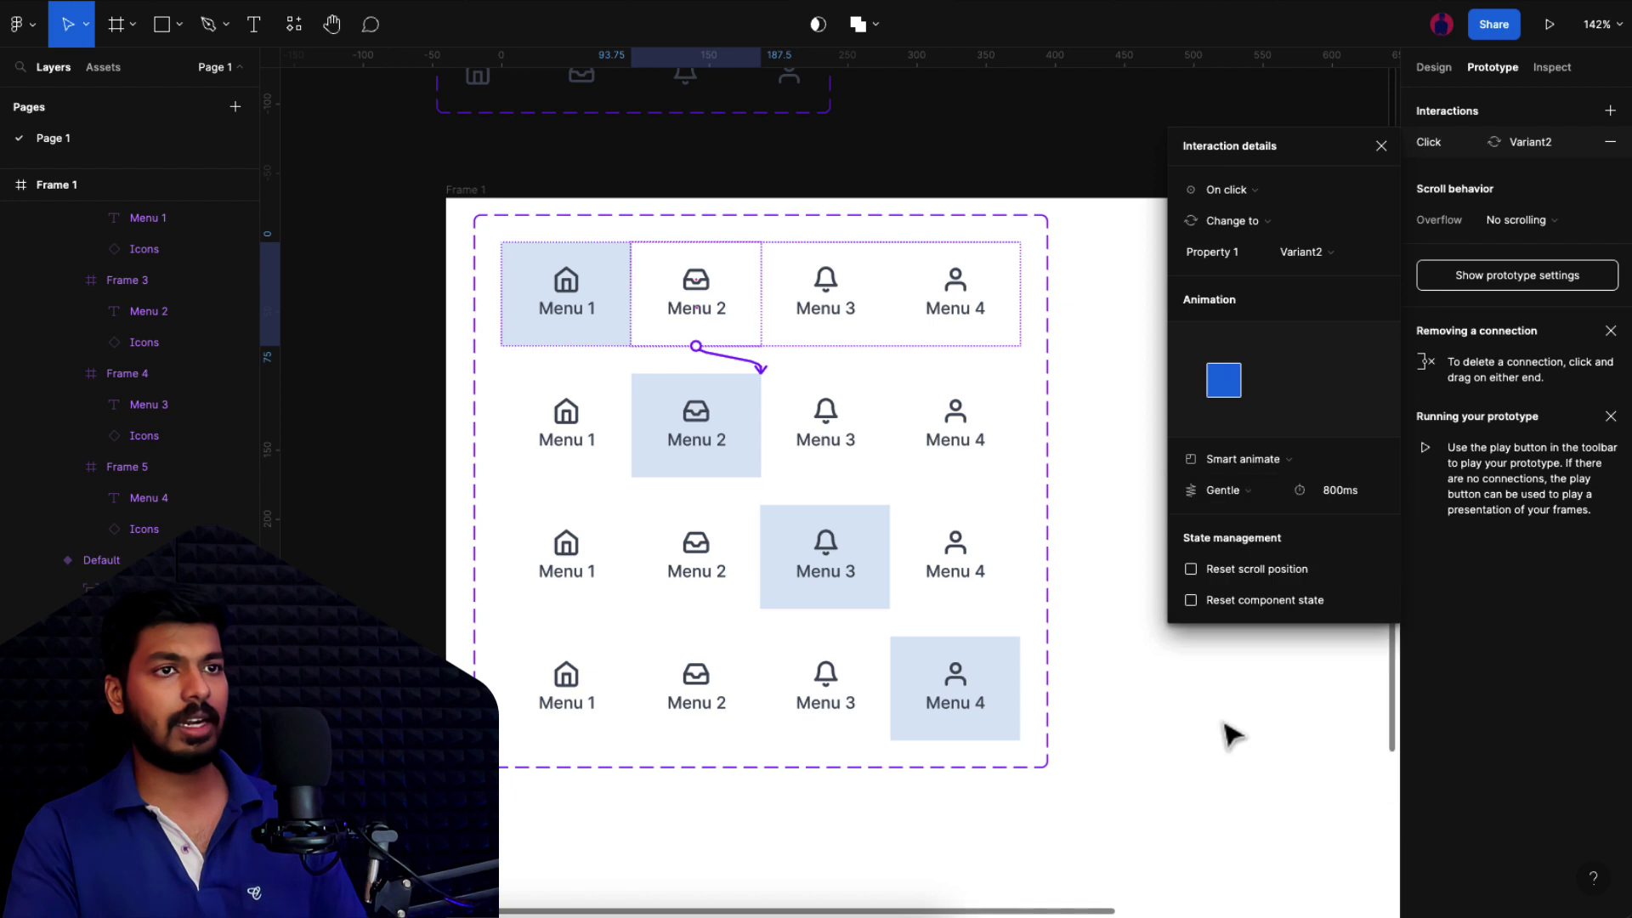
click(1345, 498)
text(300)
key(Return)
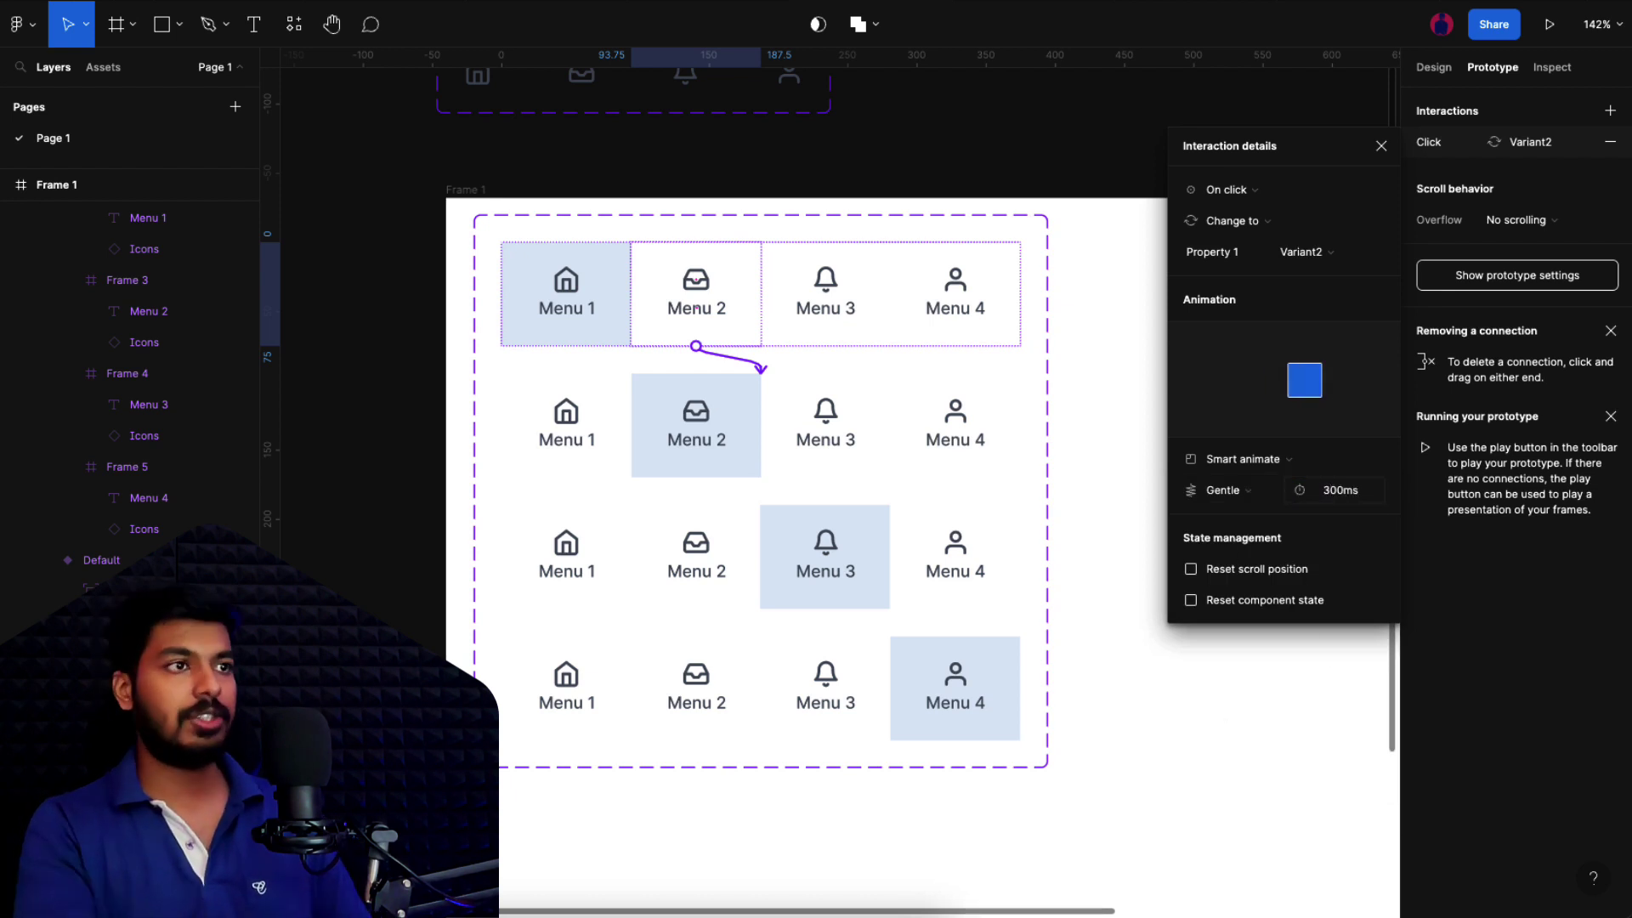
Step: In the first variant, connect Menu 3 to Variant3 and Menu 4 to Variant4 with on-click interactions
click(841, 333)
drag(825, 346, 807, 561)
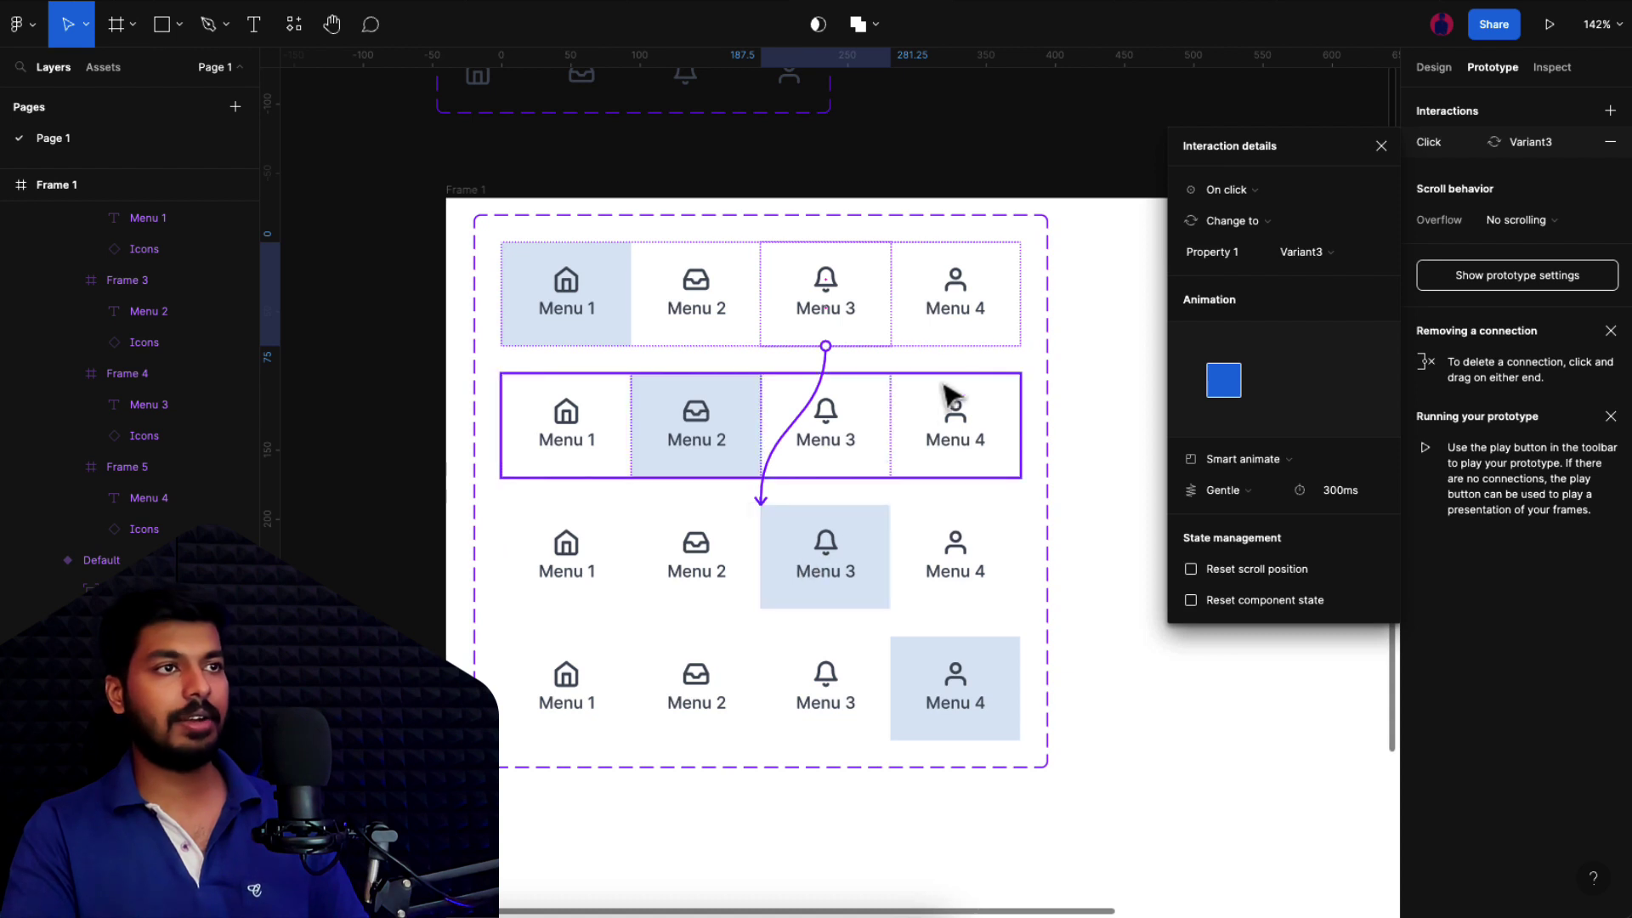
click(962, 333)
drag(958, 348, 885, 680)
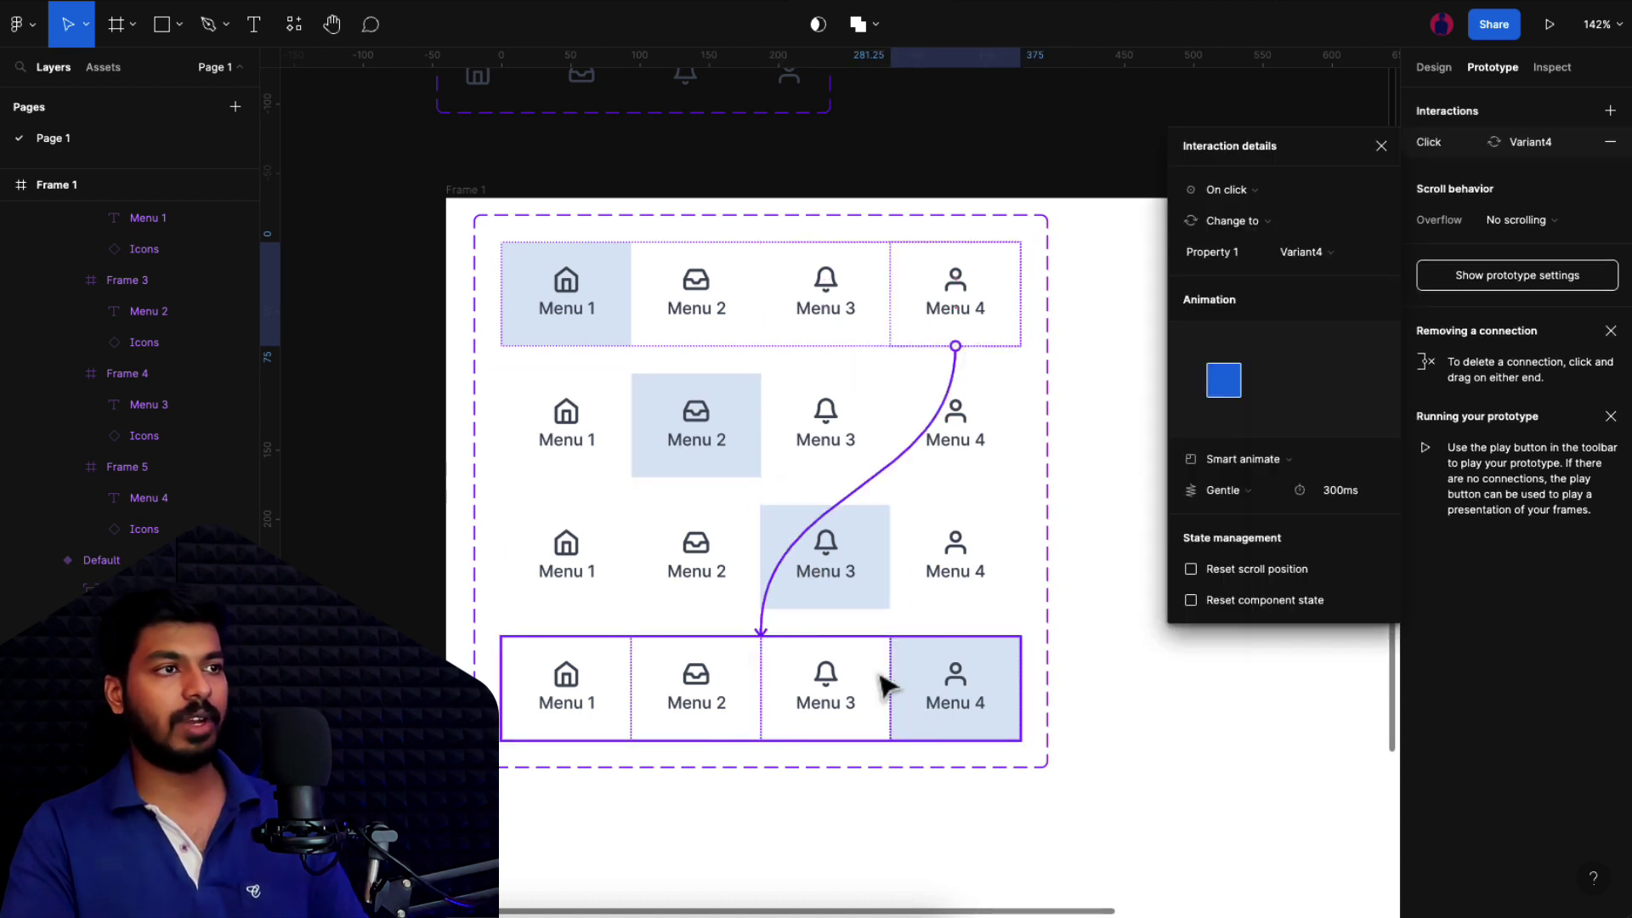
Step: In the second variant, connect Menu 1 to Default, Menu 3 to Variant3 and Menu 4 to Variant4 with on-click interactions
click(609, 442)
drag(630, 437, 736, 378)
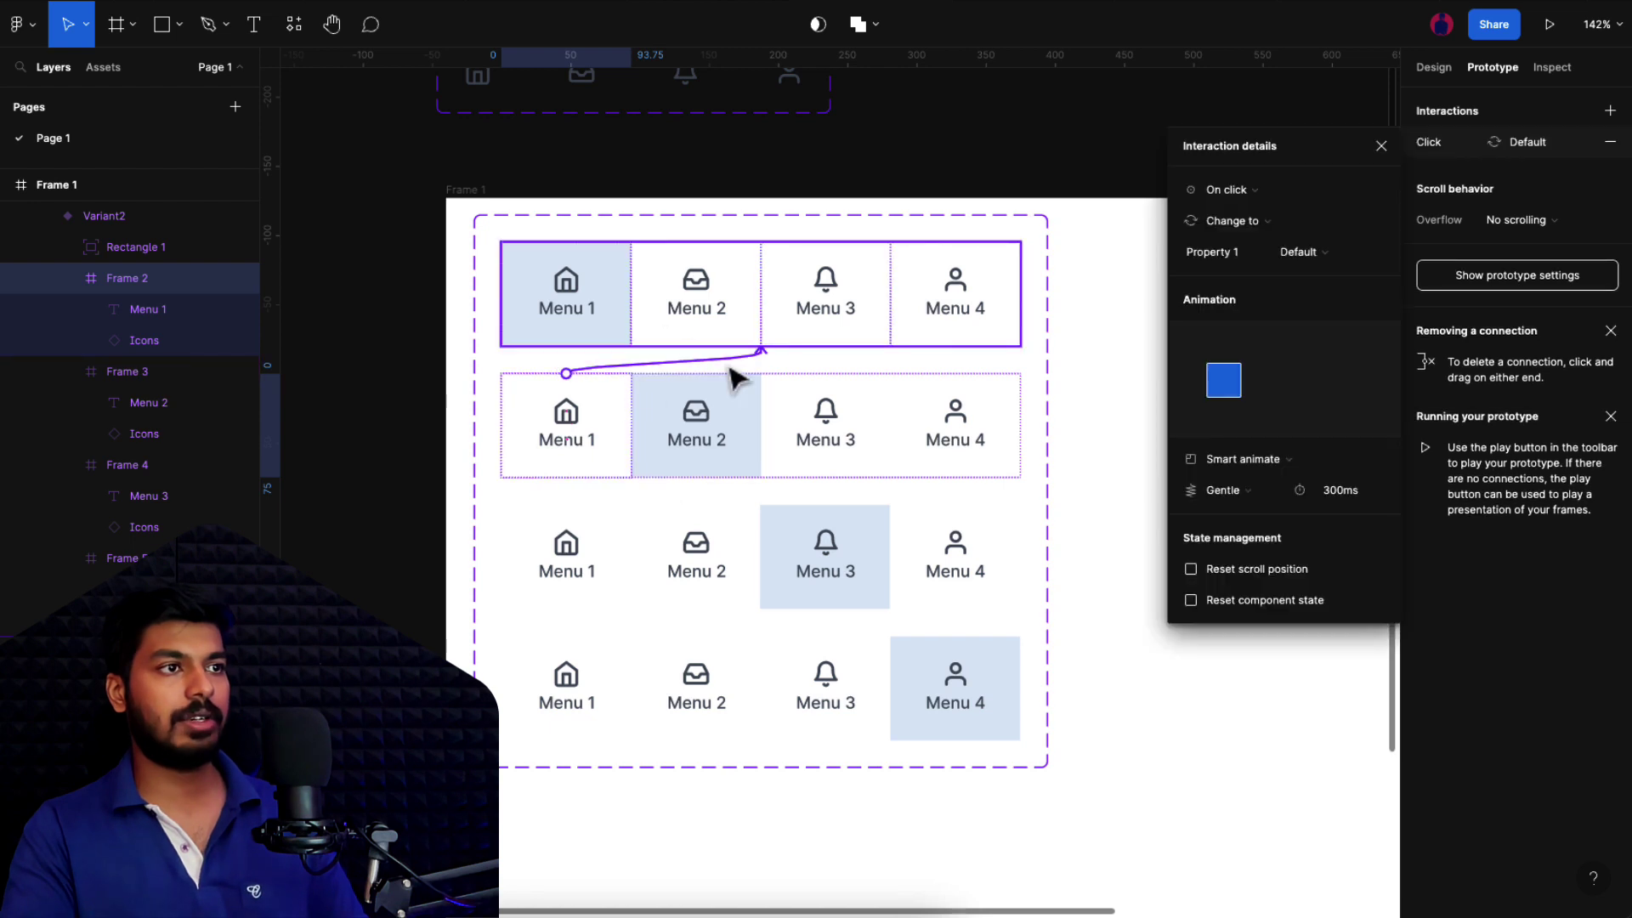
click(820, 425)
drag(826, 477, 837, 561)
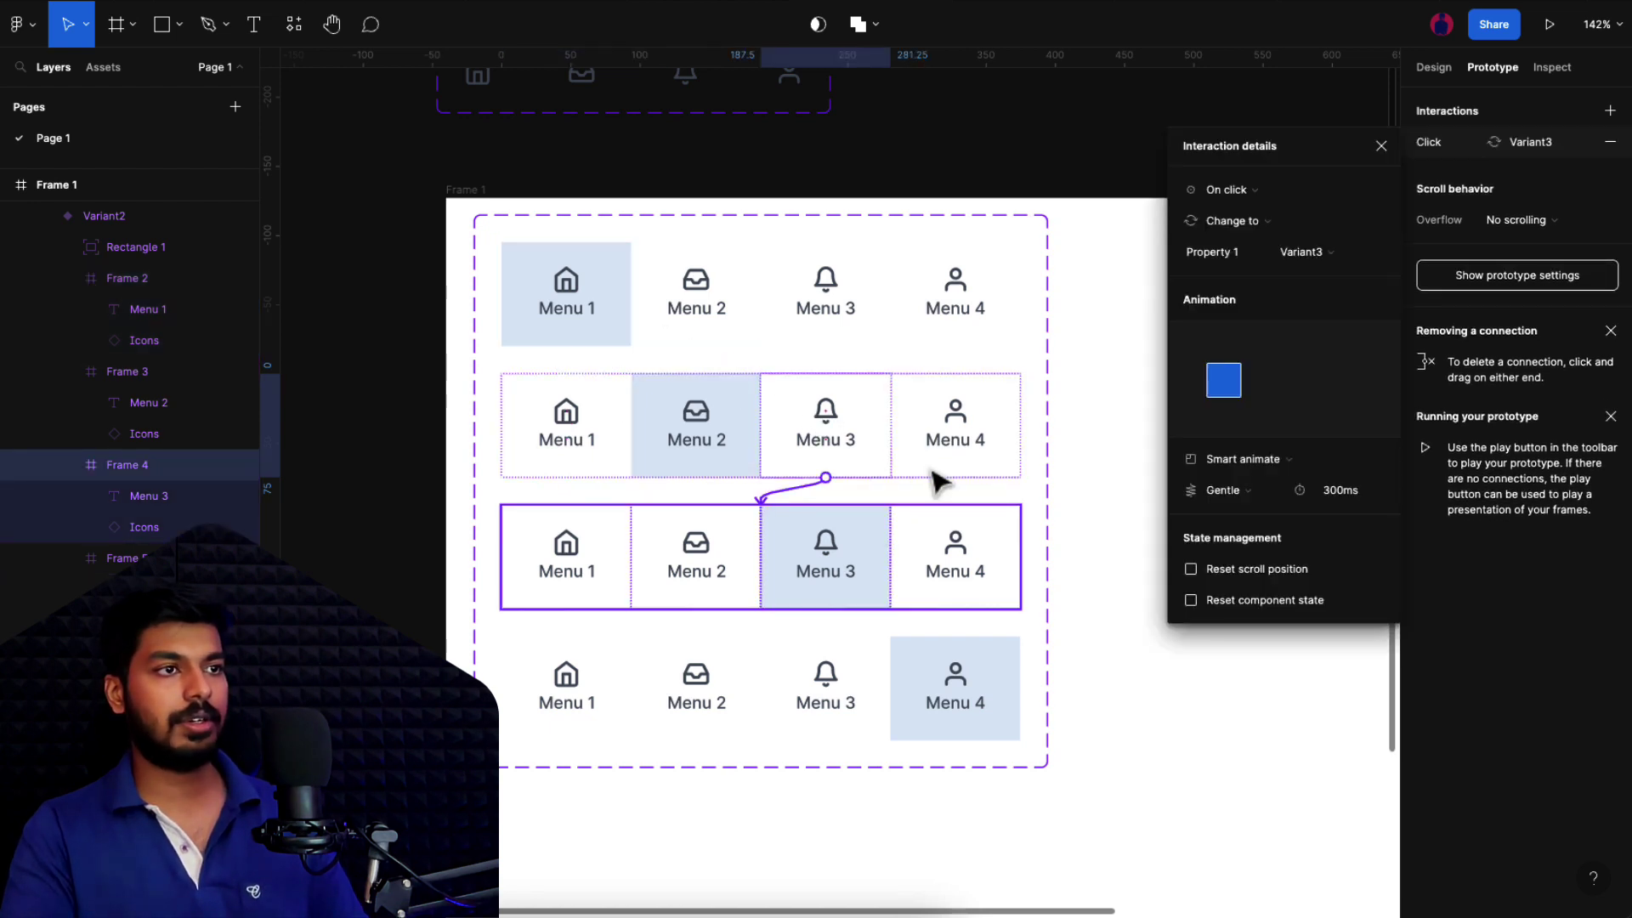
click(943, 477)
drag(955, 480, 875, 722)
key(Escape)
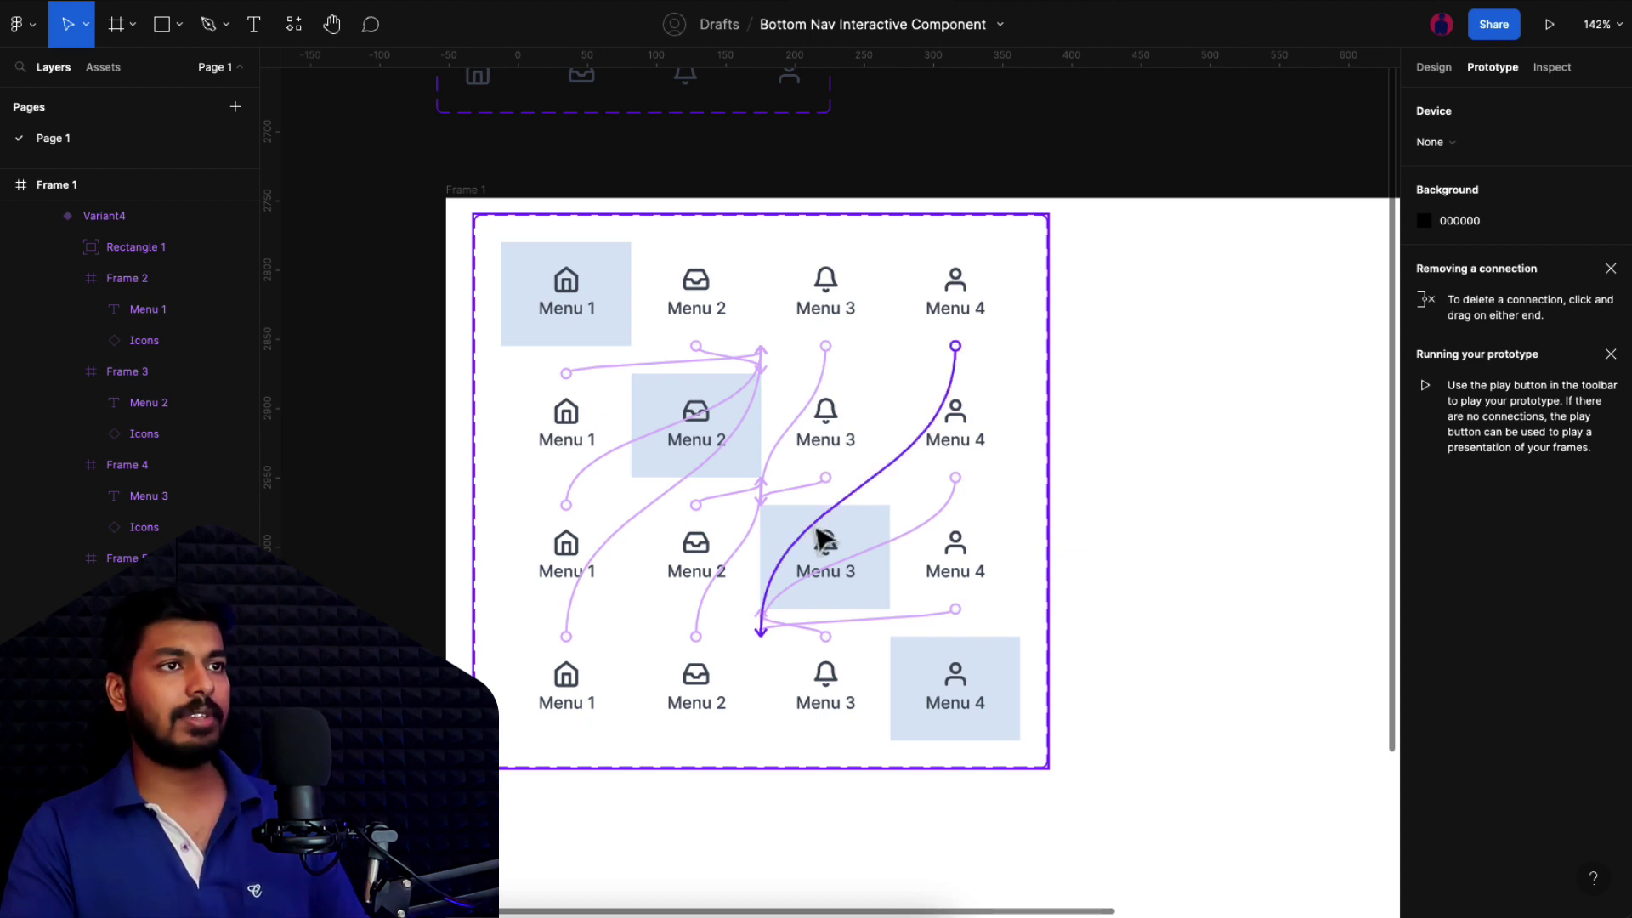
Step: Draw a new frame about 368 high beside Frame 1 and set its width to 375
scroll(820, 540, down, 5)
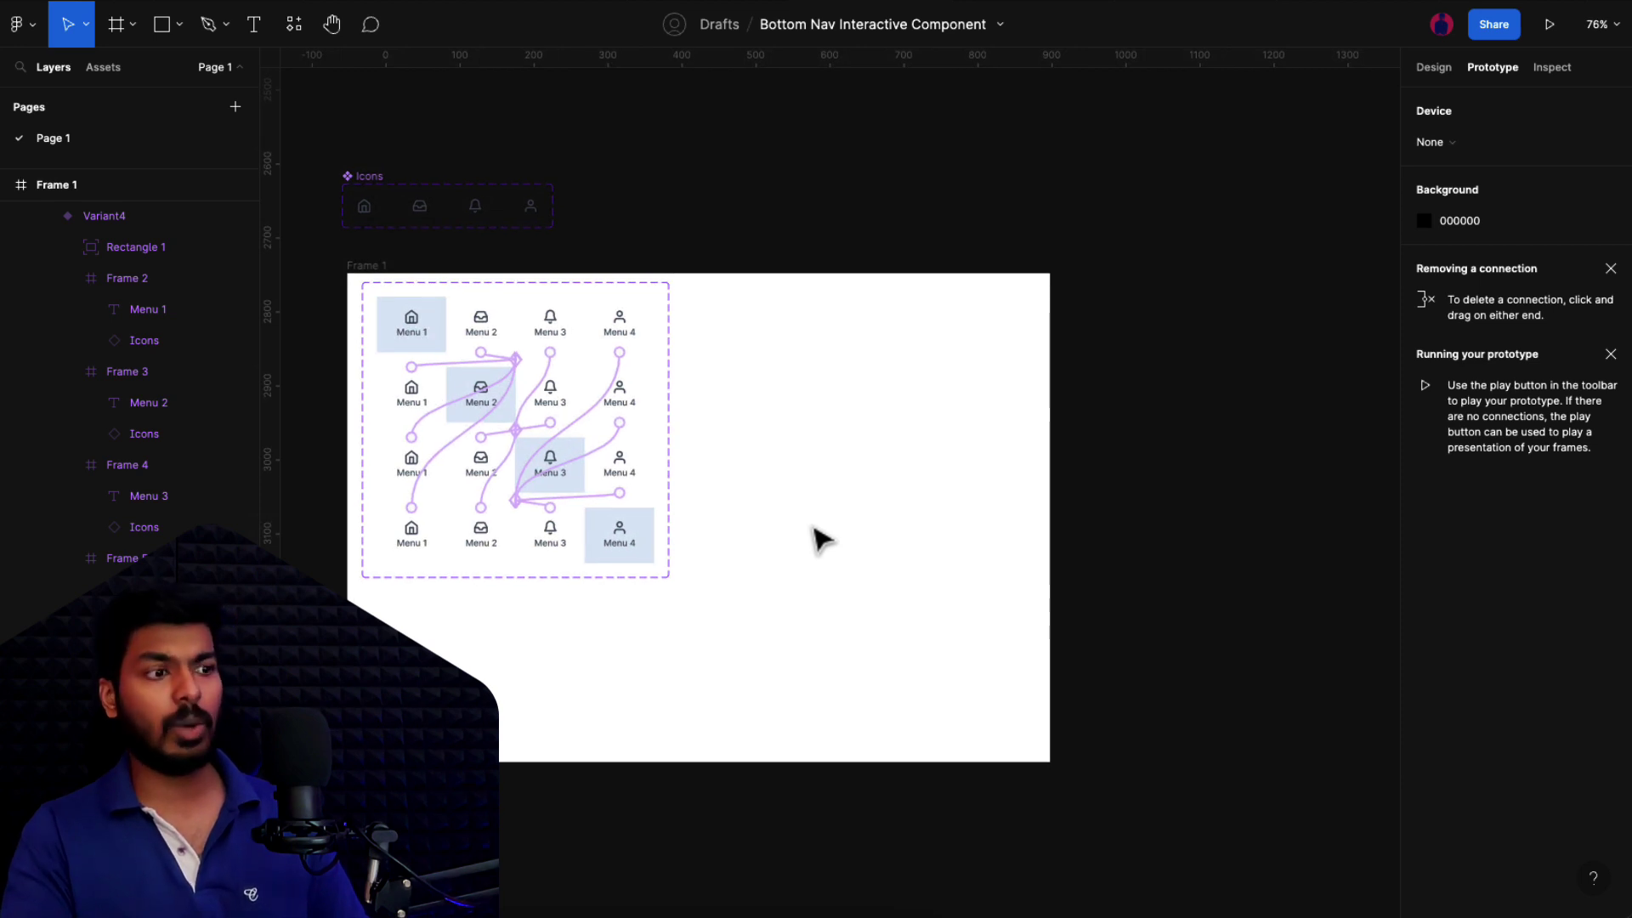
key(f)
mouse_move(1083, 291)
mouse_down()
mouse_move(1375, 566)
mouse_move(1411, 564)
mouse_up()
click(1433, 67)
click(1462, 214)
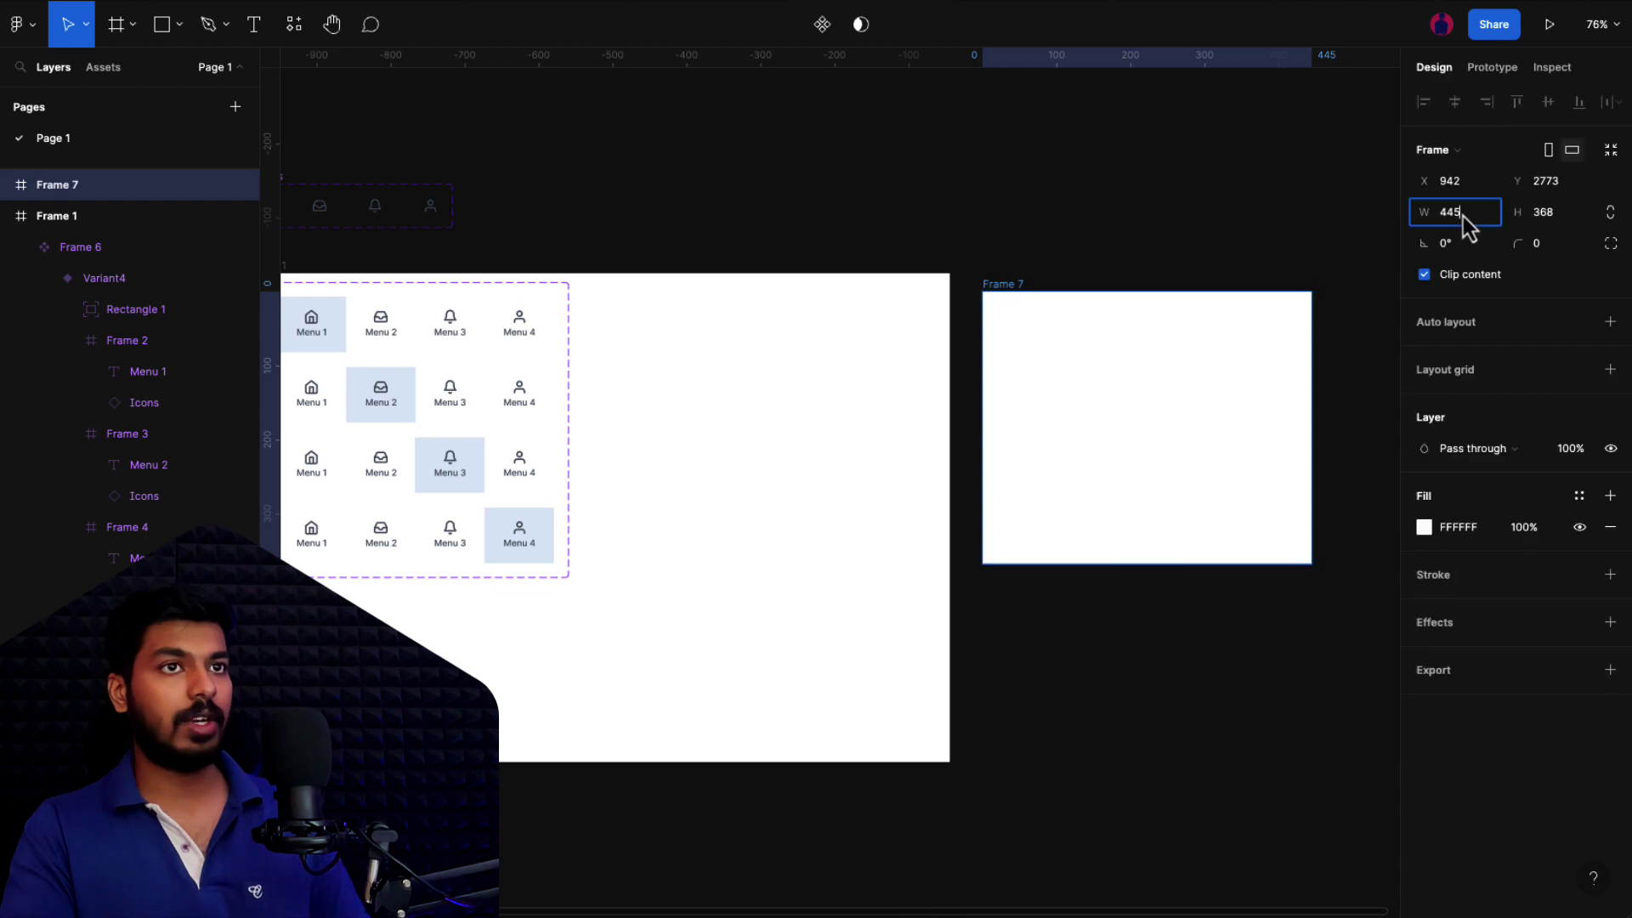
key(BackSpace)
key(BackSpace)
key(BackSpace)
text(37)
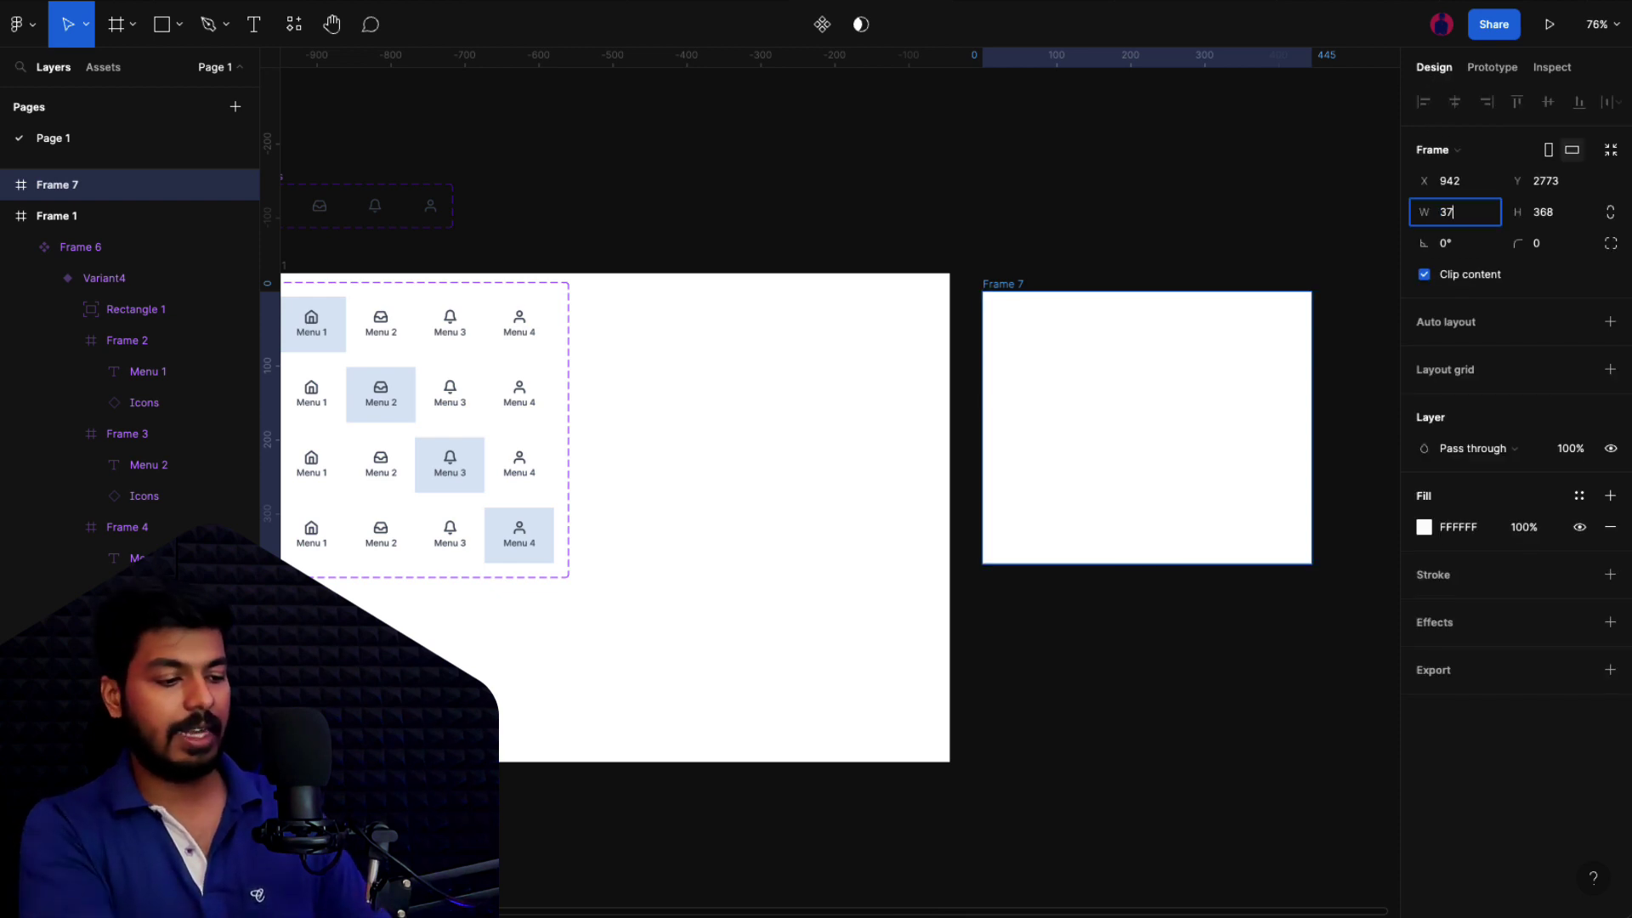
text(5)
key(Return)
Step: Place an instance of the bottom navigation component in the new frame and center it horizontally
click(98, 72)
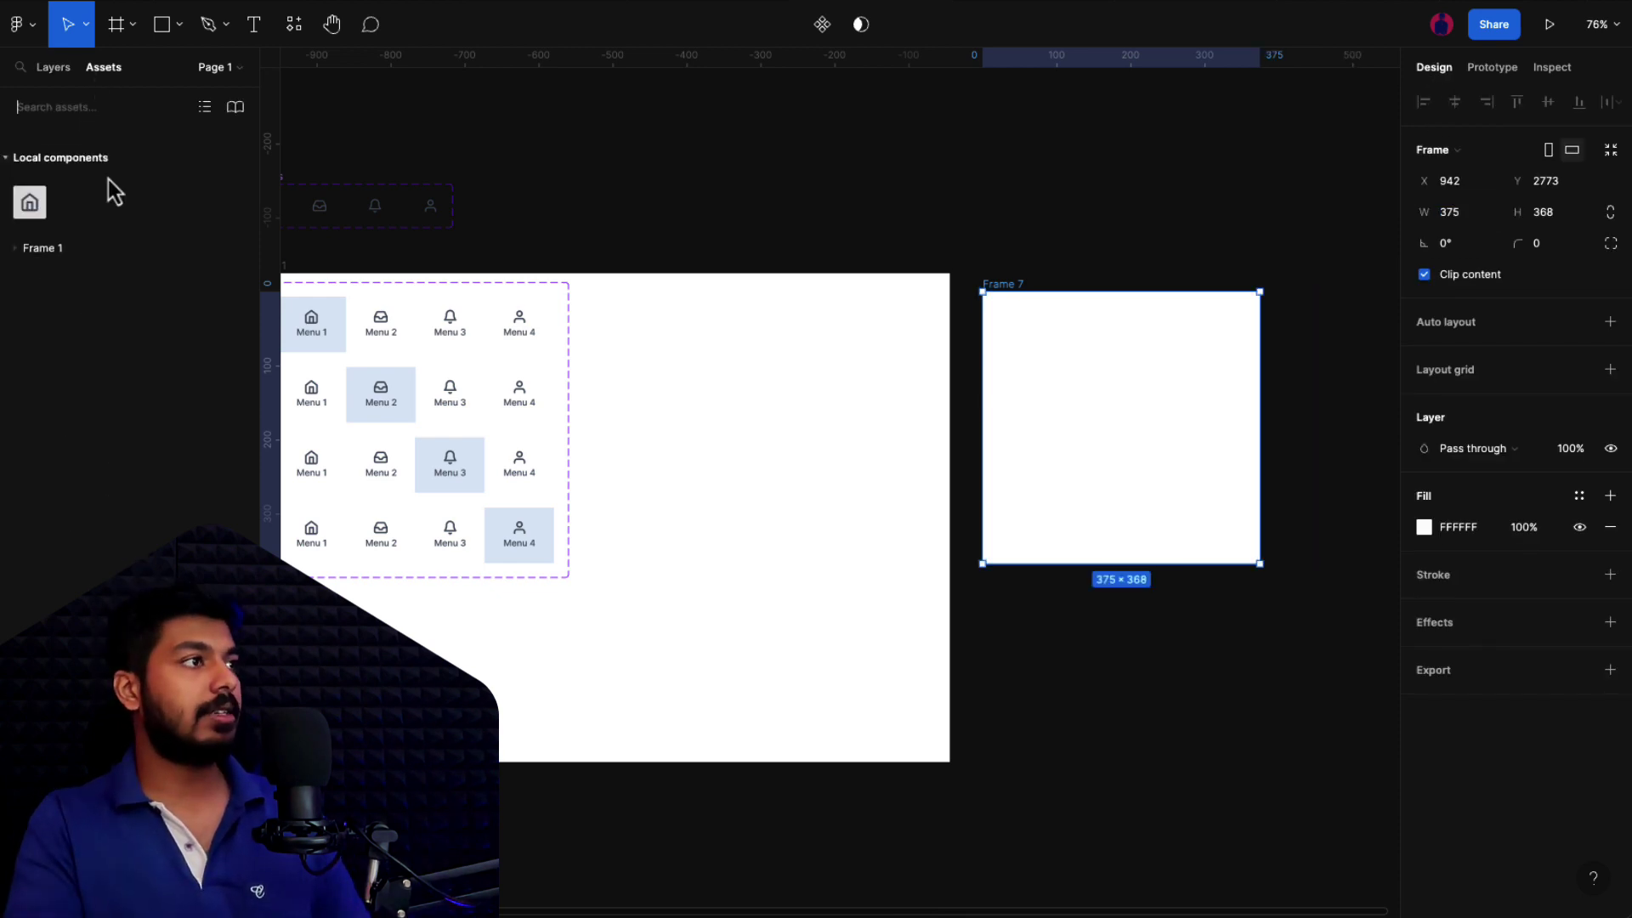
click(15, 248)
drag(44, 294, 1103, 389)
click(1454, 101)
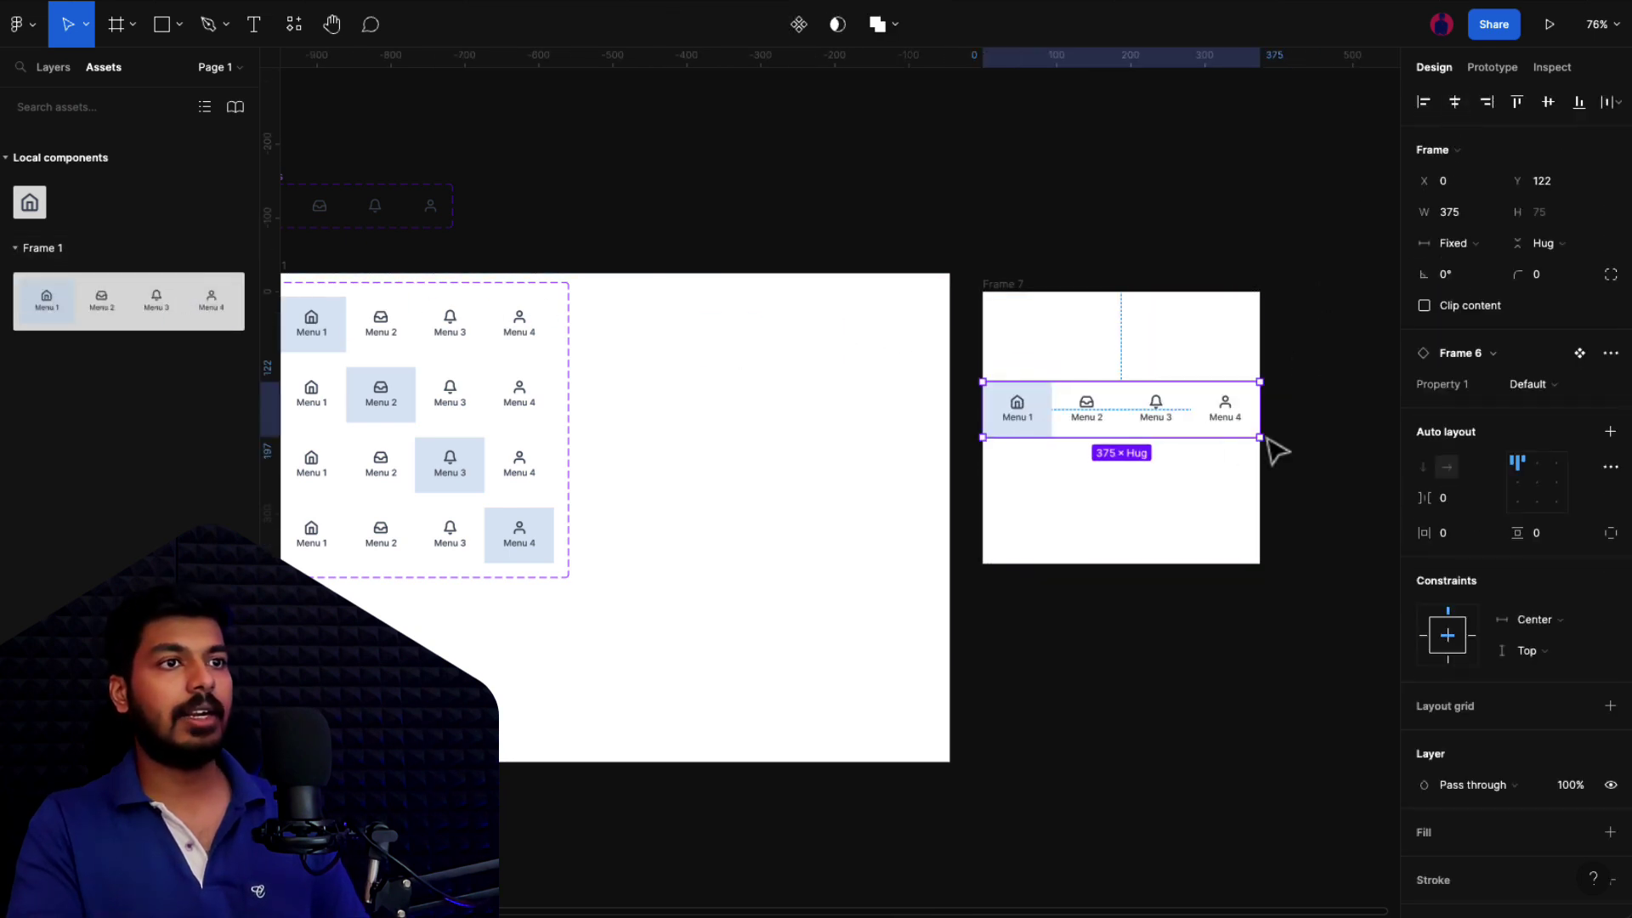
Step: Play the prototype and test switching the highlight between Menu 1, Menu 2, Menu 3 and Menu 4
scroll(1265, 448, up, 4)
click(1549, 24)
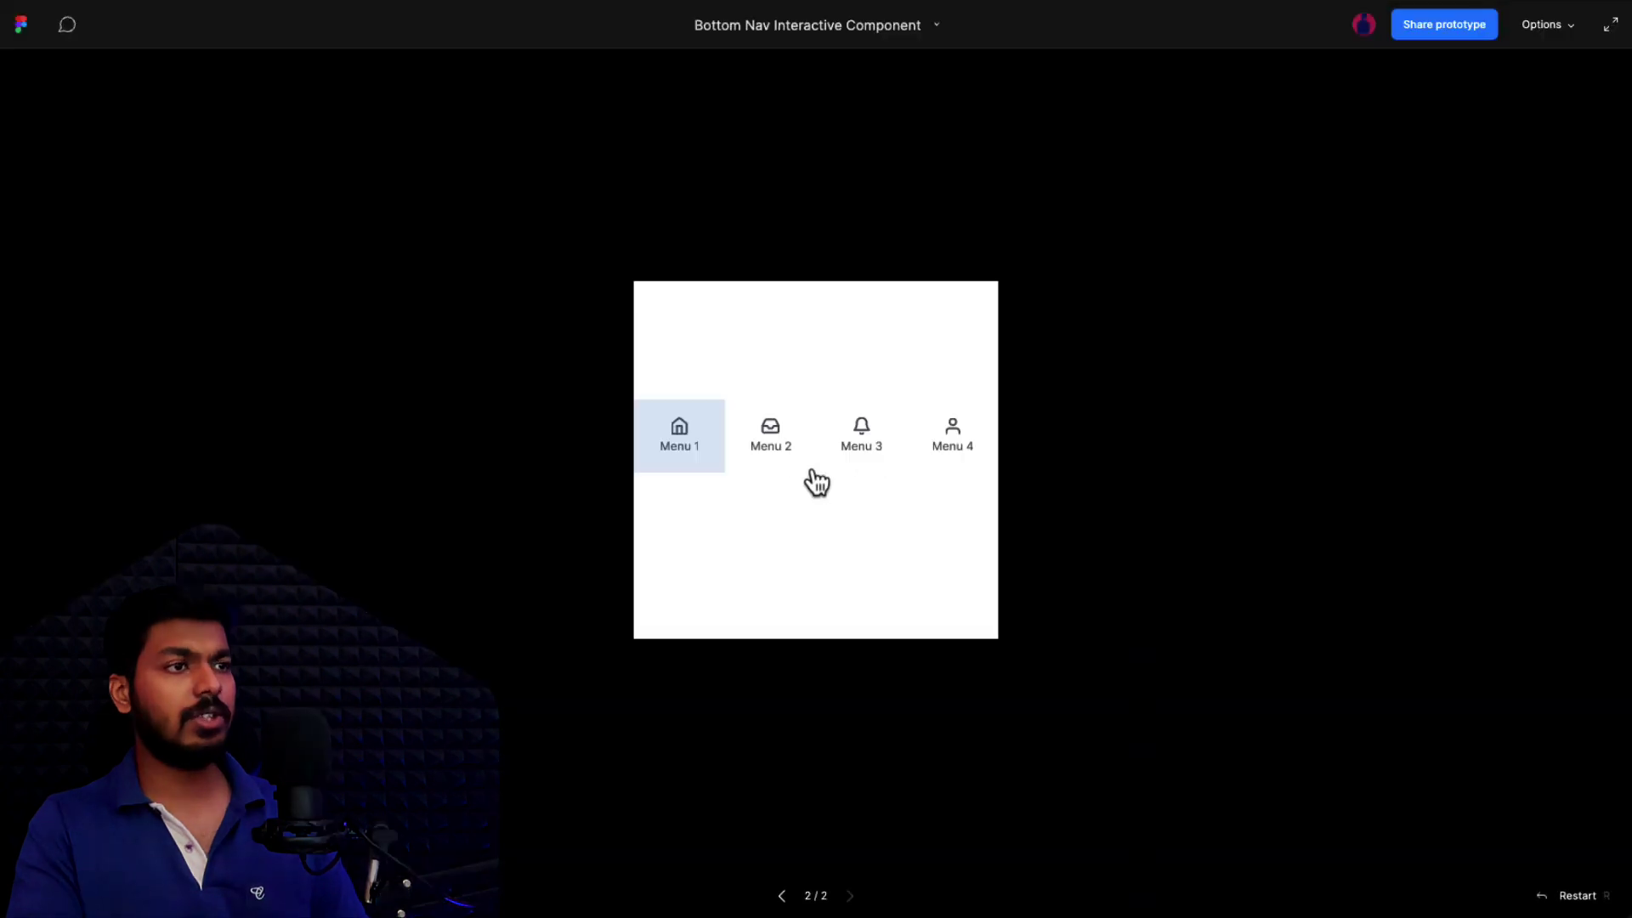
click(772, 462)
click(856, 461)
click(949, 452)
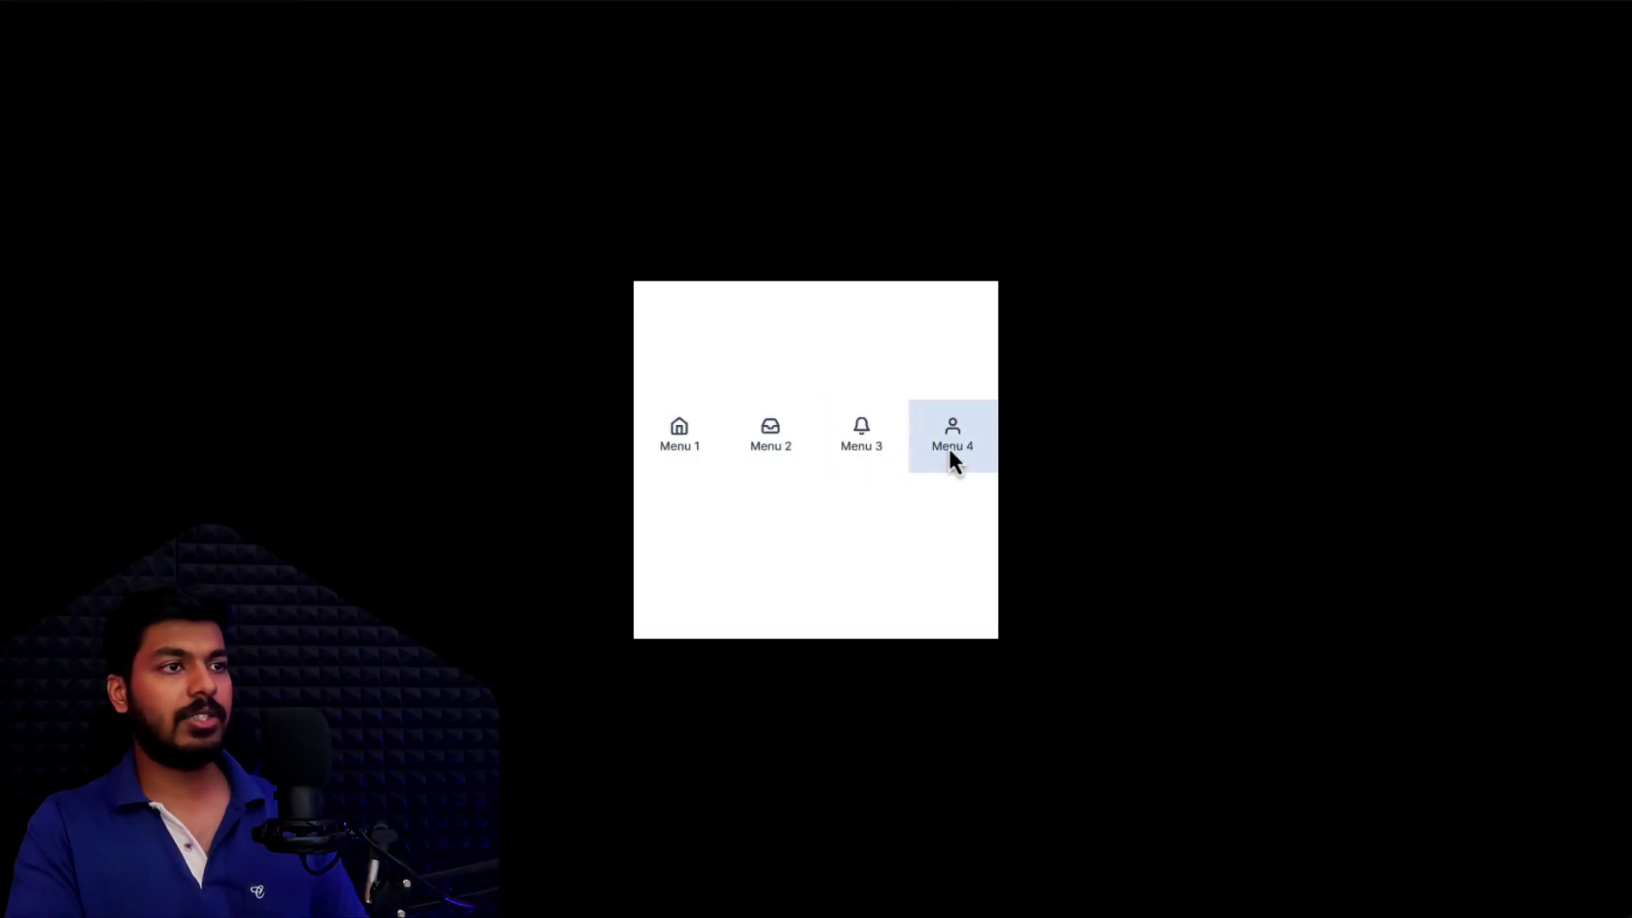
click(763, 464)
click(860, 465)
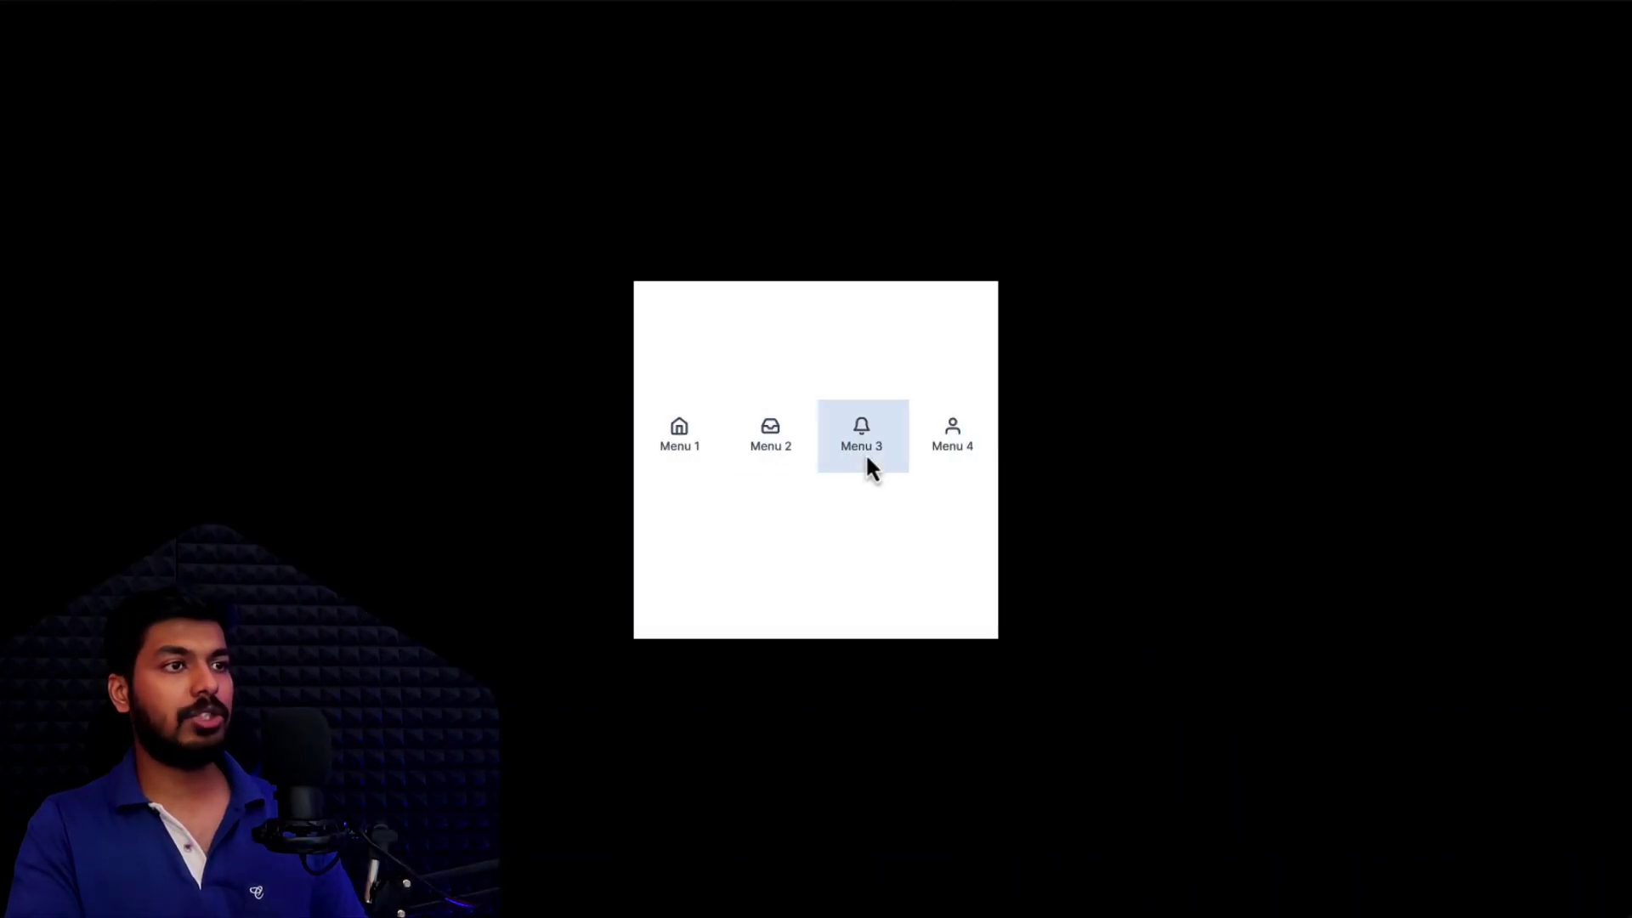
click(695, 473)
click(953, 466)
click(756, 474)
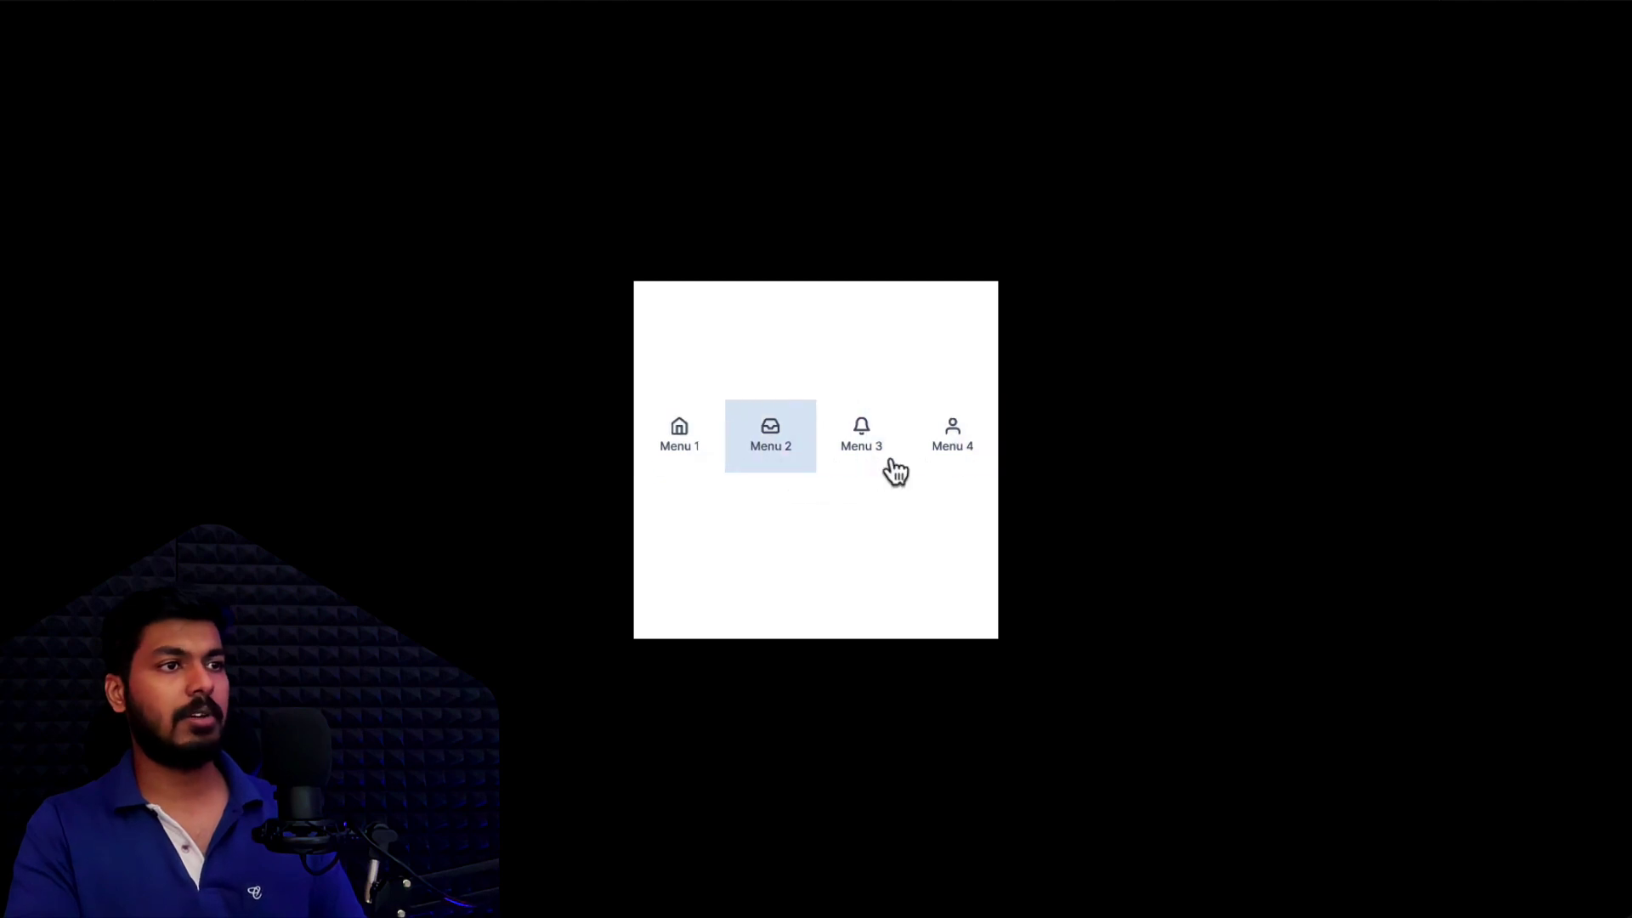
click(890, 463)
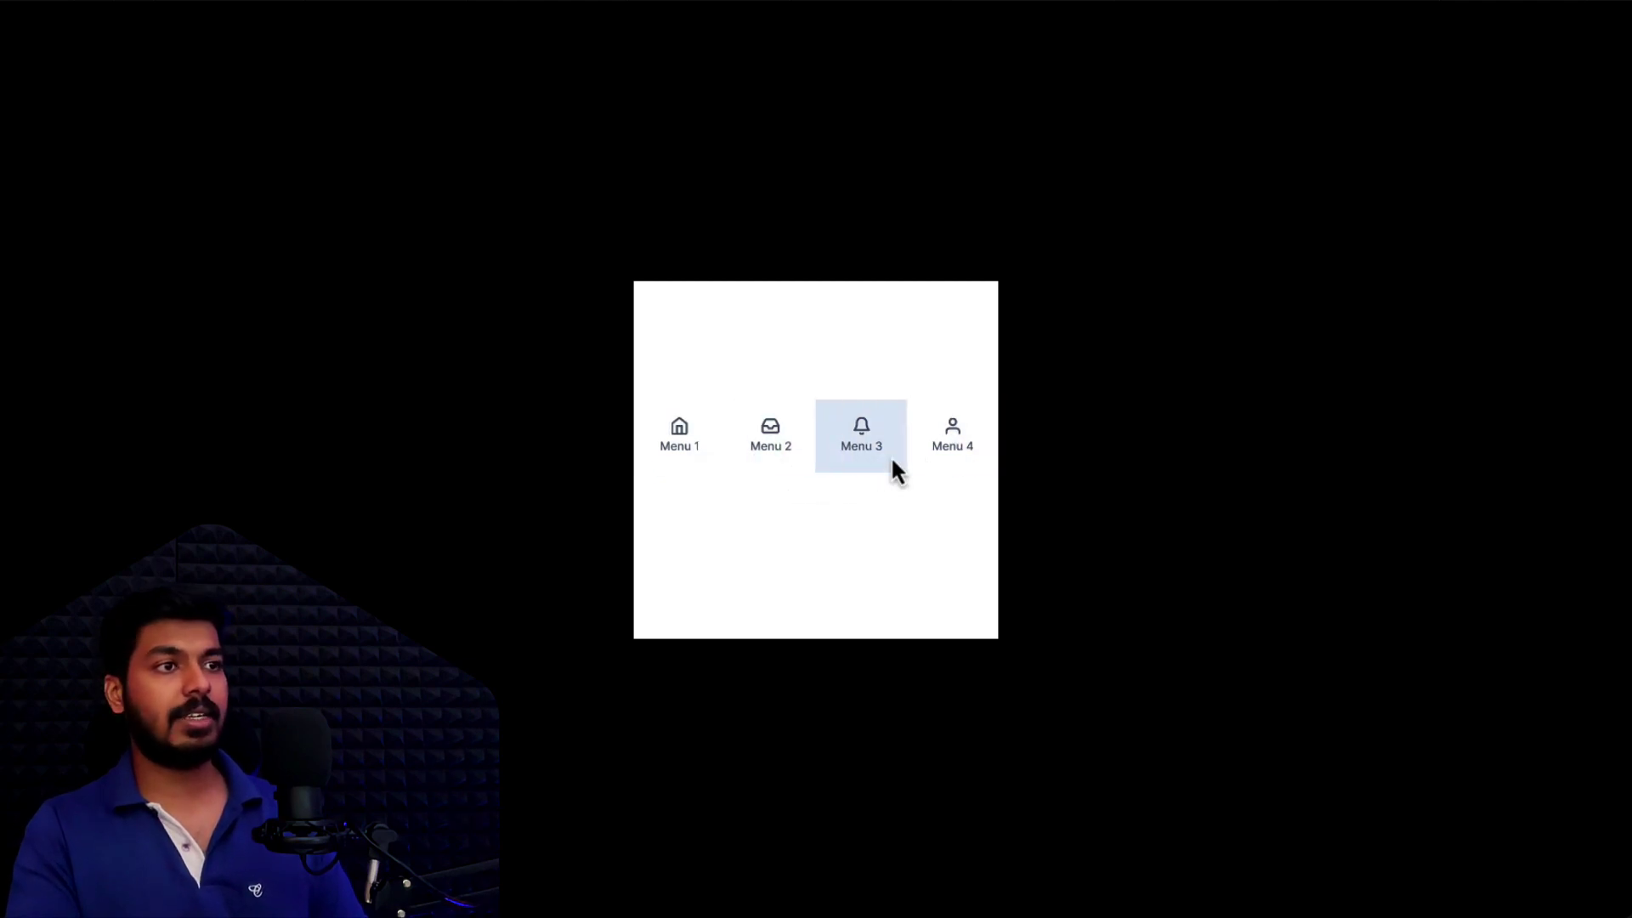
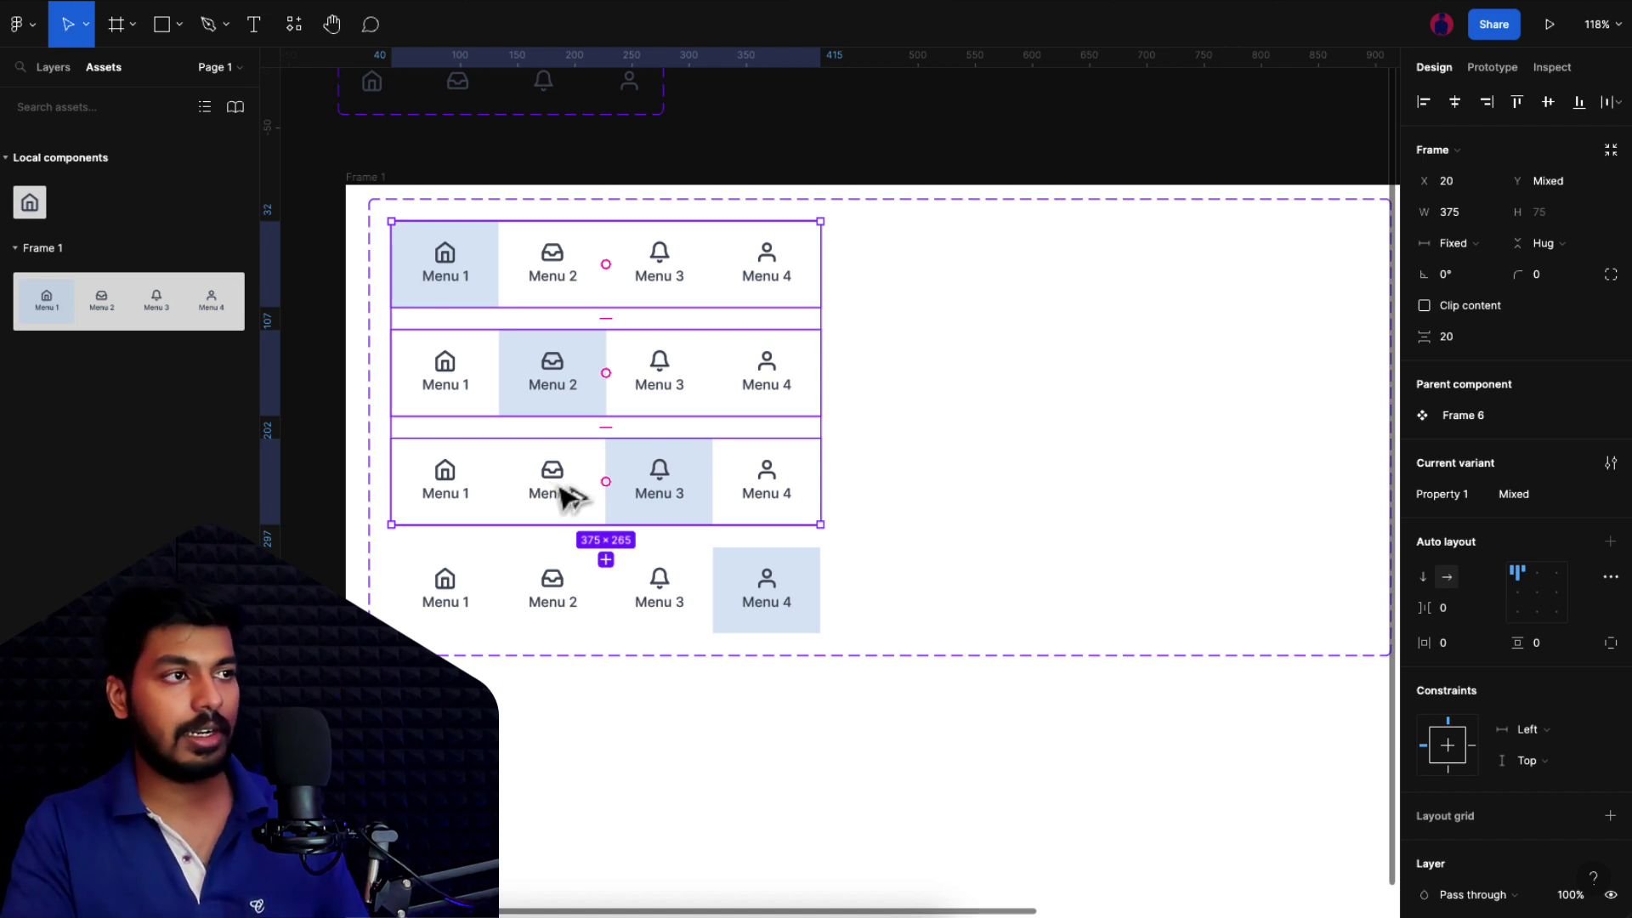
Step: Duplicate the first three variants beside the originals in the component set, and rename the set's property to "No of options"
drag(561, 497, 1073, 450)
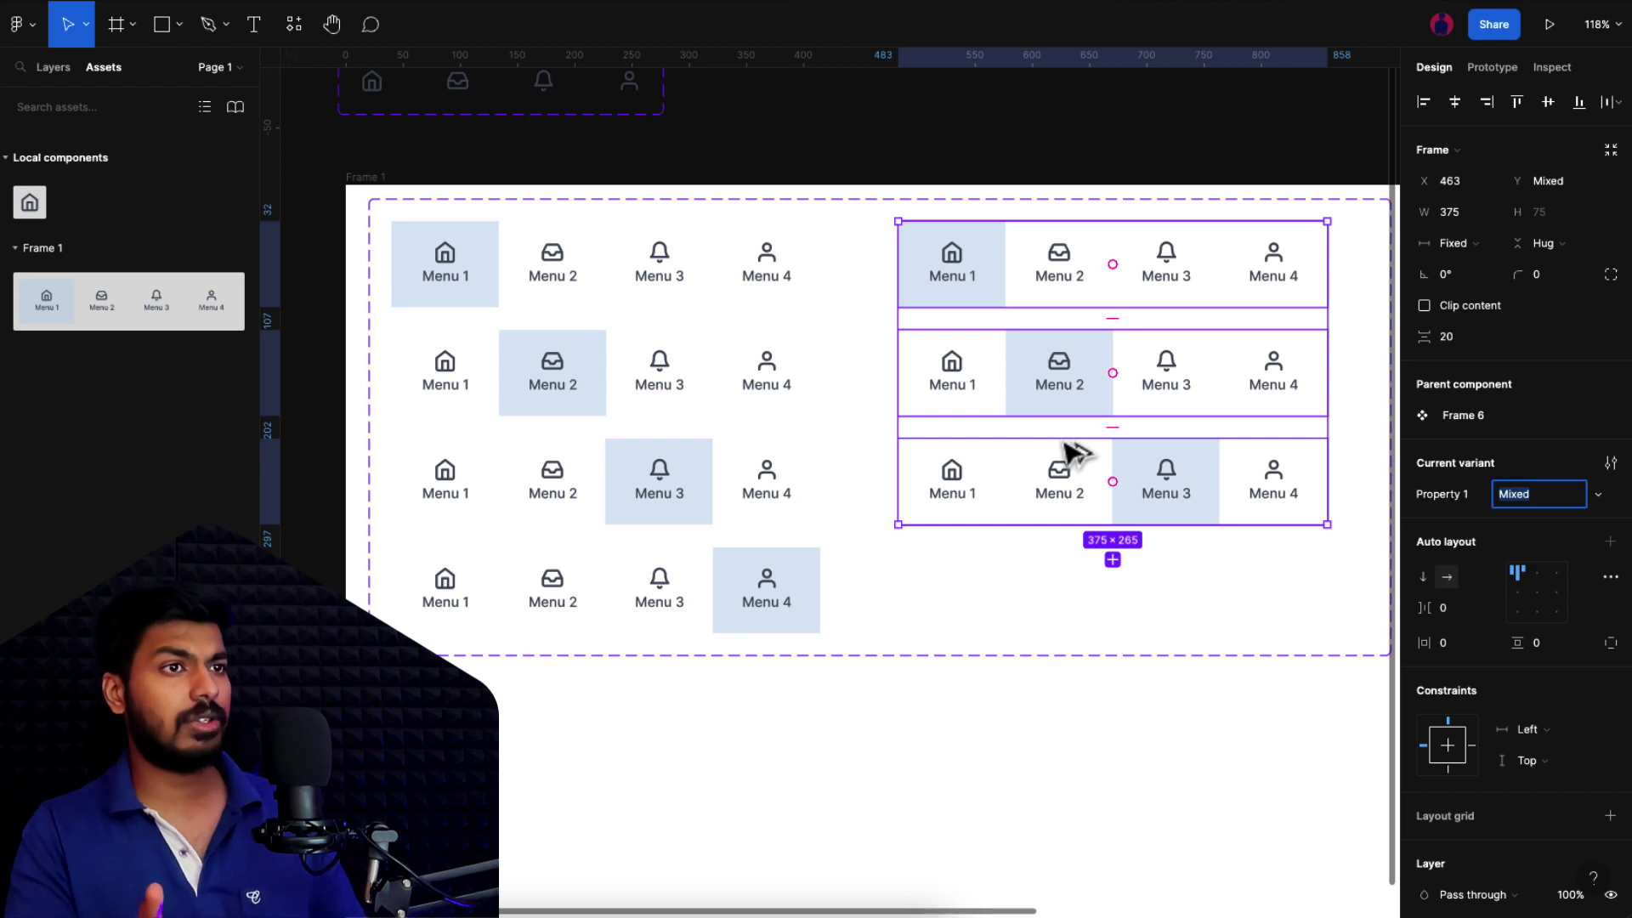
click(961, 656)
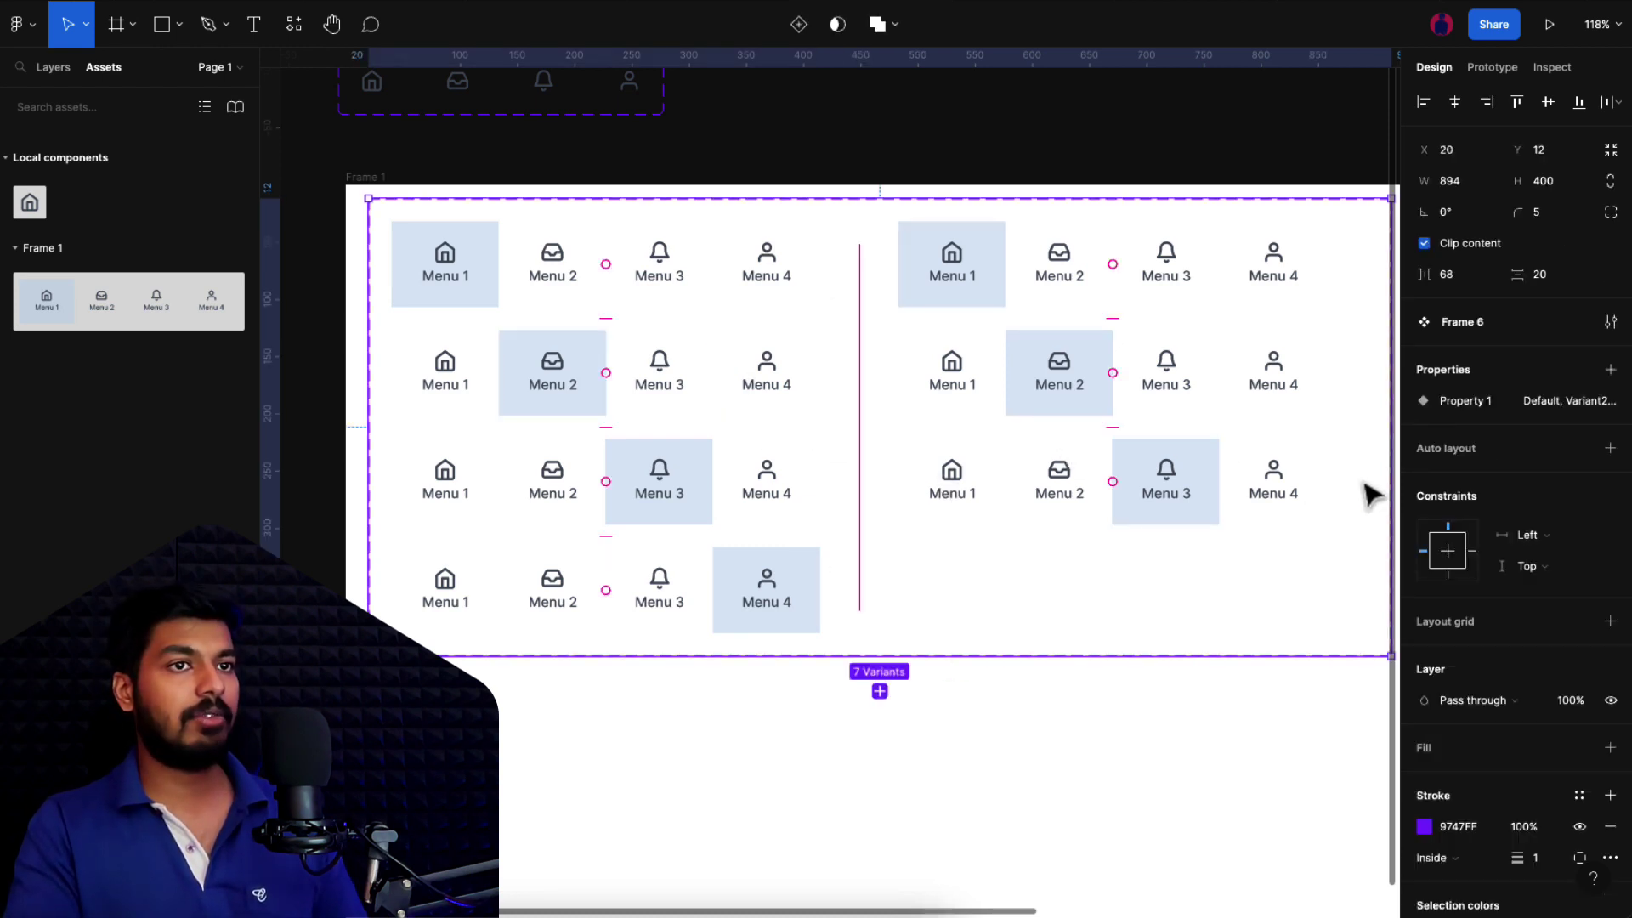
double_click(1464, 404)
text(N)
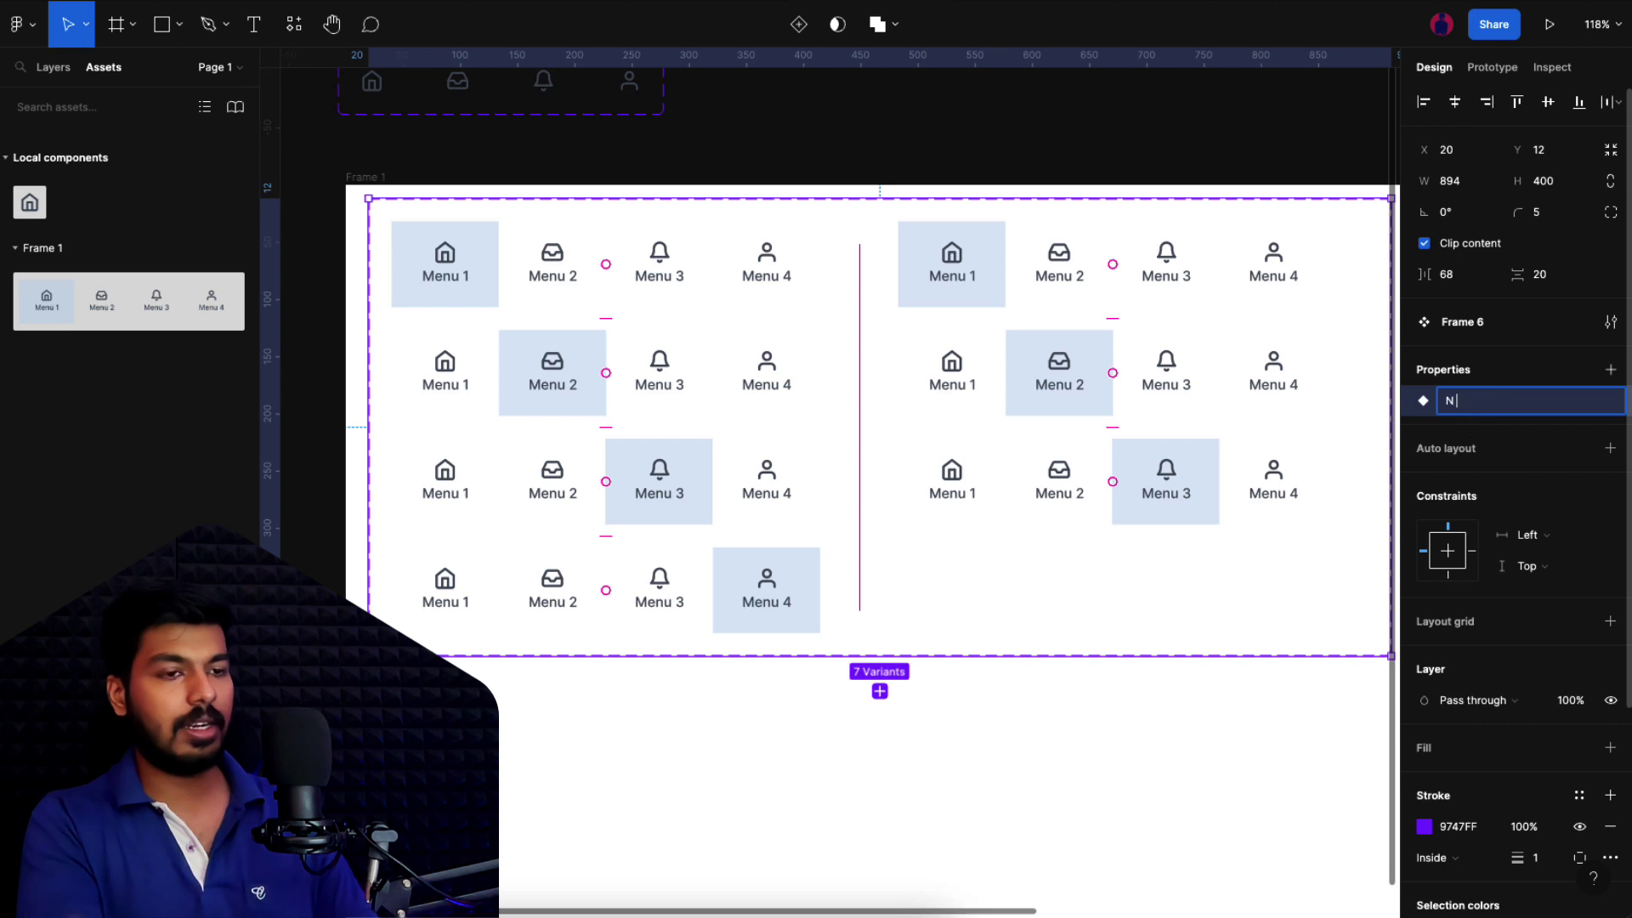
text(o of options)
key(Return)
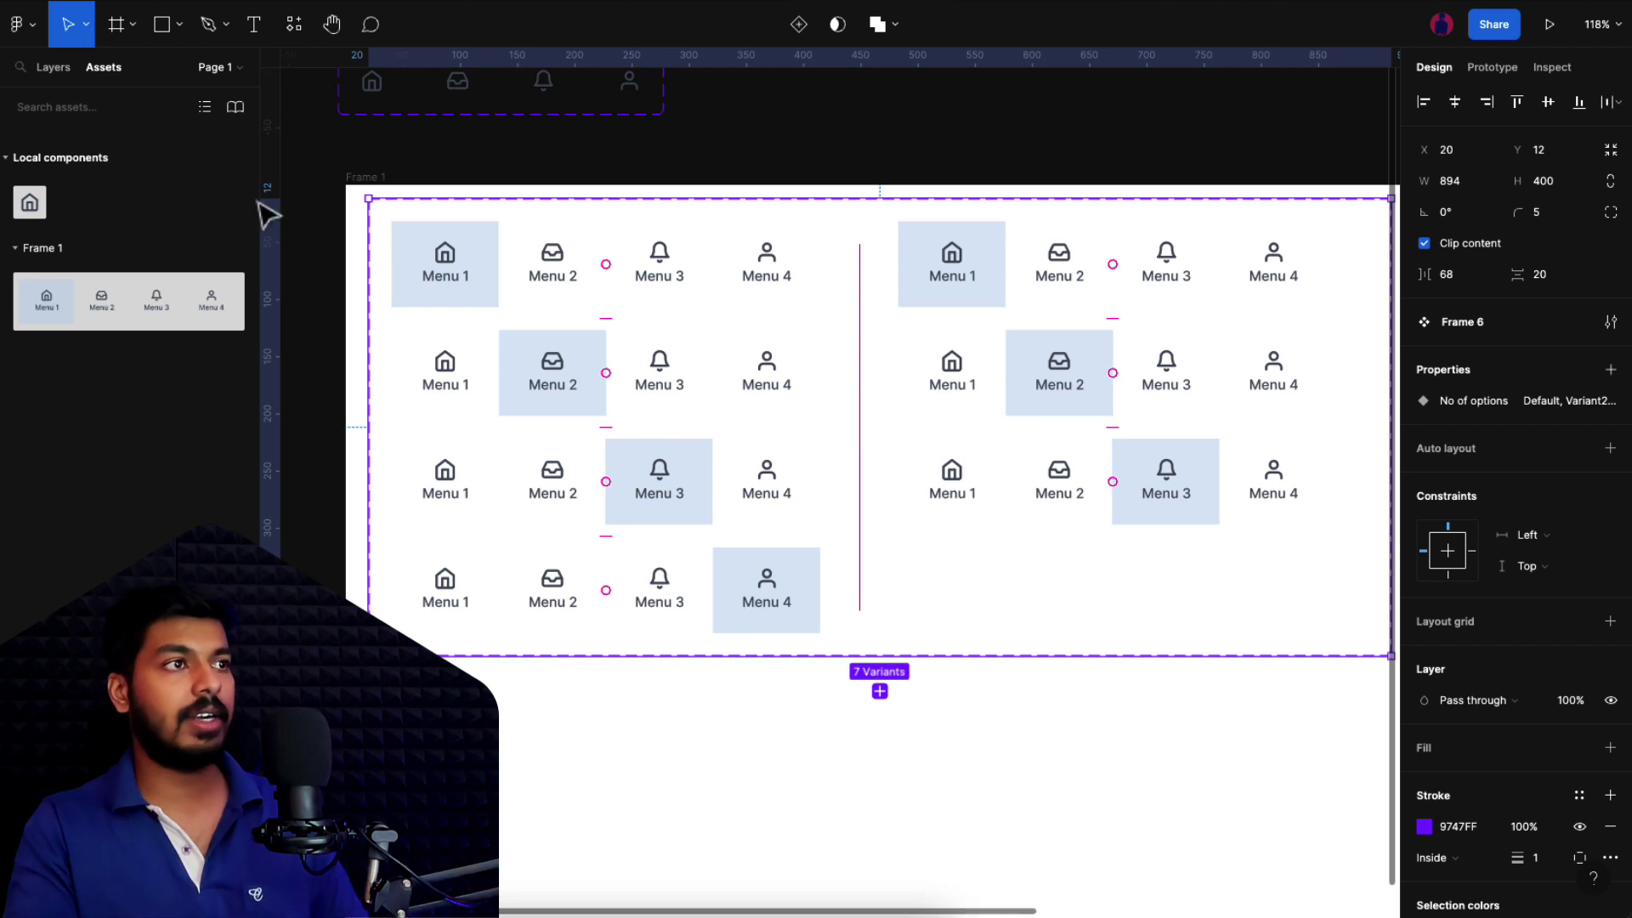
Step: Set the "No of options" value to 4 for all four variants in the original column
click(54, 75)
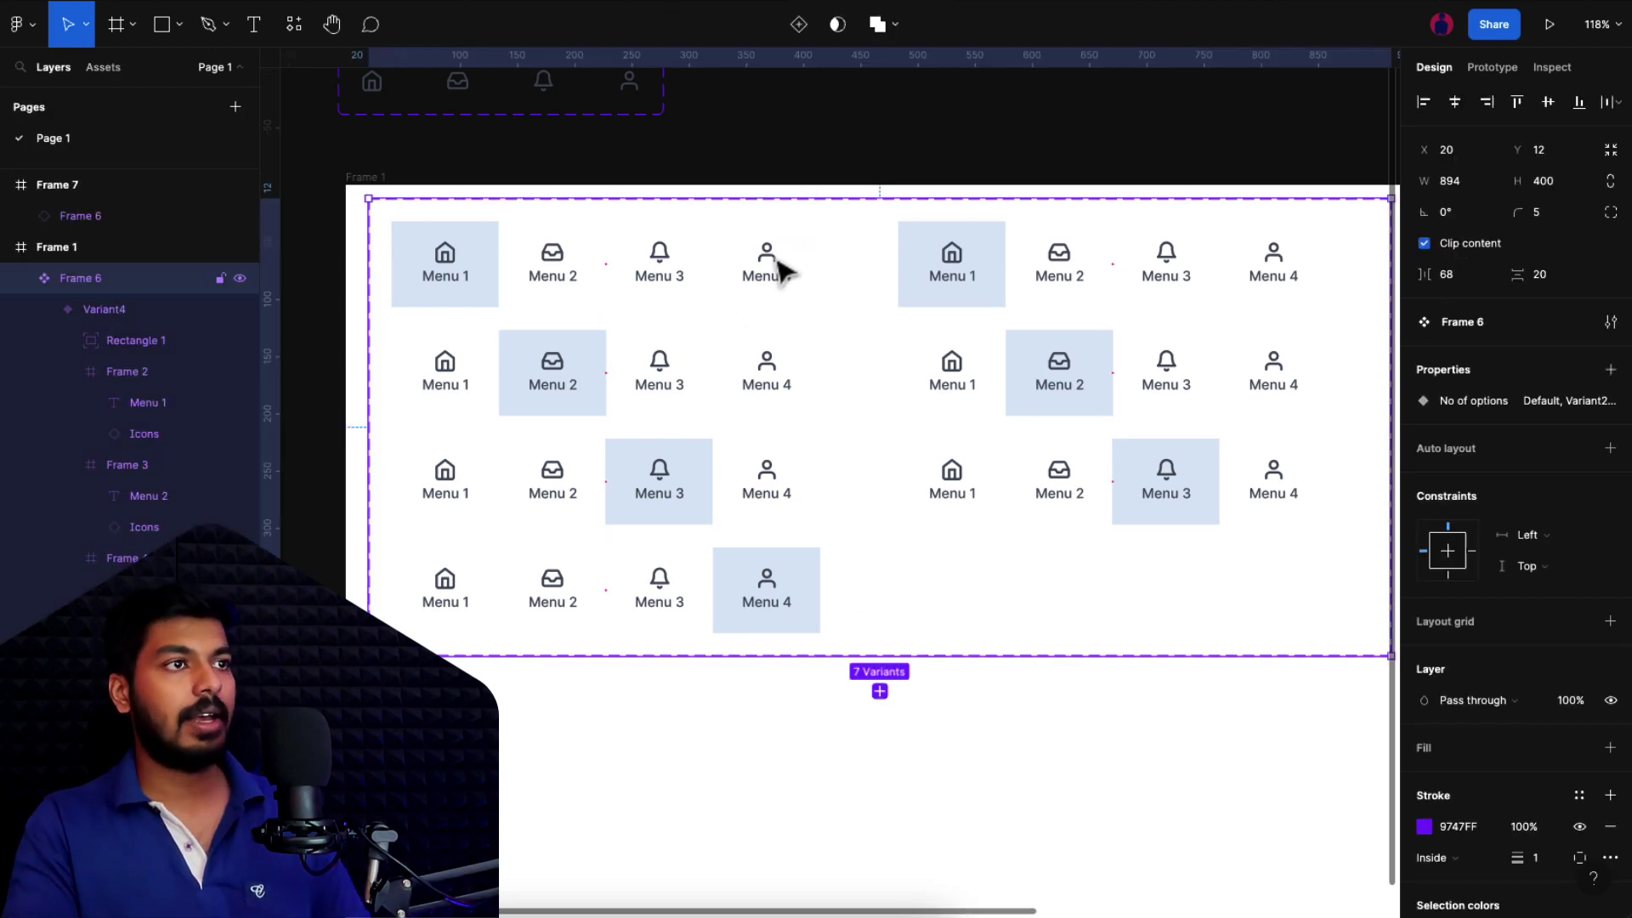
click(778, 268)
shift+click(747, 375)
shift+click(728, 488)
shift+click(722, 572)
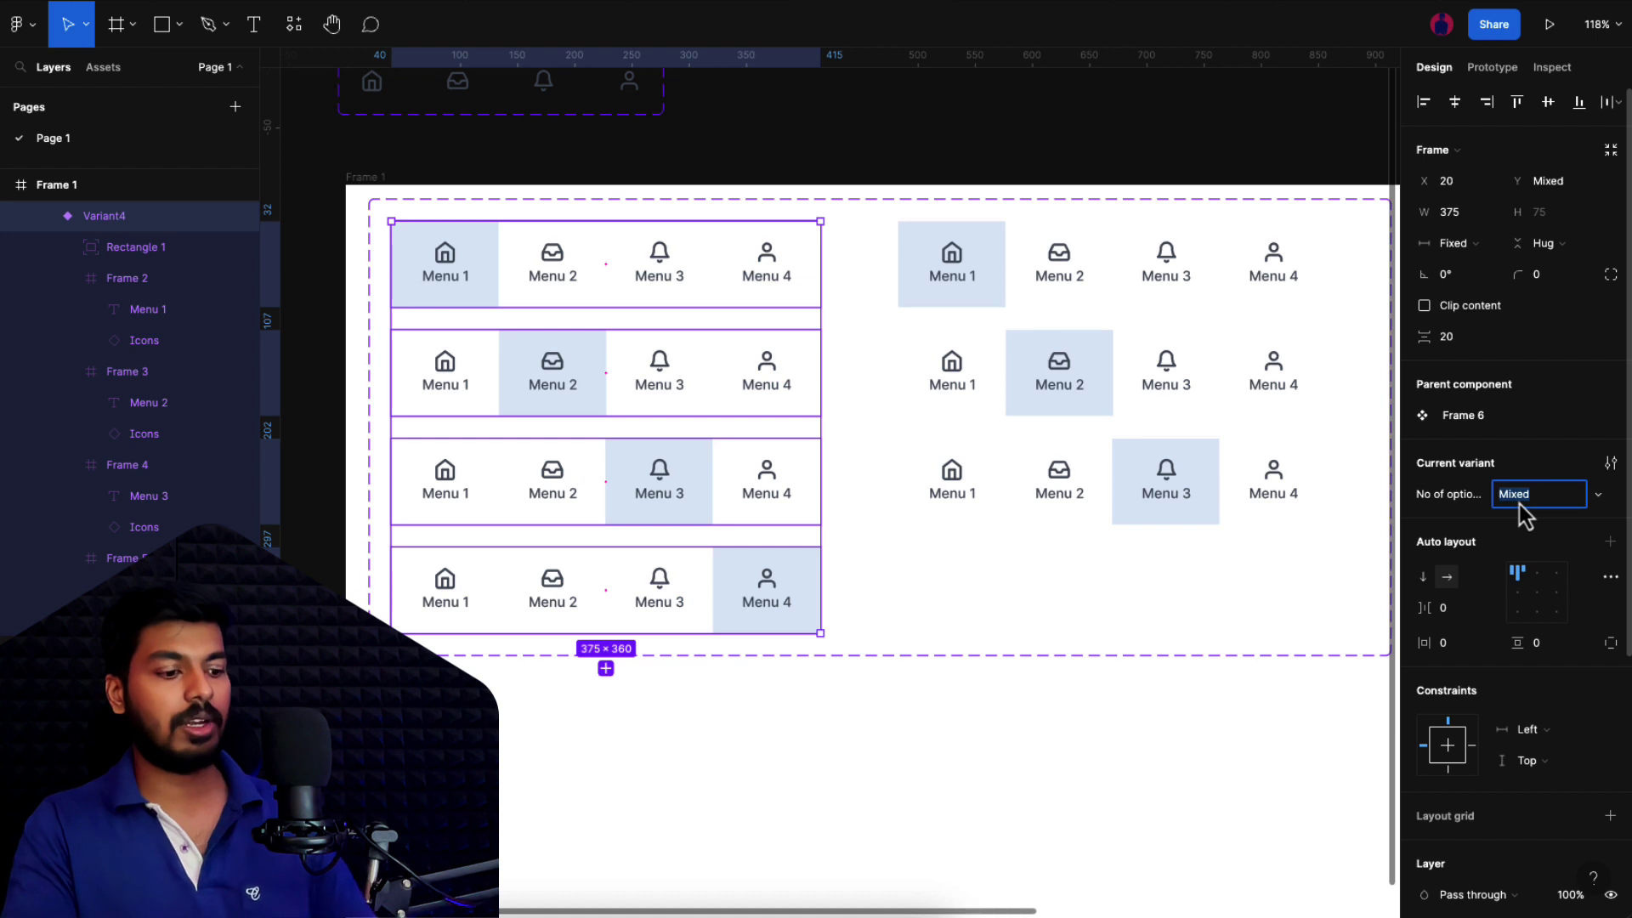
text(4)
key(Return)
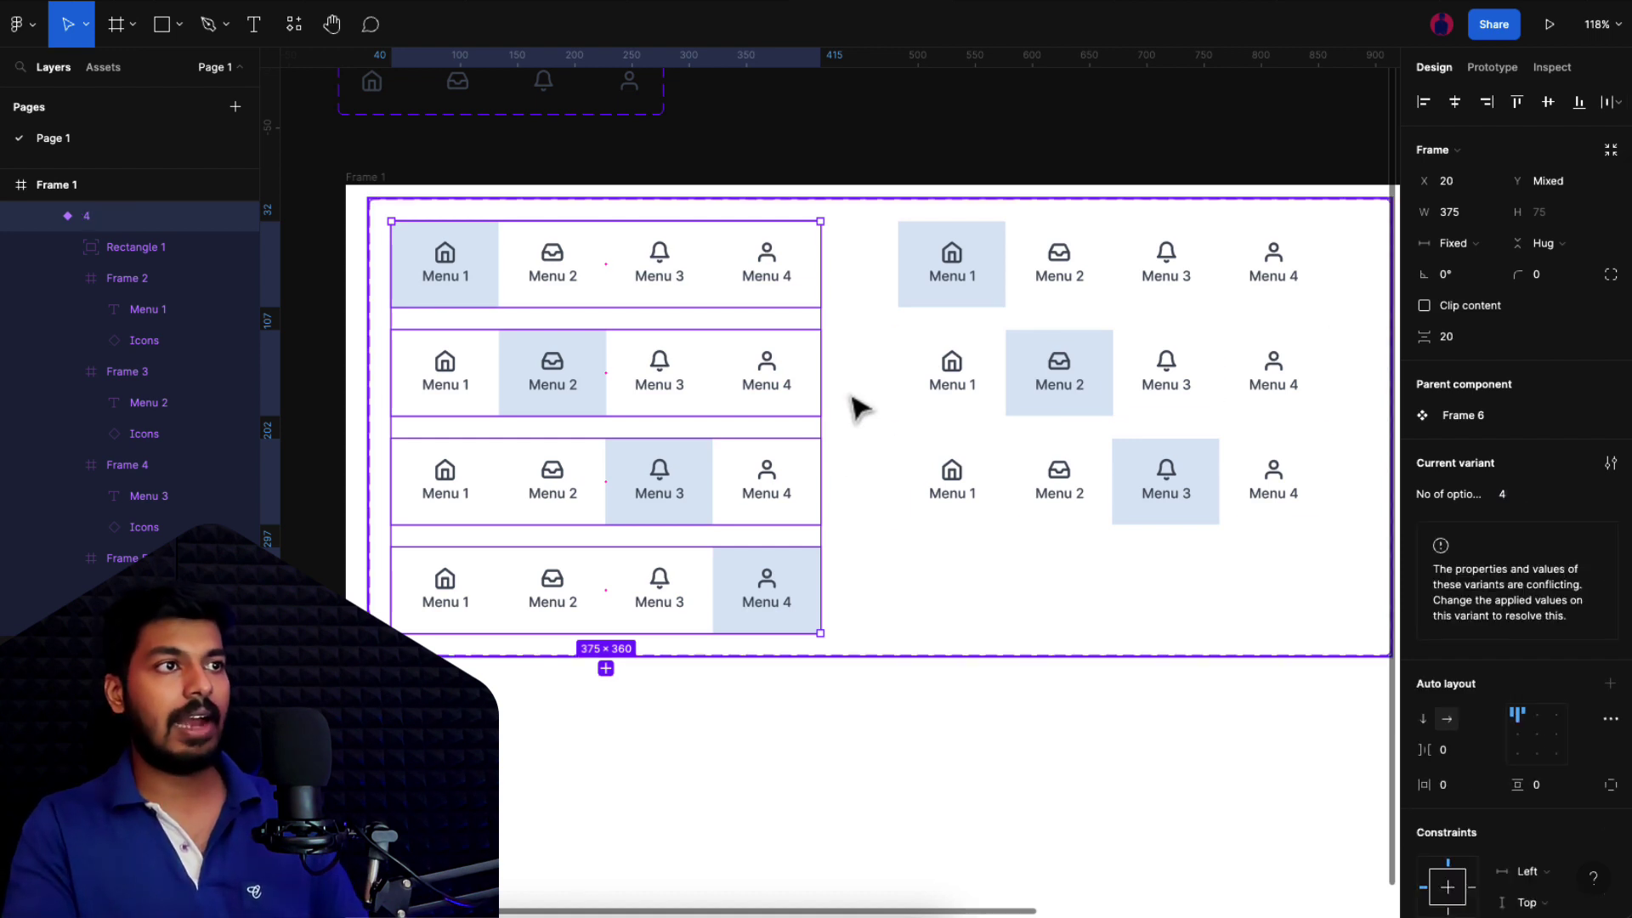
Step: Set the "No of options" value to 3 for the three duplicated variants in the second column
click(1122, 285)
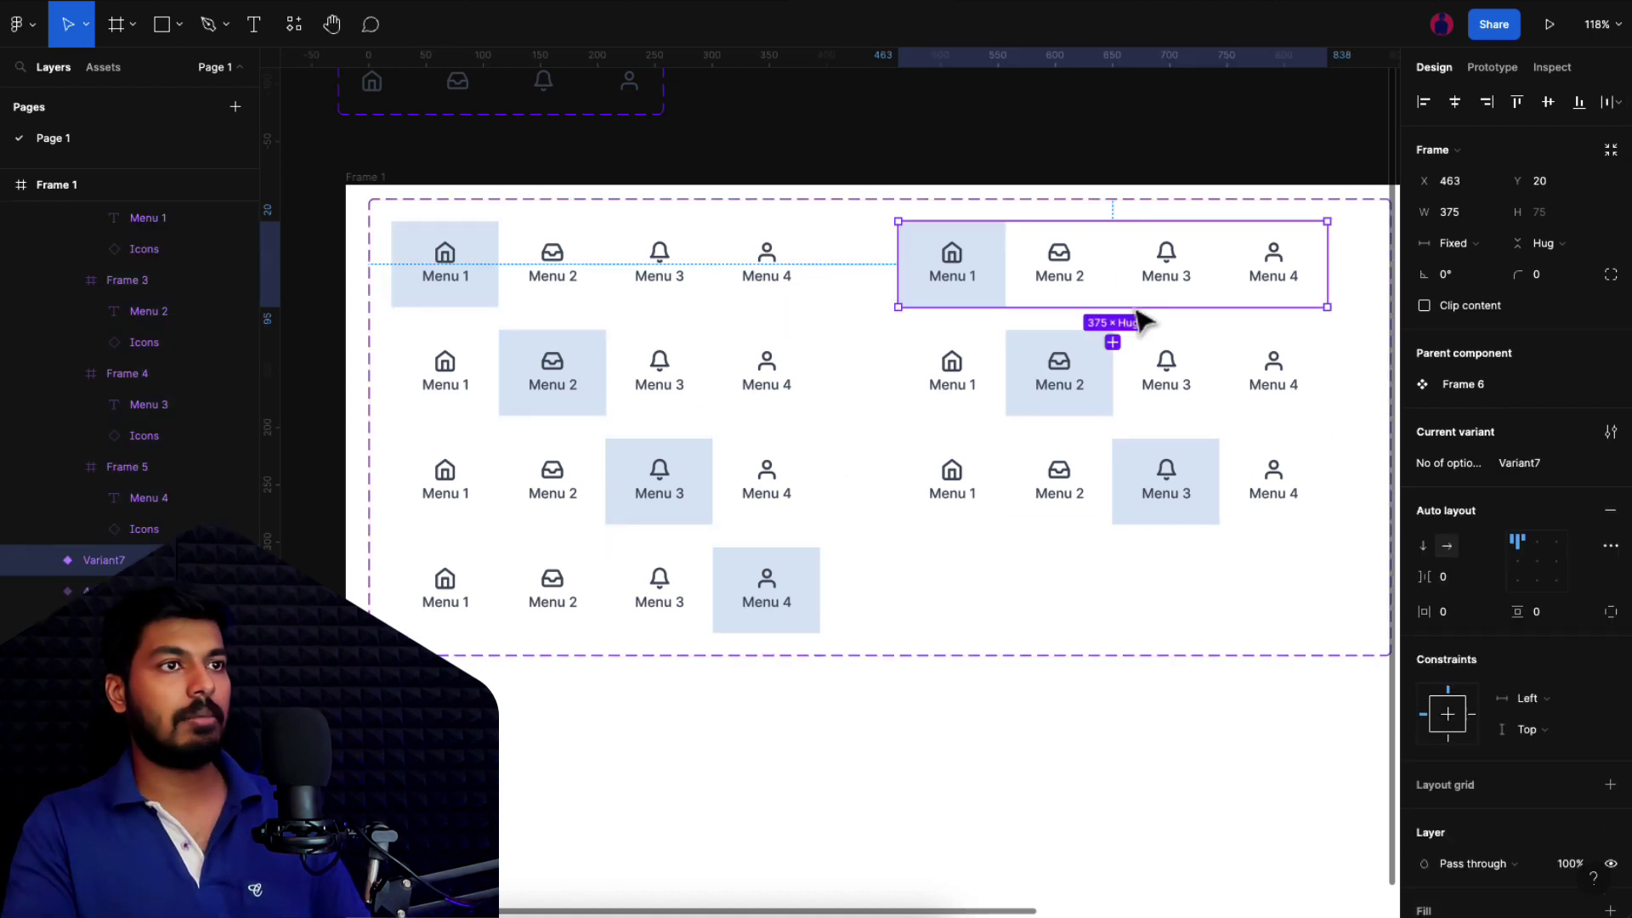
shift+click(1147, 378)
shift+click(1122, 488)
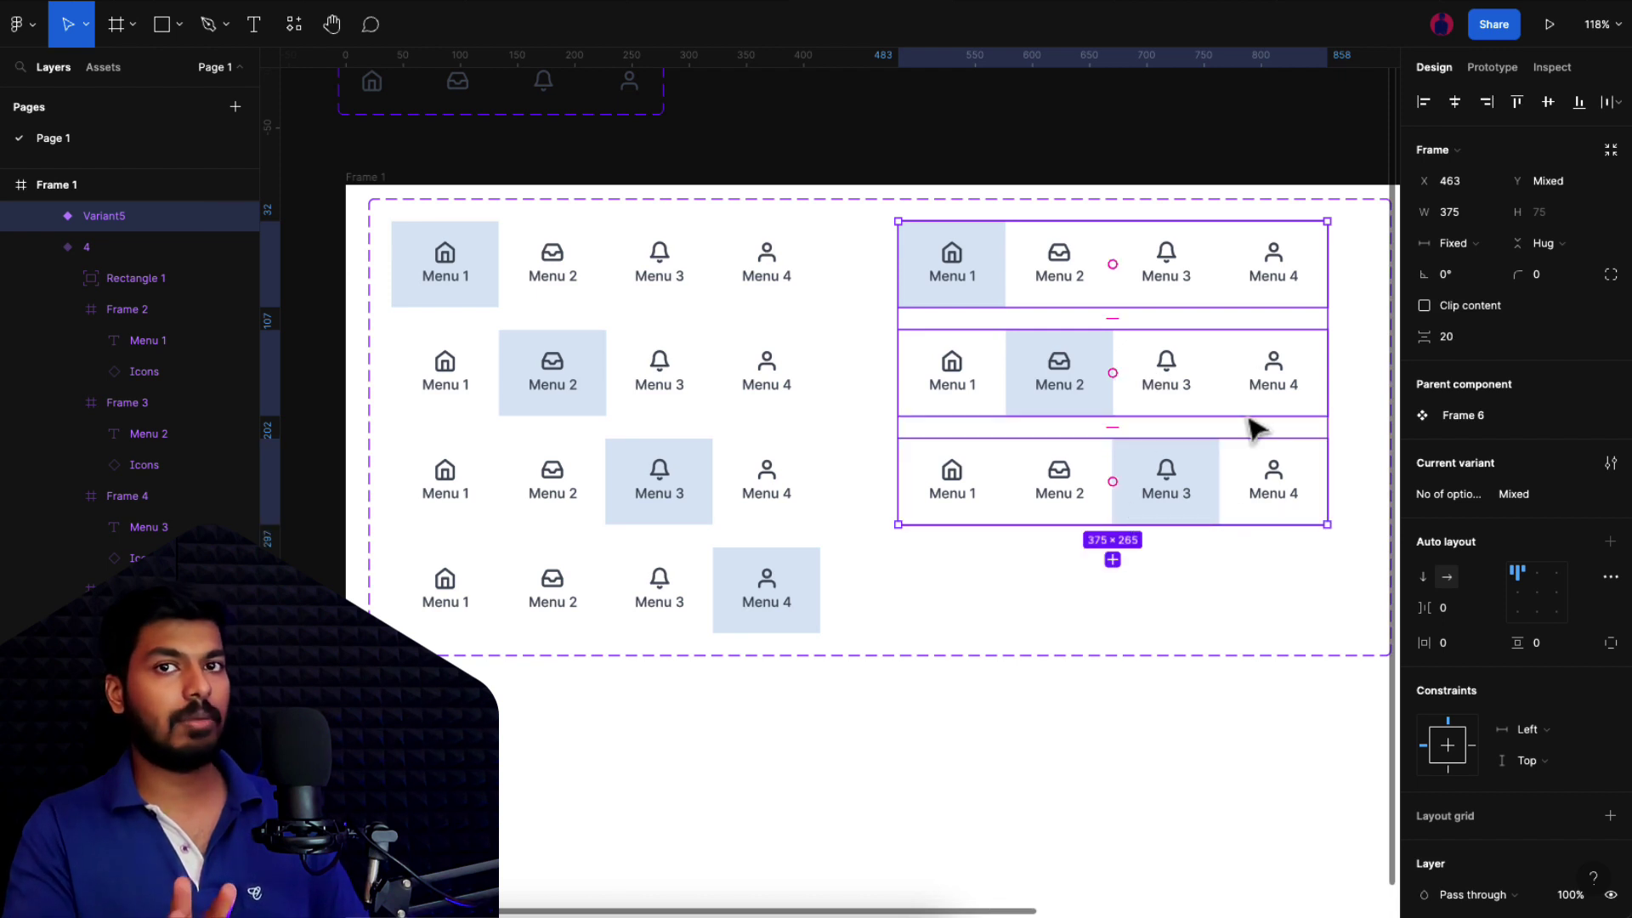
click(1518, 495)
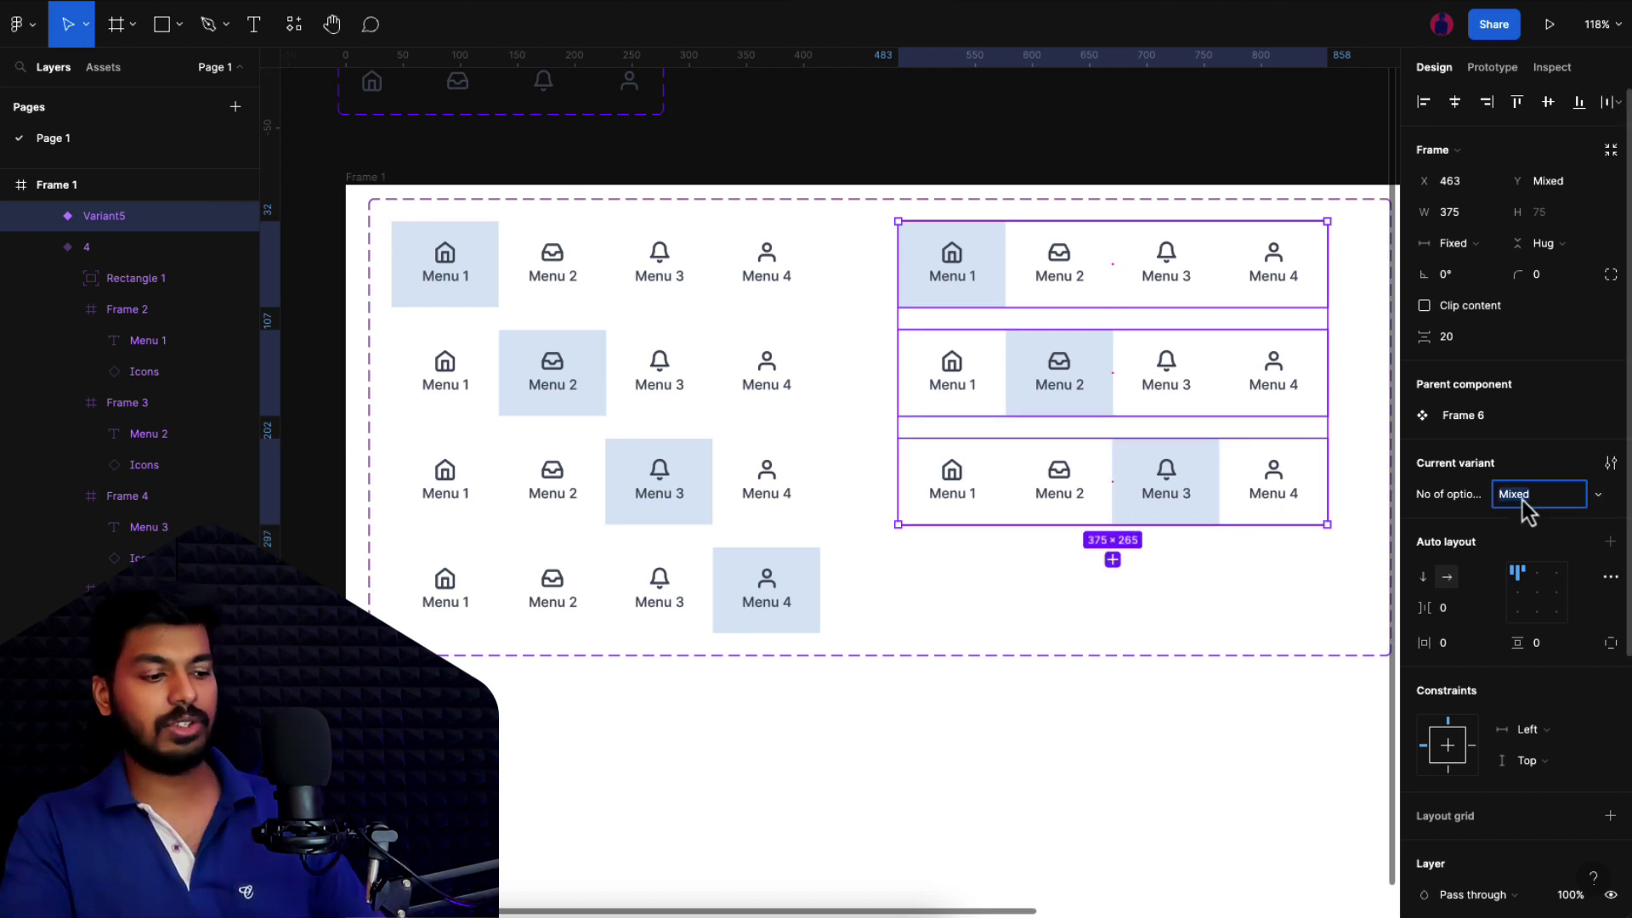
text(3)
key(Return)
click(1104, 645)
Step: Delete the Menu 4 item from each of the three variants in the second column
scroll(1190, 289, right, 2)
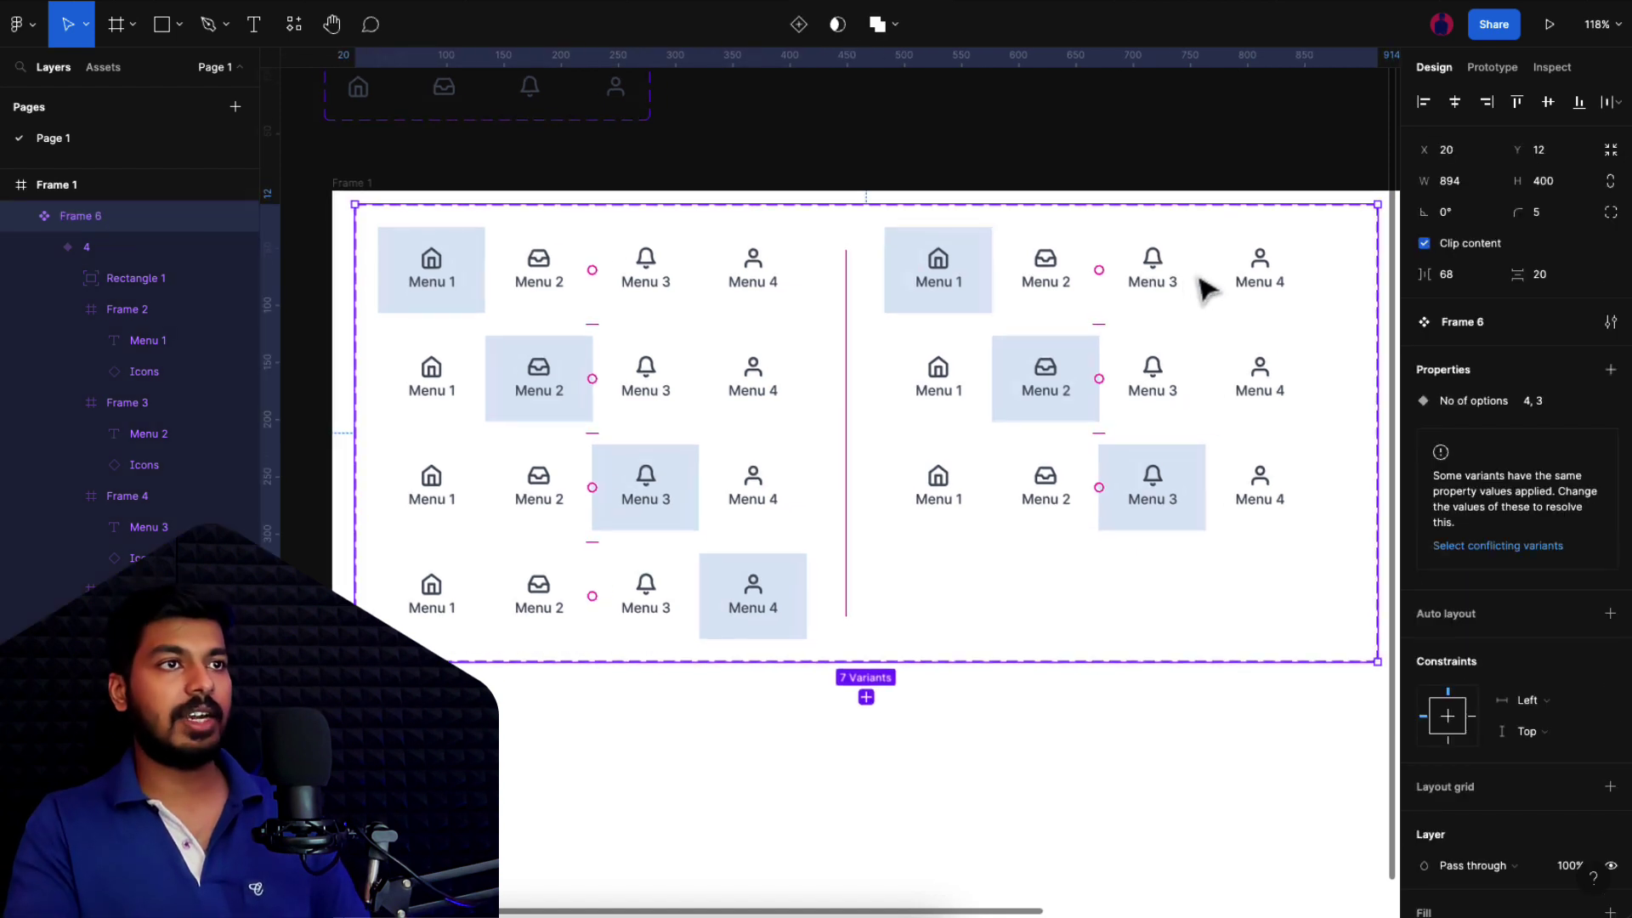
scroll(1241, 289, up, 5)
click(1249, 306)
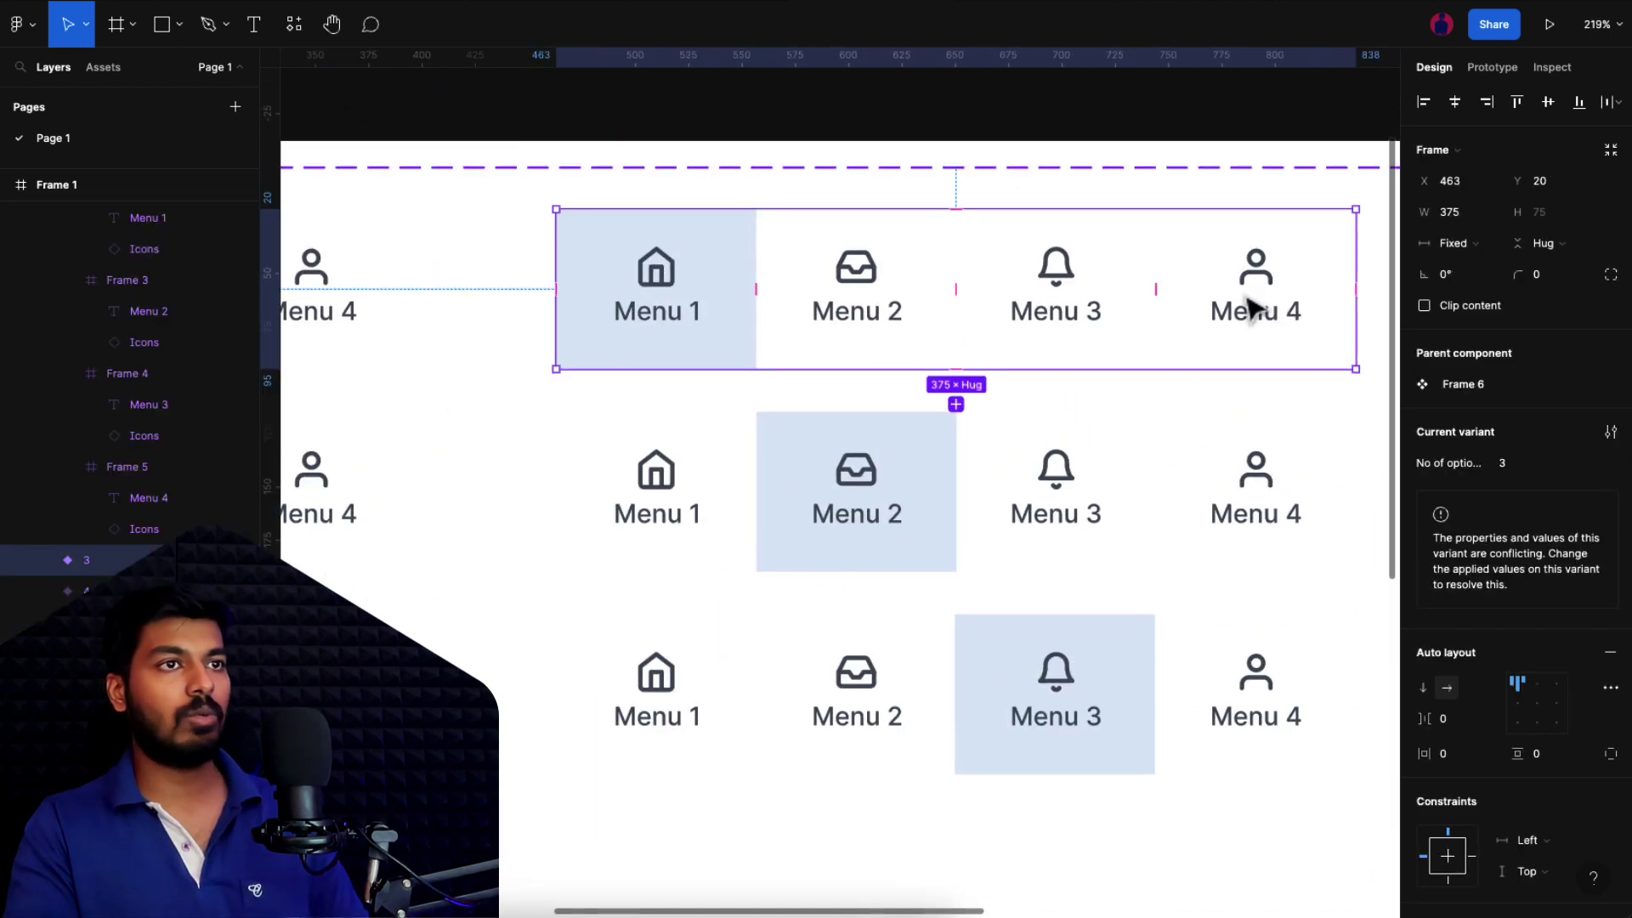
click(1249, 306)
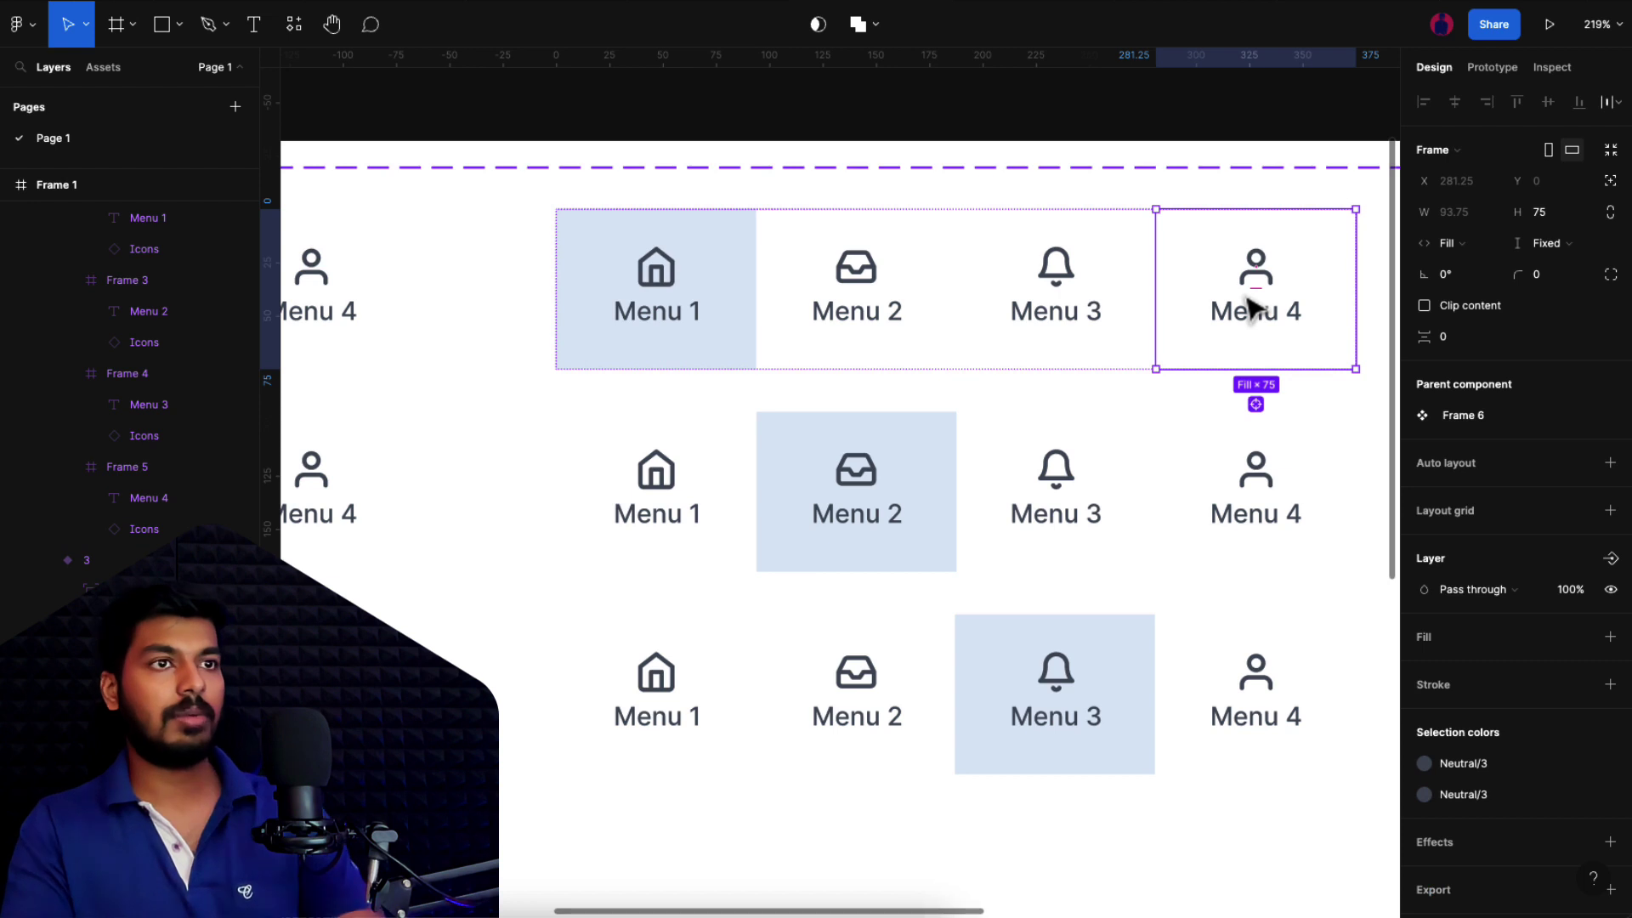
key(Delete)
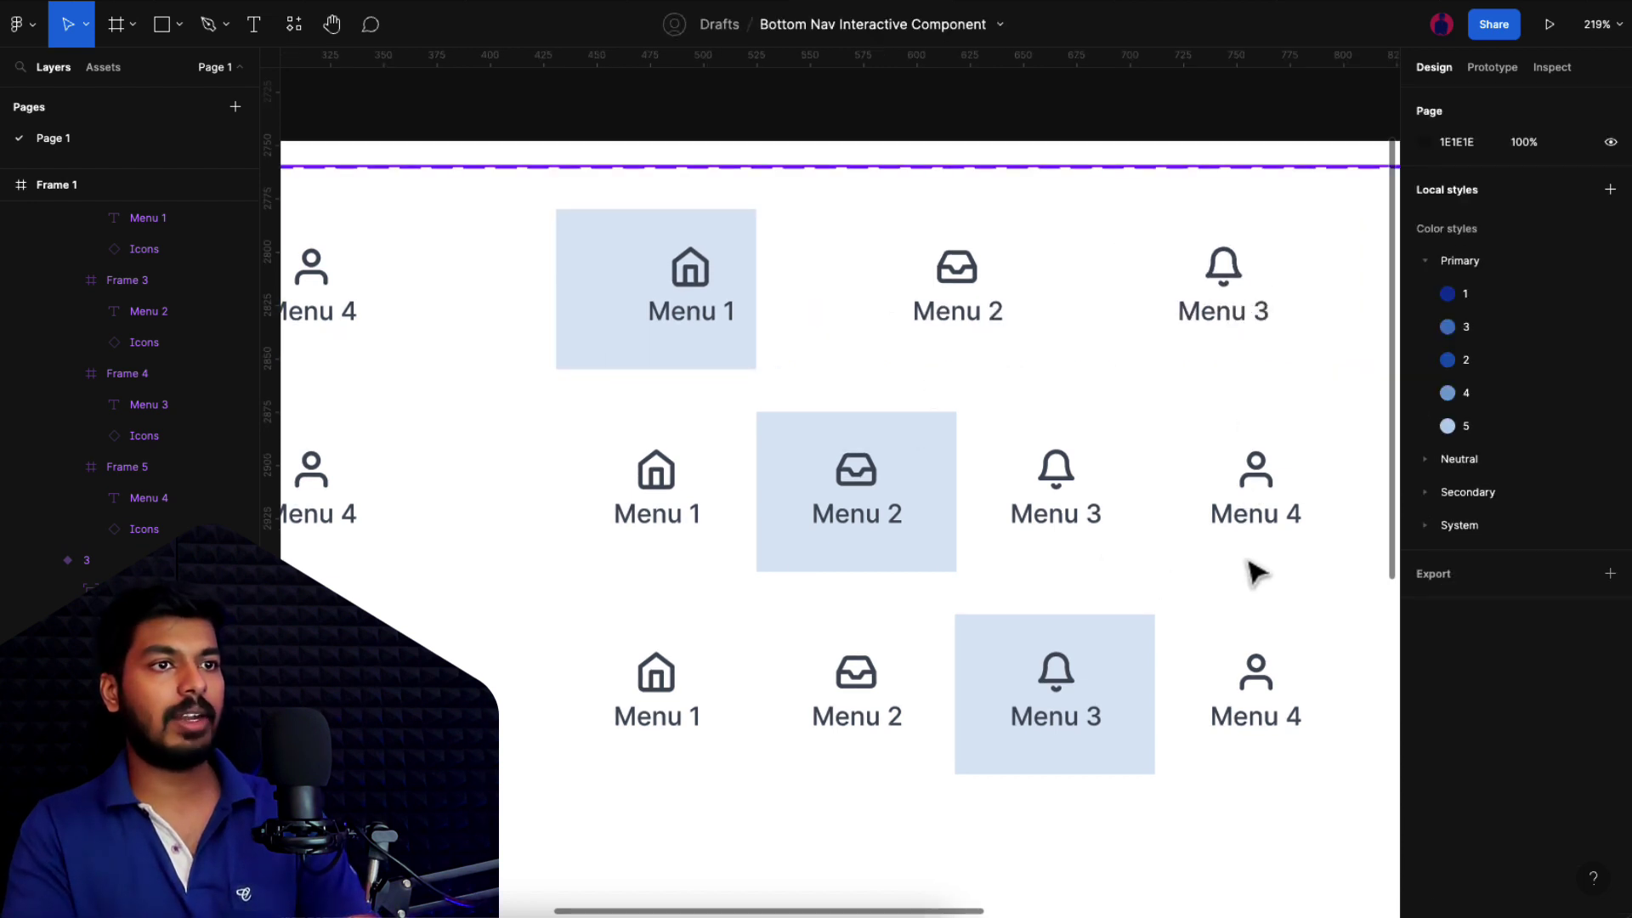
click(1278, 500)
click(1277, 499)
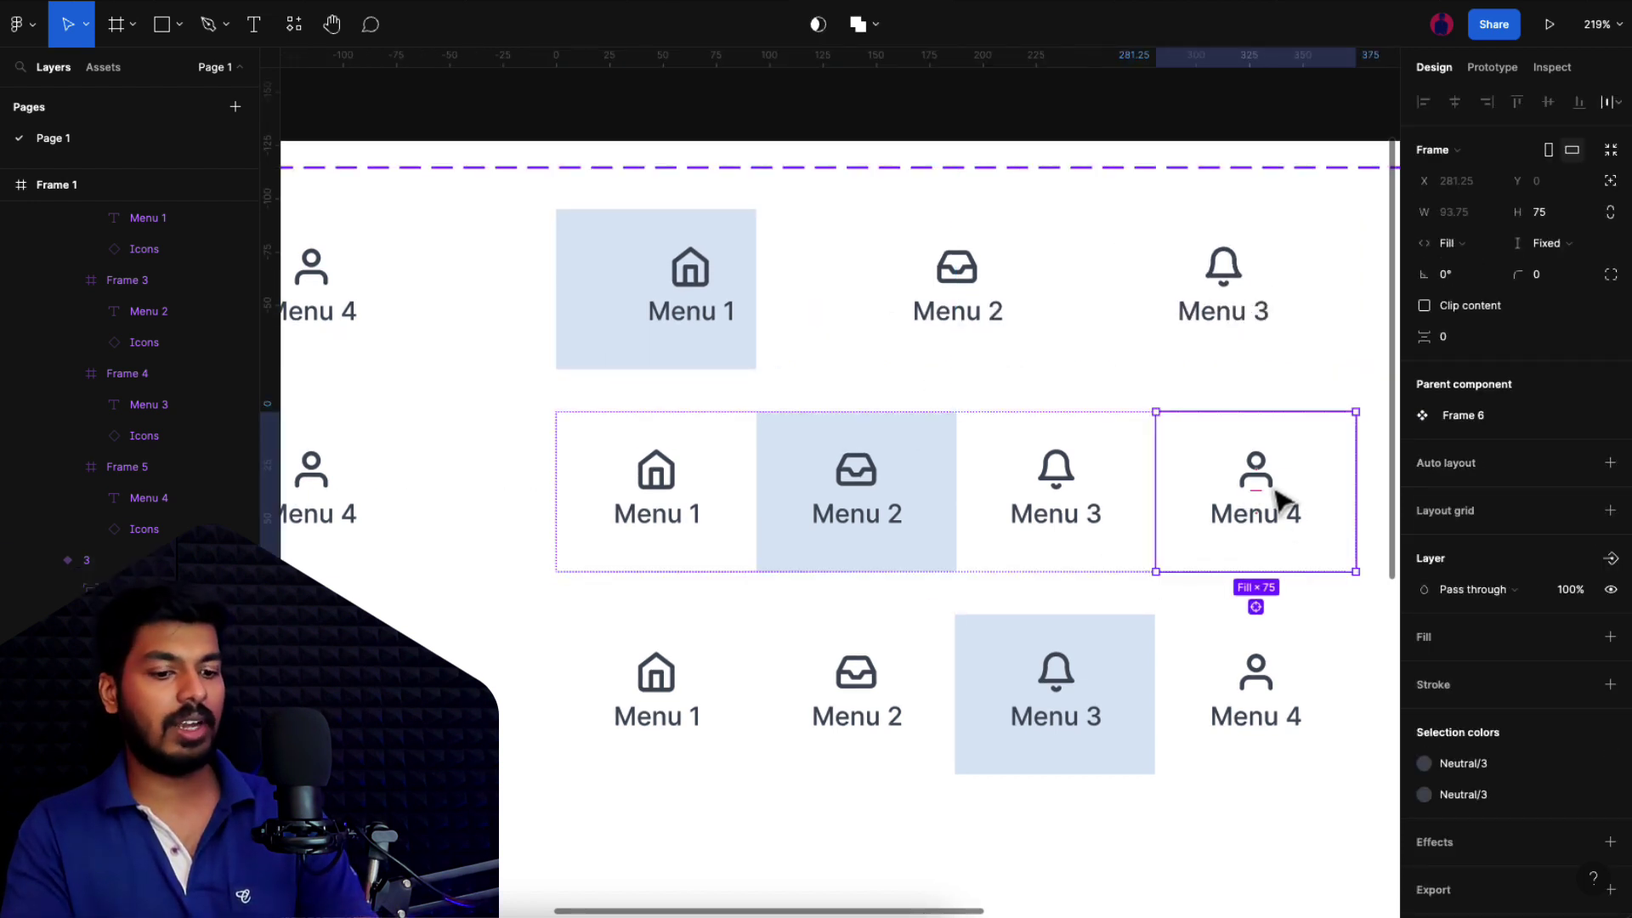
key(Delete)
click(1278, 733)
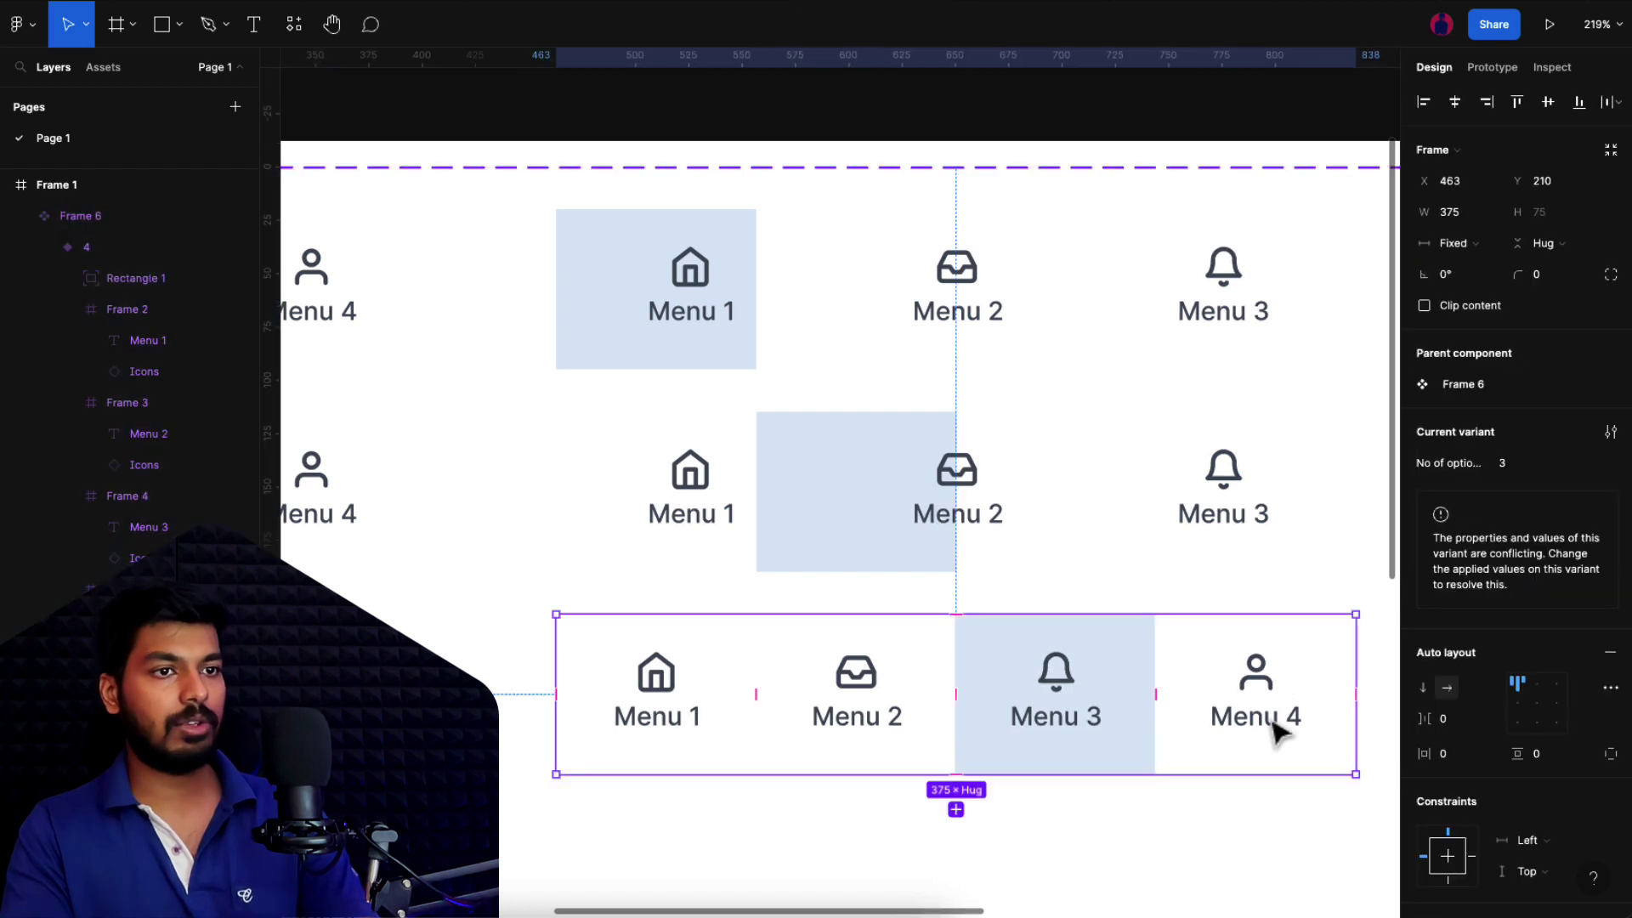
click(1278, 733)
key(Delete)
Step: Set the width of the Menu 1 highlight rectangle in the first three-item variant to 125, matching the menu item frames
scroll(612, 685, down, 5)
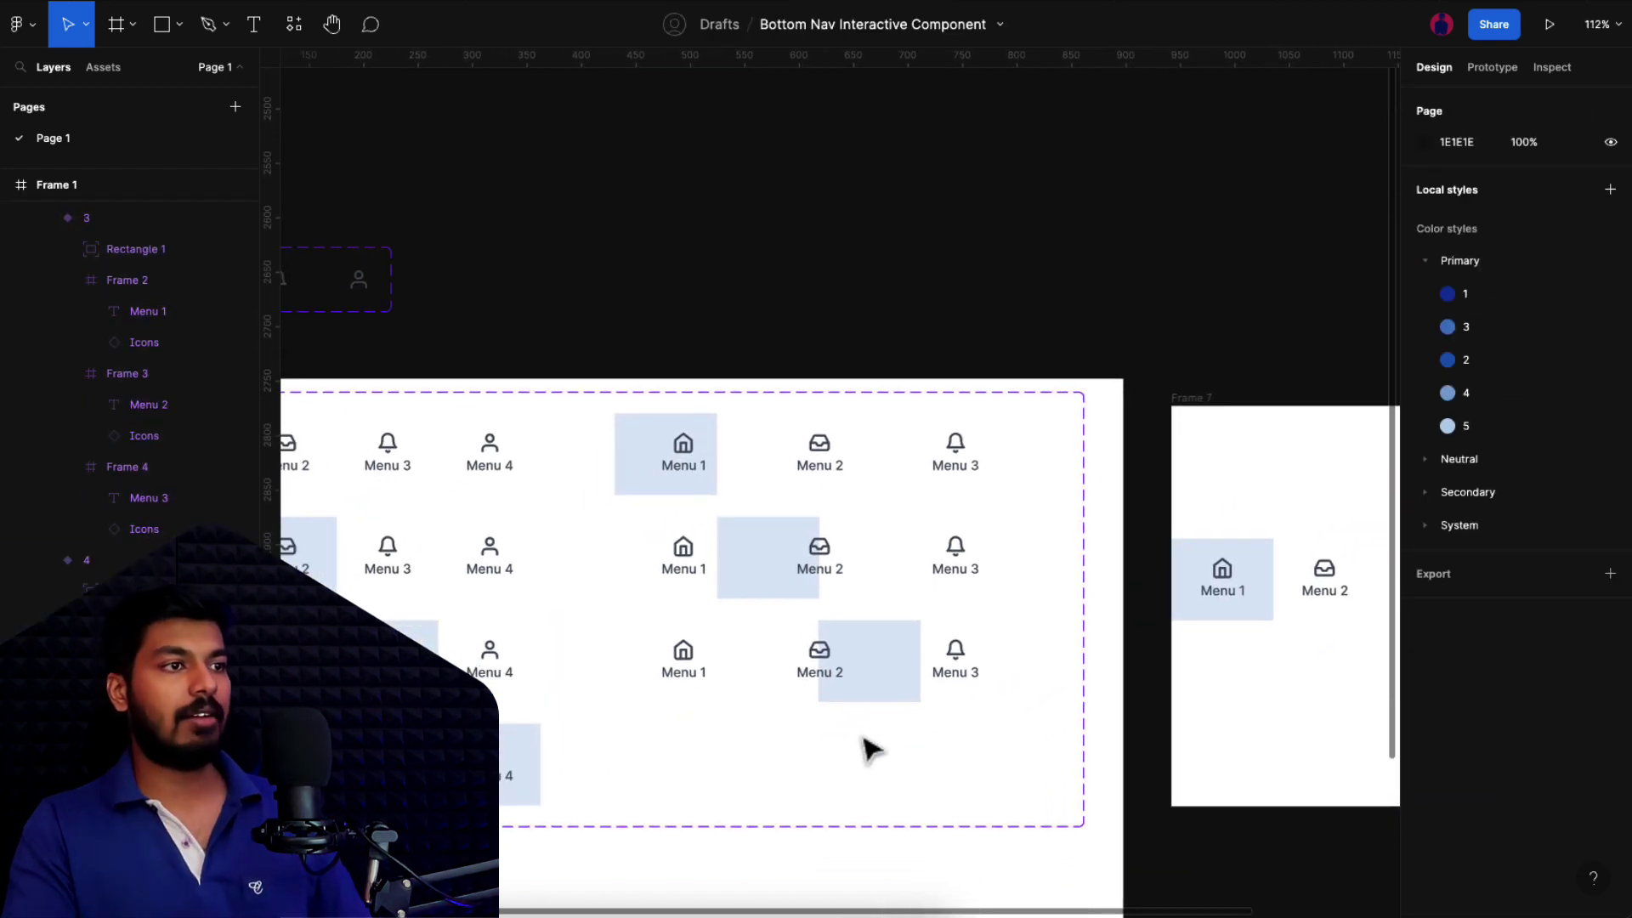
scroll(813, 620, up, 3)
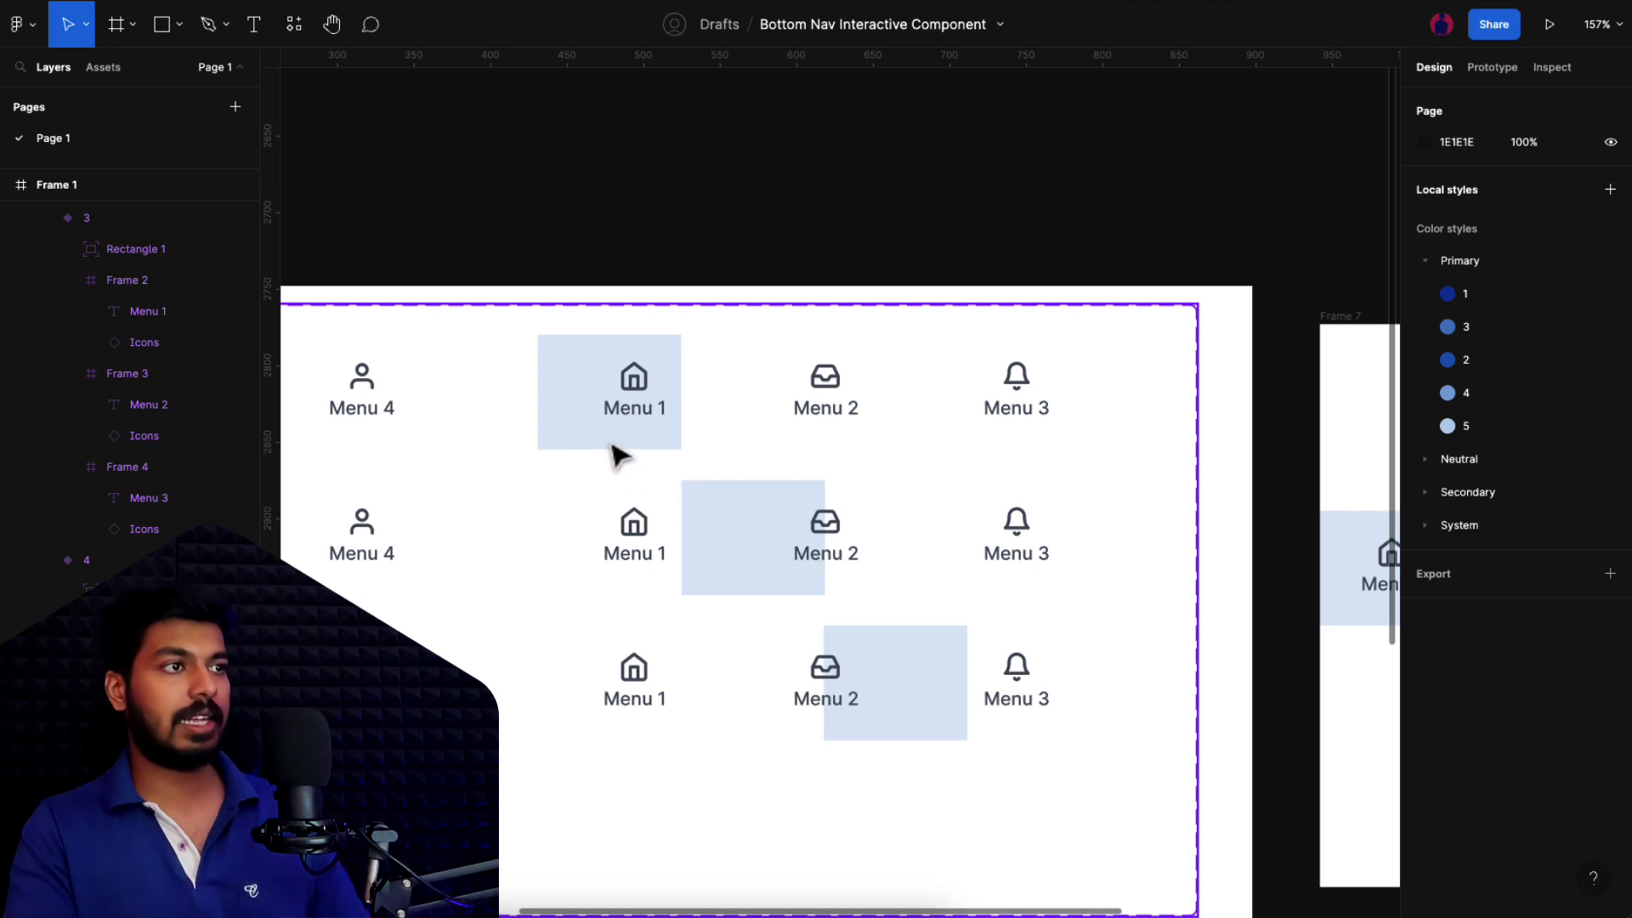
click(571, 427)
double_click(618, 414)
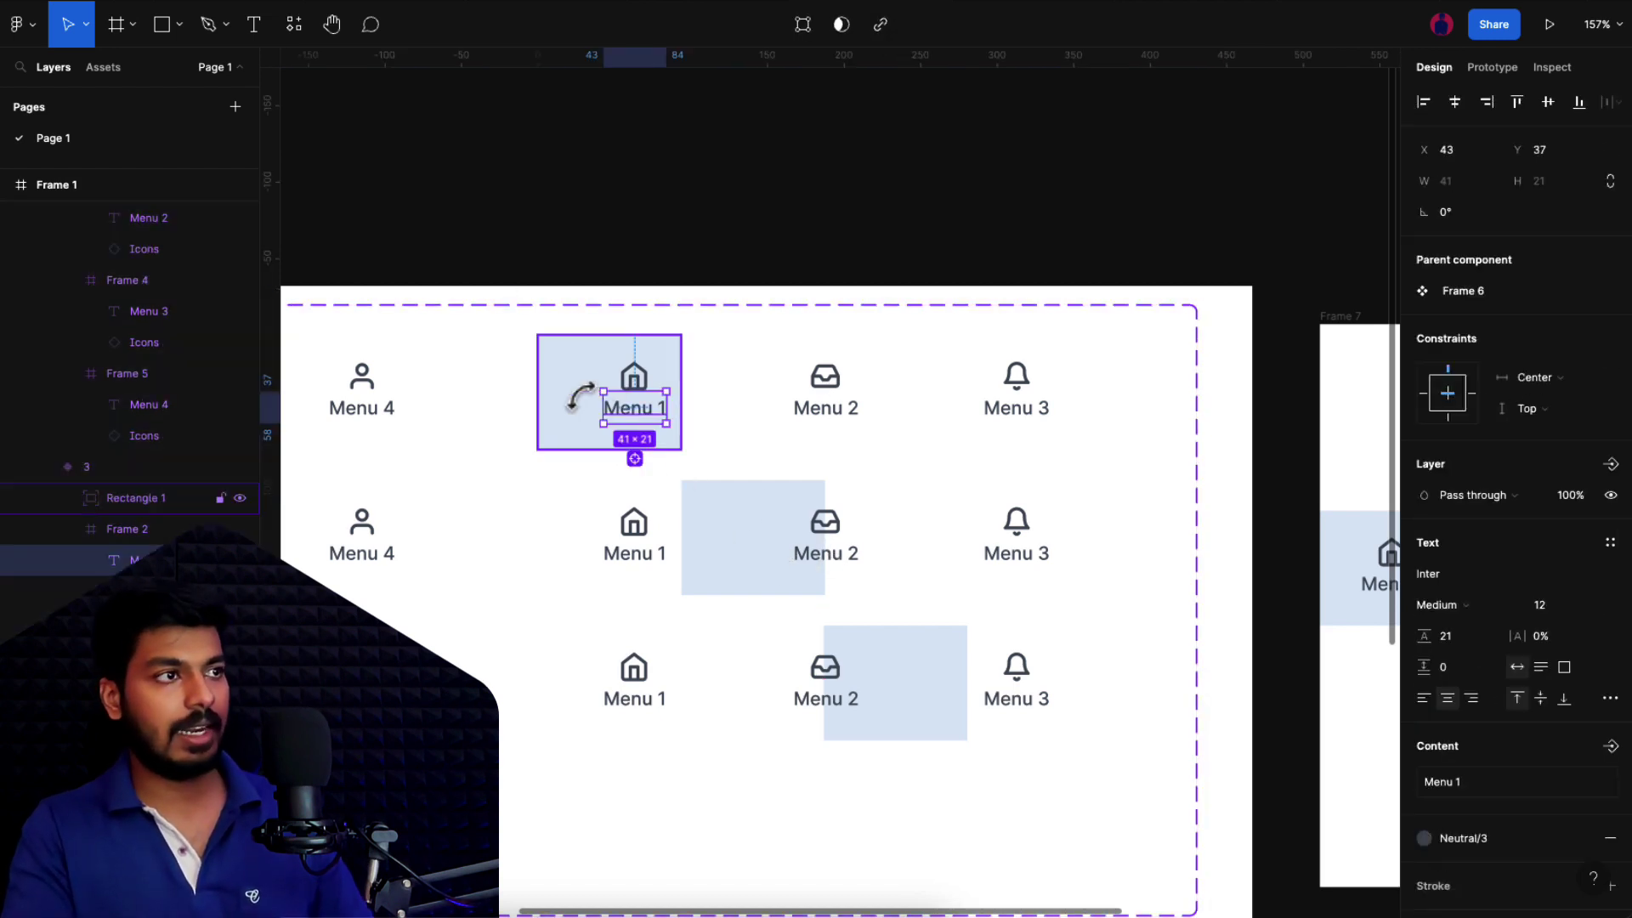
click(583, 412)
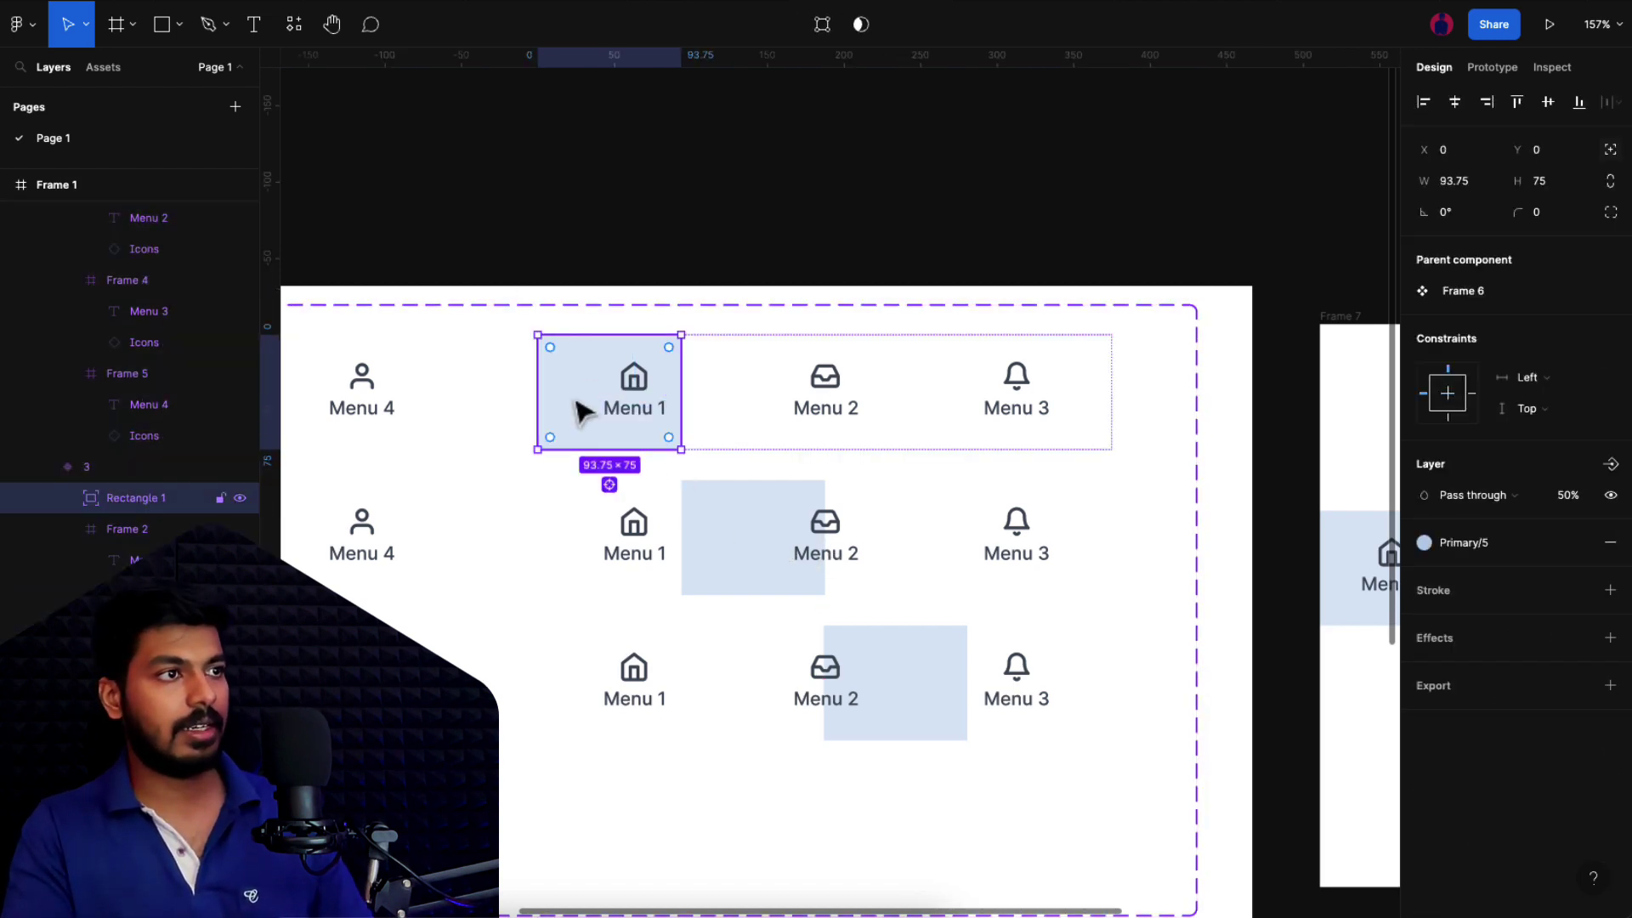
click(804, 425)
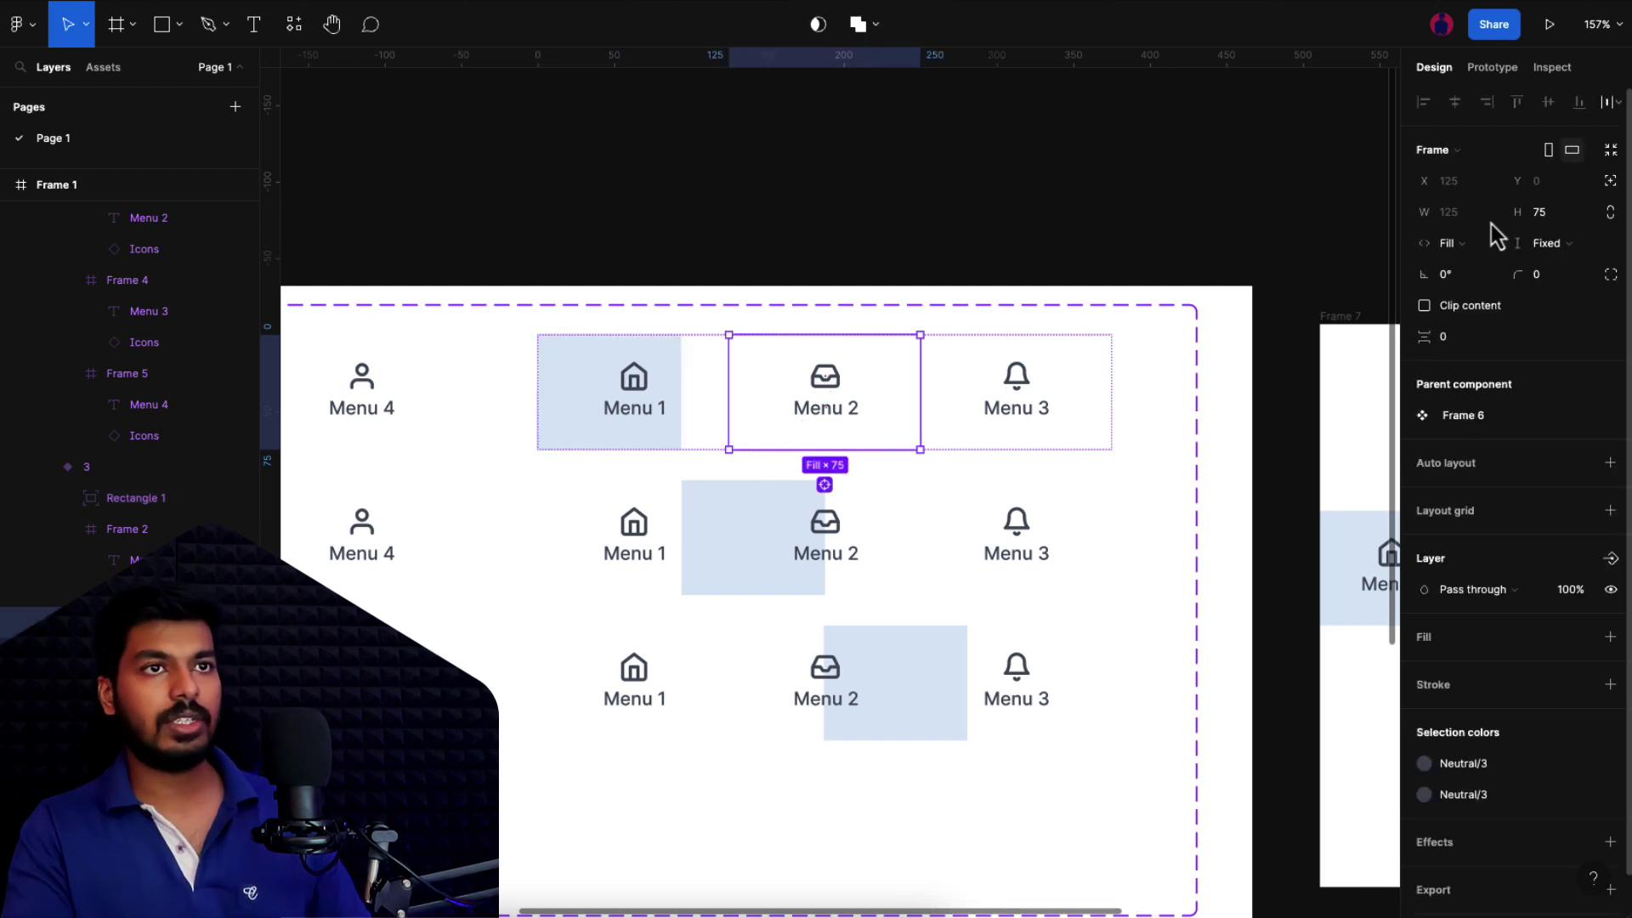
click(572, 412)
click(1468, 181)
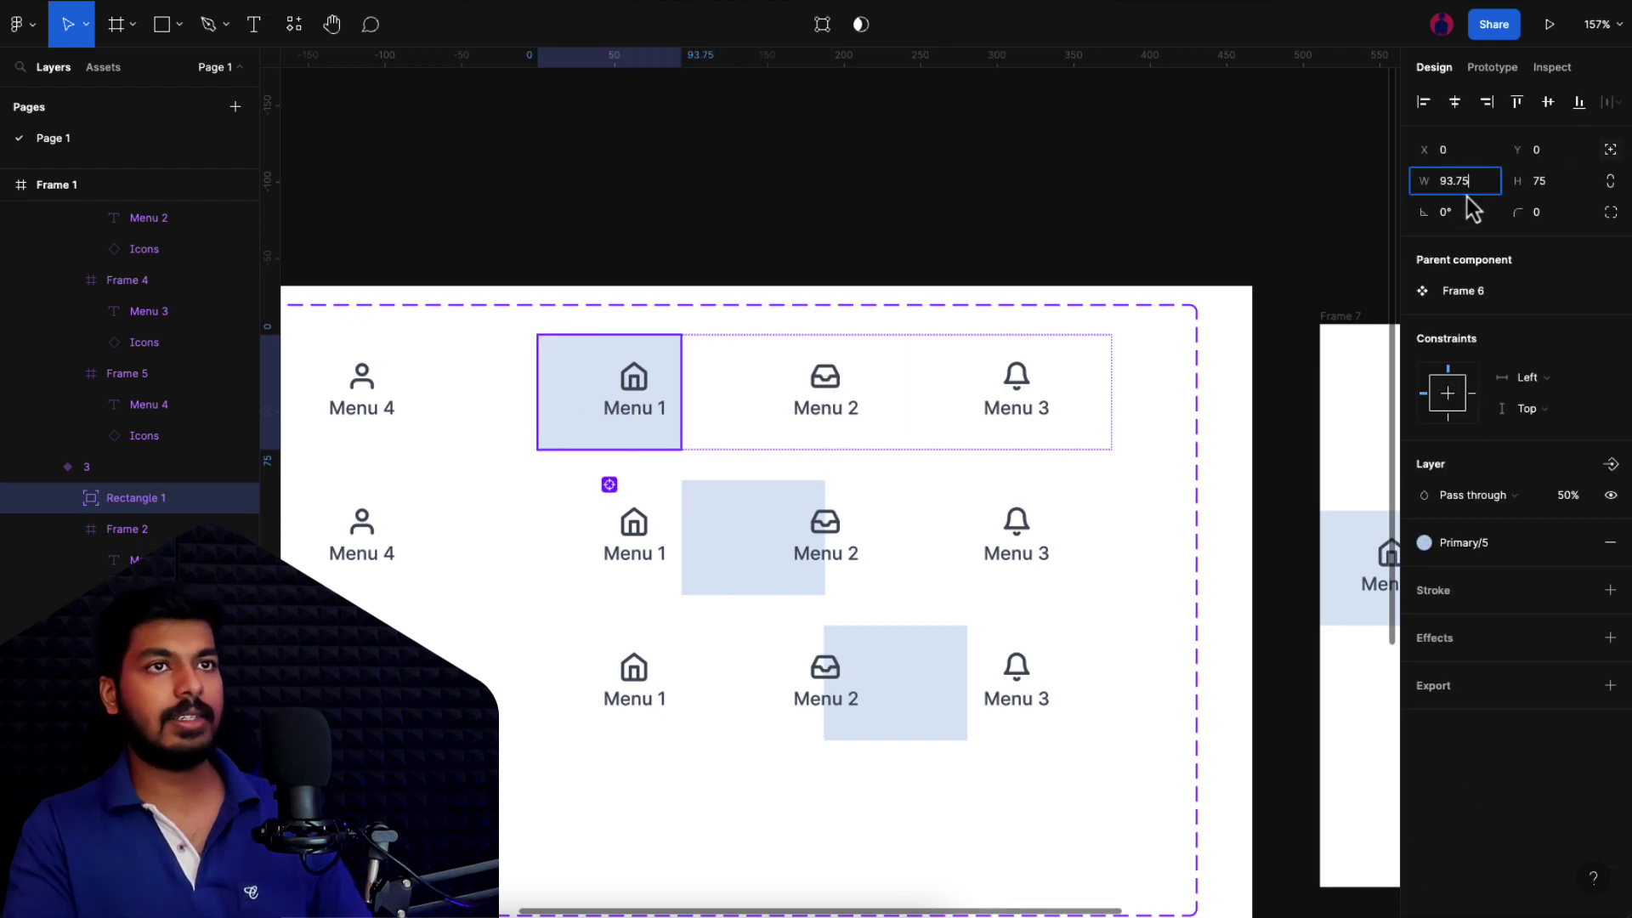
text(125)
key(Return)
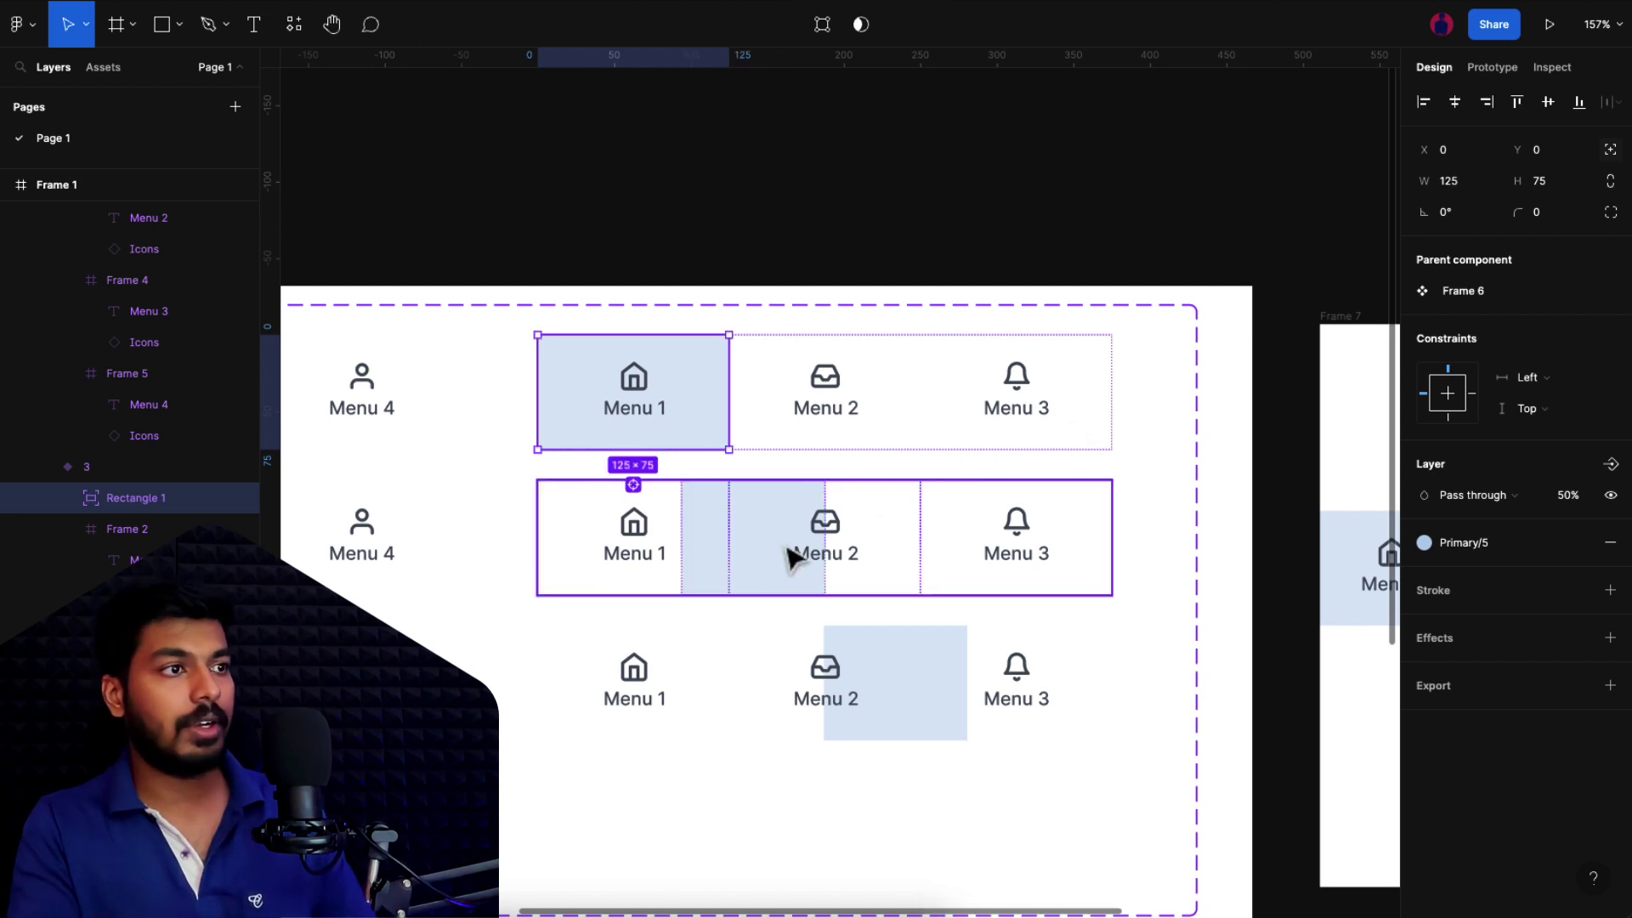
Step: Set the Menu 2 highlight rectangle's width to 125 in the second three-item variant and center it horizontally
click(756, 548)
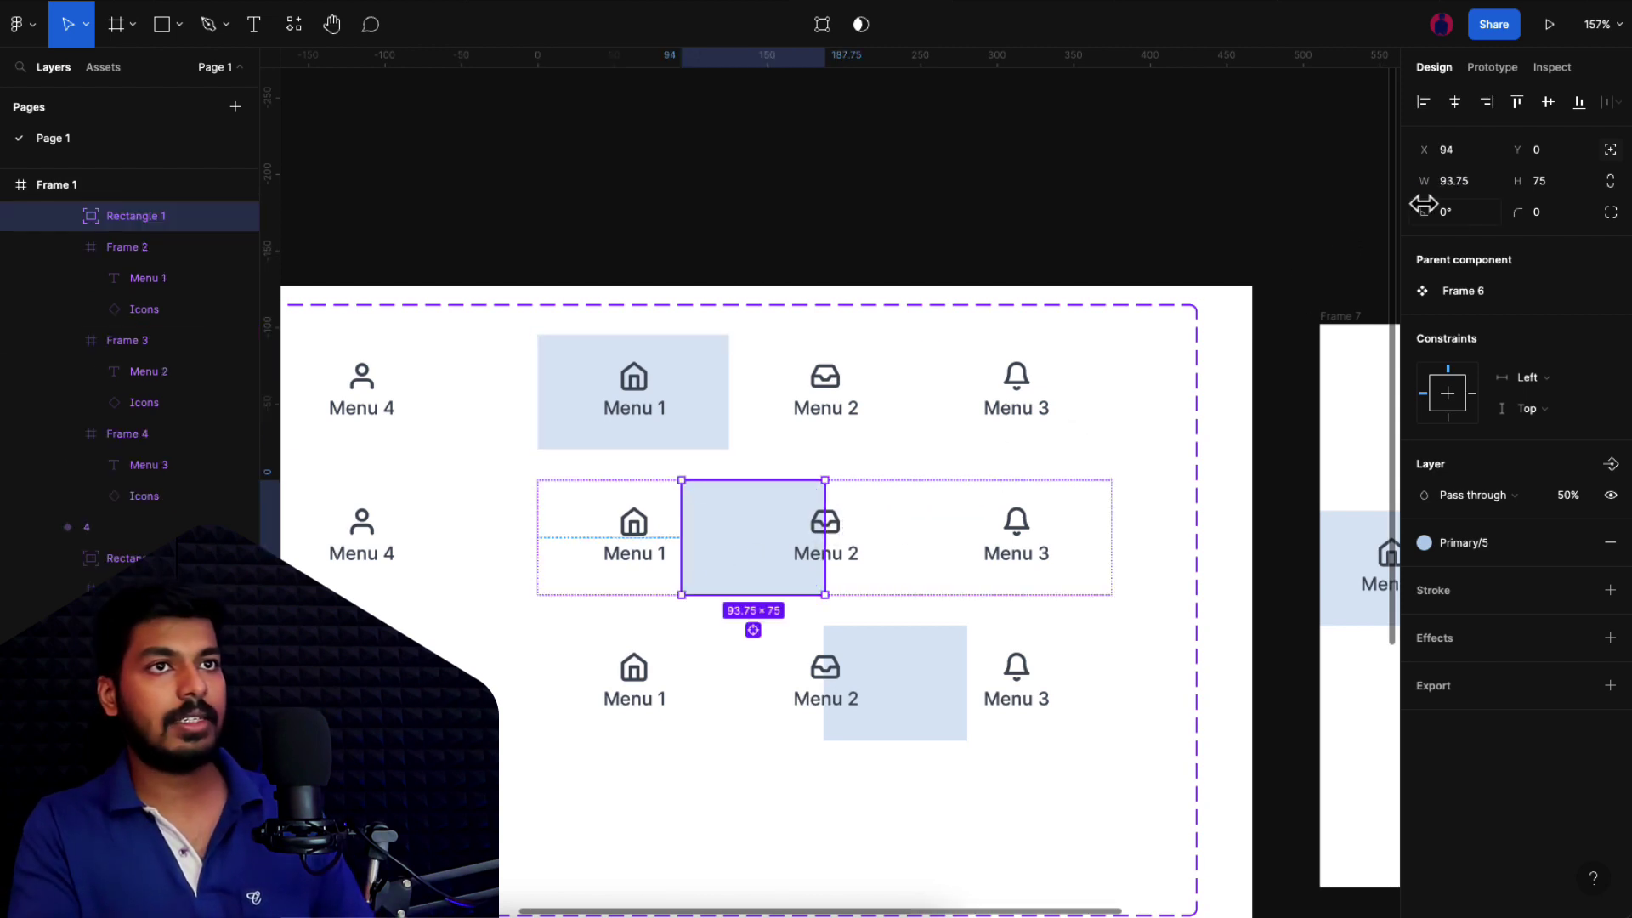
click(1459, 191)
text(125)
key(Return)
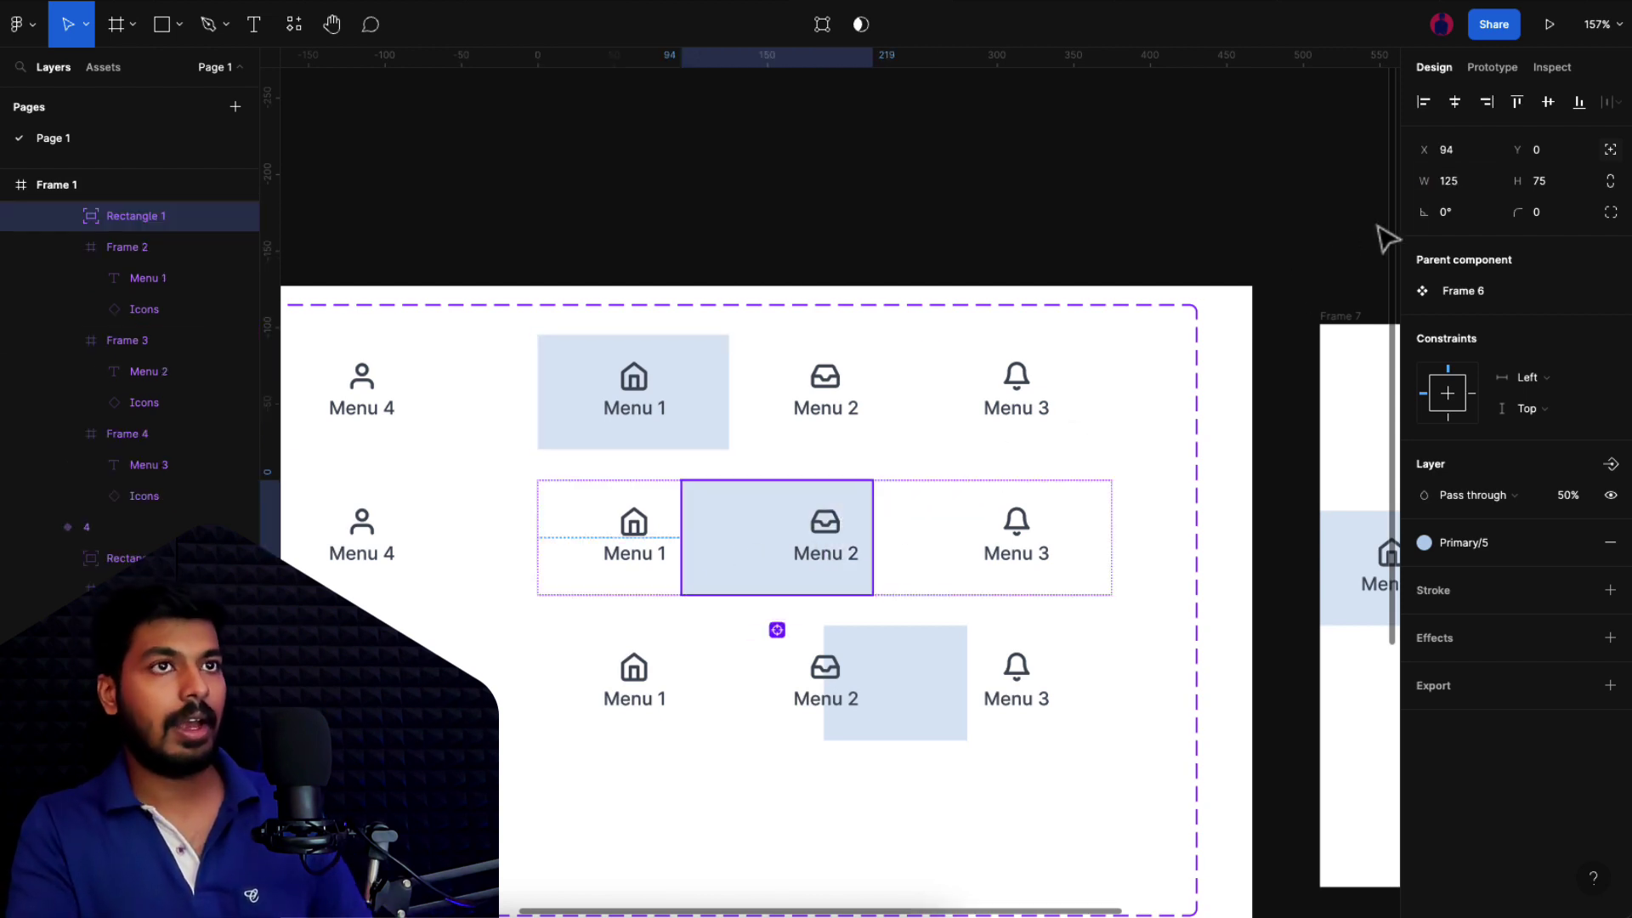
click(1454, 102)
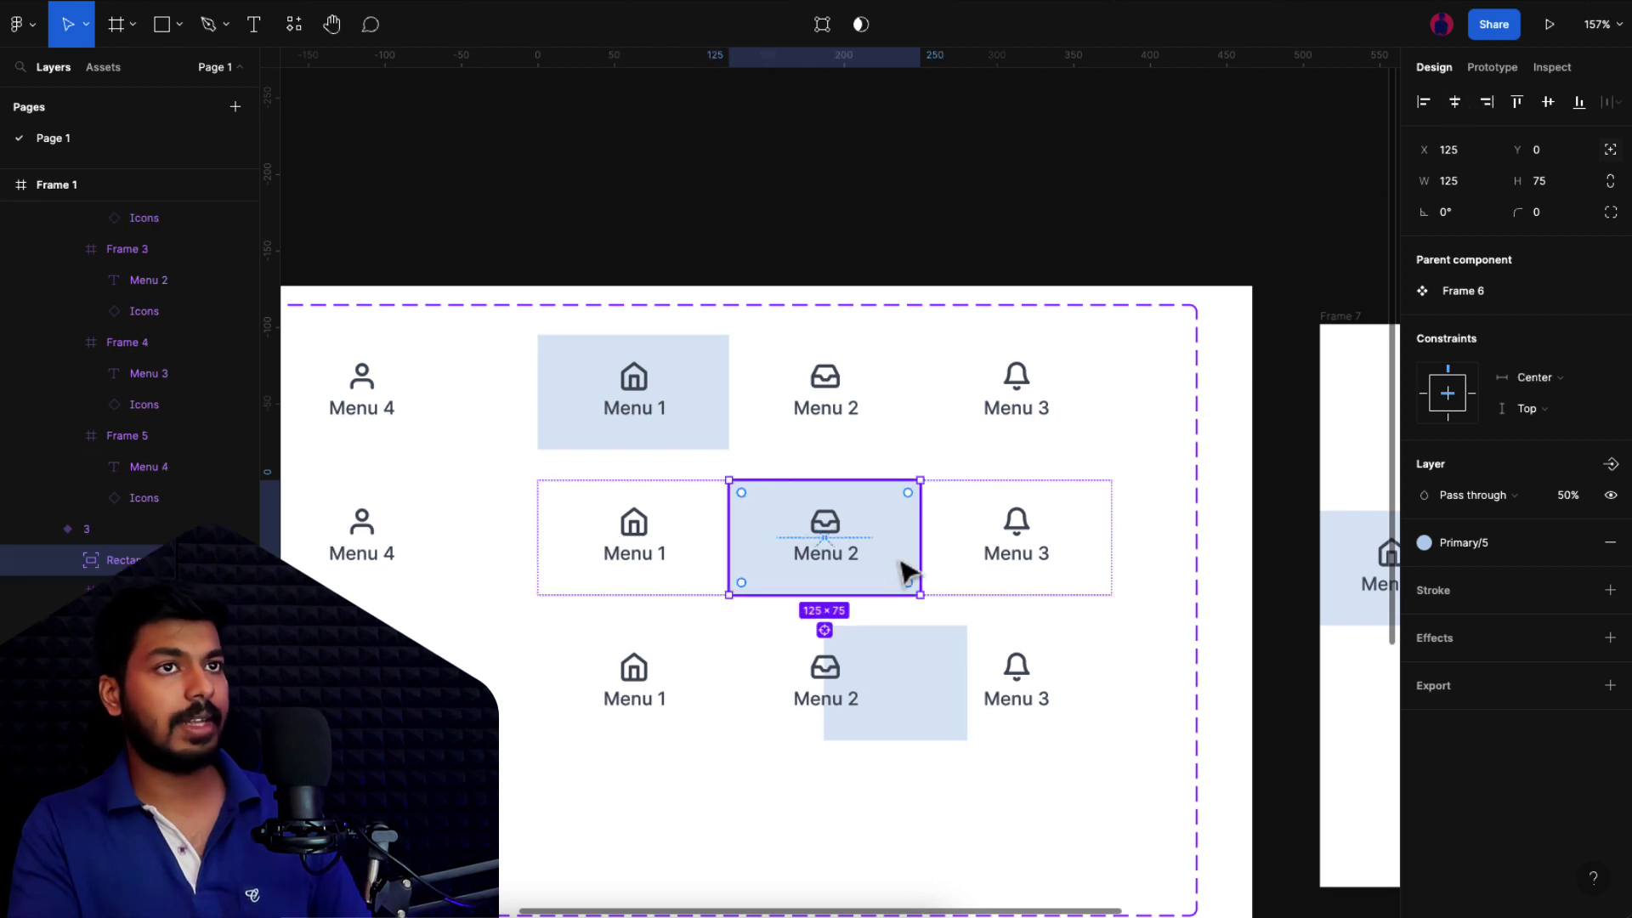
Step: Set the Menu 3 highlight rectangle's width to 125 in the third three-item variant and align it to the variant's right edge
click(958, 676)
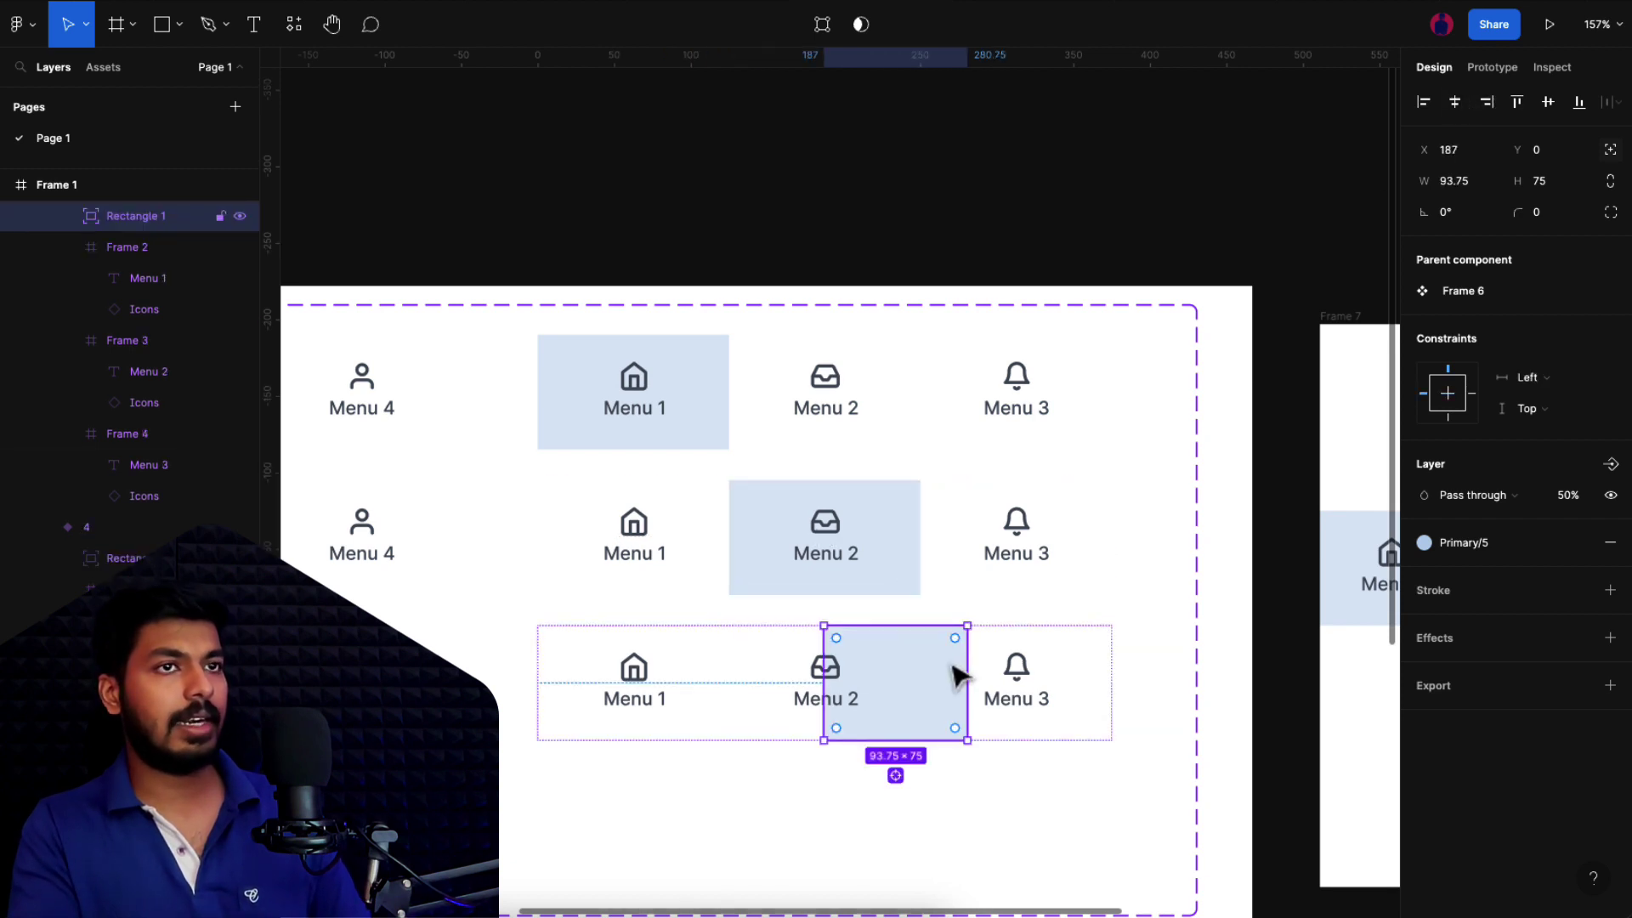
click(1479, 182)
text(125)
key(Return)
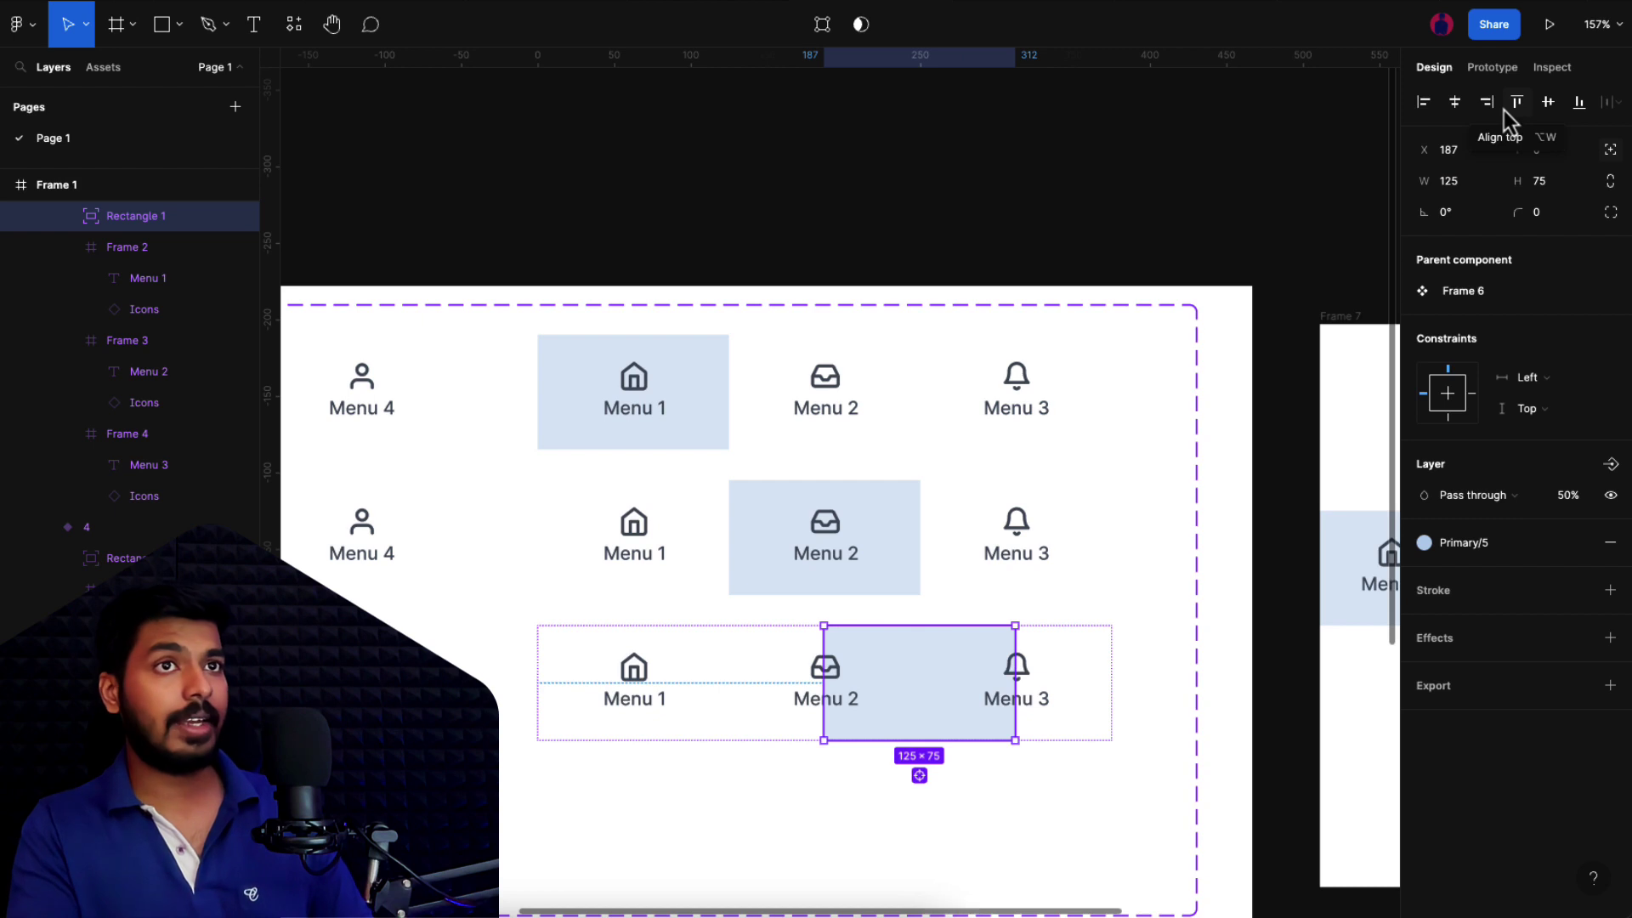
click(1487, 102)
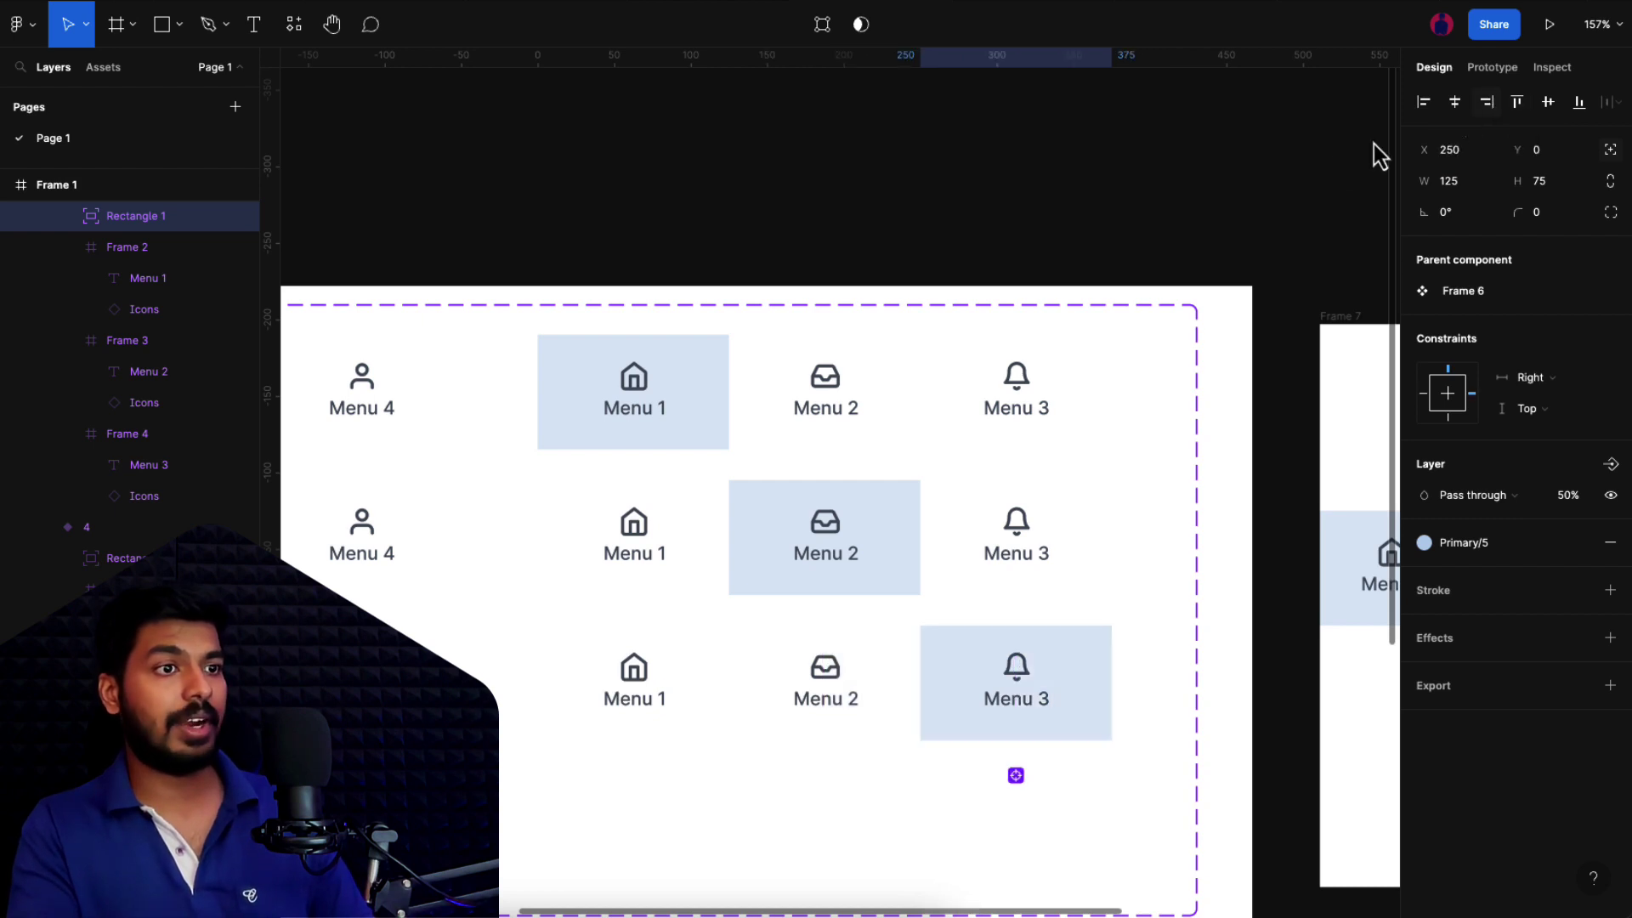
click(1205, 208)
Step: Examine the prototype connections of the three three-item variants
scroll(583, 444, down, 5)
scroll(592, 450, left, 3)
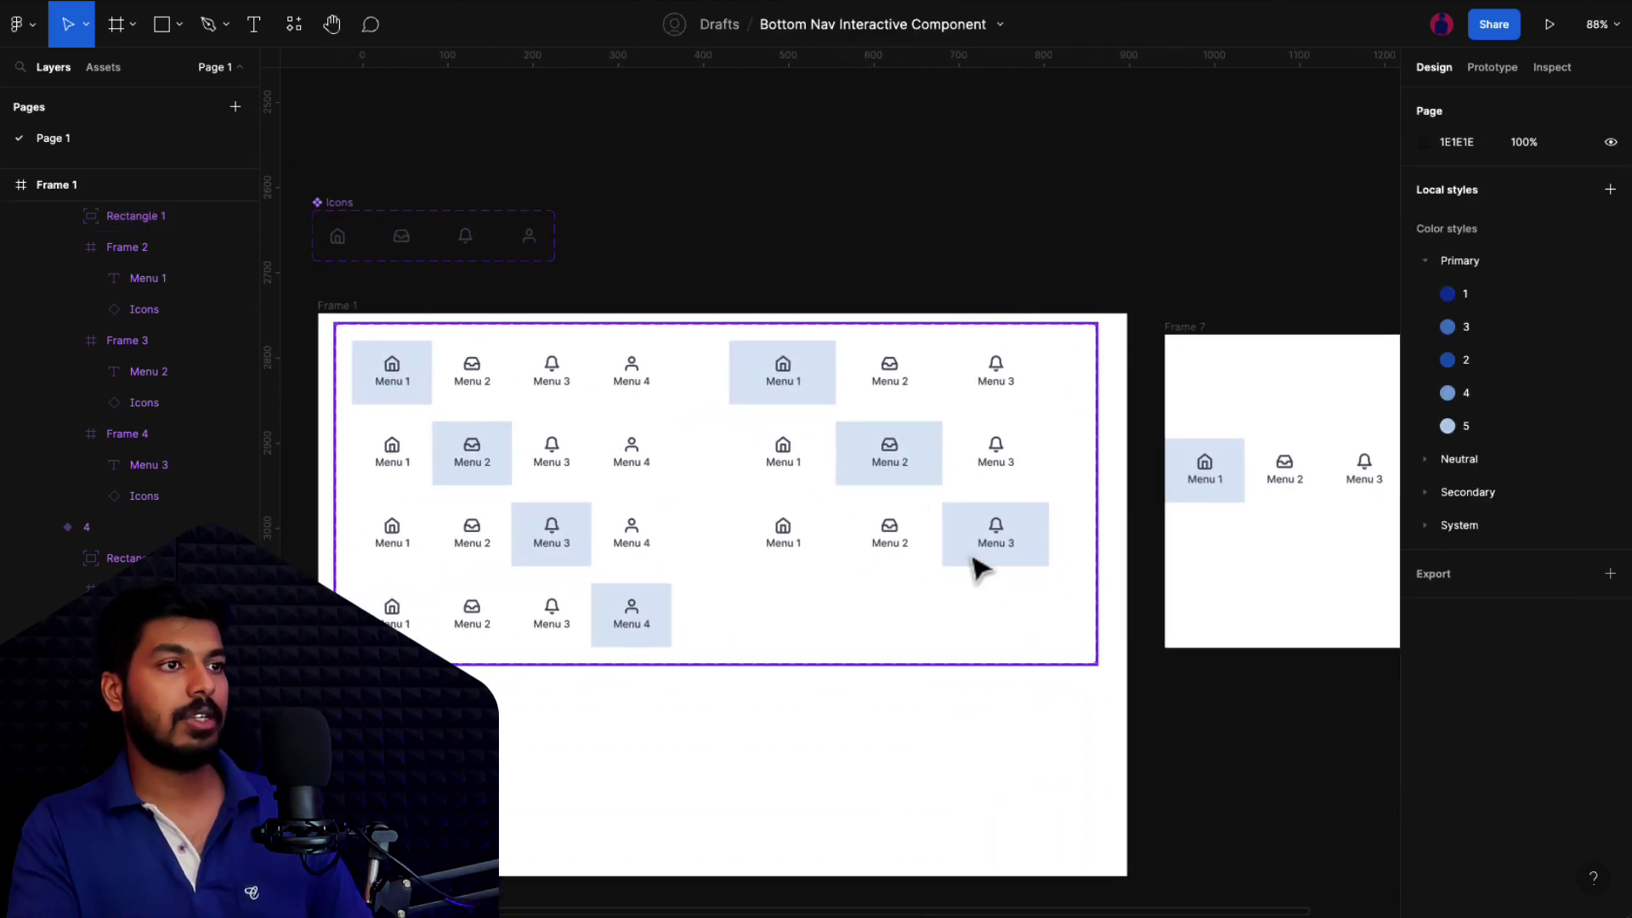
click(915, 514)
click(999, 450)
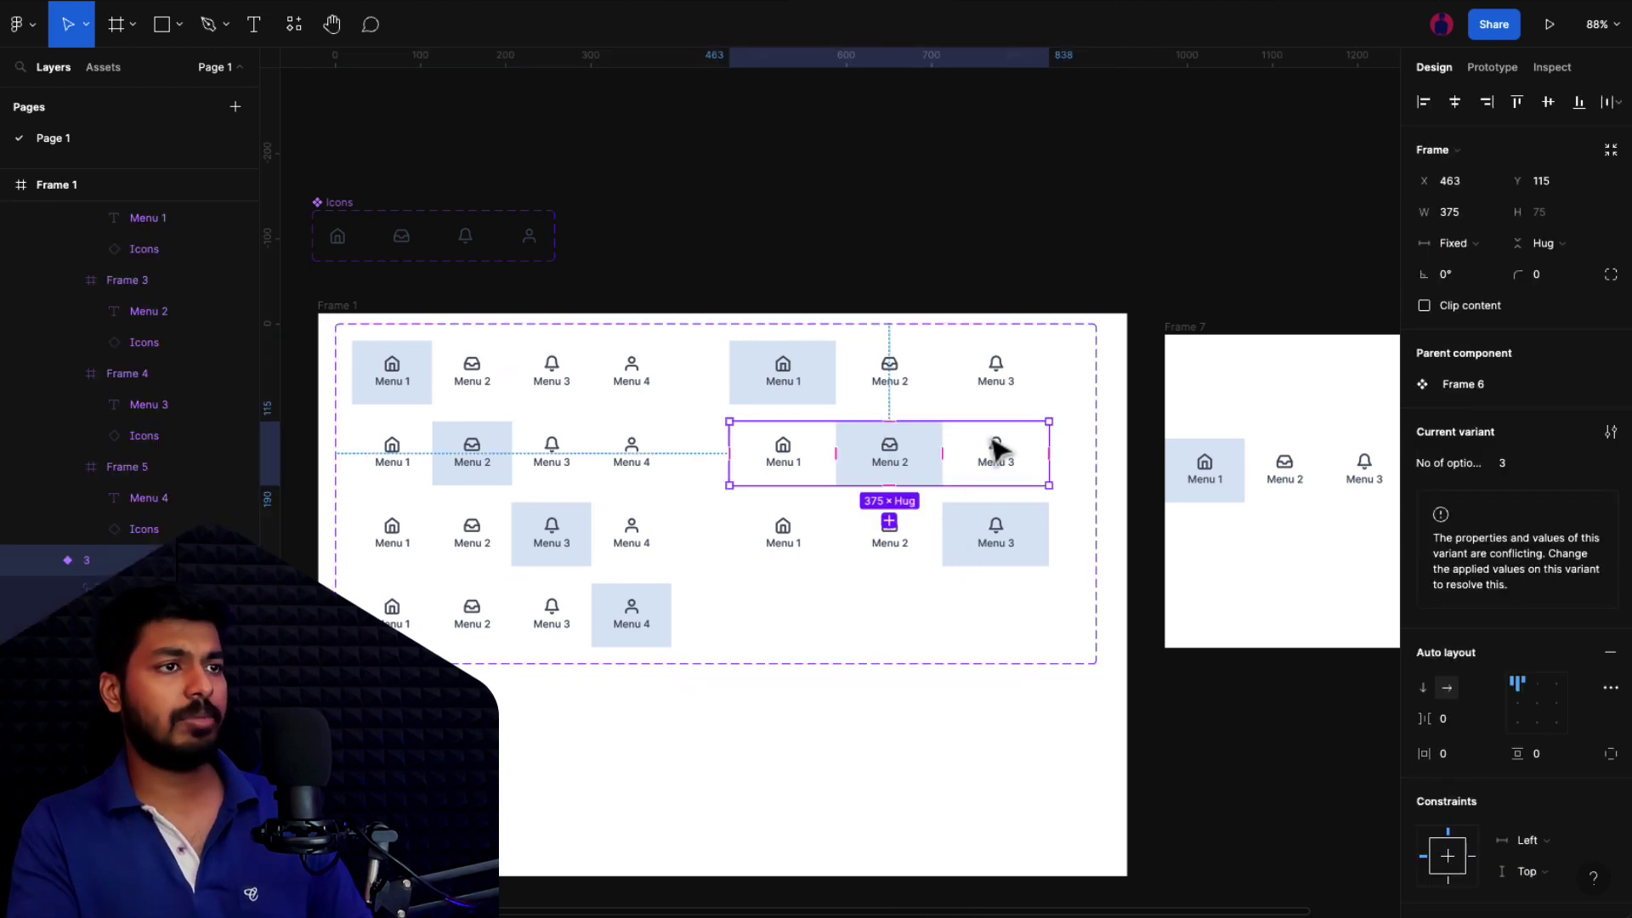
click(1508, 75)
click(922, 391)
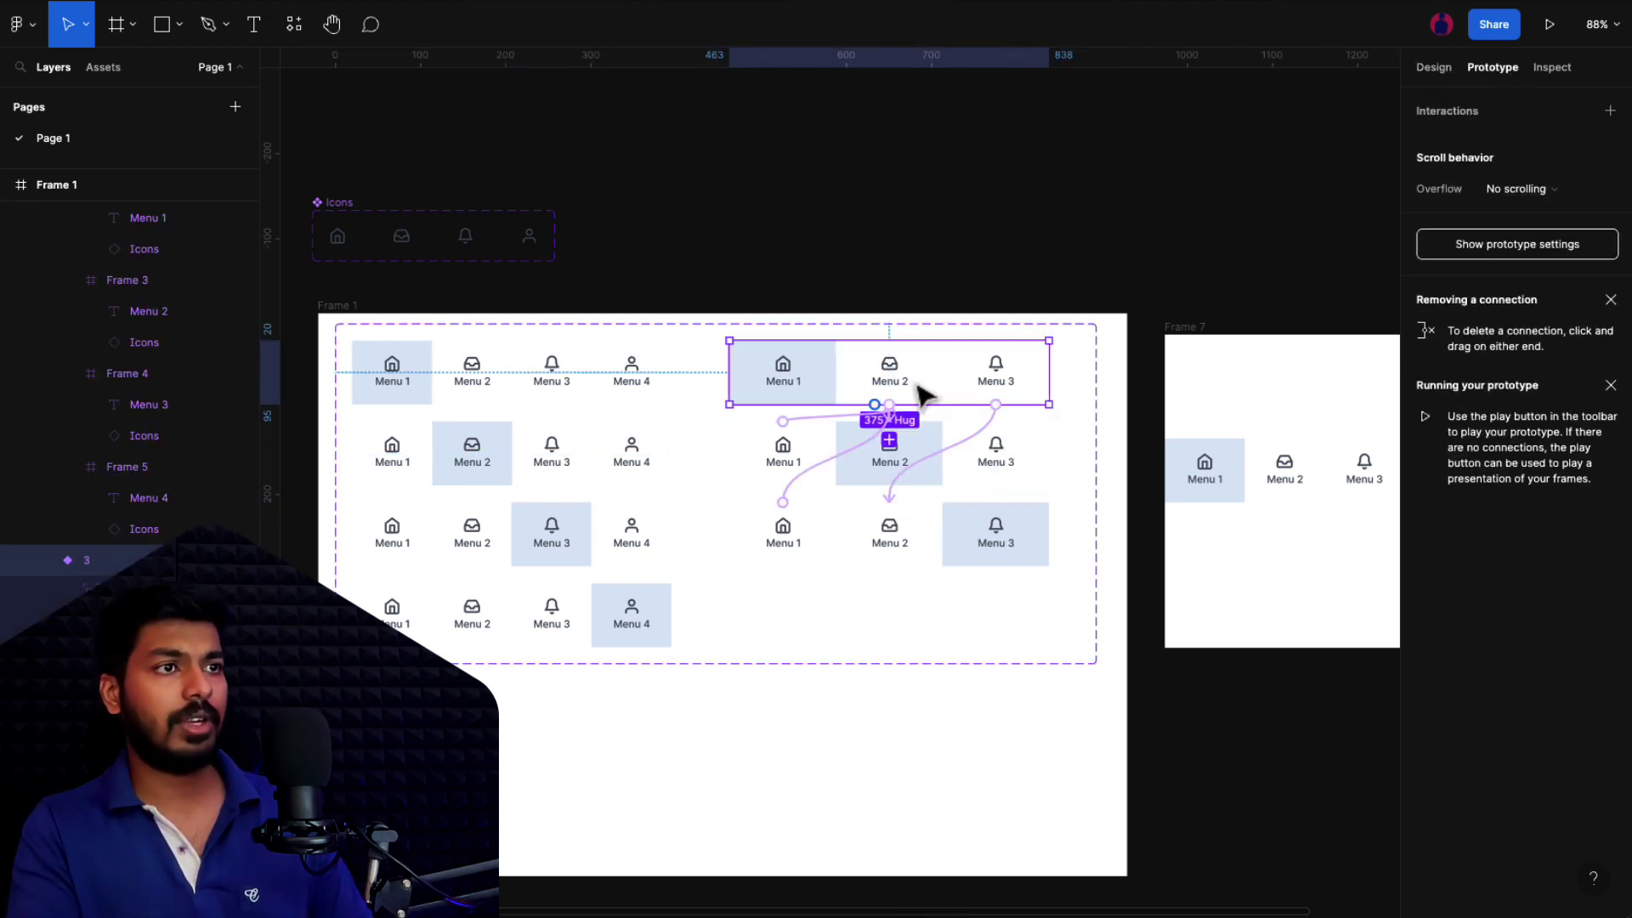
click(964, 520)
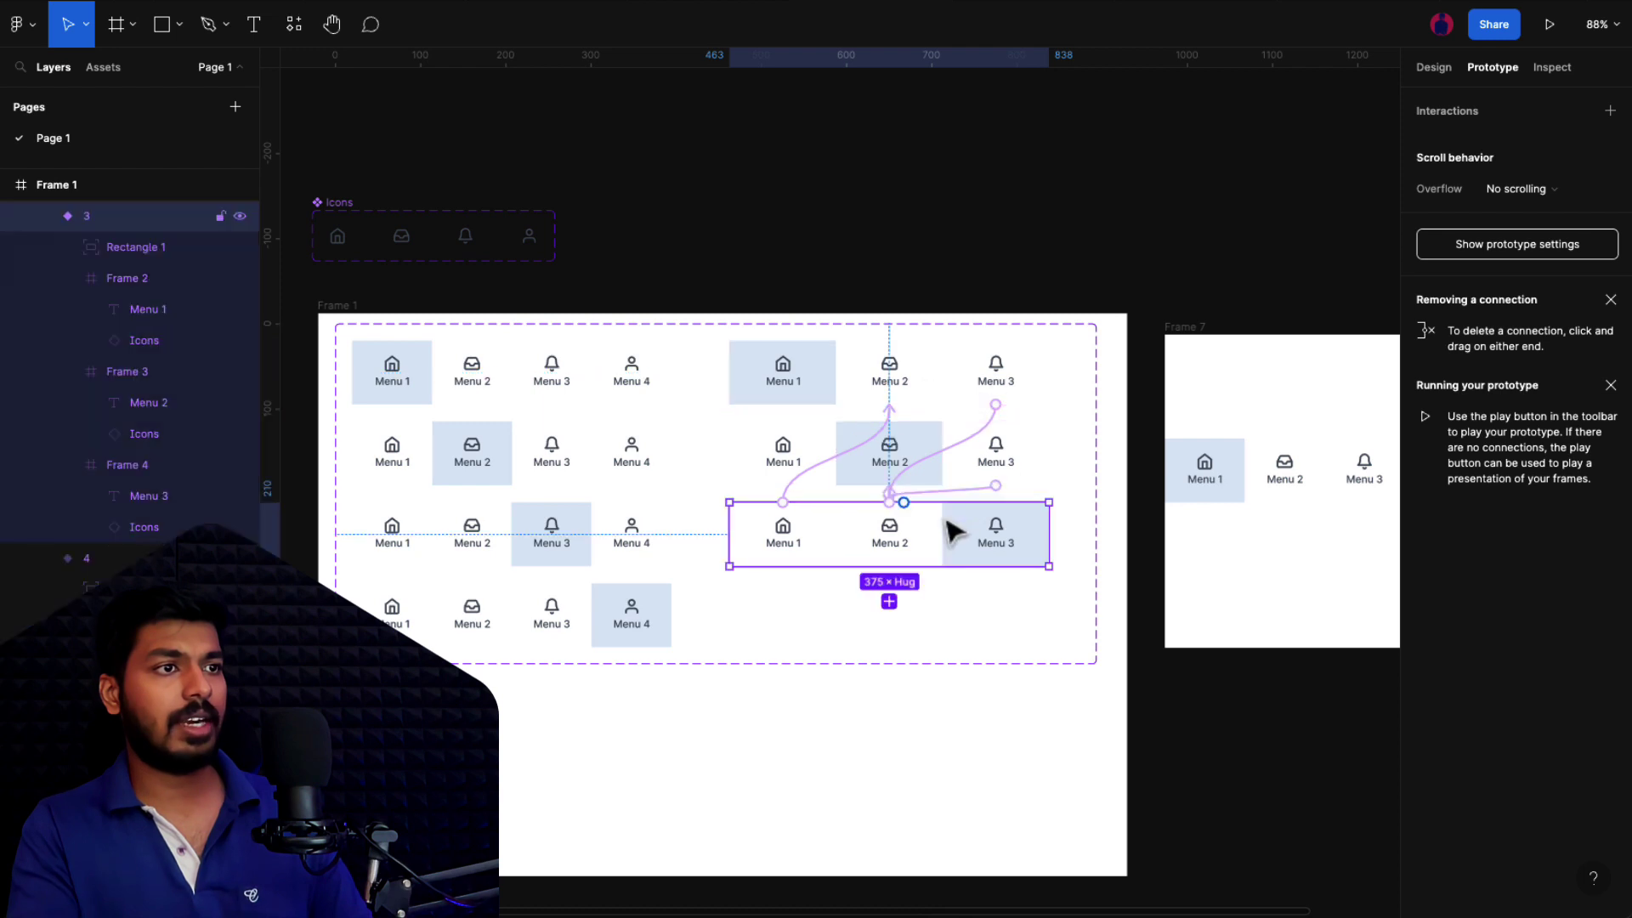
click(805, 475)
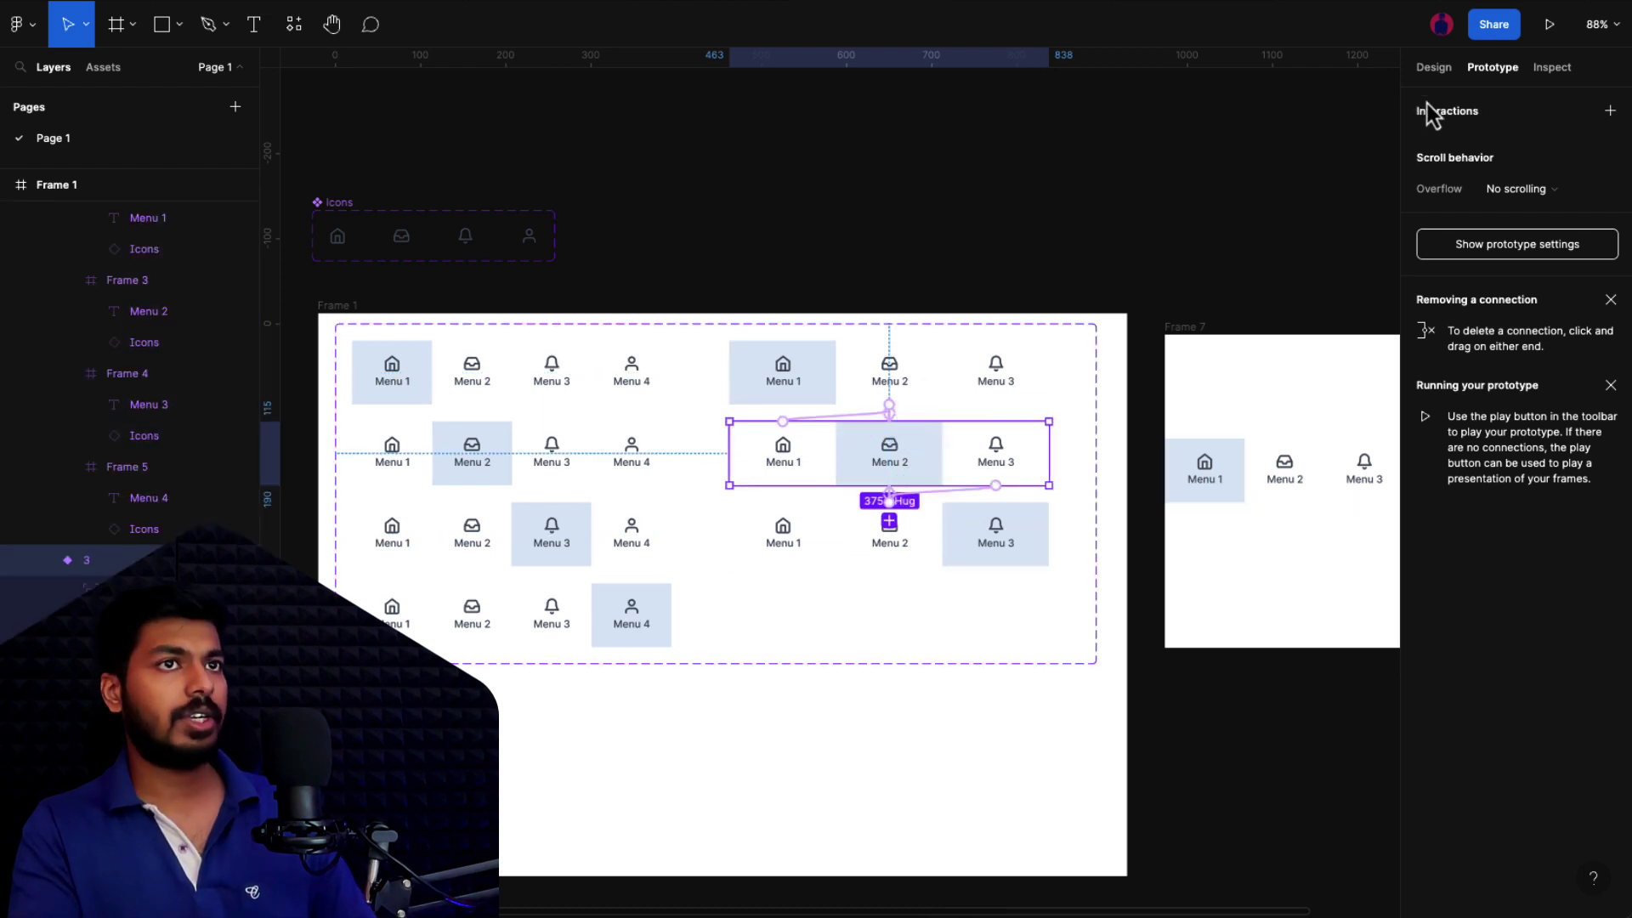
click(1433, 68)
key(Escape)
Step: Add a variant property named "Select Menu" with the value 1 to the bottom navigation component set
scroll(833, 333, left, 3)
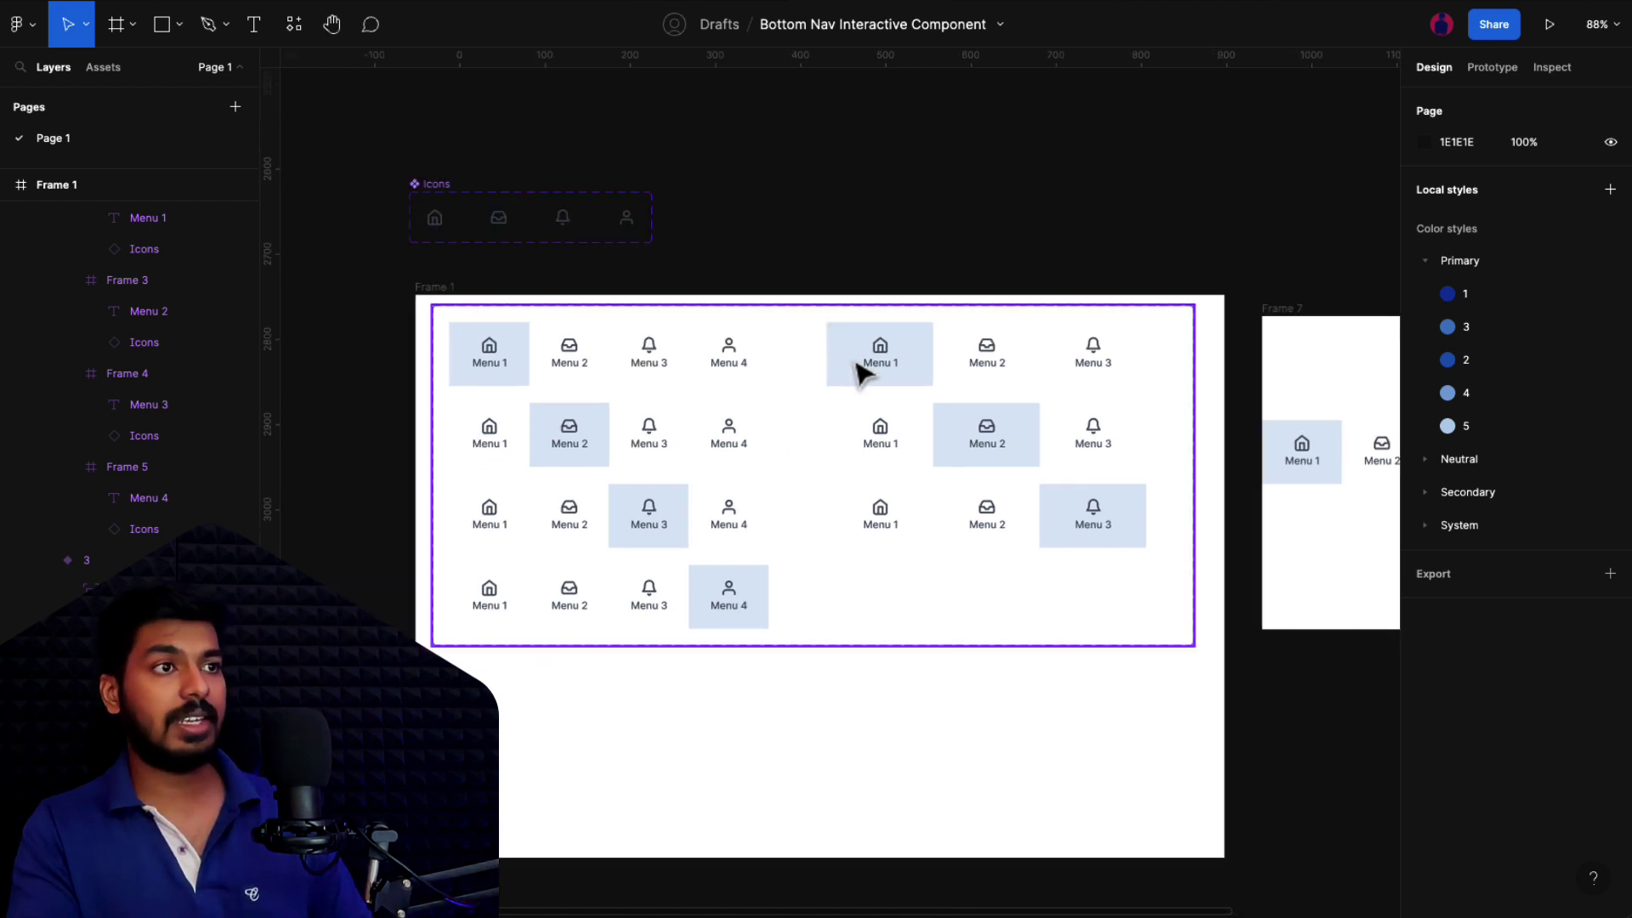
scroll(732, 394, up, 5)
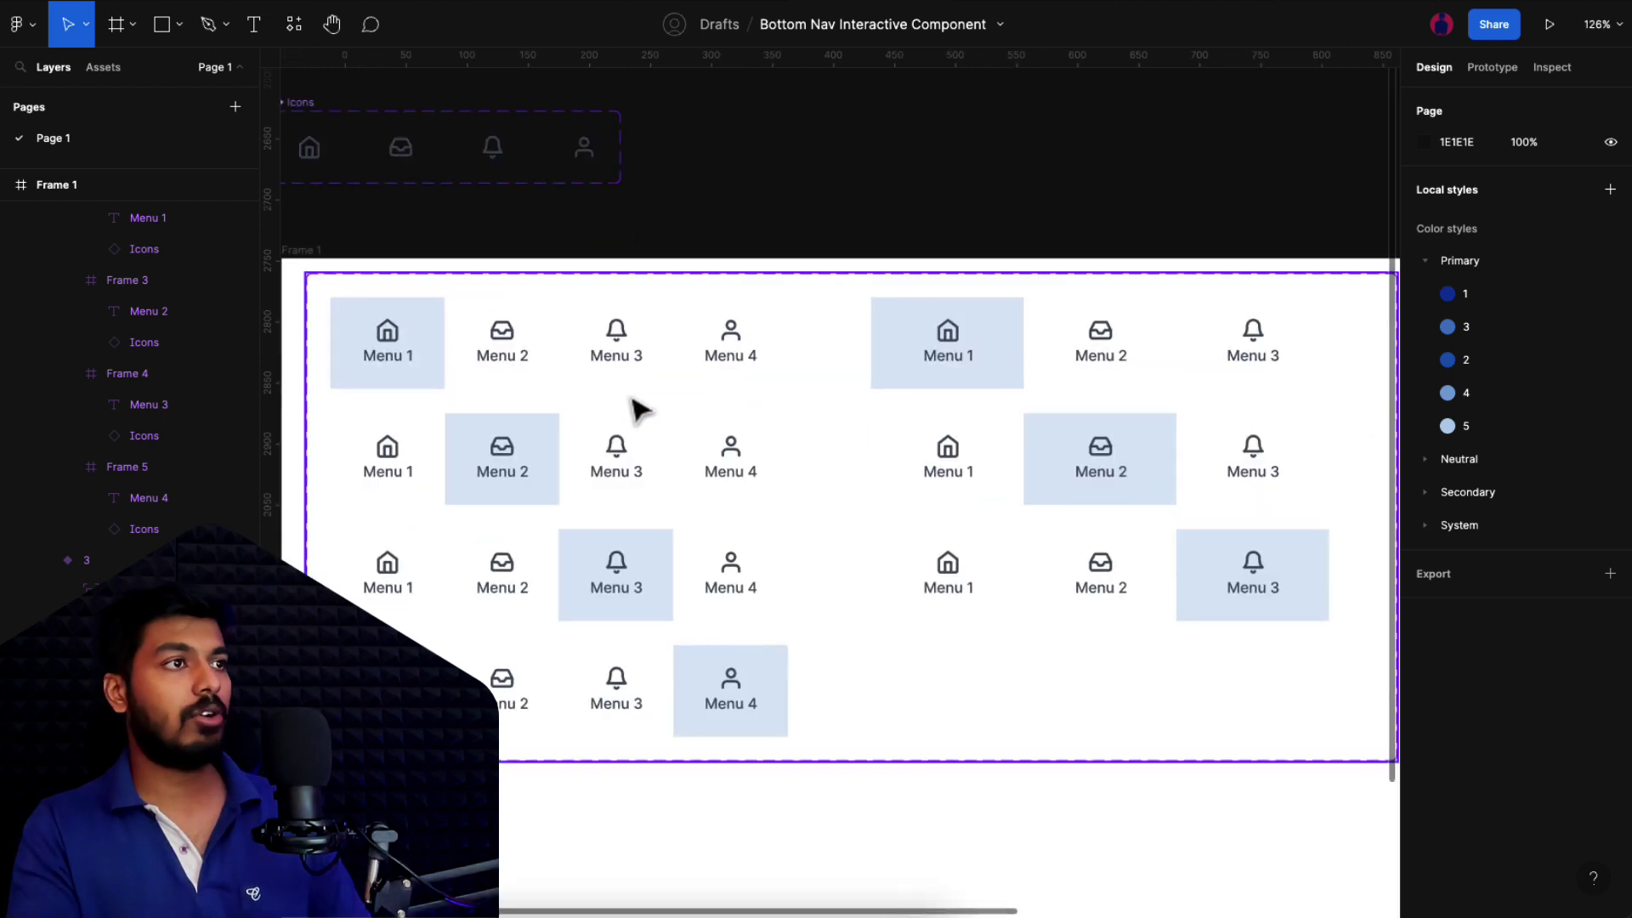
click(605, 318)
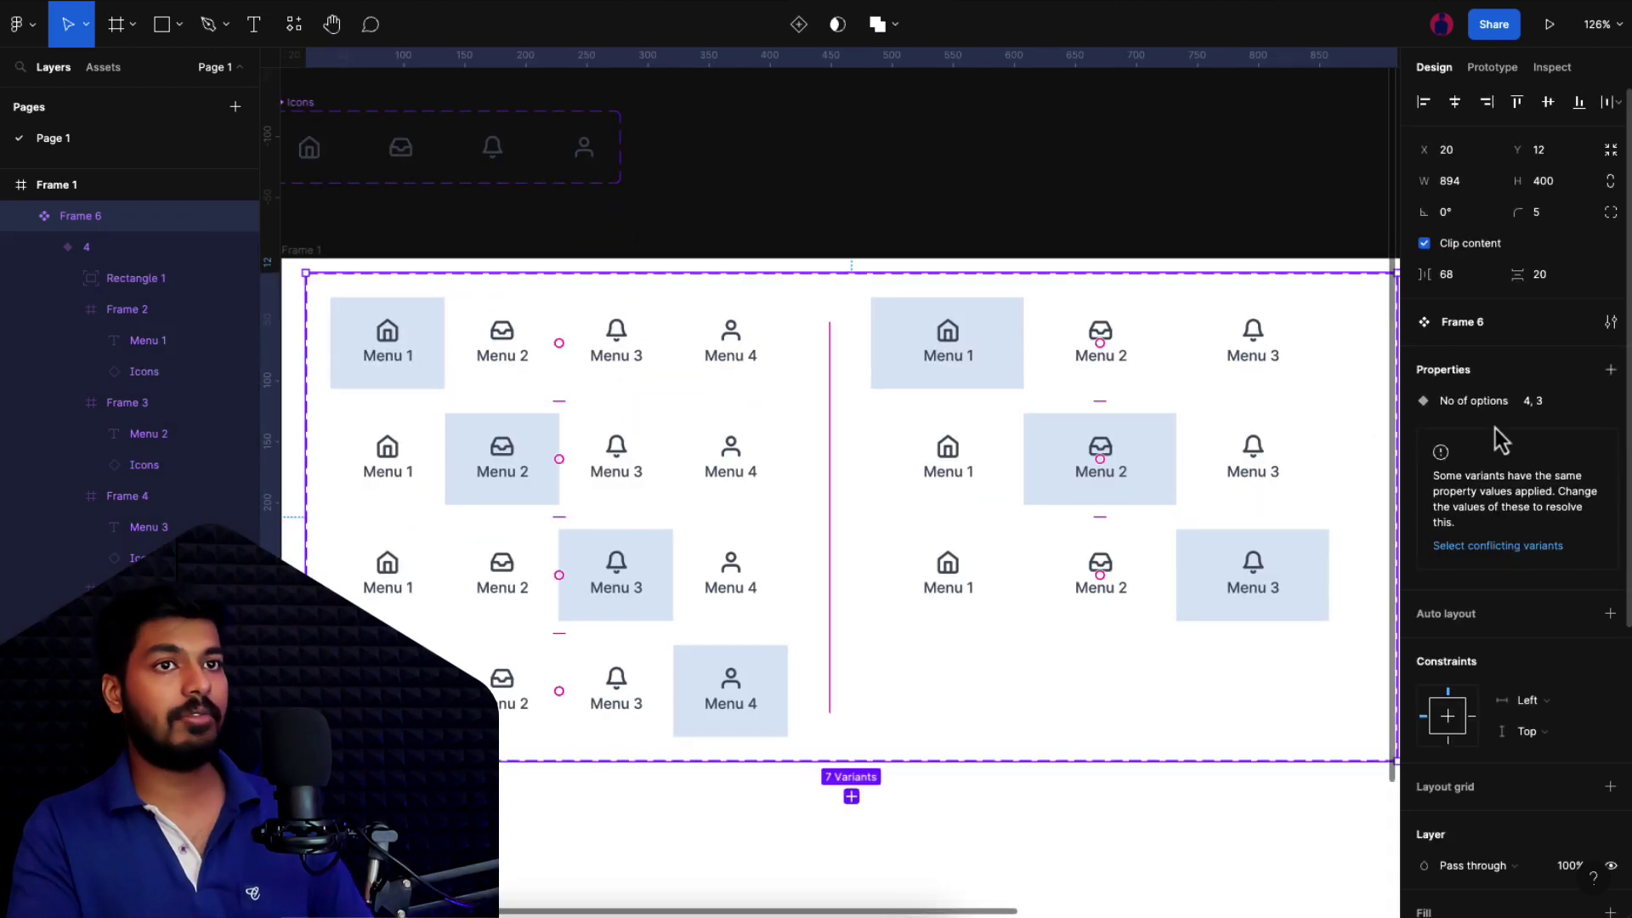
click(1611, 370)
click(1491, 446)
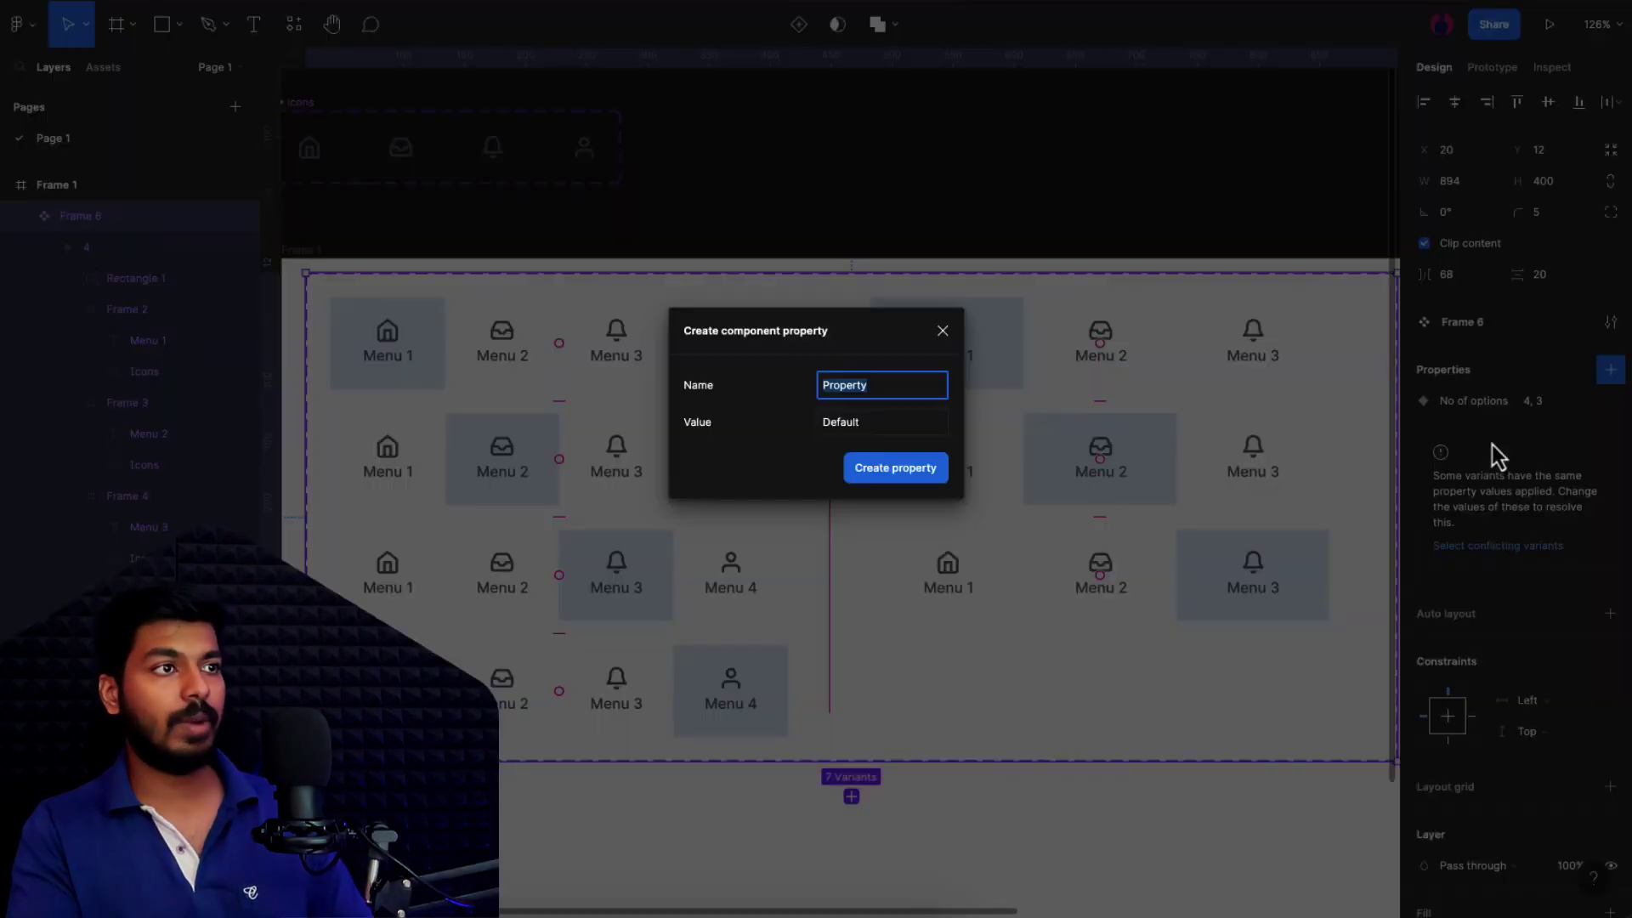
text(Select Menu)
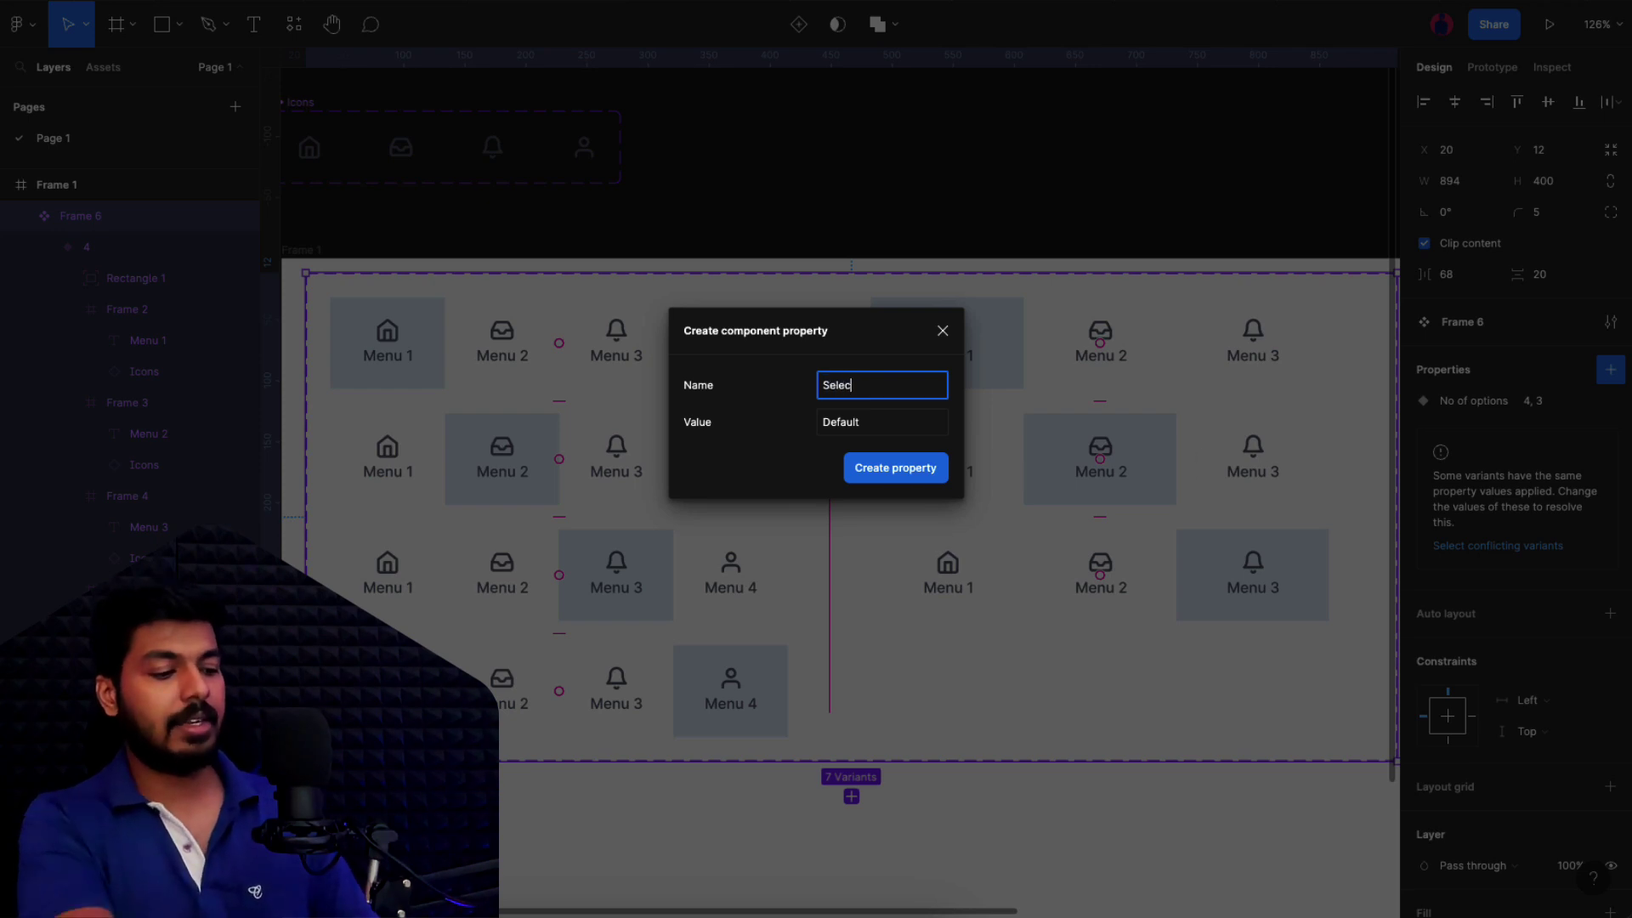
click(909, 430)
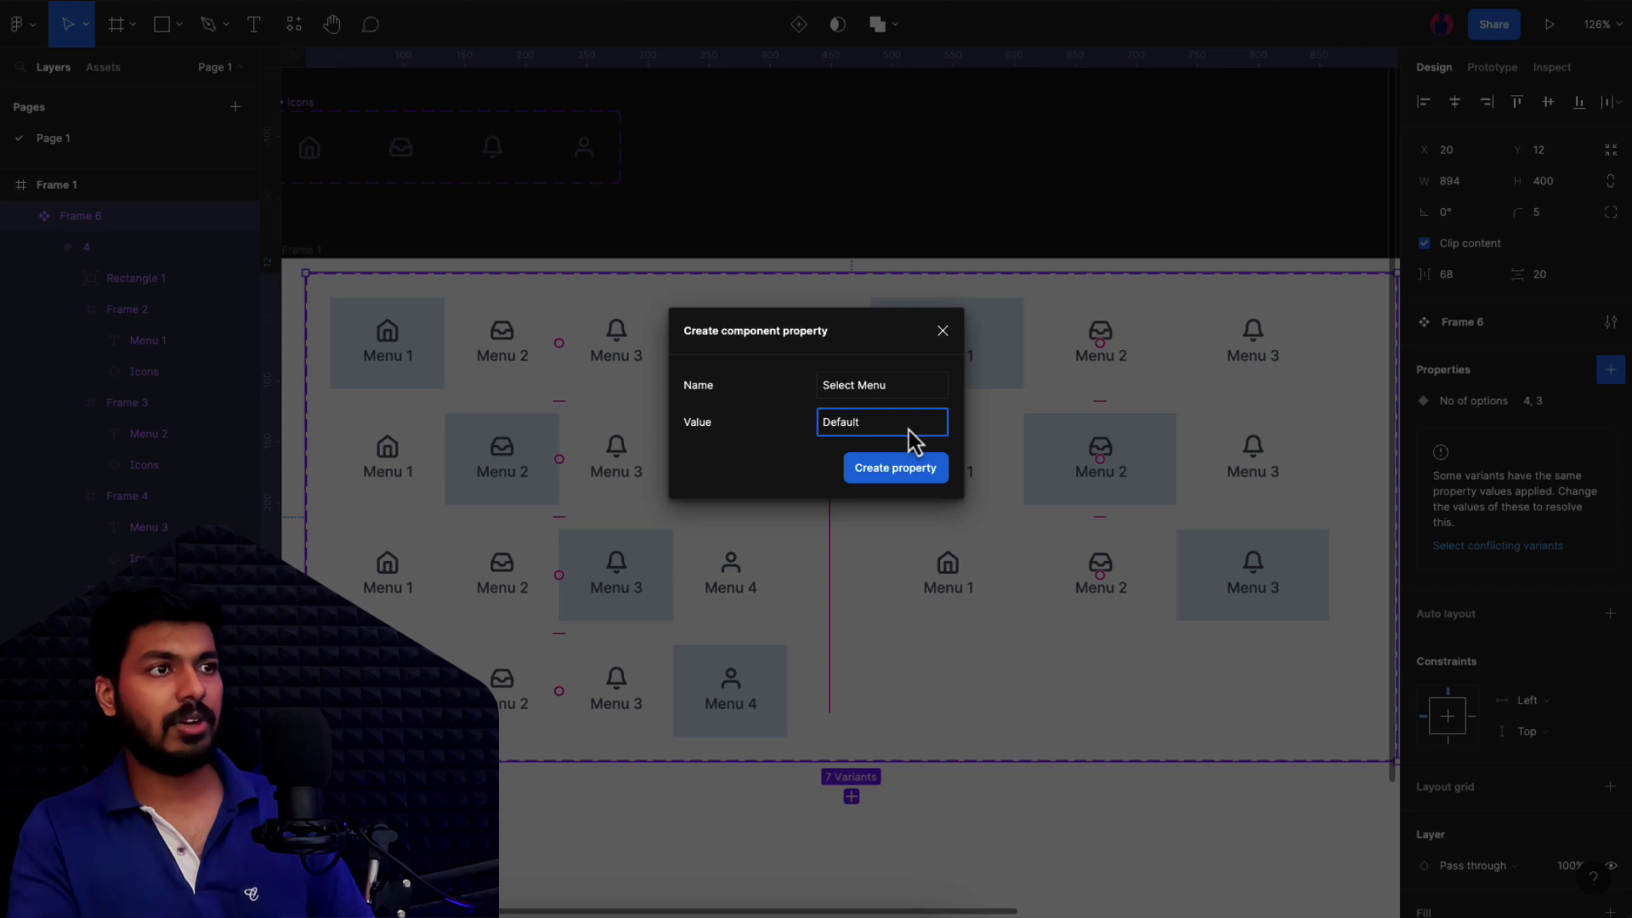
text(1)
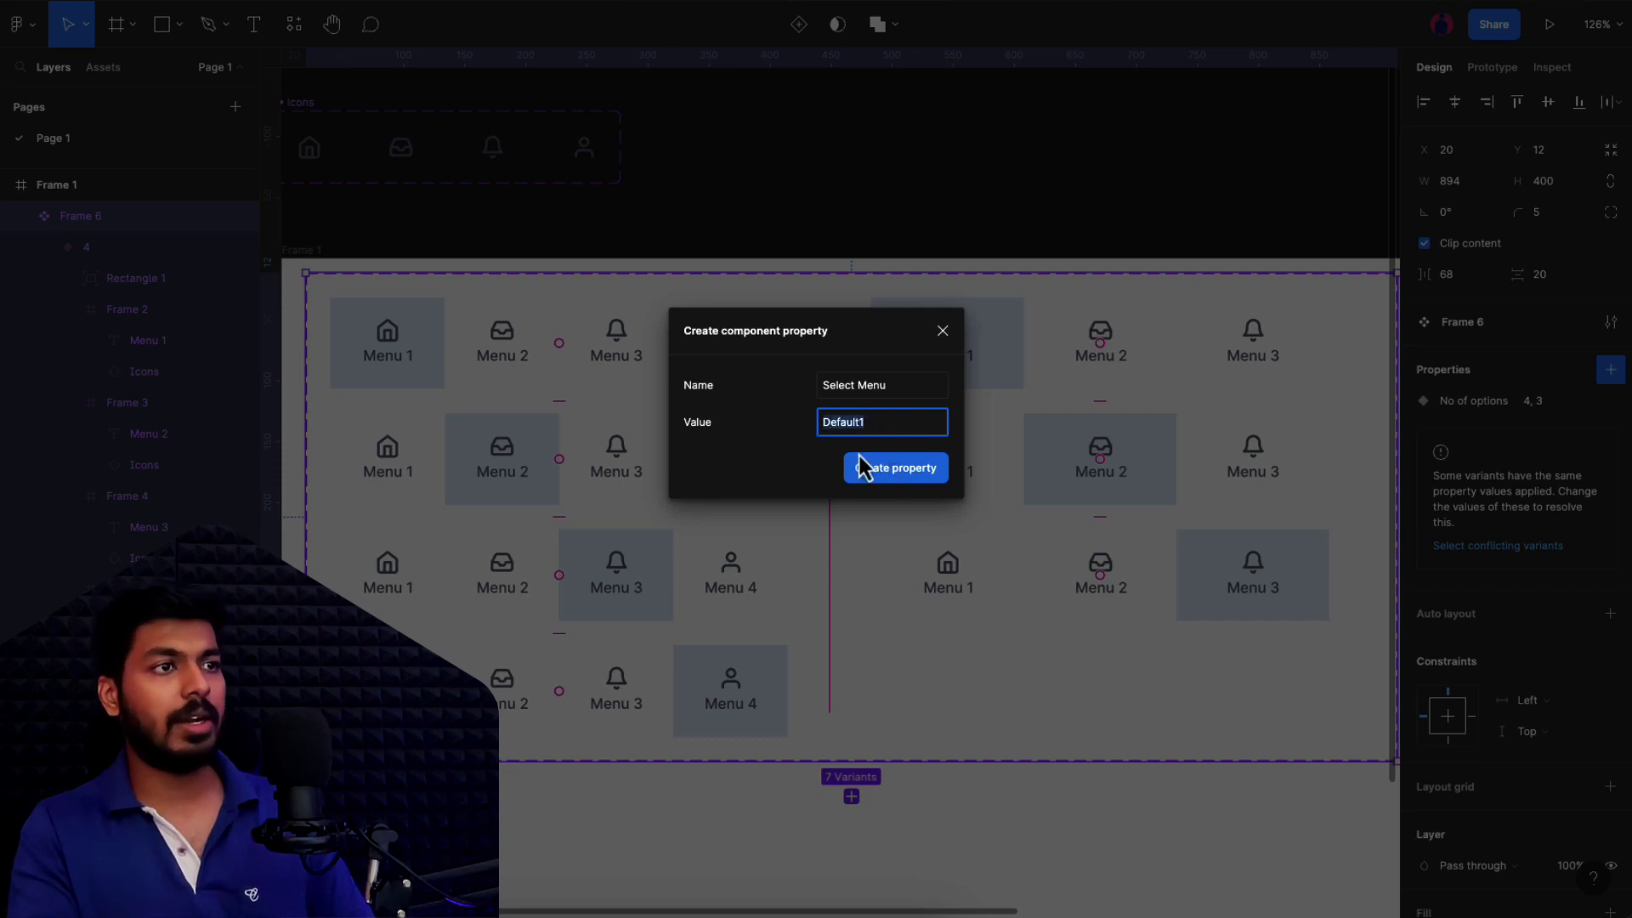
click(875, 467)
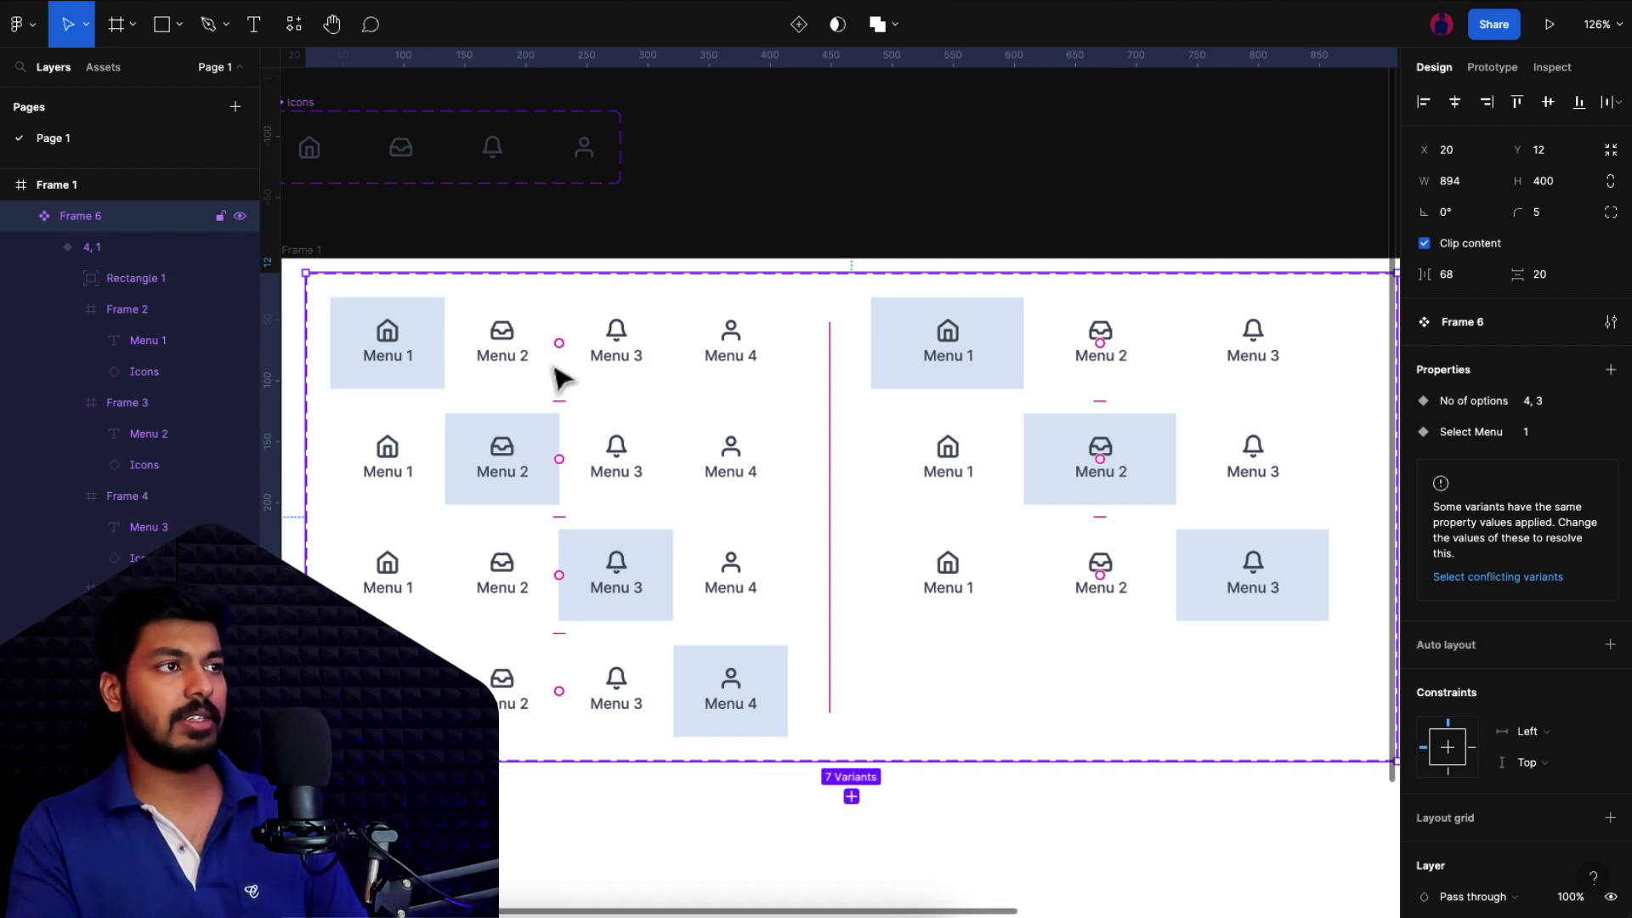
Step: Set Select Menu to 2, 3 and 4 on the second, third and fourth four-item variants according to their highlighted menus
click(527, 377)
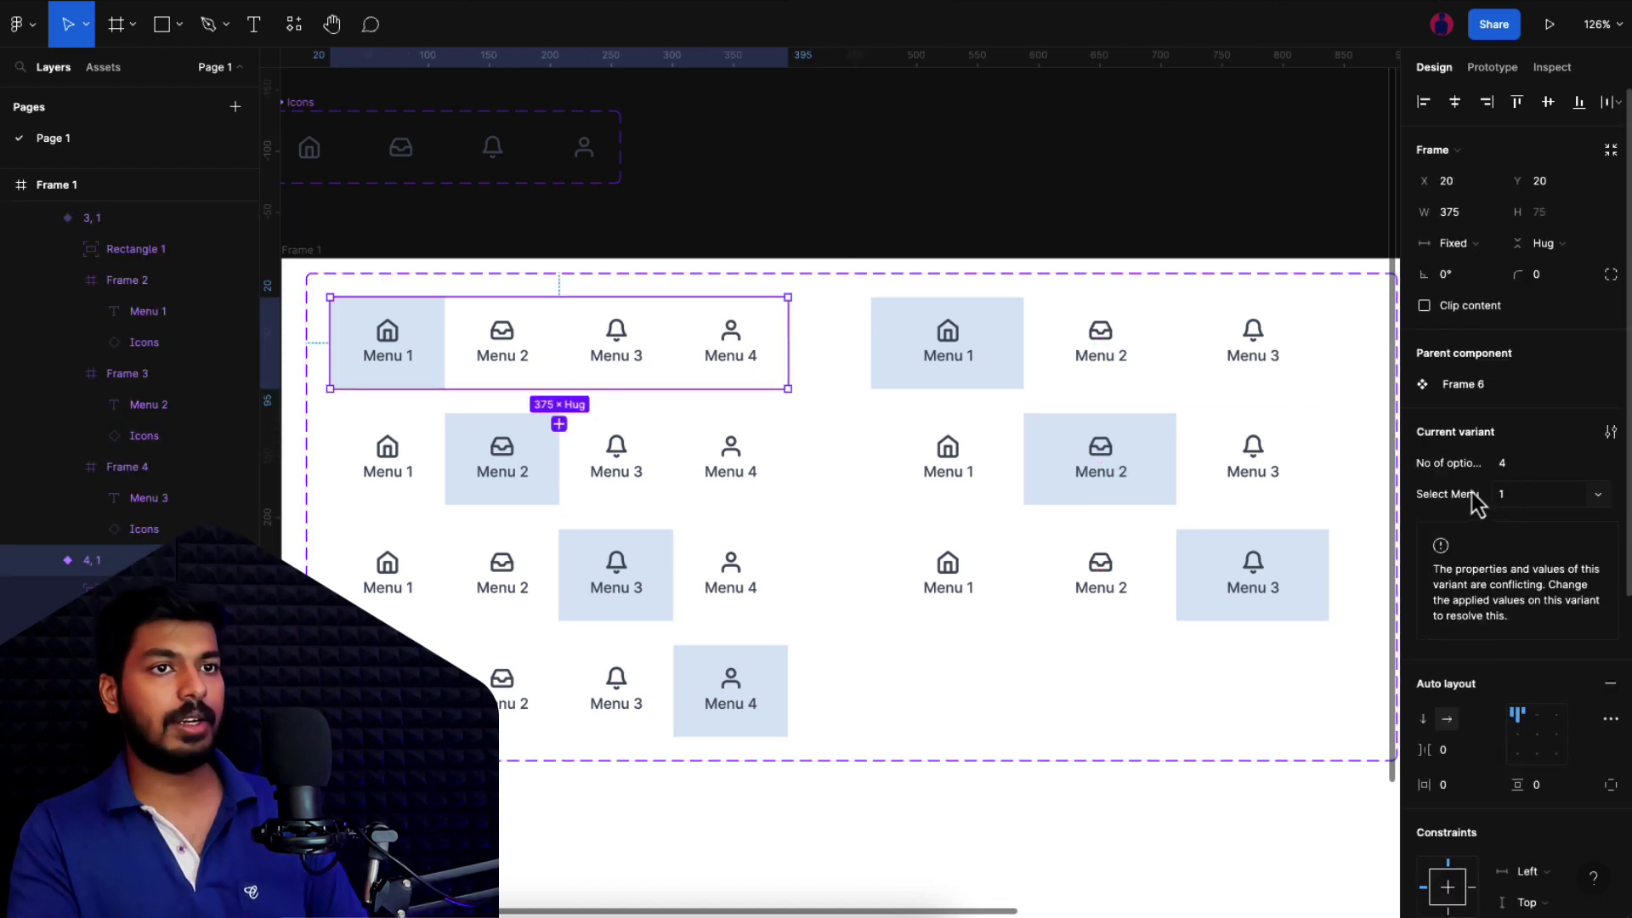
click(528, 478)
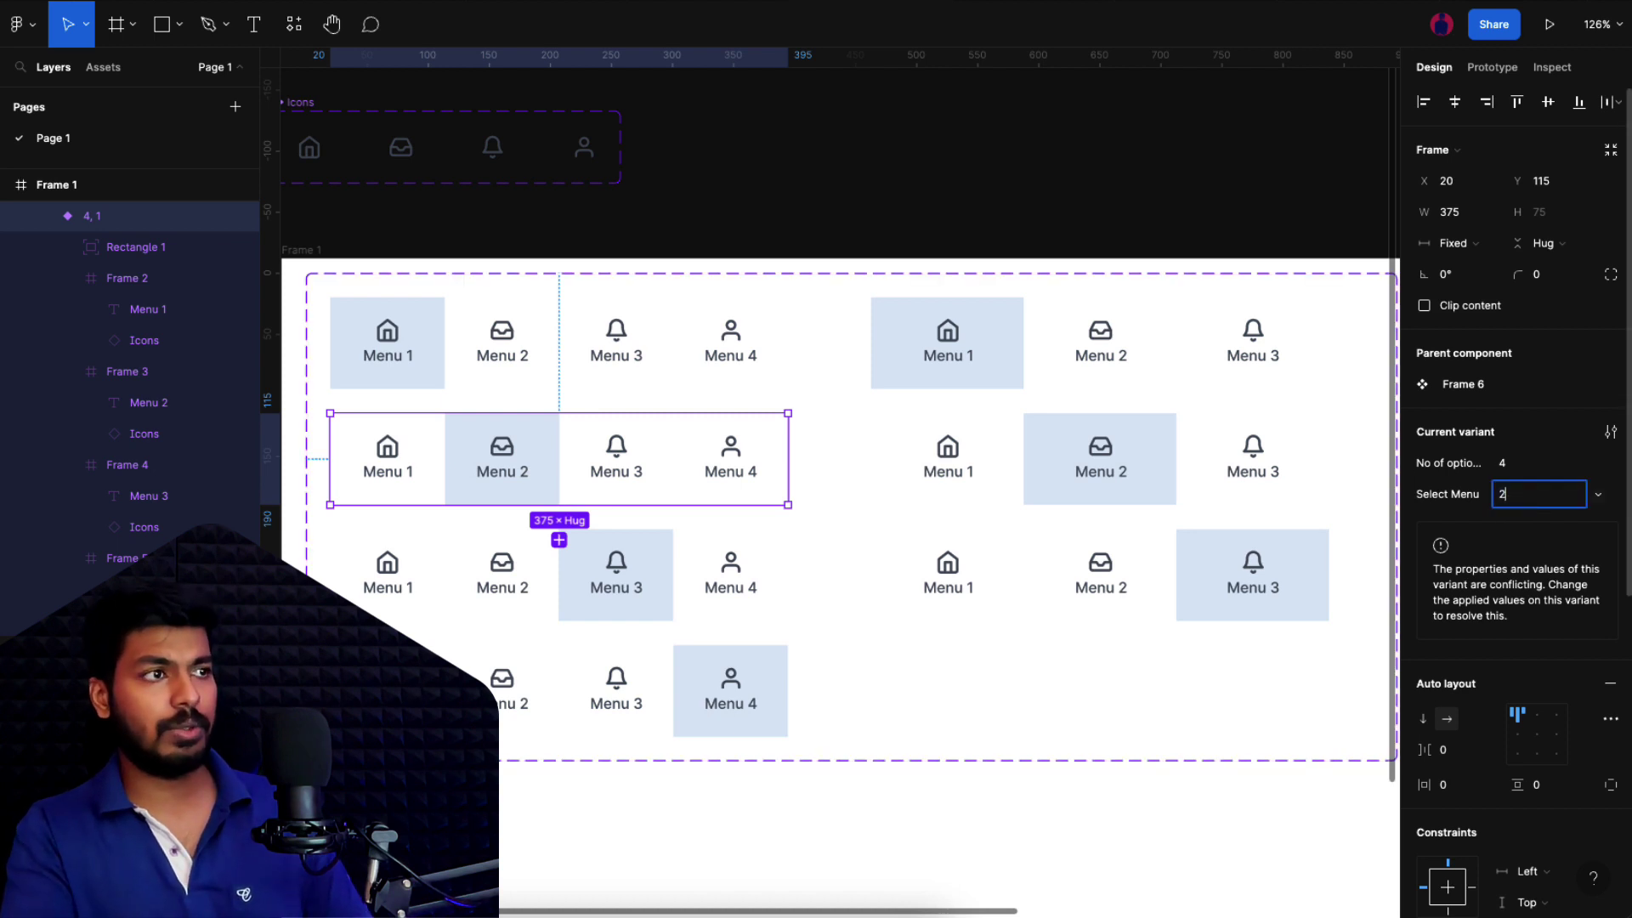
click(505, 588)
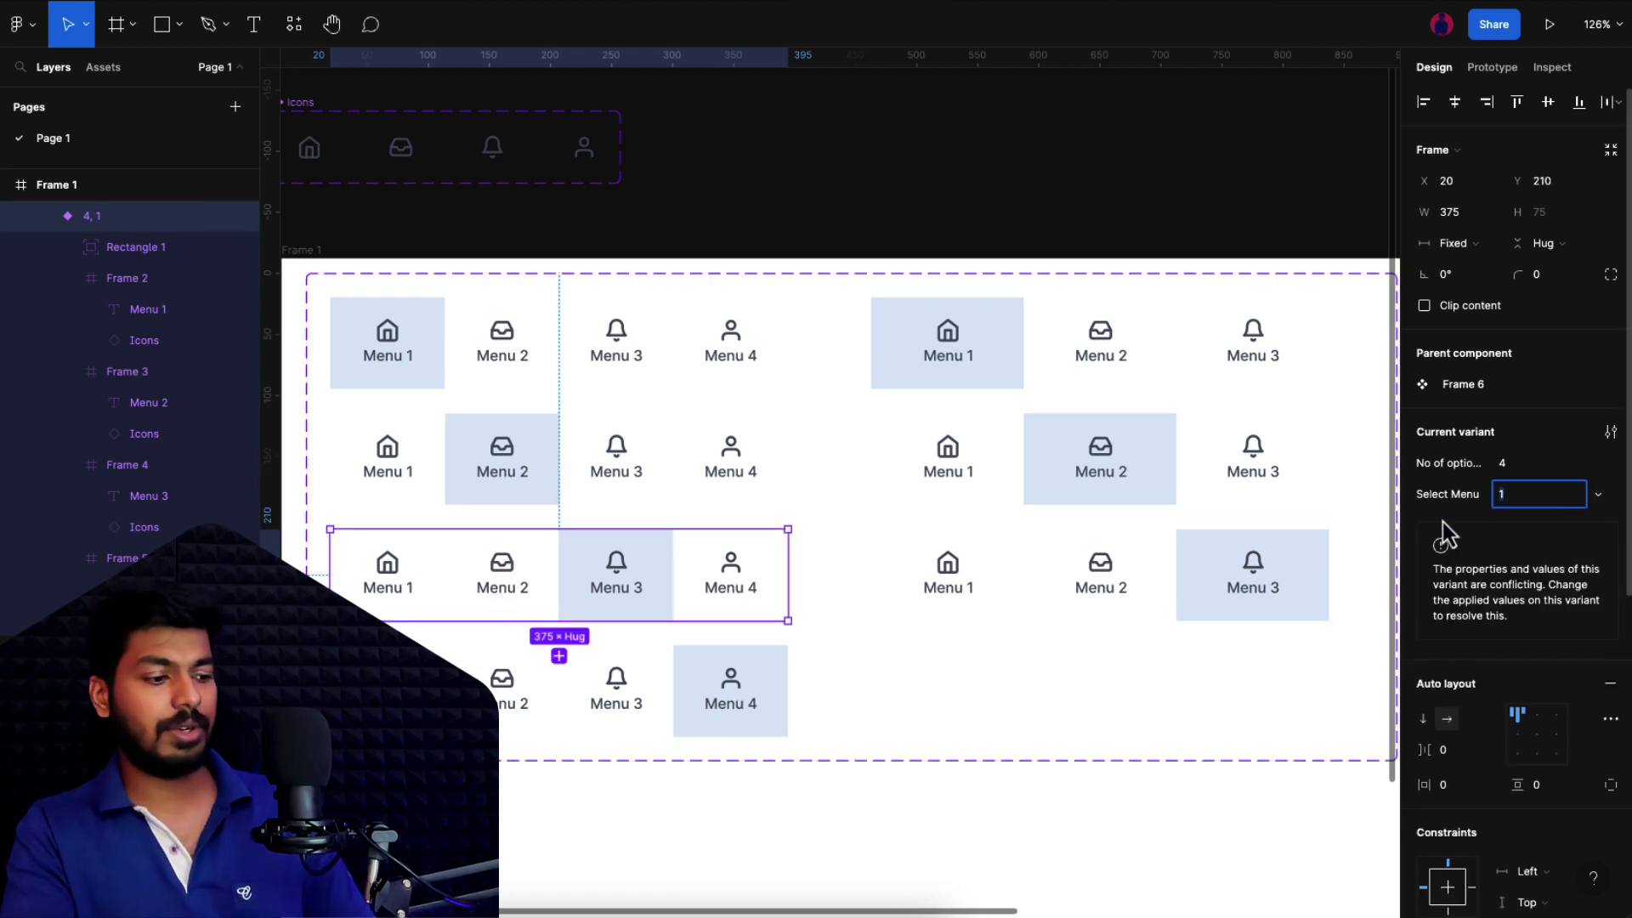
click(578, 710)
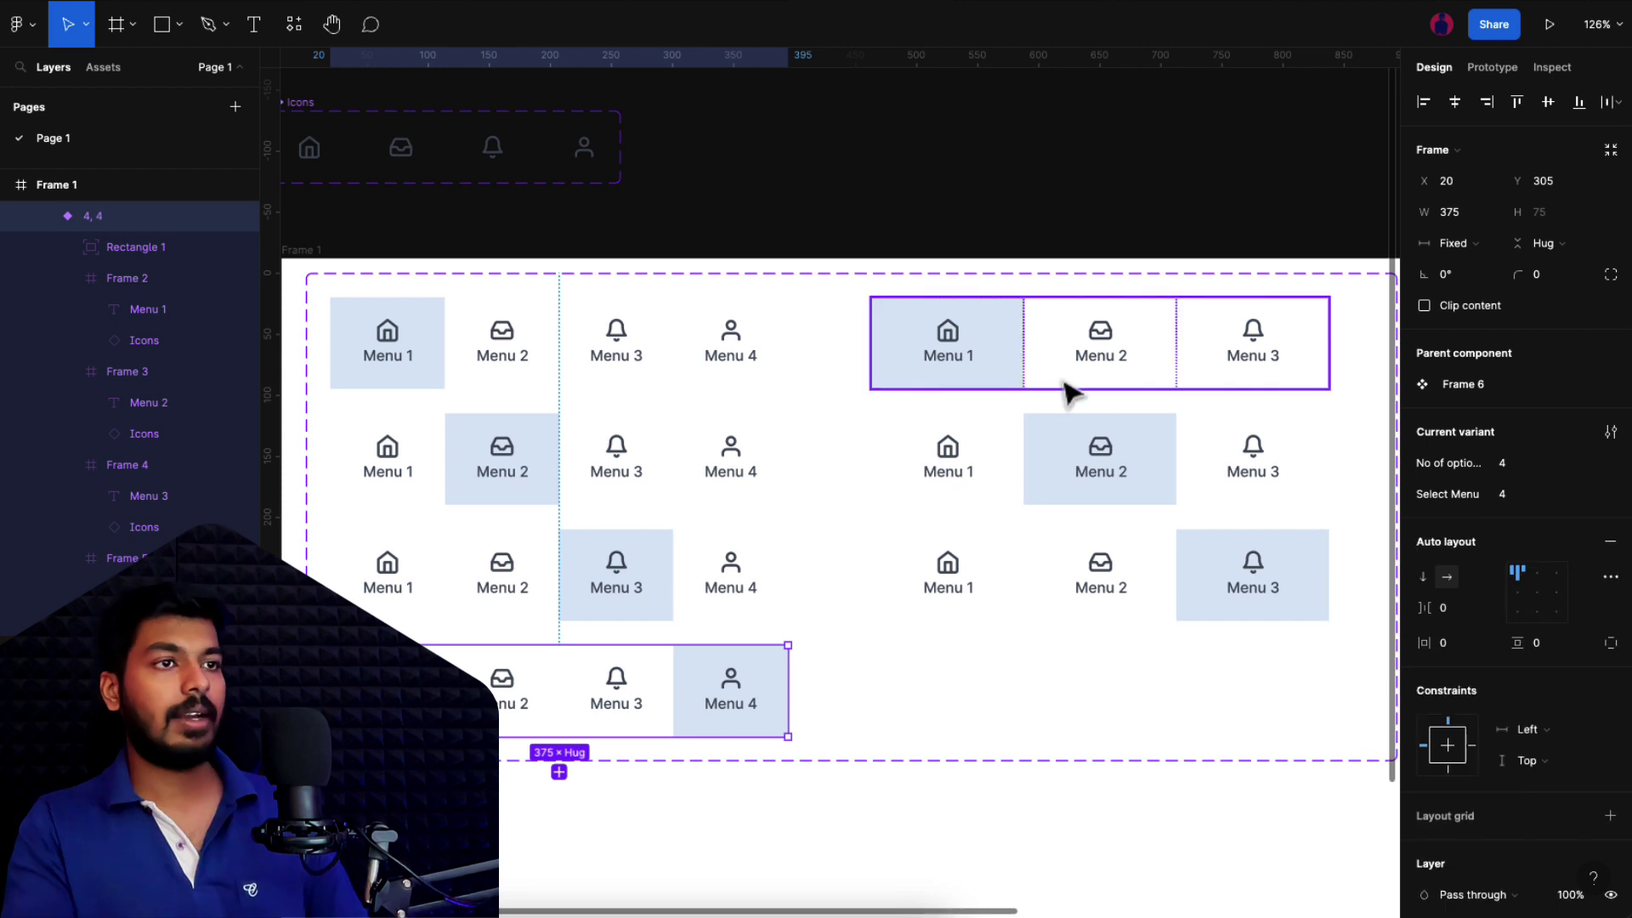
Step: Set Select Menu to 2 on the second three-item variant and to 3 on the third
click(1105, 375)
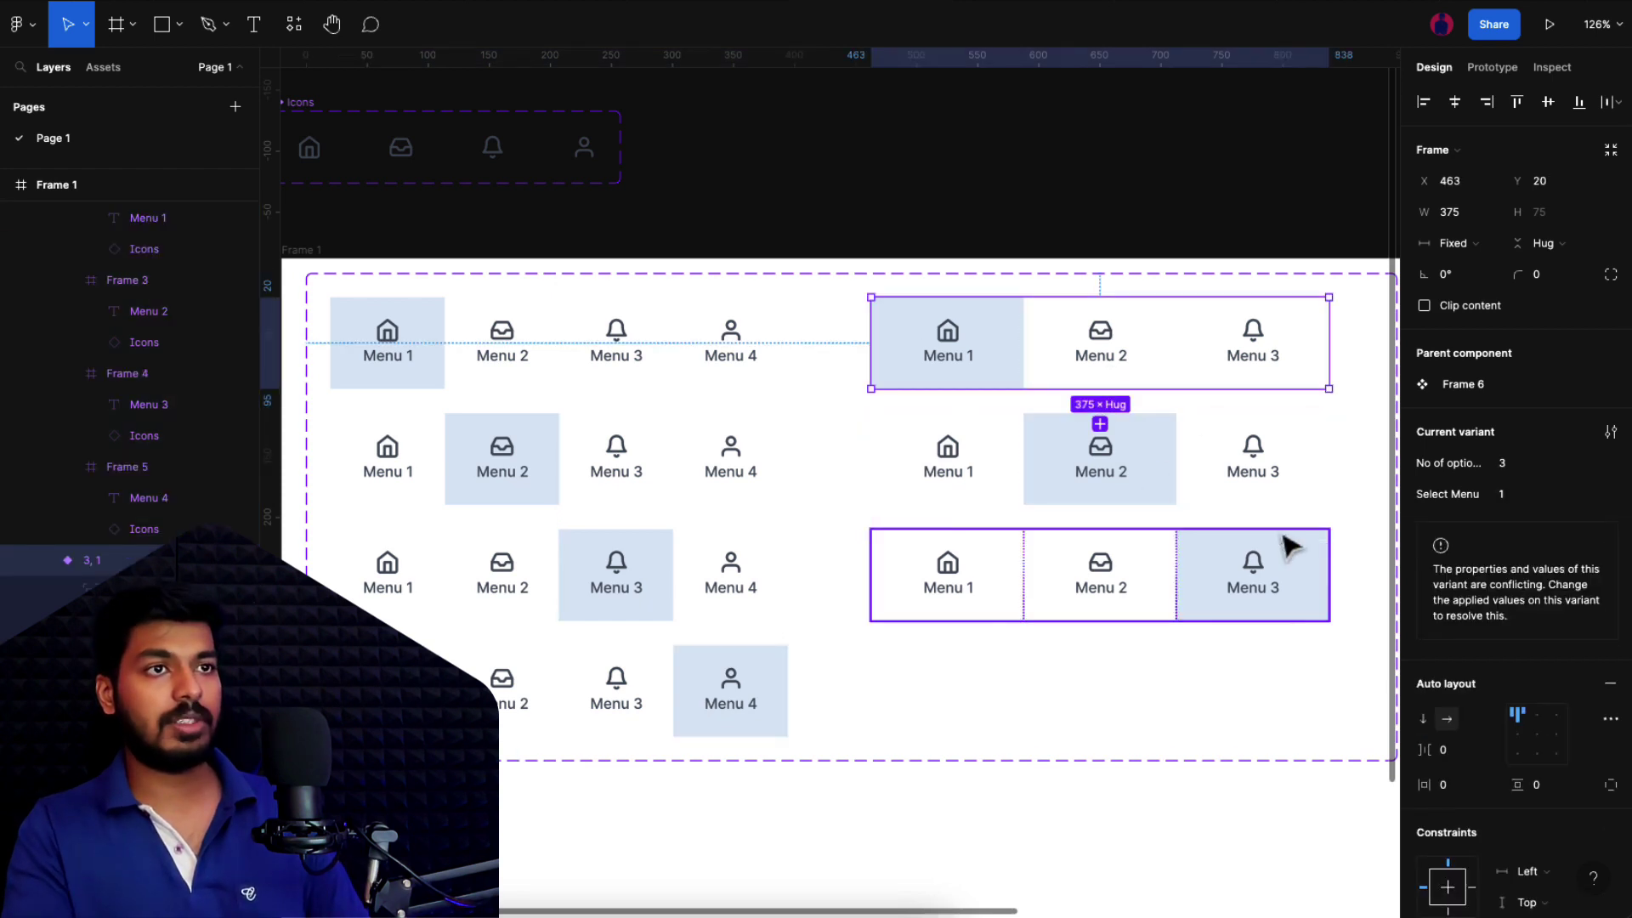
click(1276, 493)
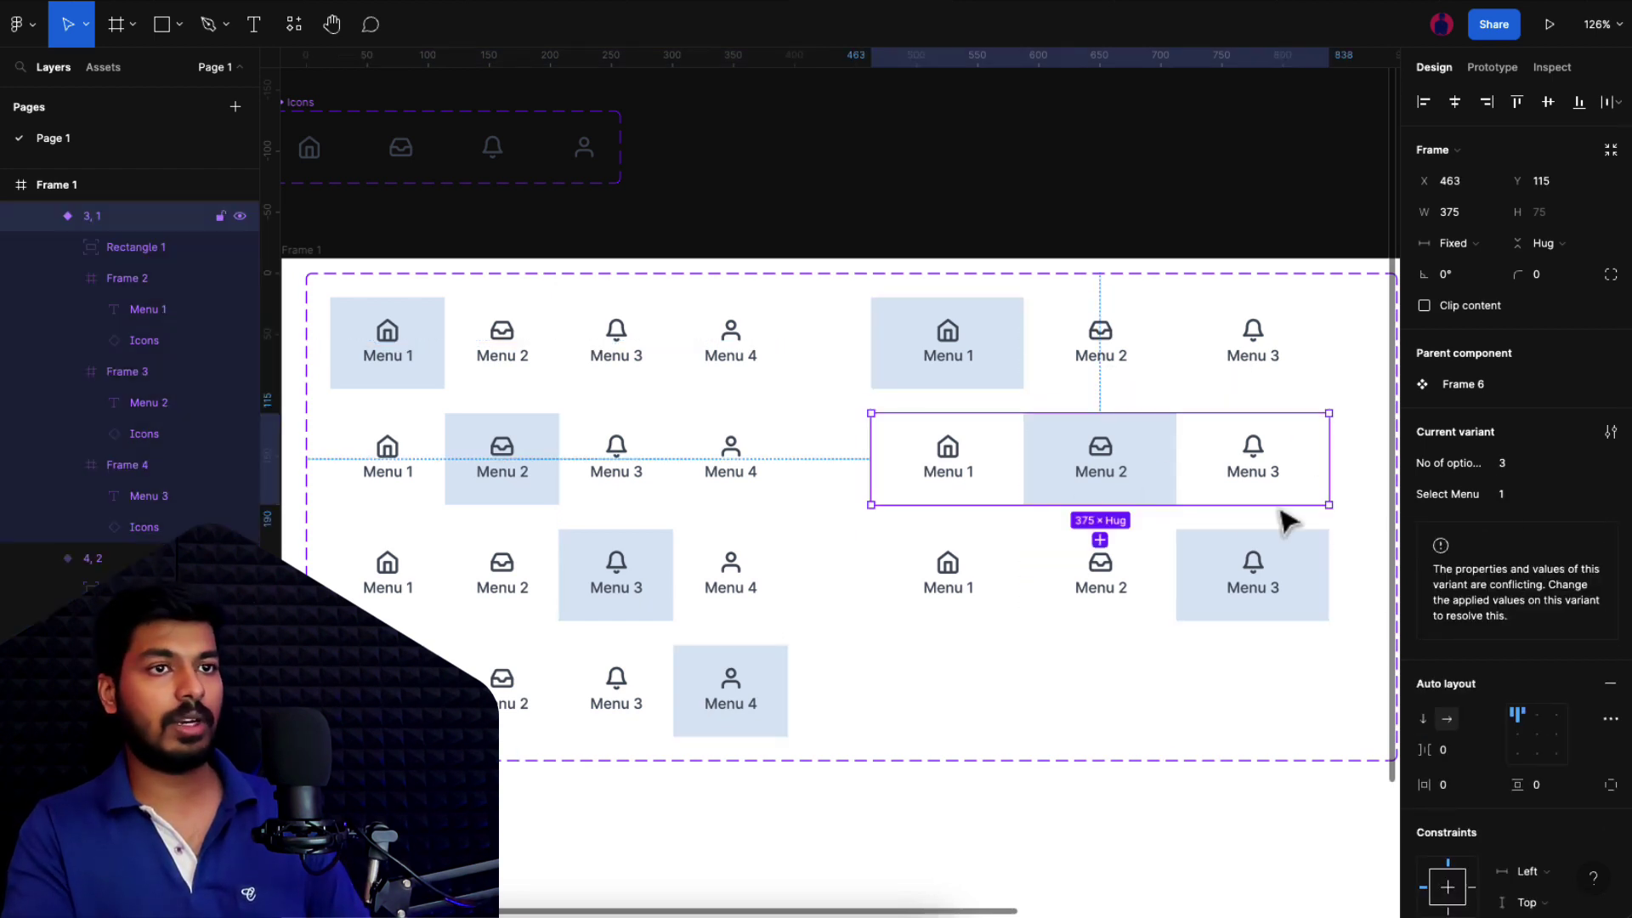
click(1596, 499)
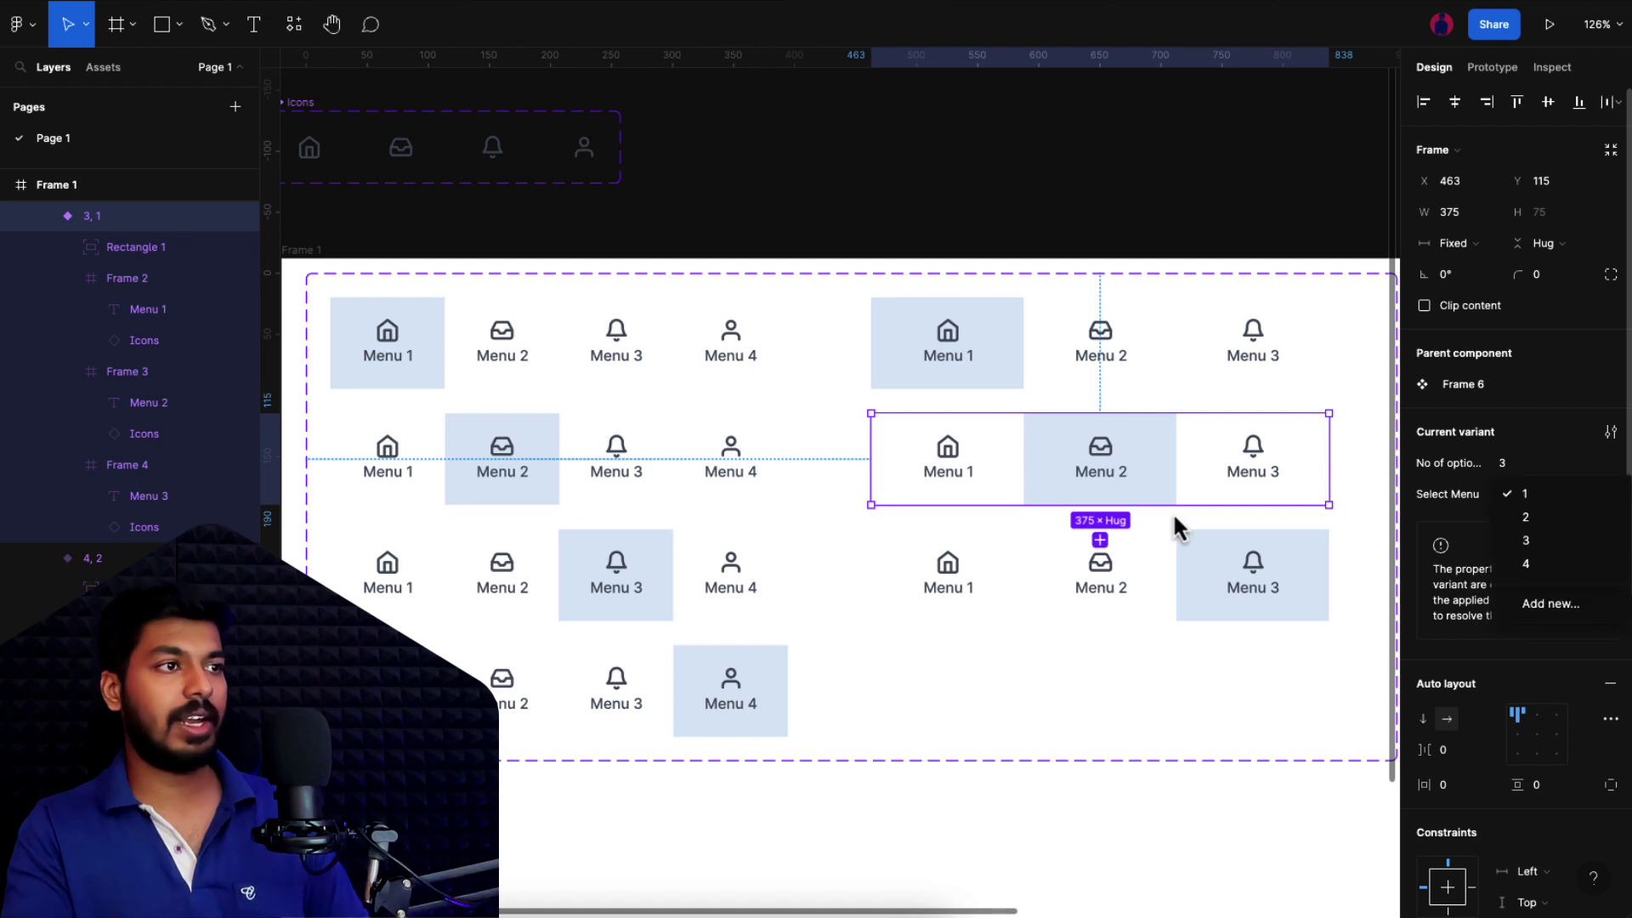
click(1530, 541)
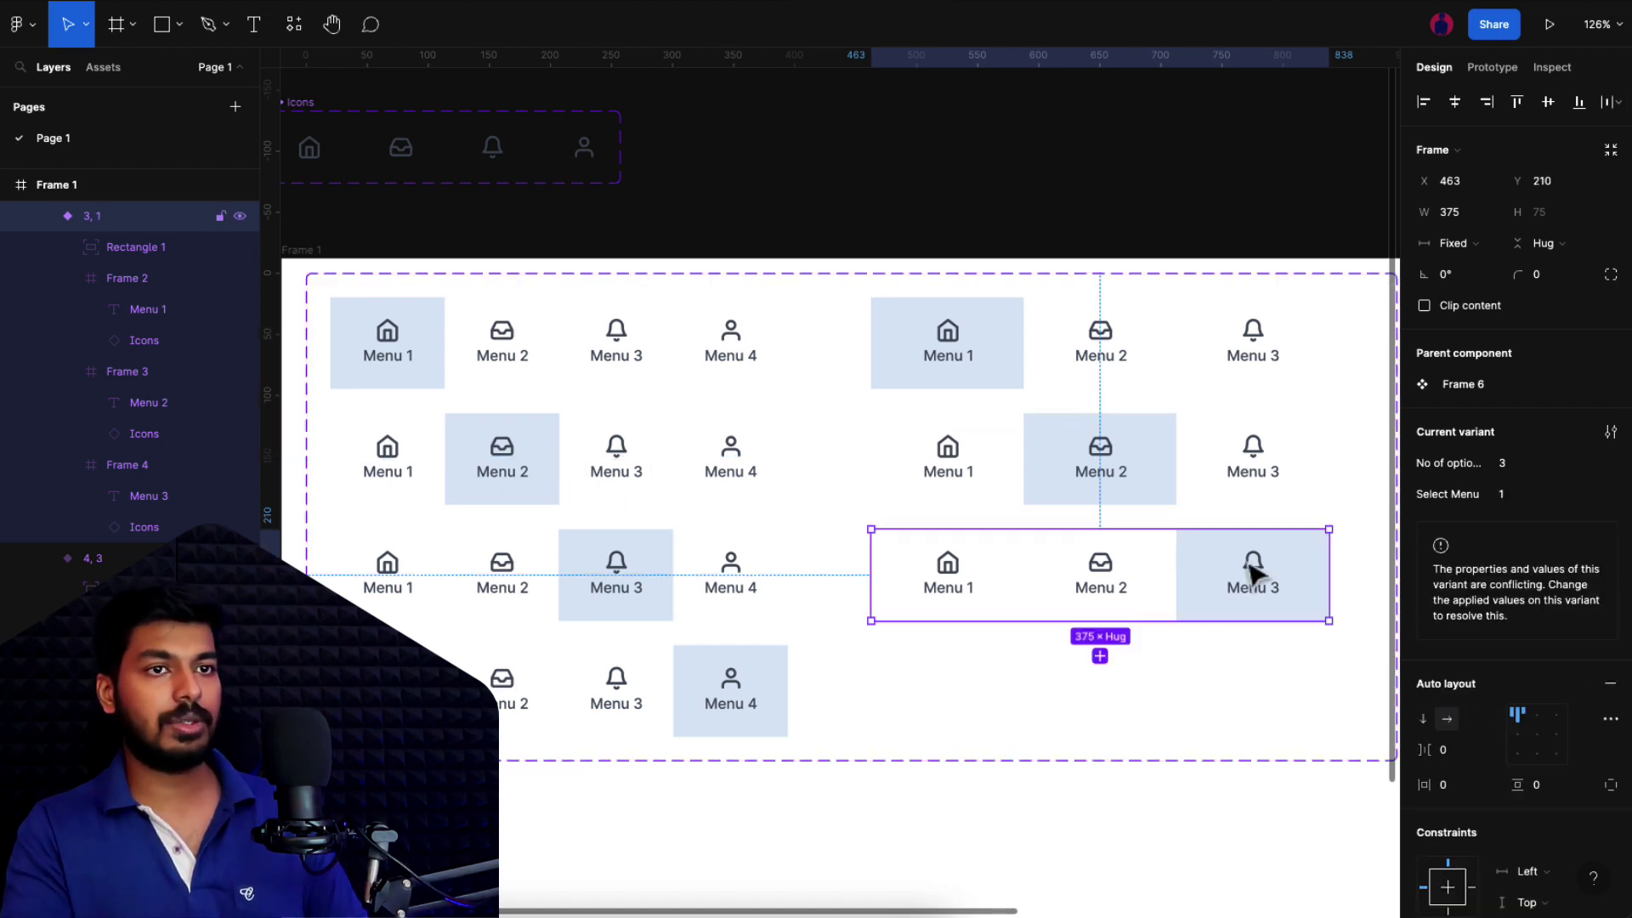
click(1598, 498)
click(1016, 818)
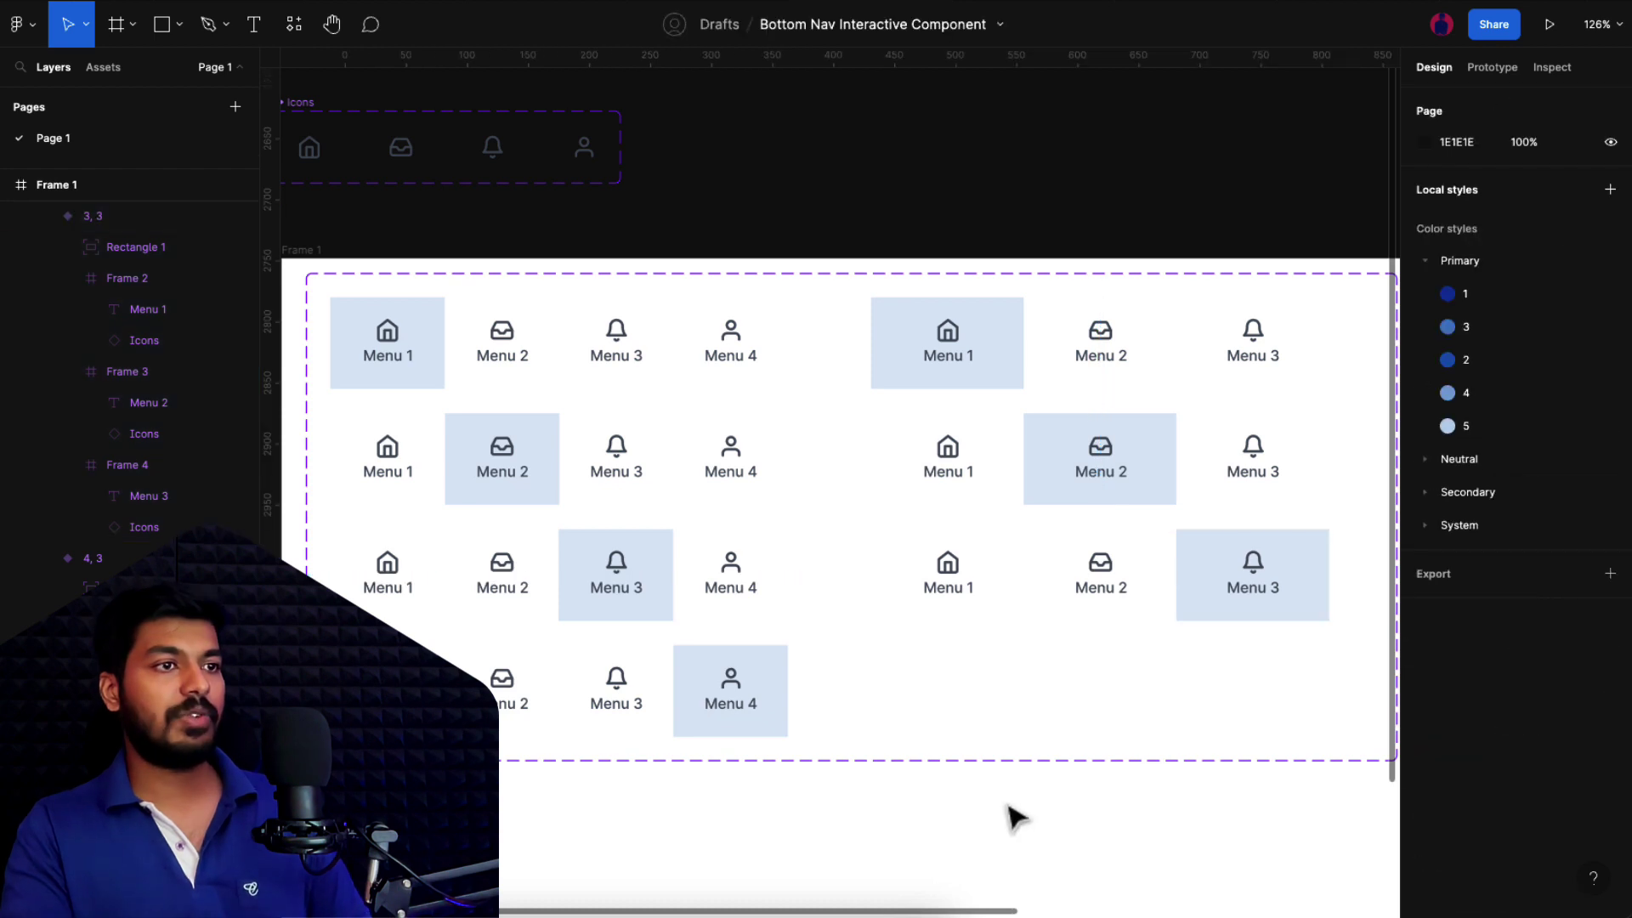
Step: Try No of options 3 on the bottom navigation instance in Frame 7 and restore it to 4
scroll(1015, 817, right, 5)
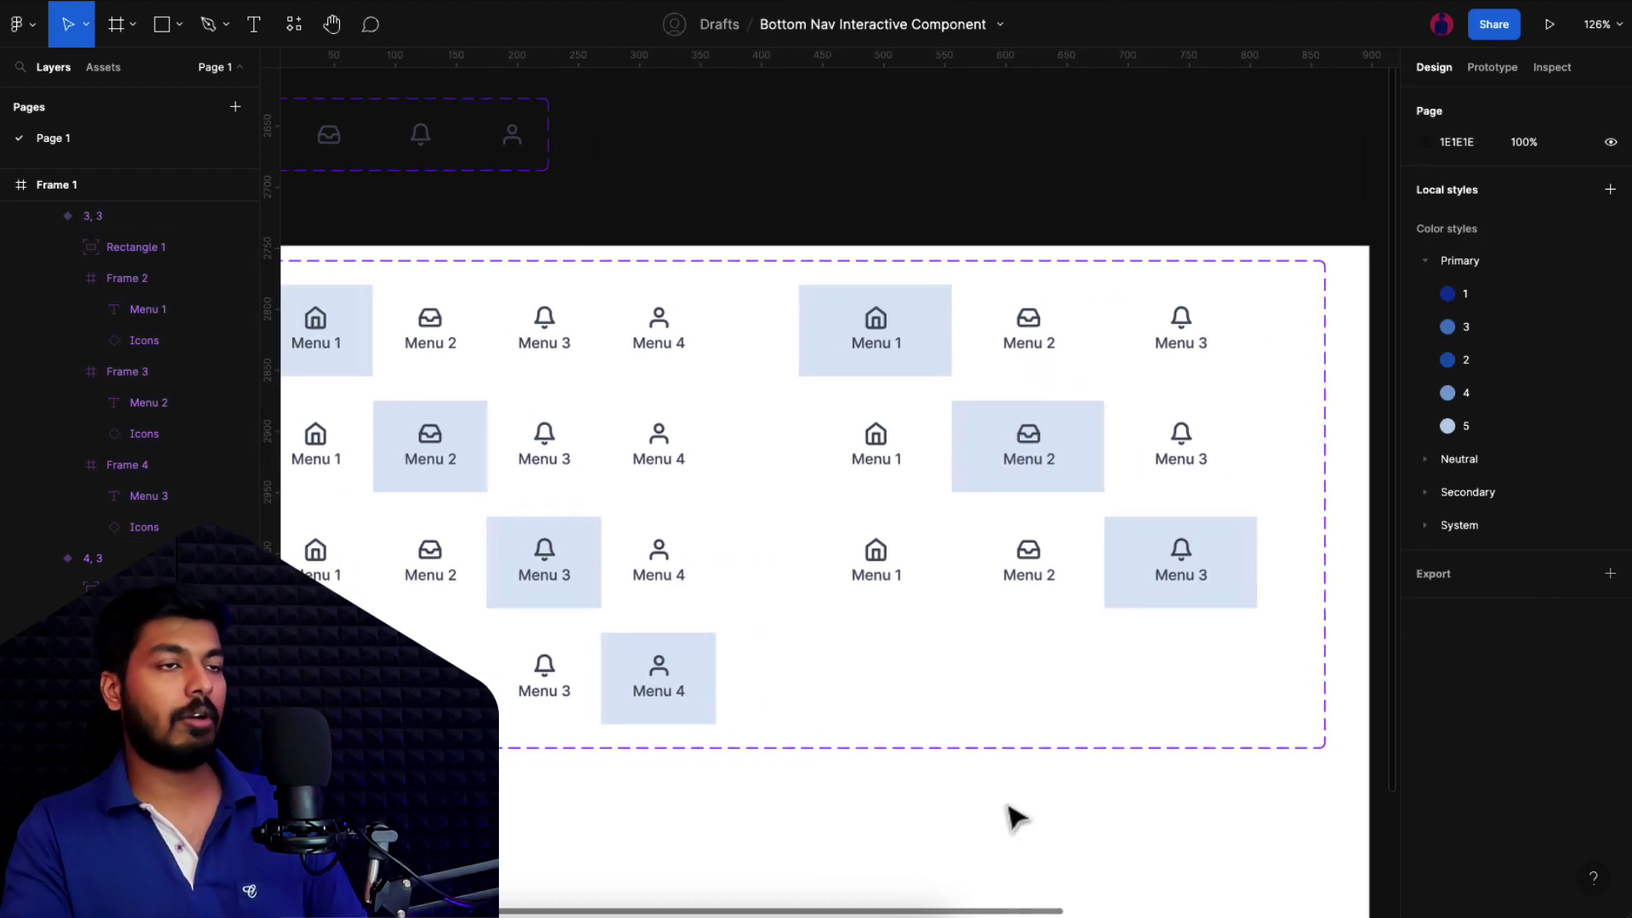
scroll(1015, 818, down, 3)
scroll(1125, 612, right, 2)
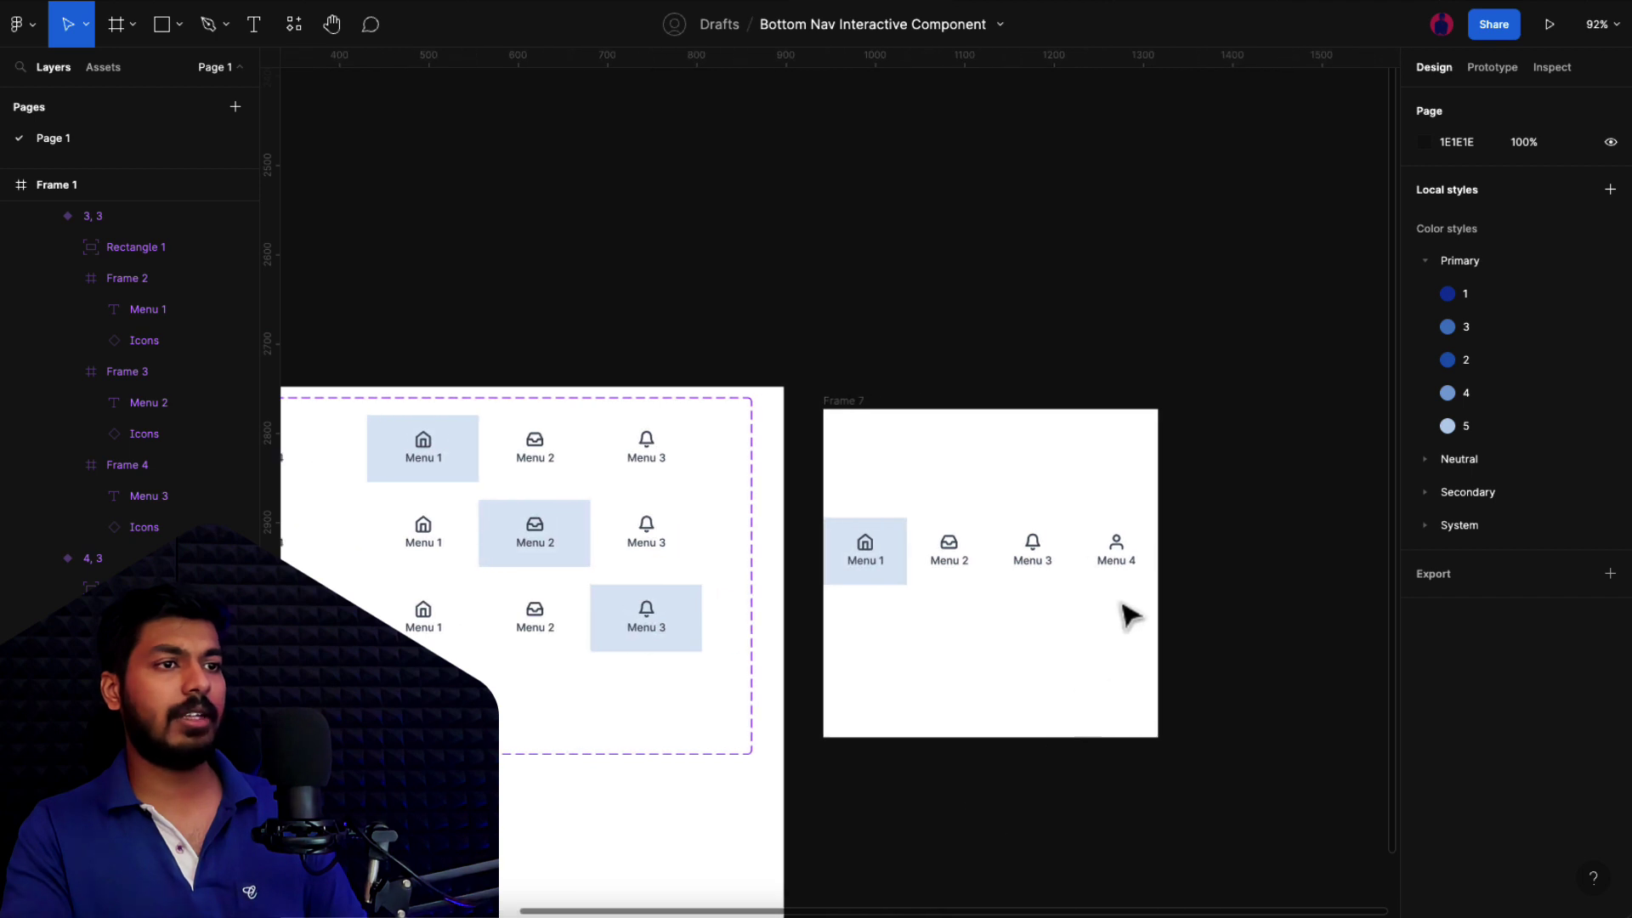
scroll(1125, 612, up, 5)
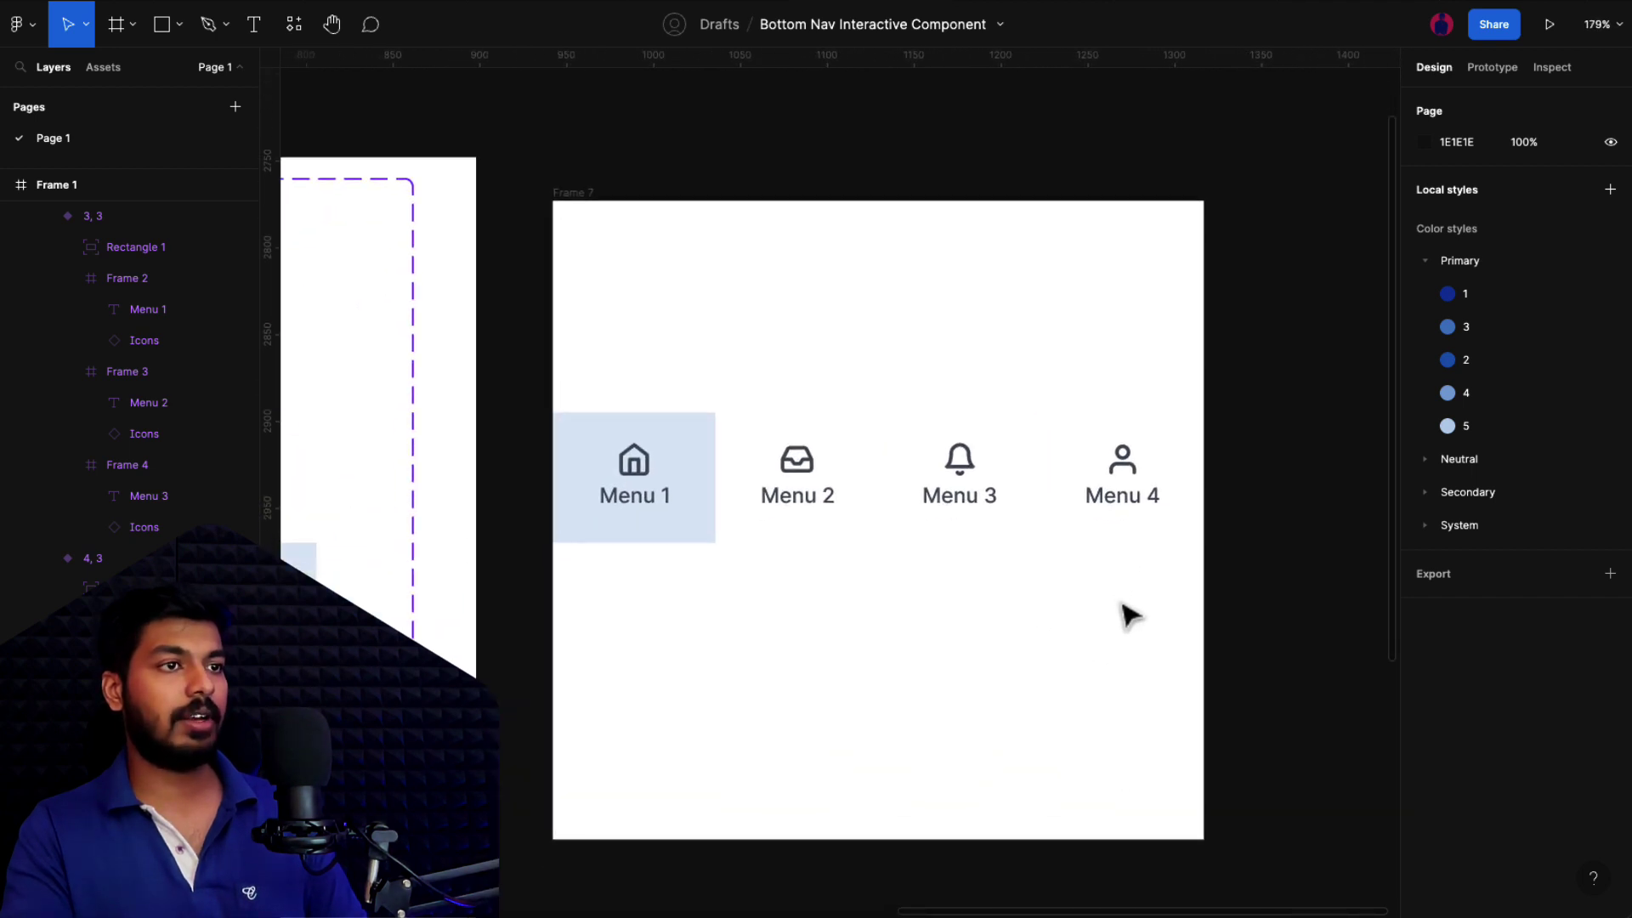
click(1122, 521)
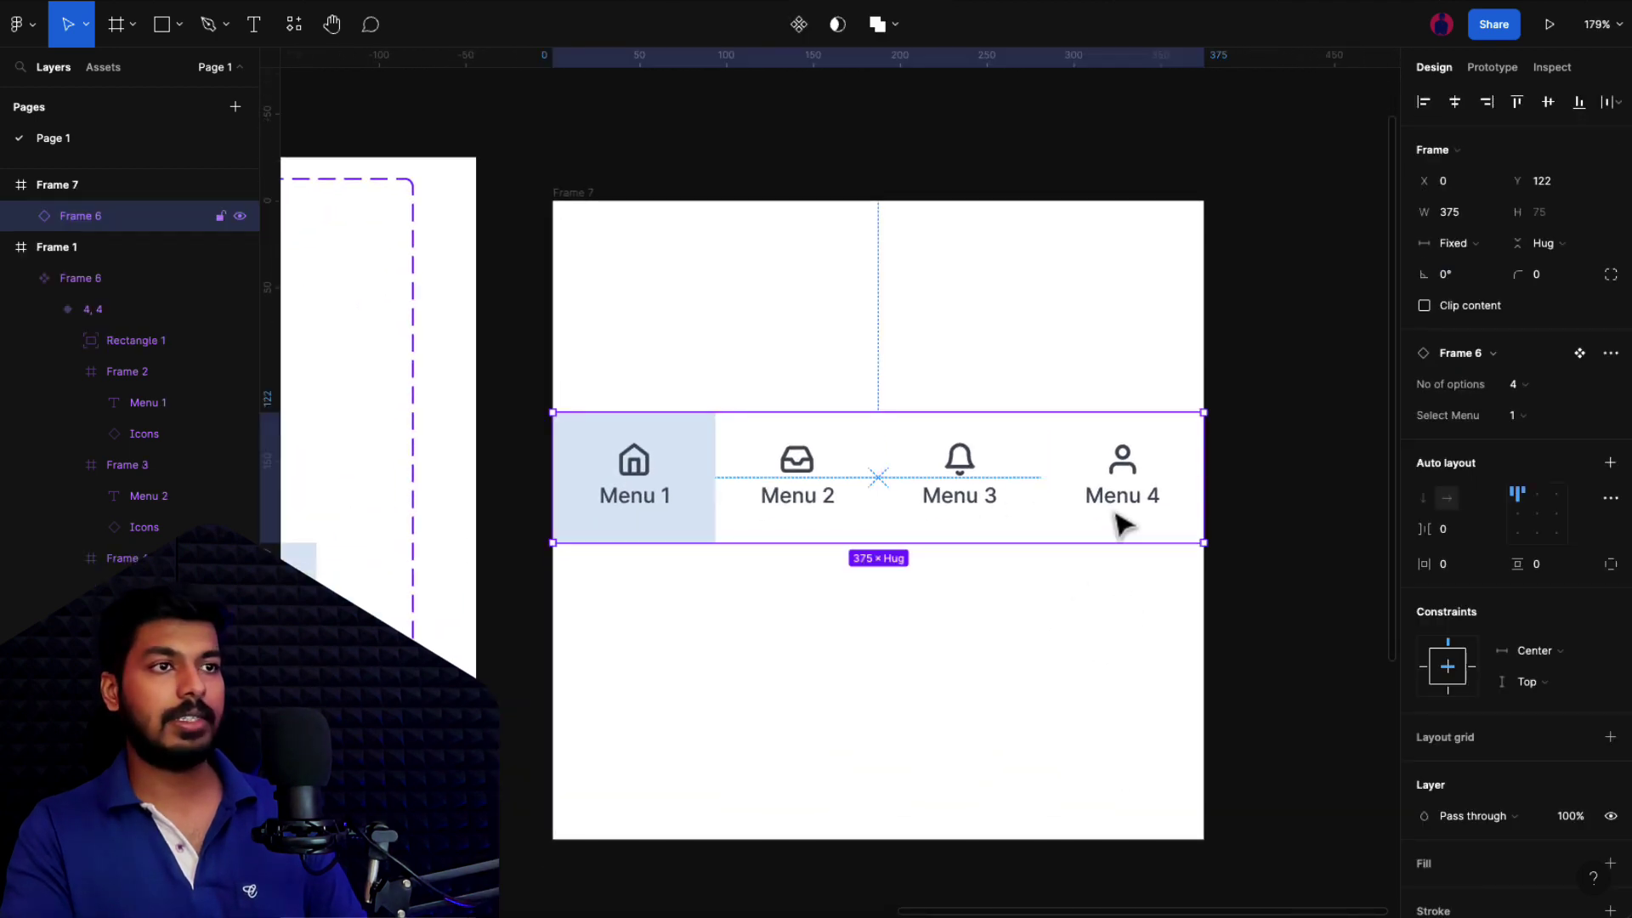
click(1518, 387)
click(1506, 404)
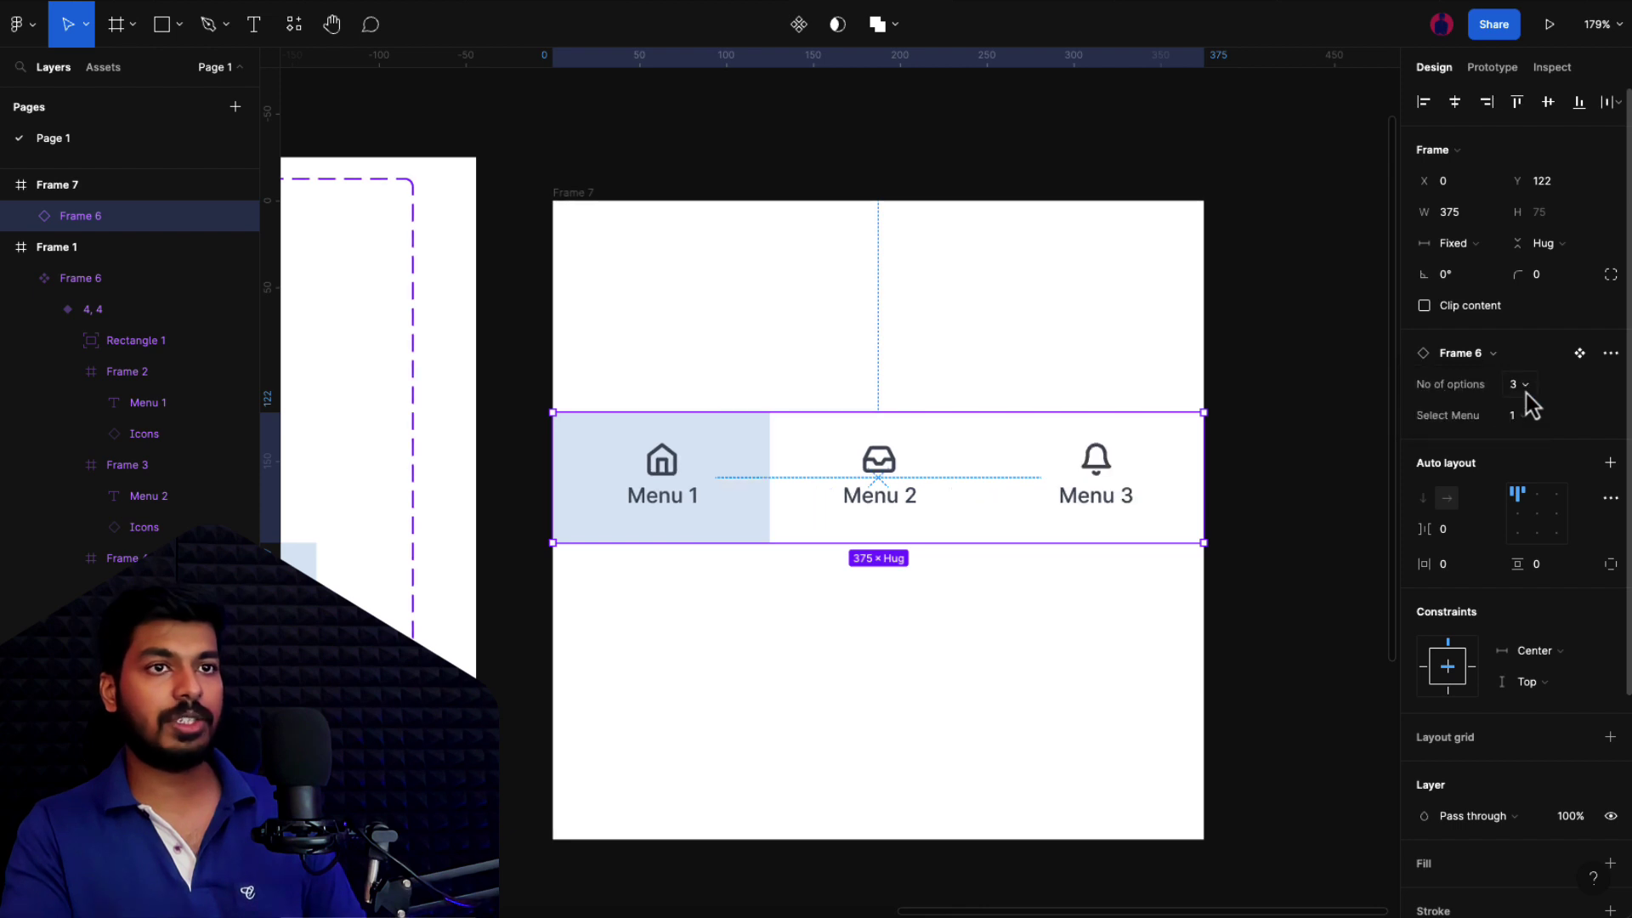
click(1521, 388)
click(1487, 367)
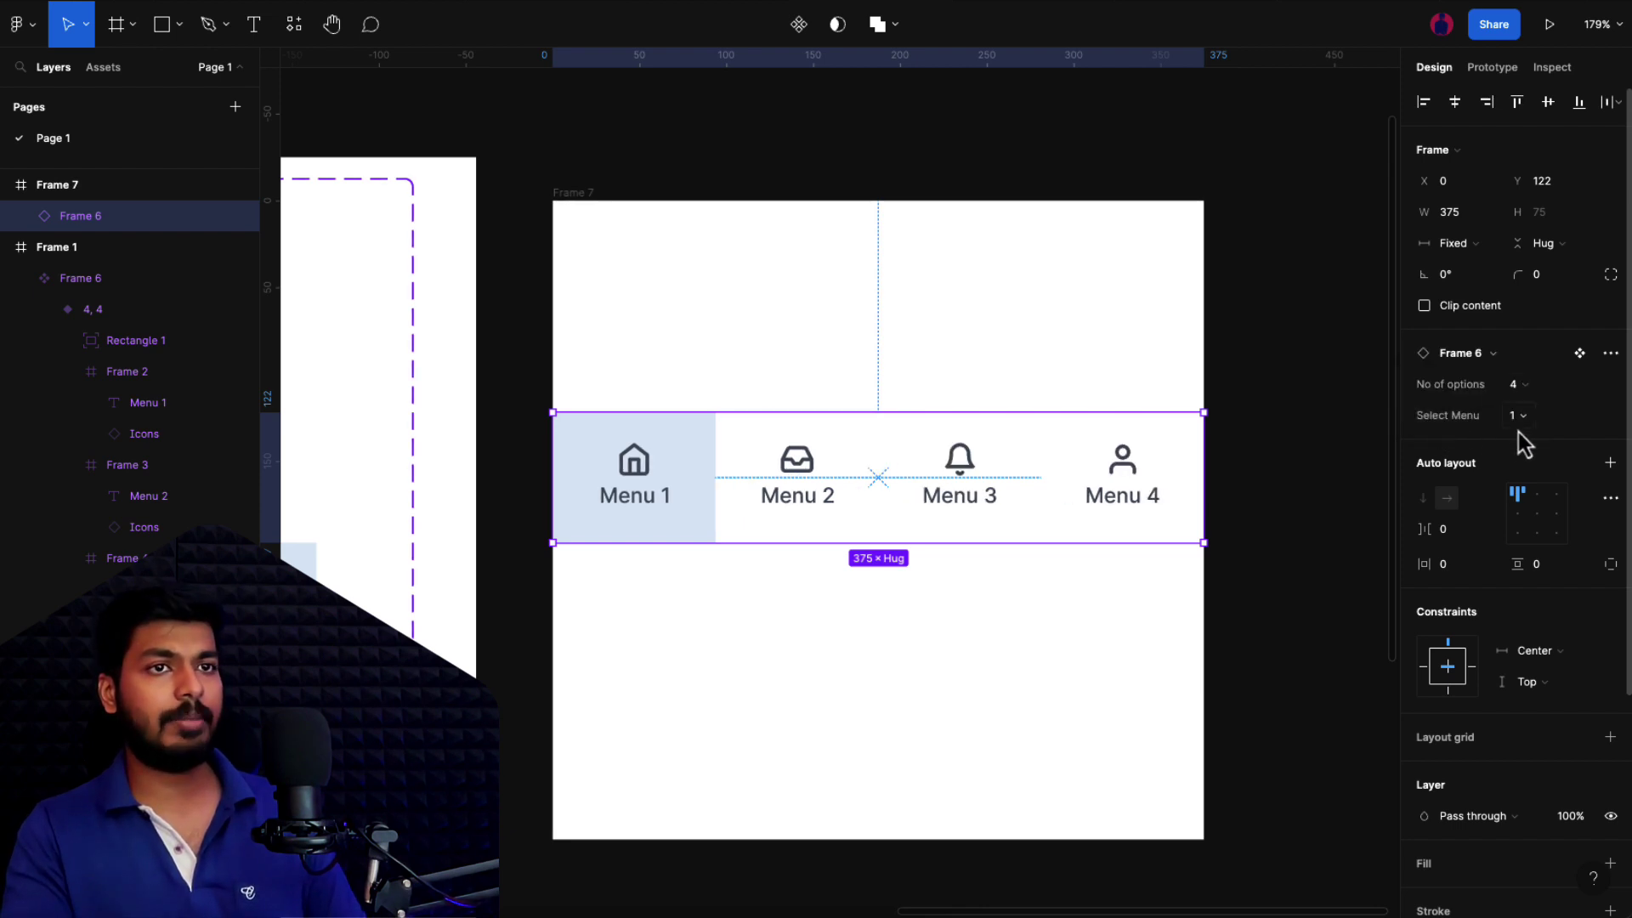
Step: Try Select Menu values 3 and 2 on the Frame 7 instance and finish with the value 4
click(1518, 425)
click(1458, 461)
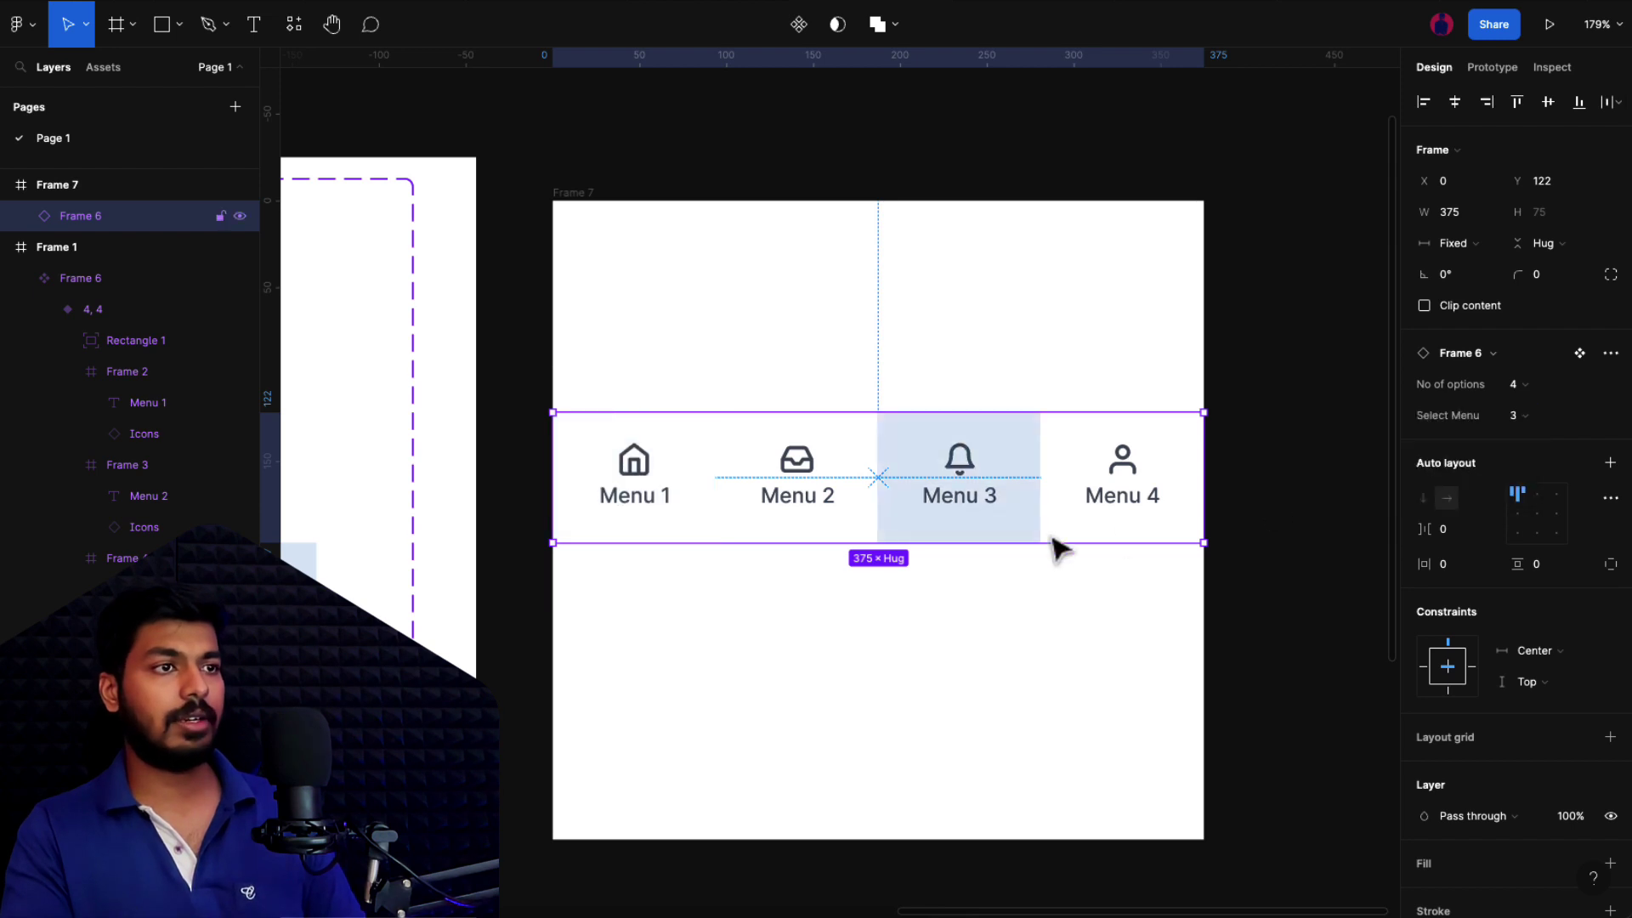
click(1516, 424)
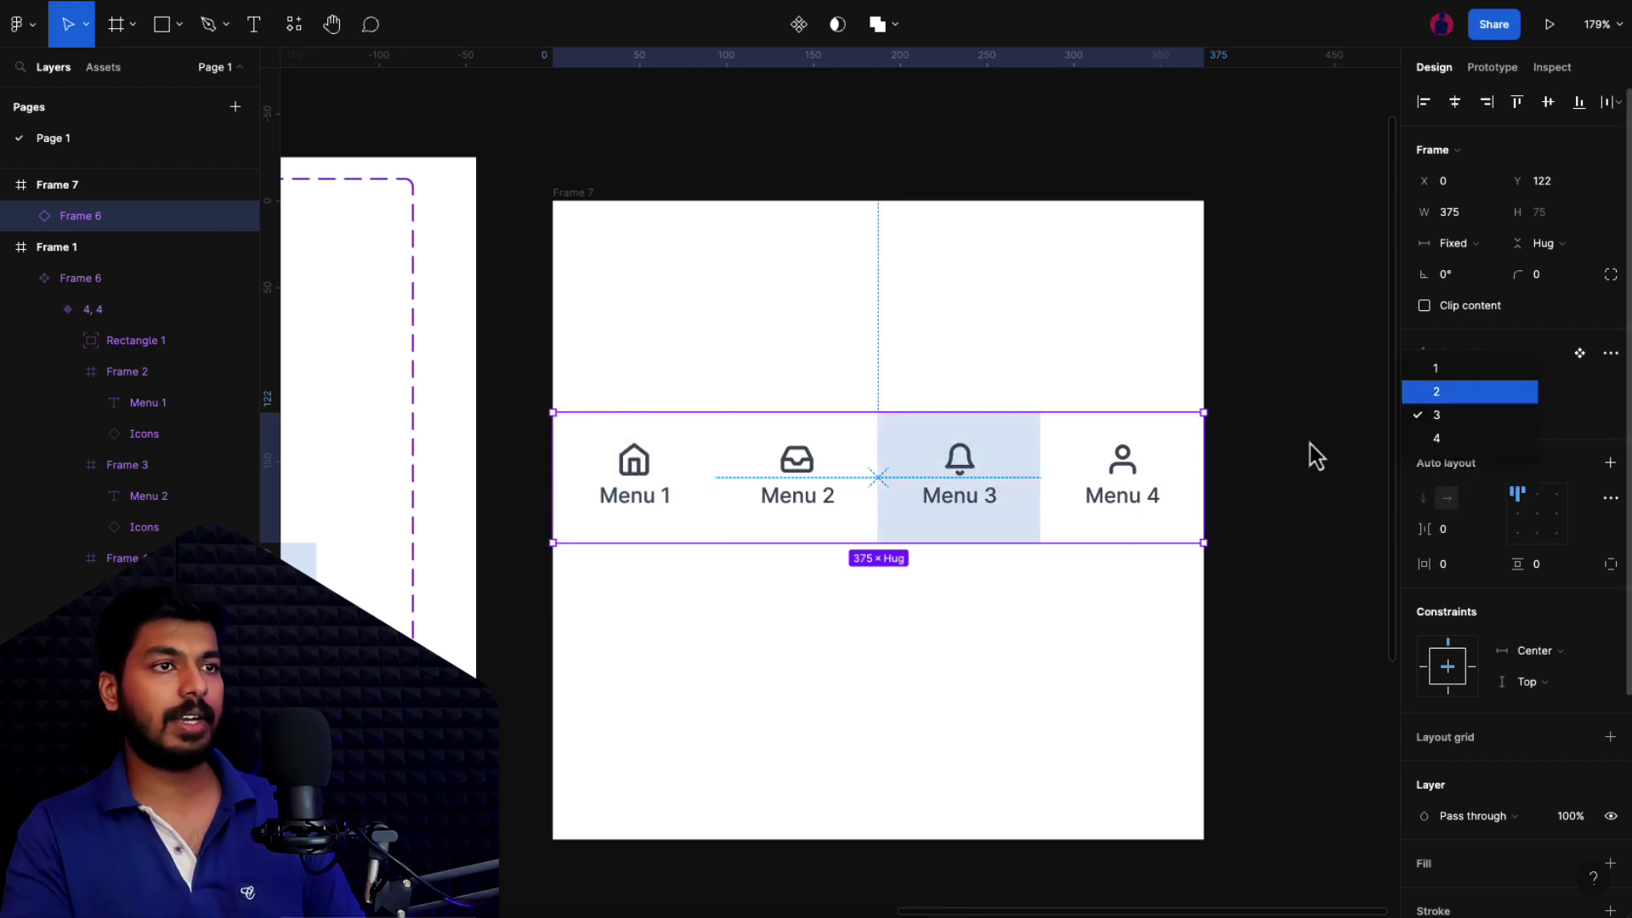
click(1496, 394)
click(1521, 420)
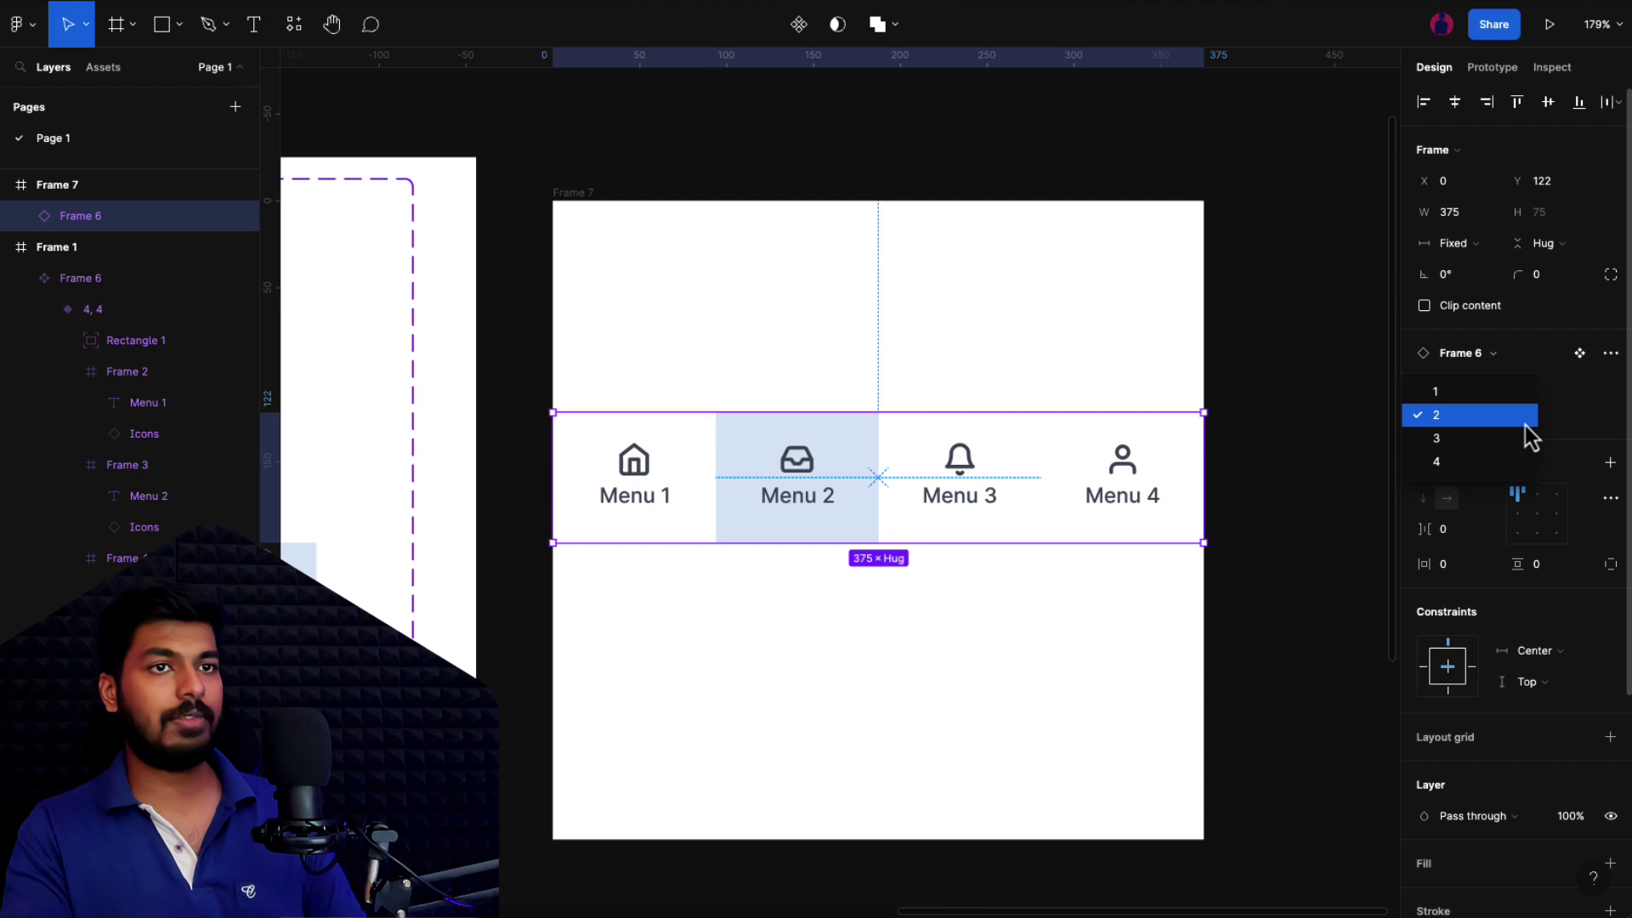
click(1474, 459)
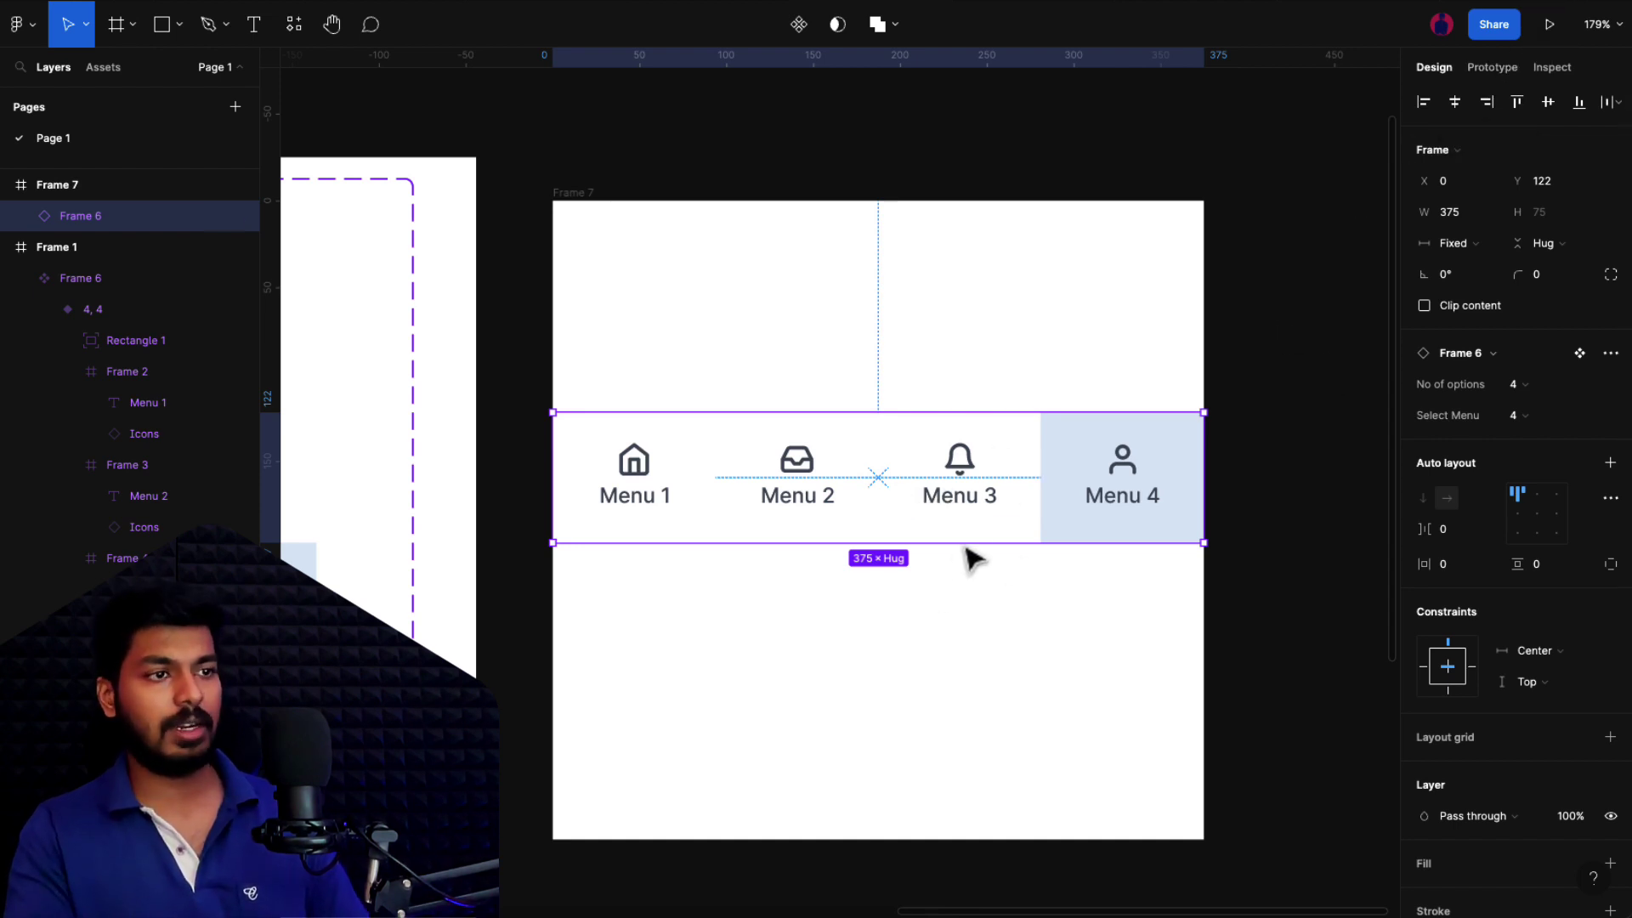
Step: Duplicate the navigation instance below the original at about Y 227 in Frame 7 and set the copy's No of options to 3
key(ctrl+d)
drag(1092, 501, 1097, 684)
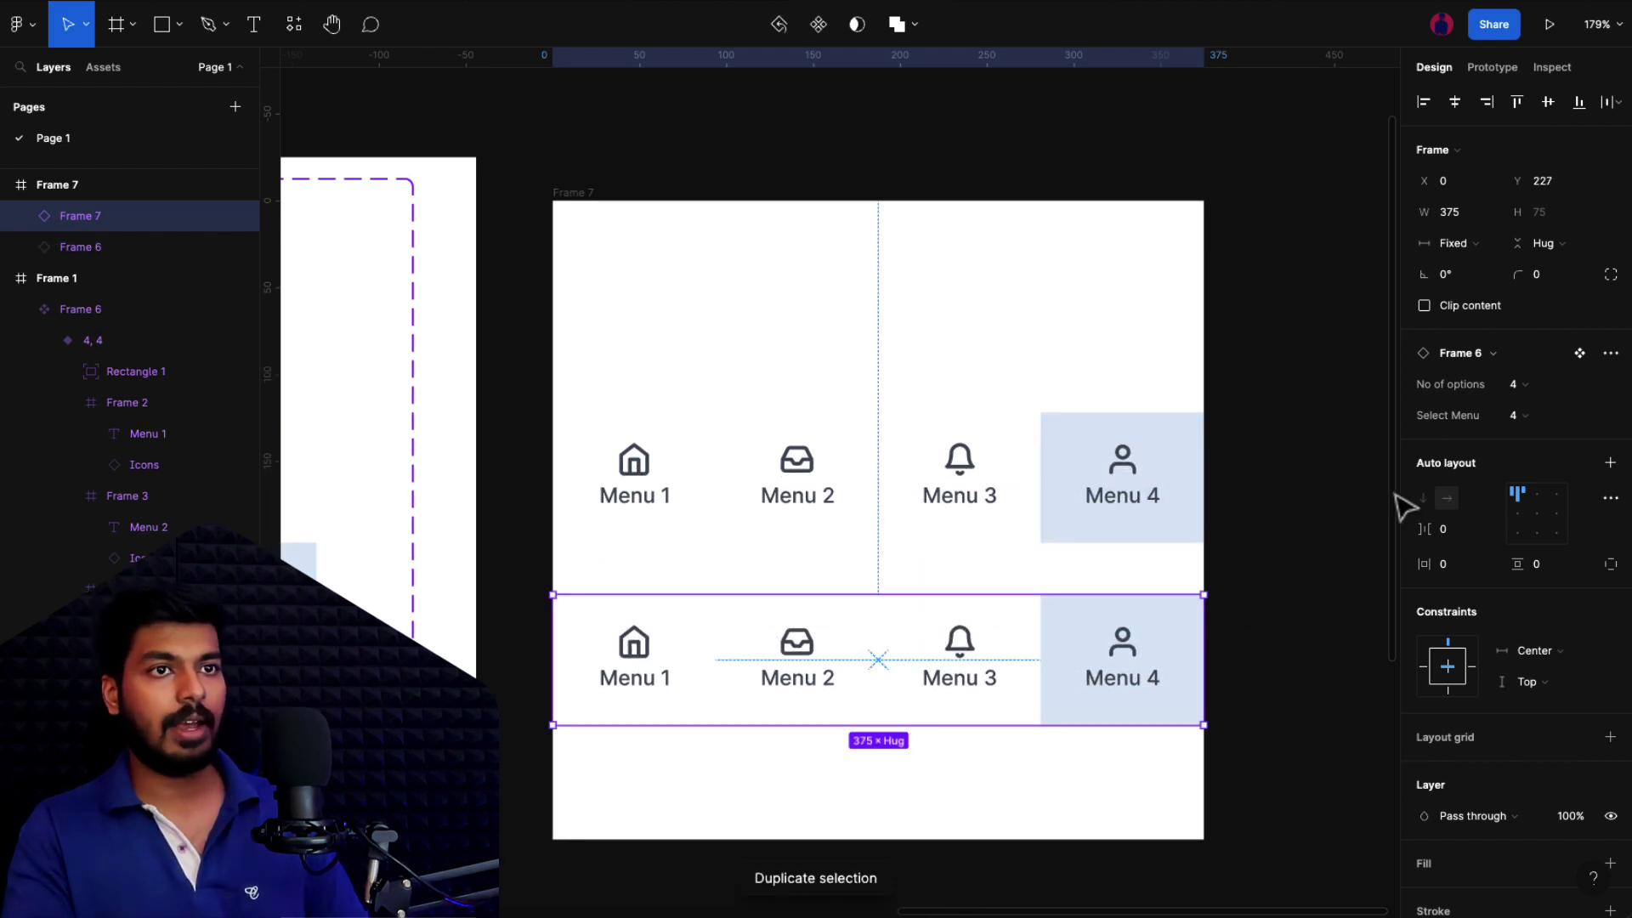
click(1516, 387)
click(1499, 408)
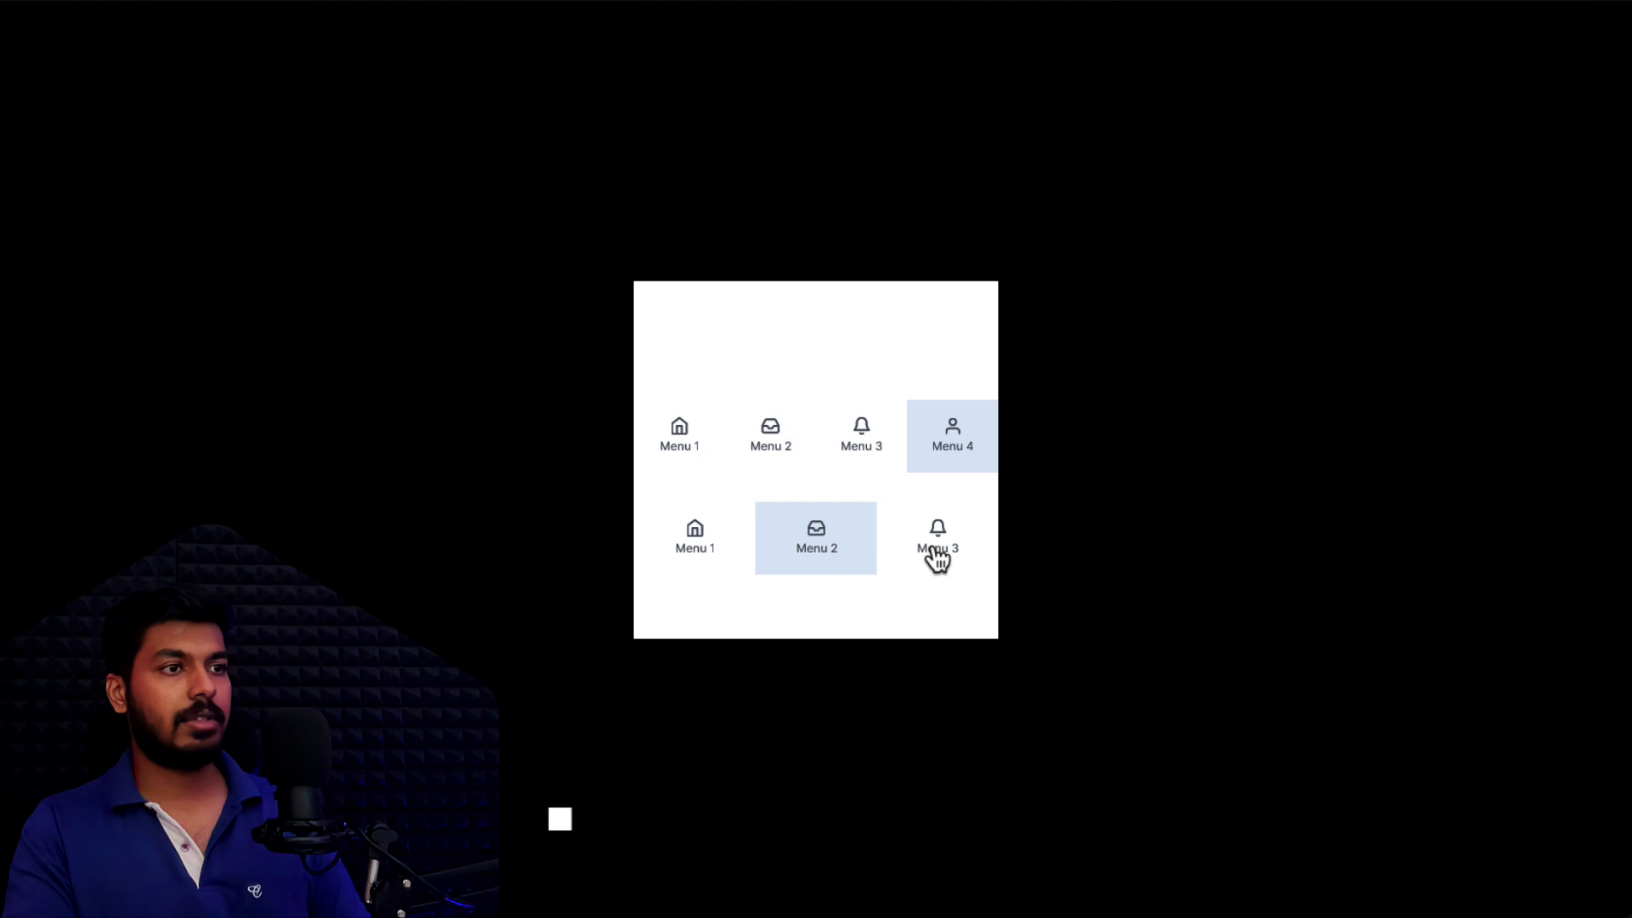
Step: Test switching between menu items in both the four-item and three-item navigation bars in the prototype preview
click(936, 550)
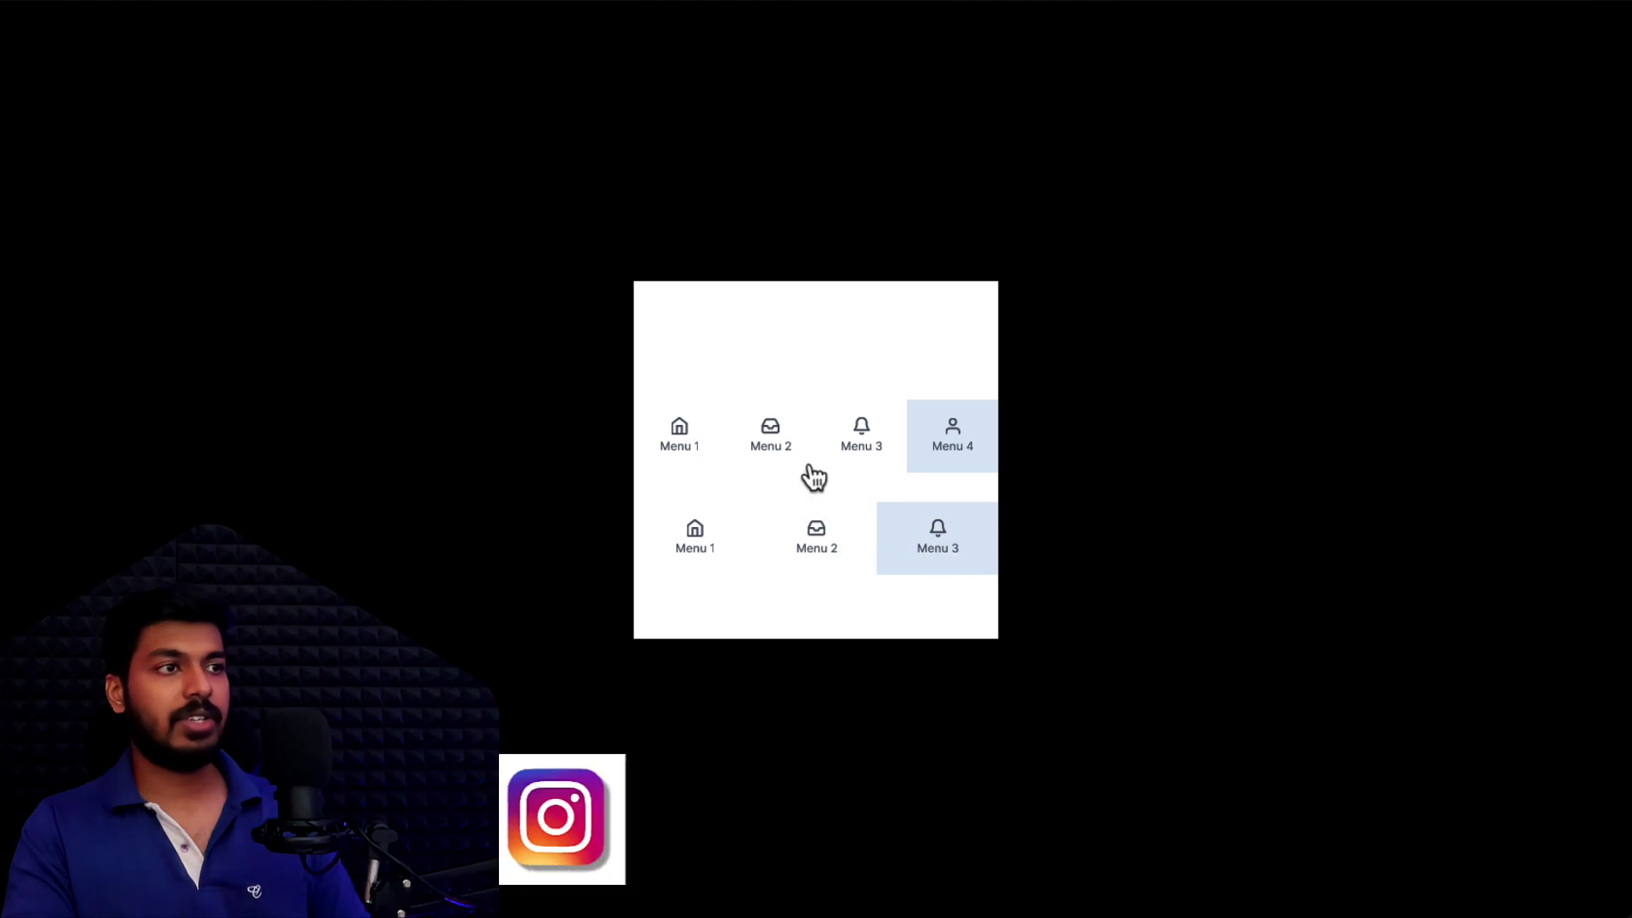
click(799, 459)
click(952, 451)
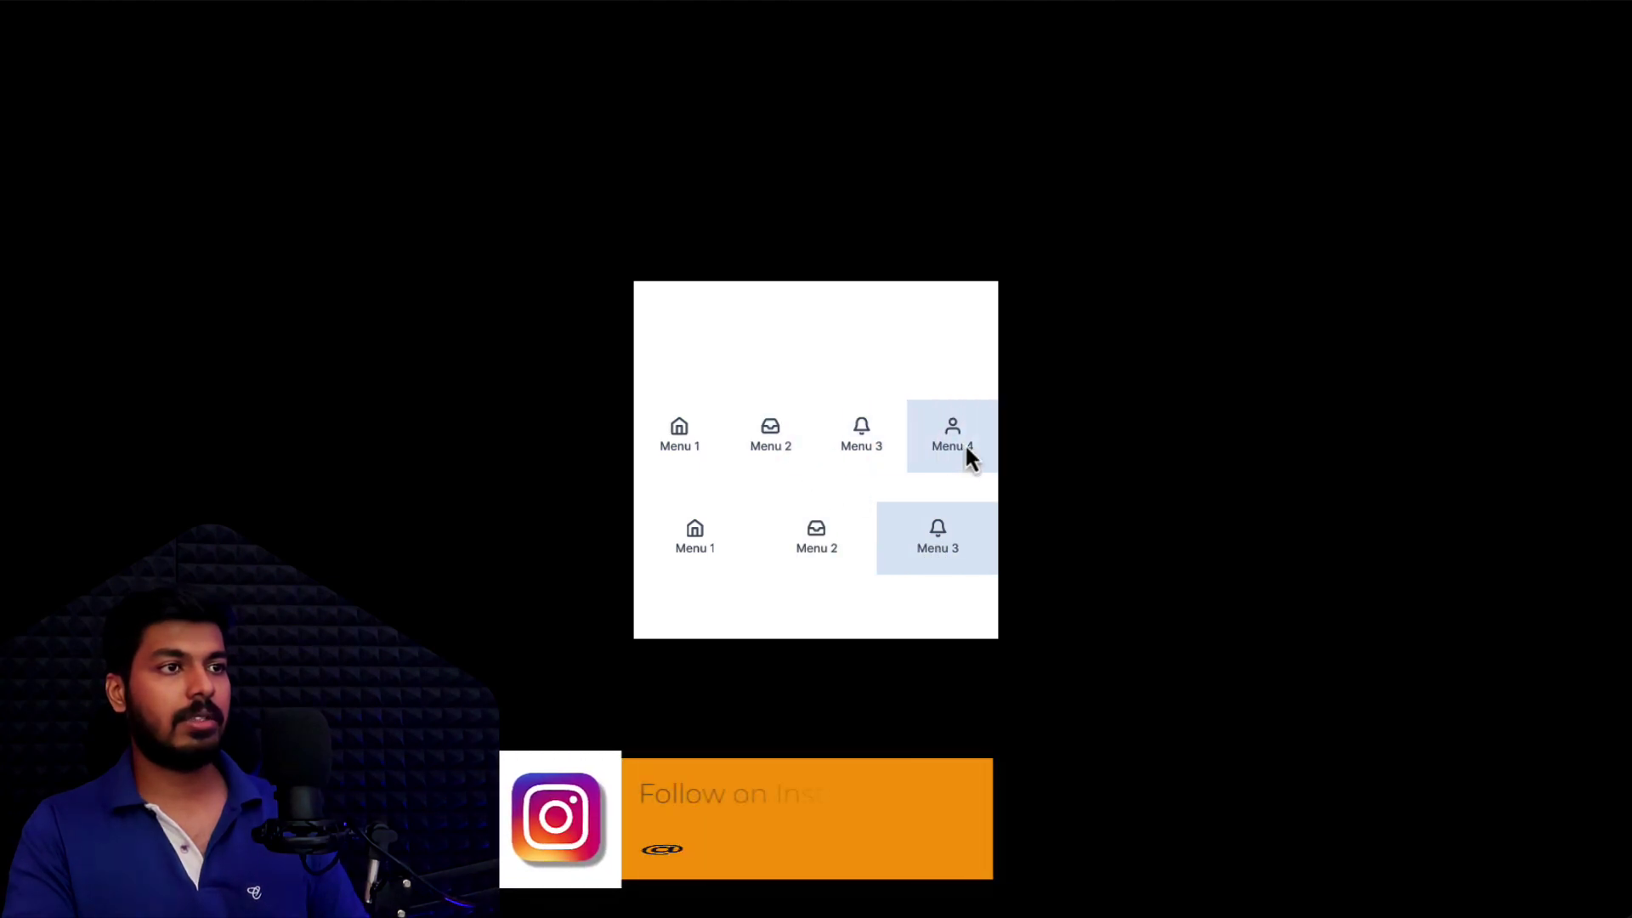
click(818, 568)
click(706, 558)
click(884, 463)
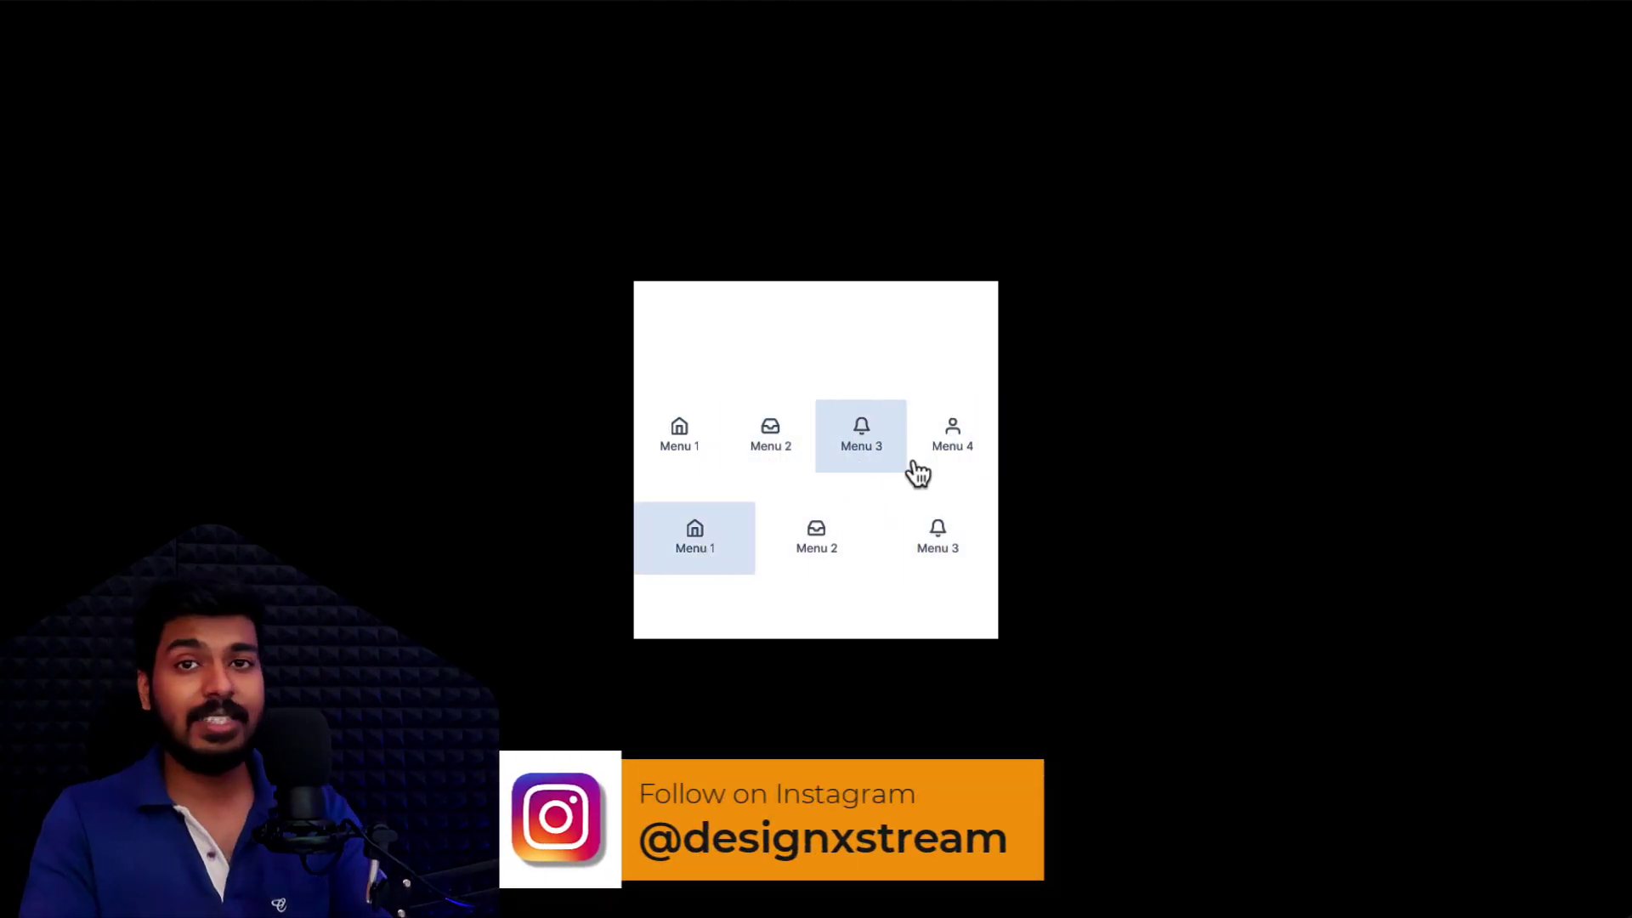